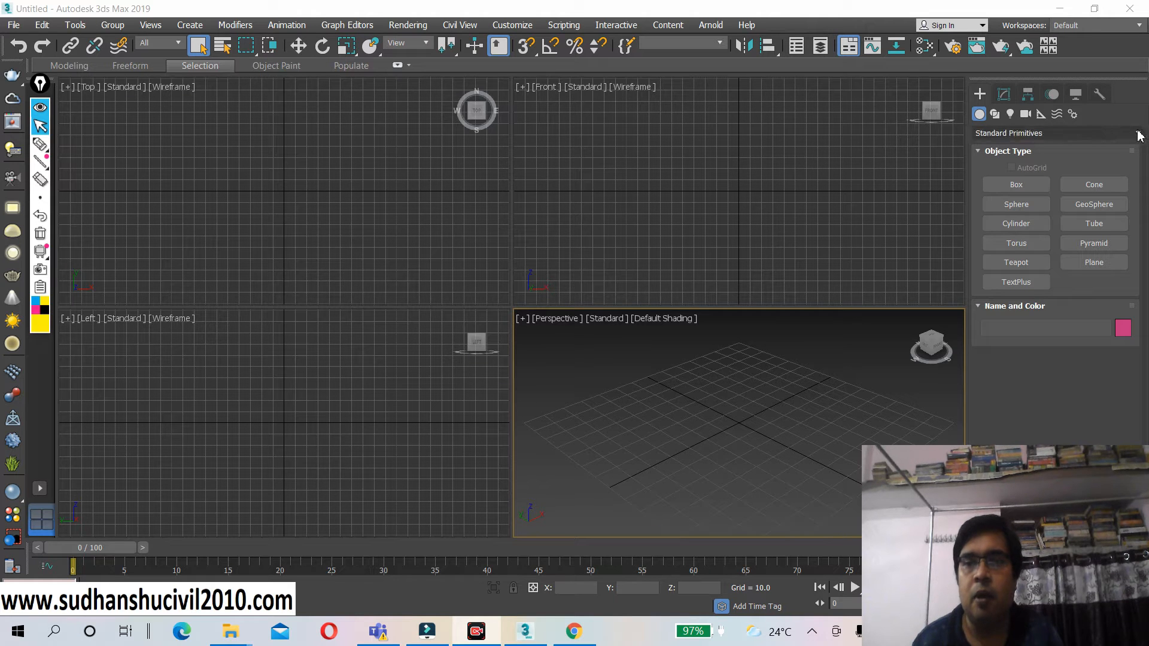
- Show the Extended Primitives object types and maximize the Perspective viewport
{"action": "left_click", "coordinate": [1140, 134]}
{"action": "left_click", "coordinate": [1140, 134]}
{"action": "left_click", "coordinate": [1139, 134]}
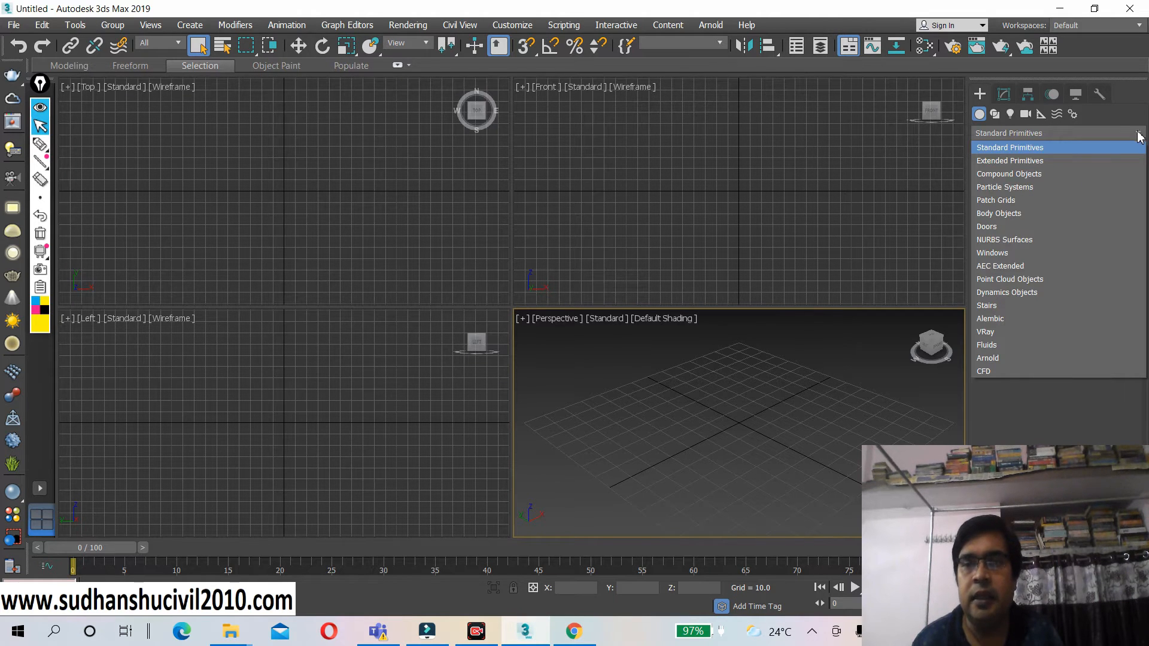
{"action": "left_click", "coordinate": [1039, 162]}
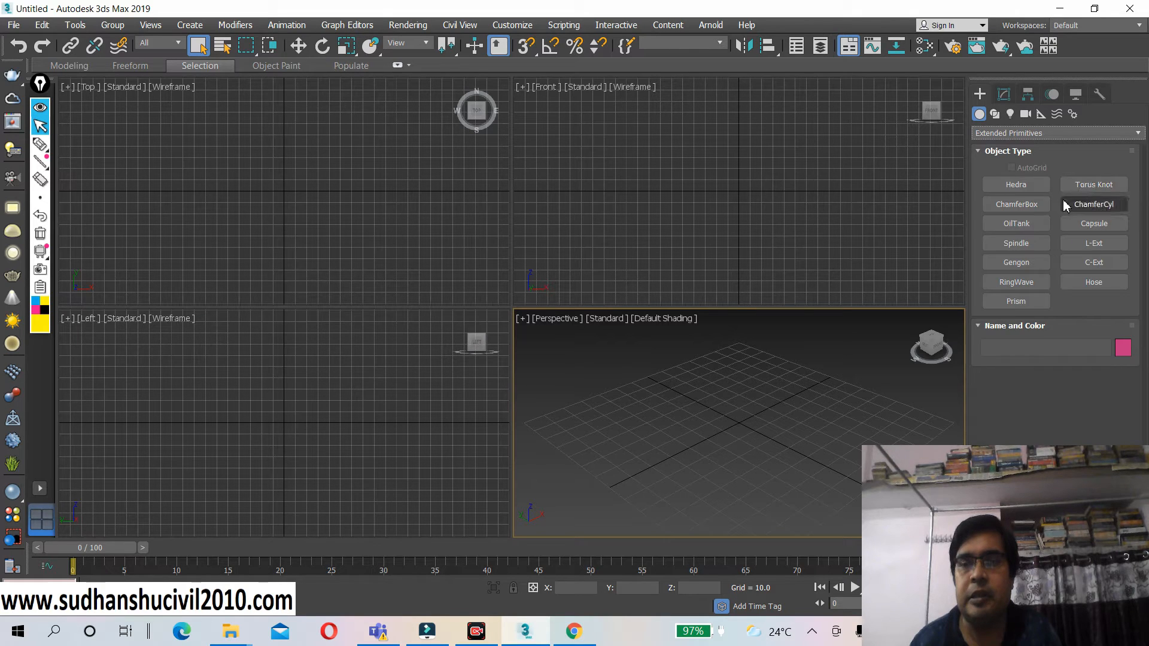
{"action": "left_click", "coordinate": [522, 319]}
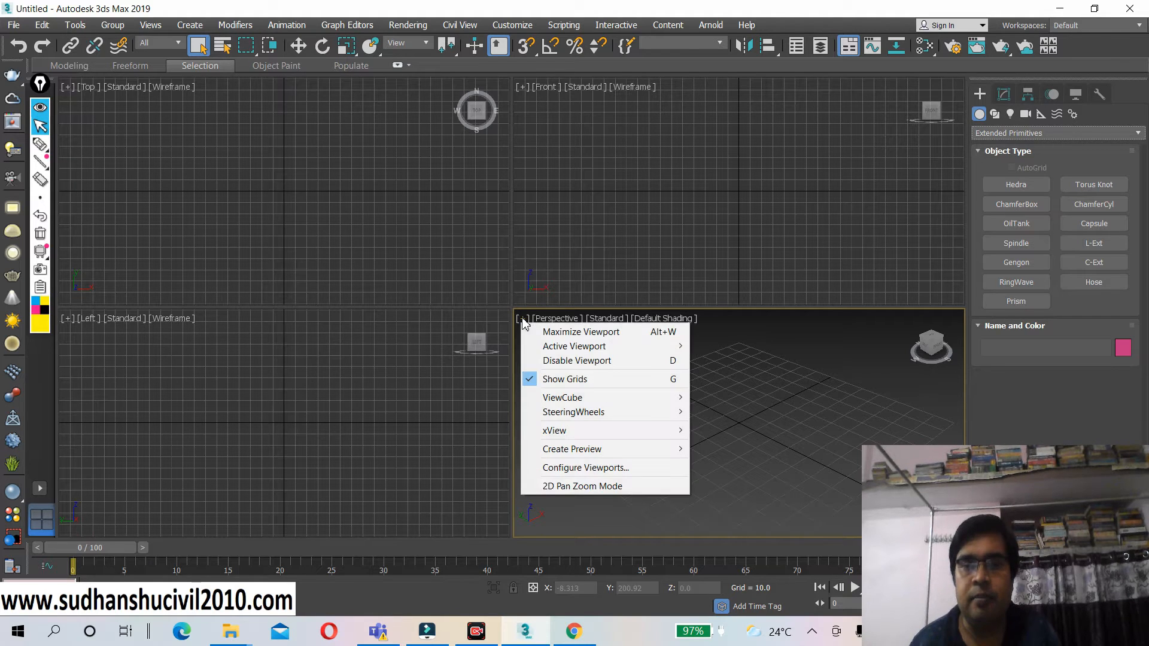
{"action": "left_click", "coordinate": [554, 333]}
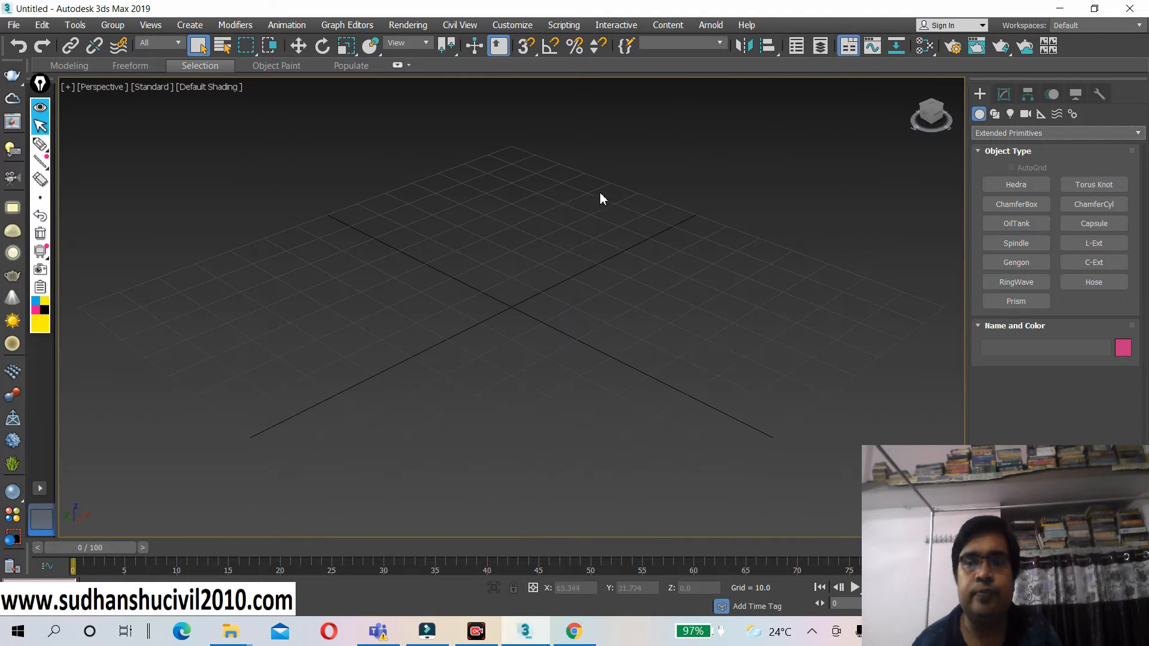
- Create a torus knot in front of the grid's centre with a base-curve radius of about 10.3 and a cross-section radius of about 7.3
{"action": "left_click", "coordinate": [1082, 186]}
{"action": "left_click_drag", "start_coordinate": [1036, 449], "coordinate": [164, 24]}
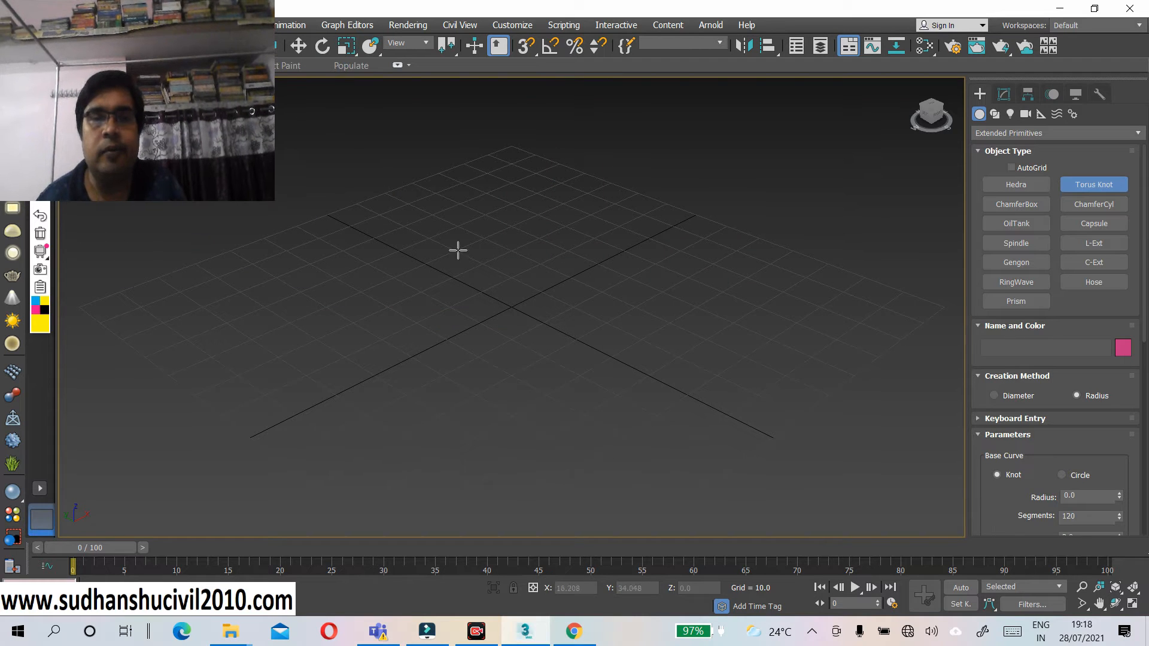
{"action": "left_click", "coordinate": [373, 347]}
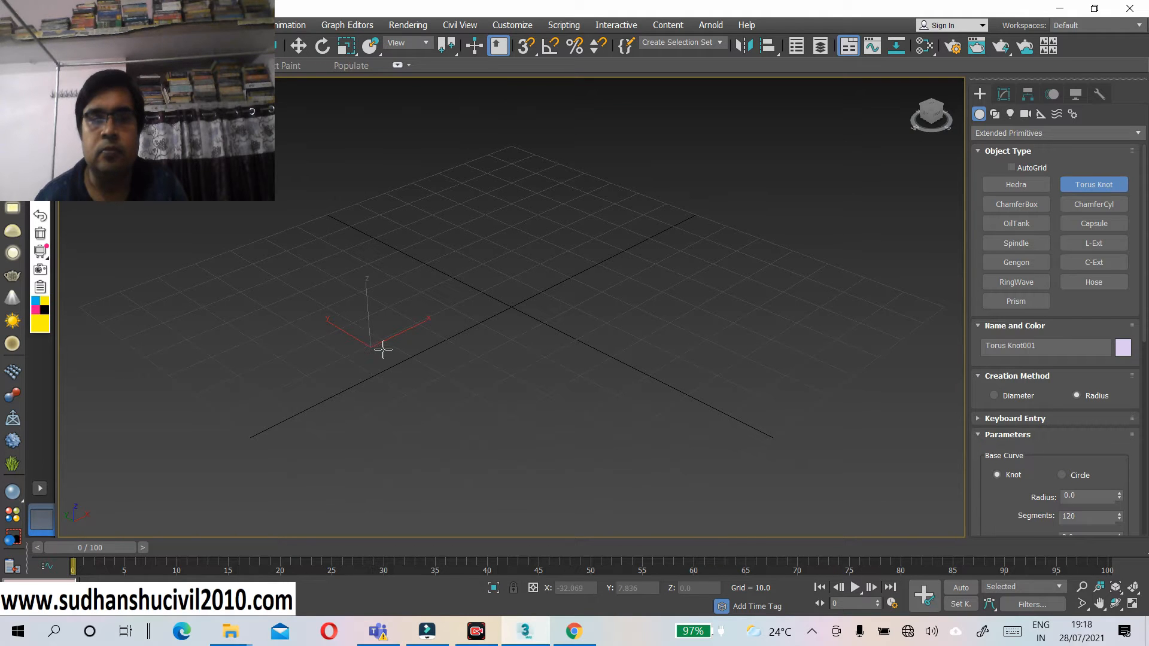
{"action": "left_click_drag", "start_coordinate": [387, 350], "coordinate": [453, 339]}
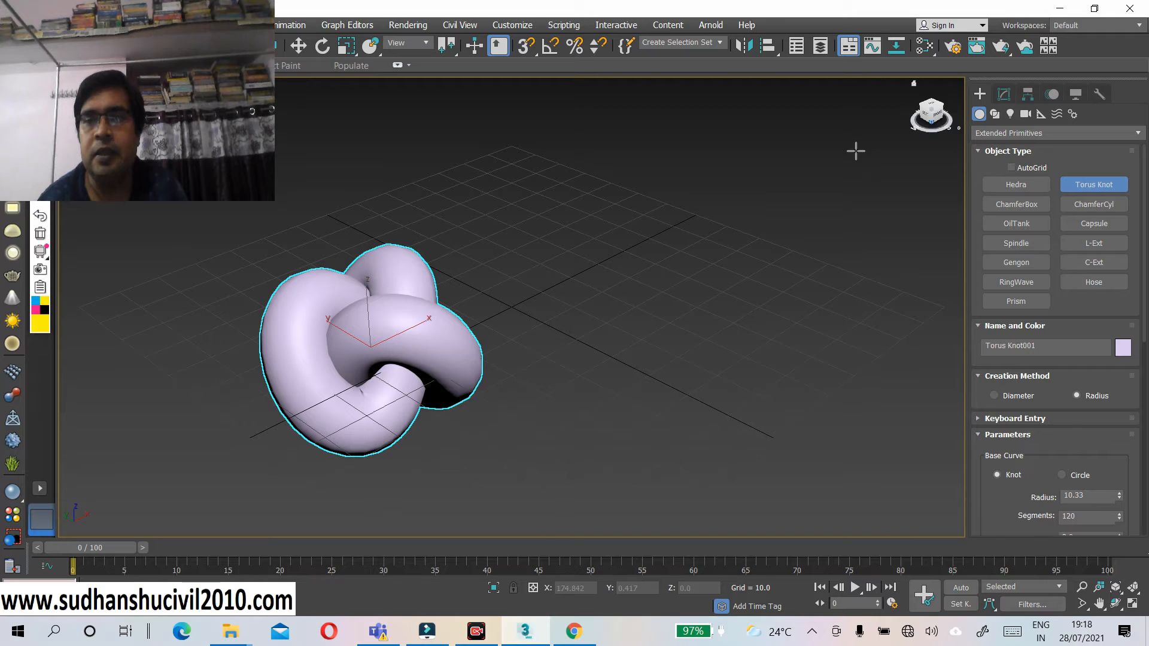
- Increase the torus knot's base-curve radius to 20.12
{"action": "left_click", "coordinate": [1005, 97]}
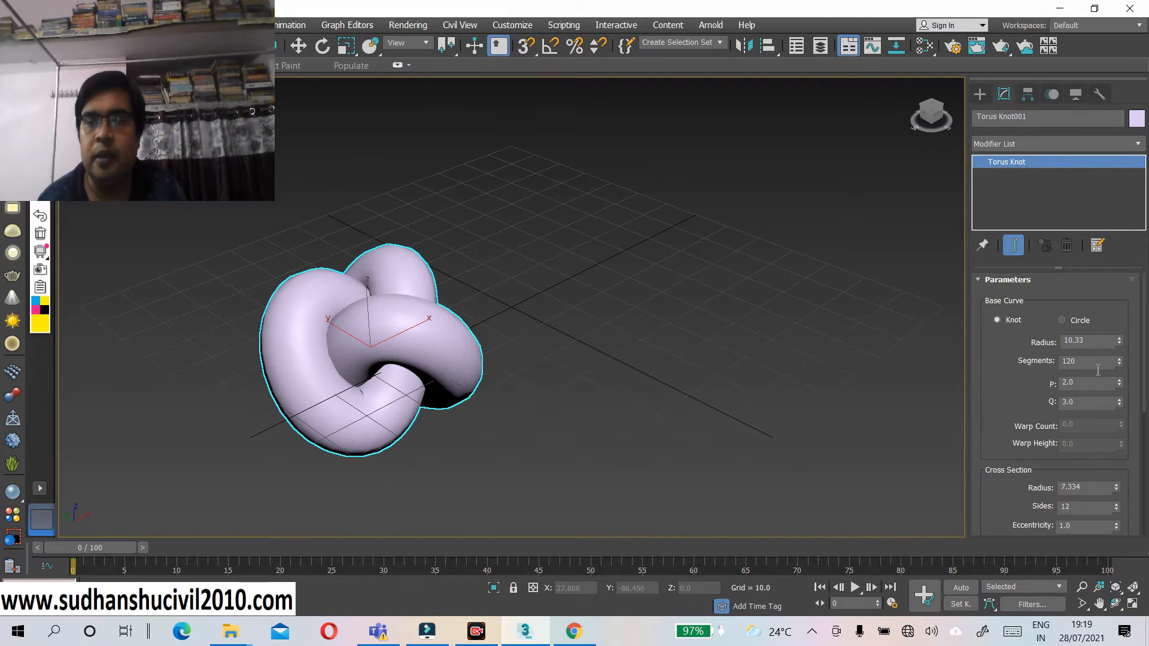
{"action": "left_click_drag", "start_coordinate": [1120, 340], "coordinate": [1120, 340]}
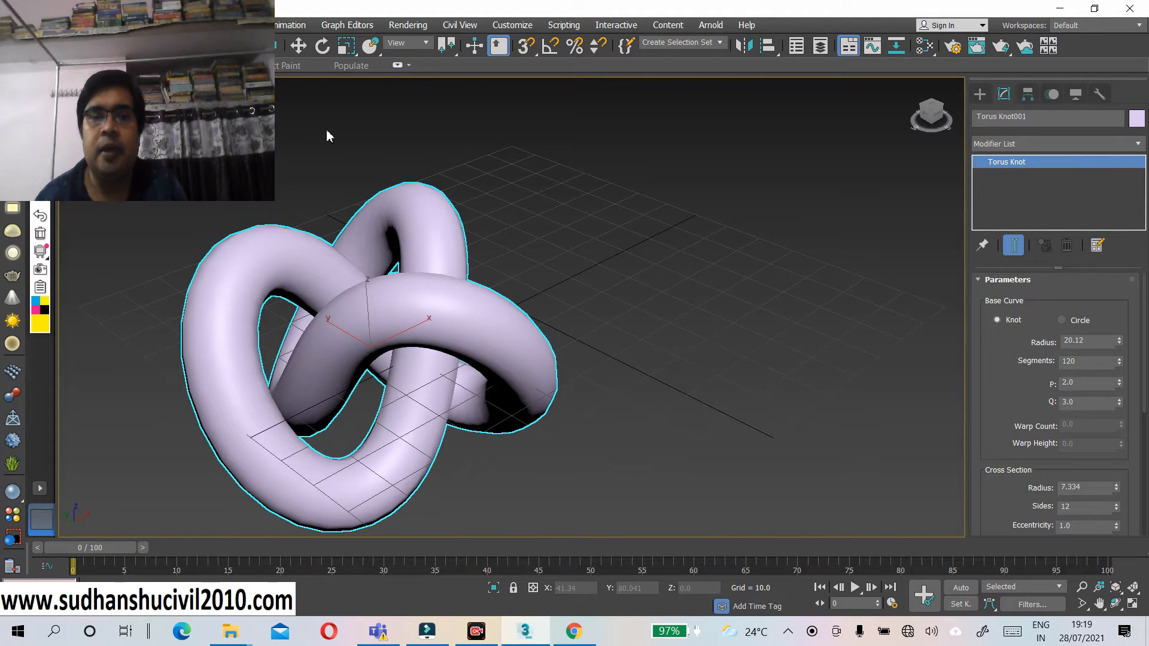
- Display the Perspective viewport in Hidden Line mode to expose the knot's segments
{"action": "left_click_drag", "start_coordinate": [233, 89], "coordinate": [734, 88]}
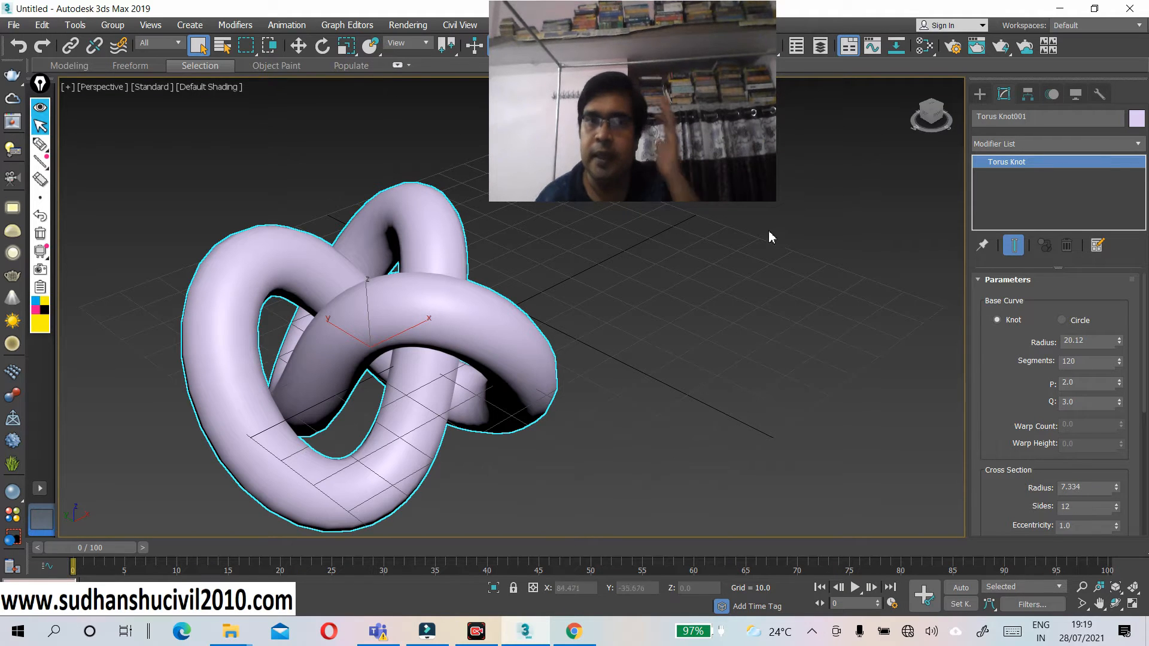
{"action": "left_click", "coordinate": [206, 88]}
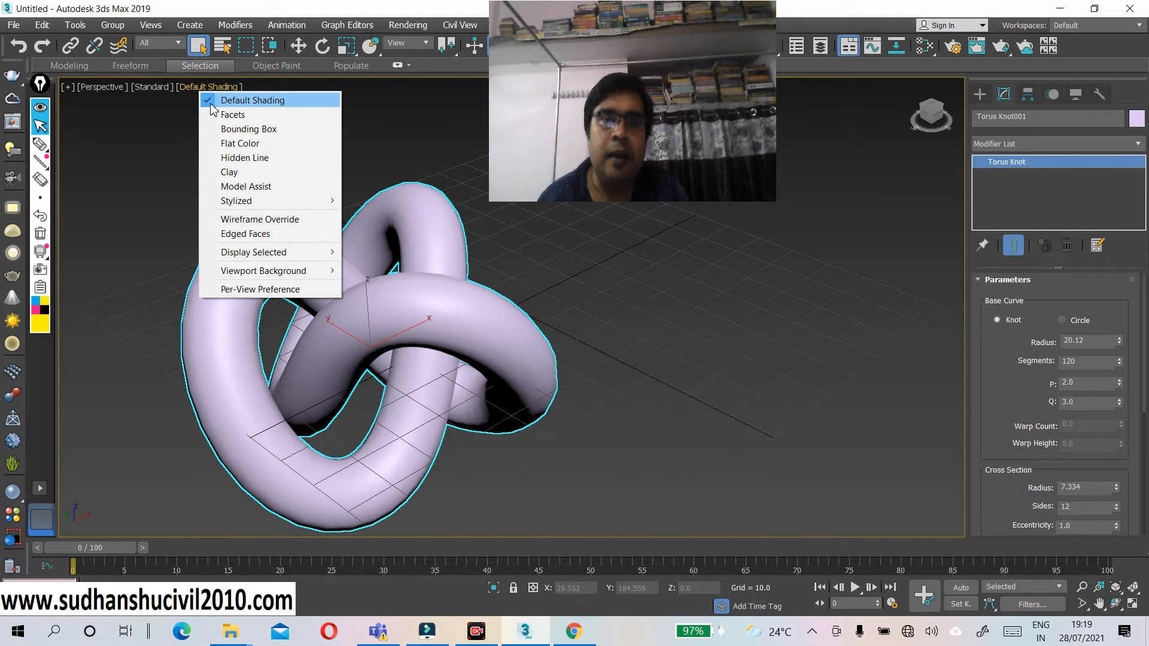
{"action": "left_click", "coordinate": [257, 159]}
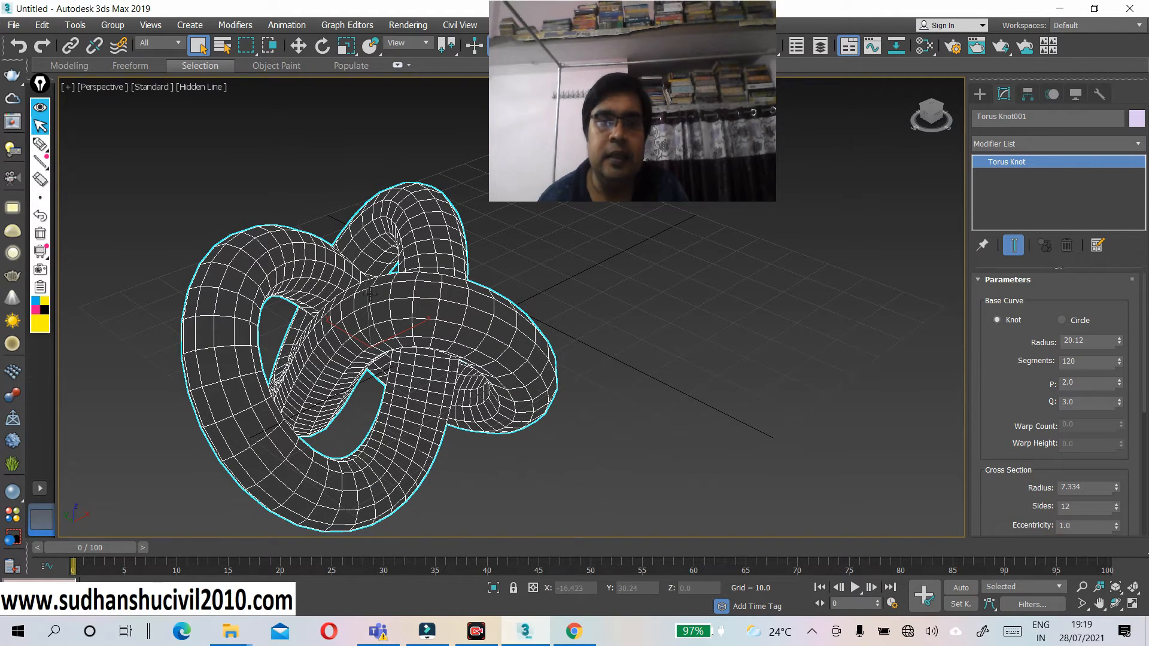
- Mark three neighbouring segment lines on the knot's front loop with yellow pen strokes, and return to normal pointer mode
{"action": "left_click", "coordinate": [40, 144]}
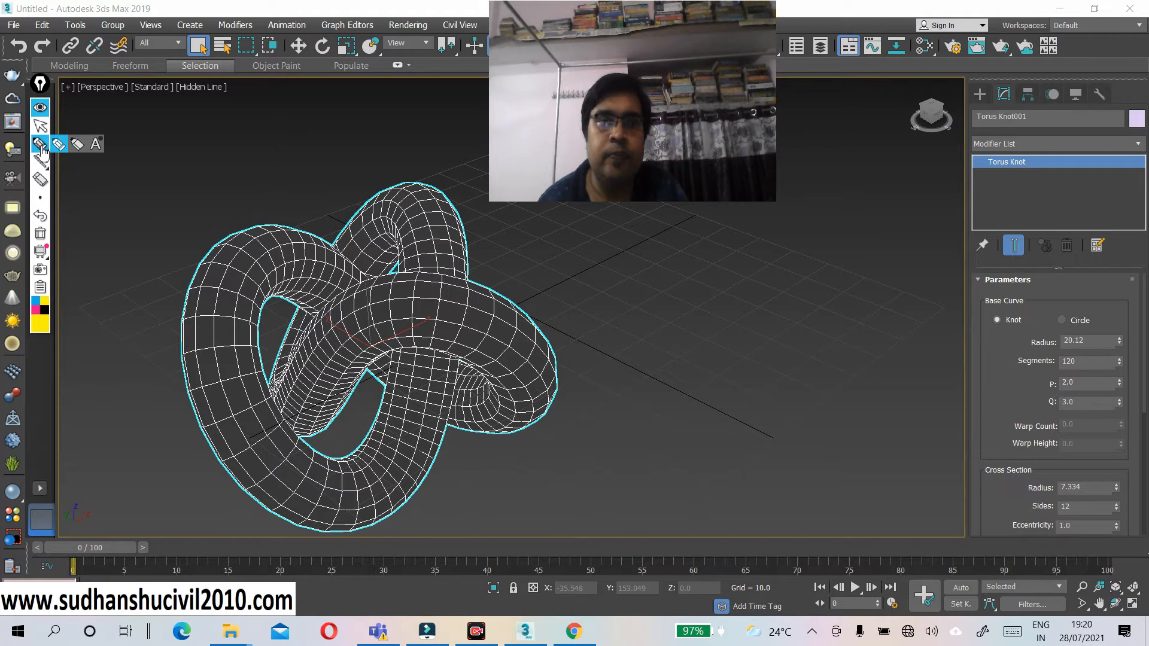
{"action": "left_click_drag", "start_coordinate": [376, 277], "coordinate": [370, 312]}
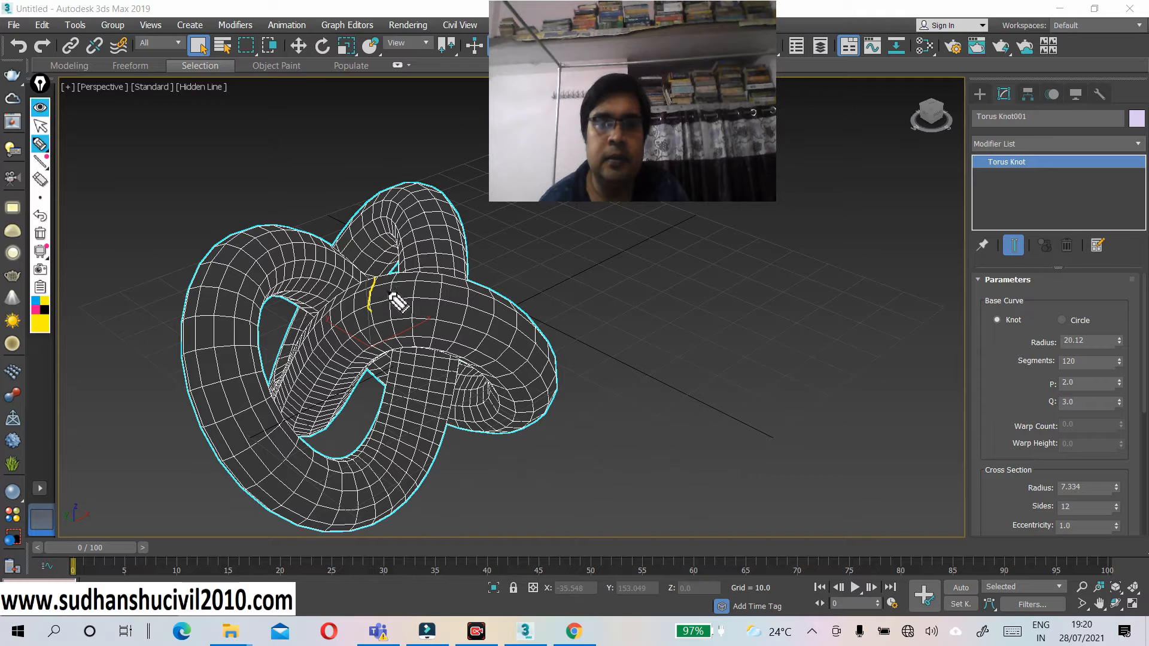
{"action": "left_click_drag", "start_coordinate": [394, 274], "coordinate": [390, 315]}
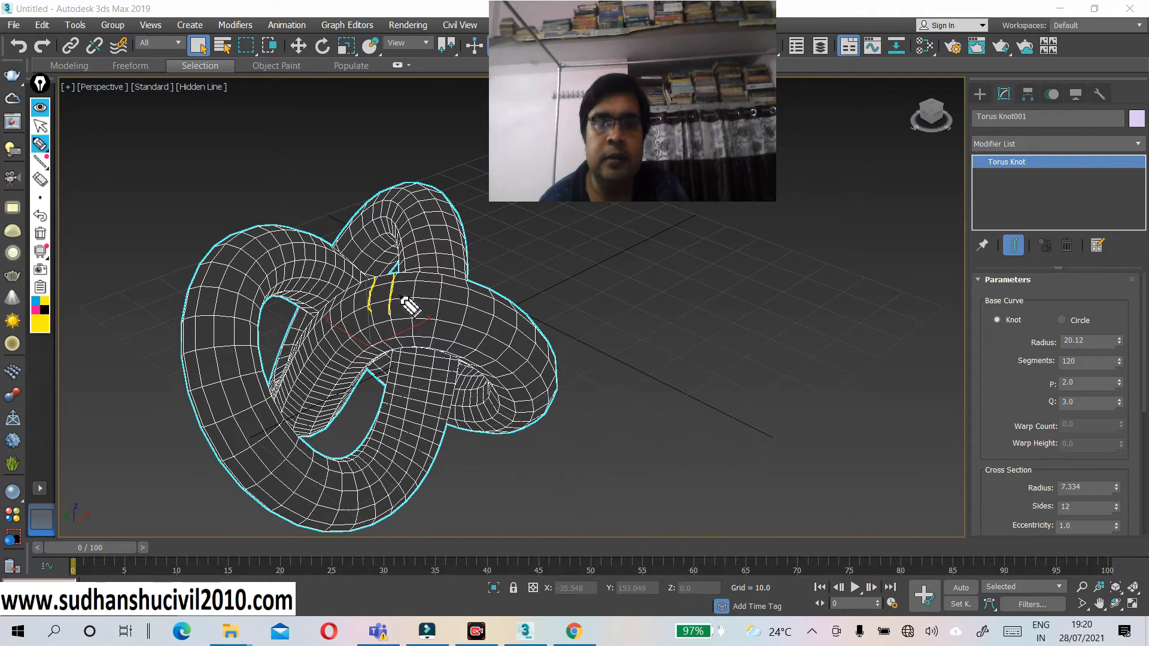
{"action": "left_click_drag", "start_coordinate": [417, 277], "coordinate": [415, 311]}
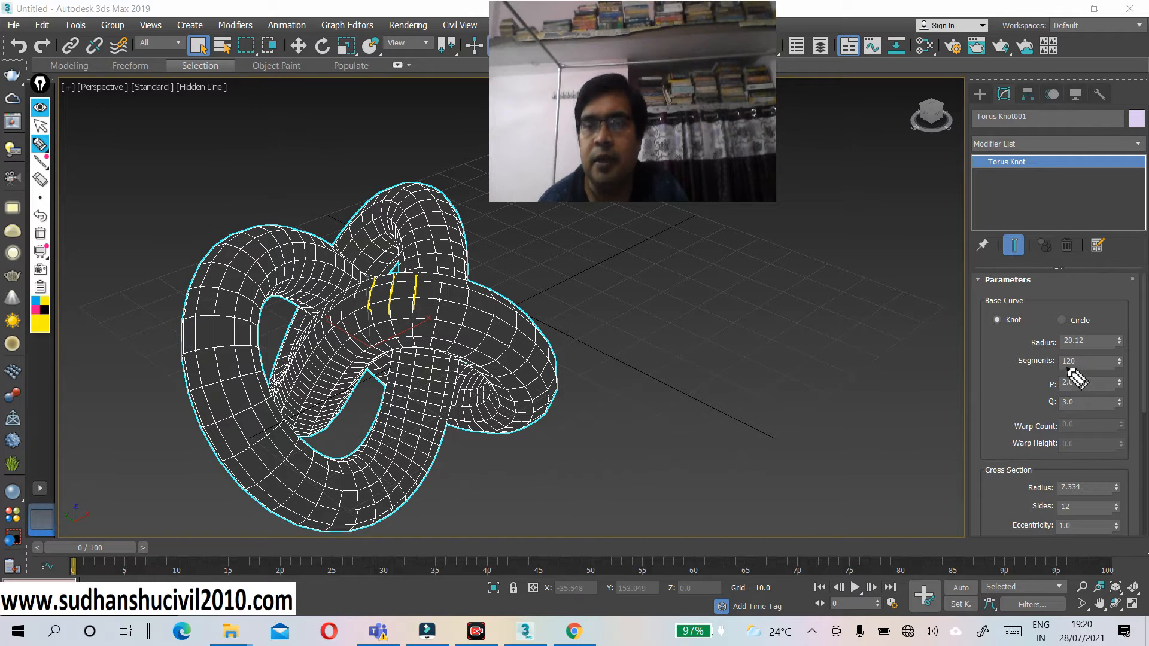
{"action": "mouse_move", "coordinate": [38, 144]}
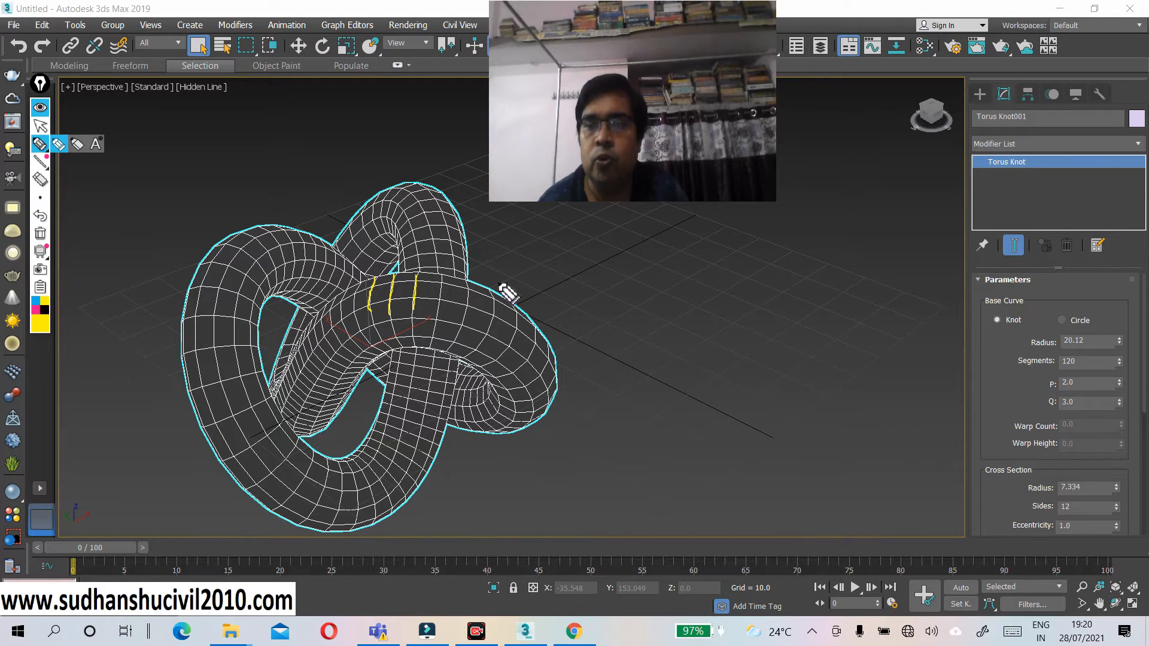
{"action": "left_click", "coordinate": [42, 125]}
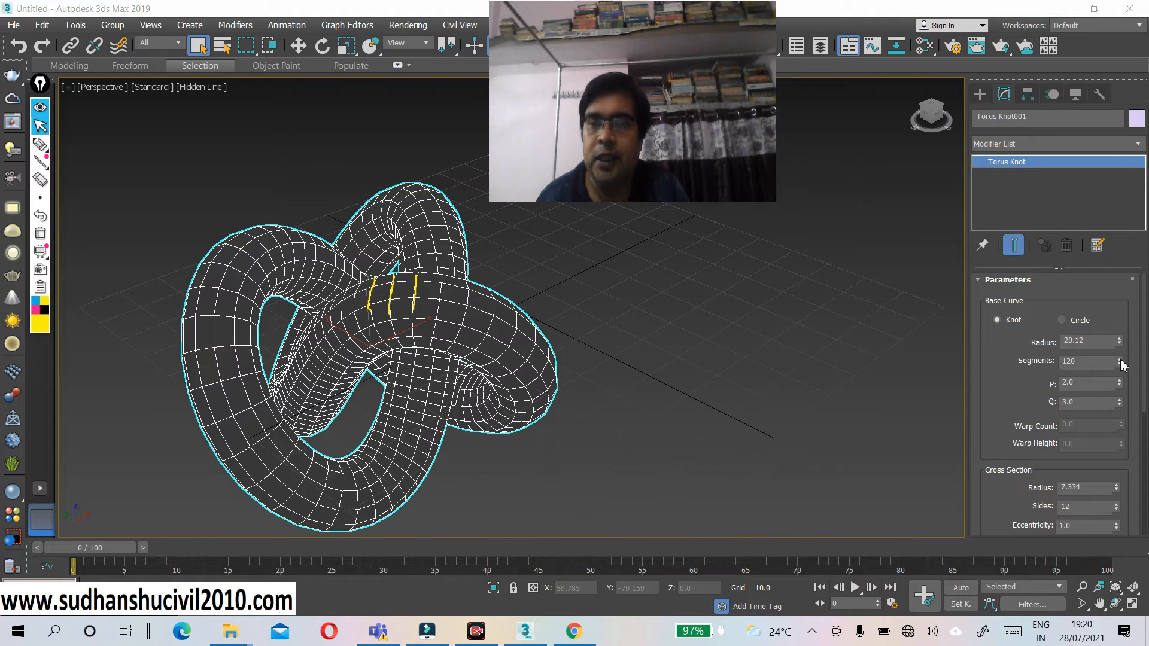
- Raise the torus knot's base-curve segments to 184 and switch the viewport back to Default Shading
{"action": "left_click_drag", "start_coordinate": [1121, 364], "coordinate": [1102, 299]}
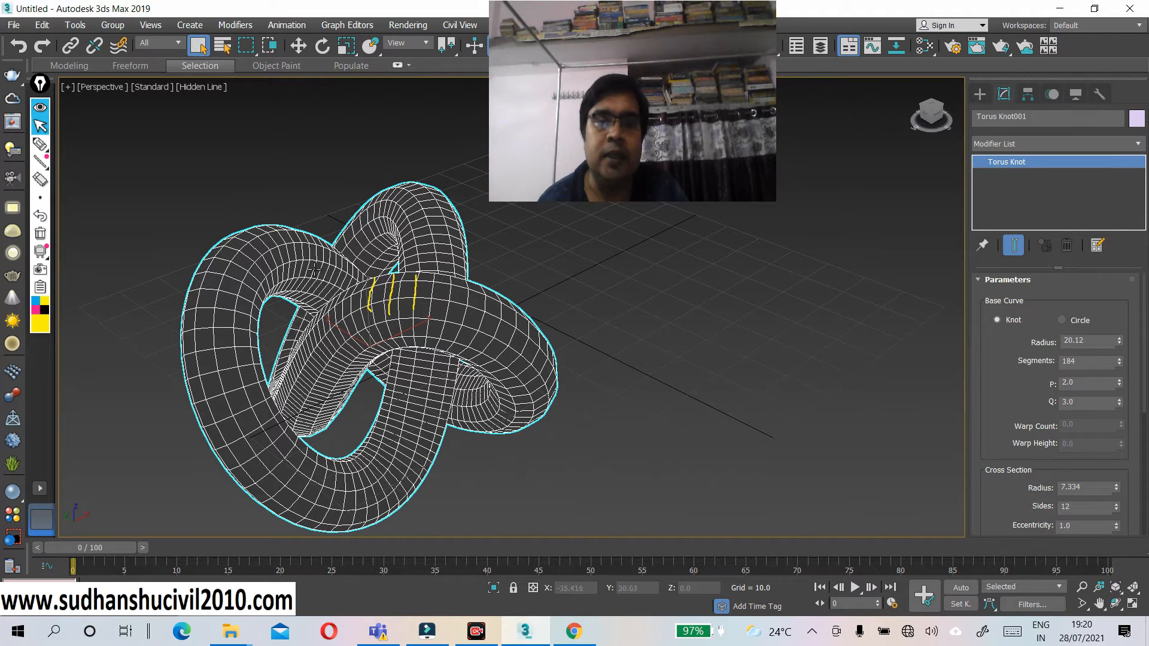
{"action": "left_click", "coordinate": [211, 90]}
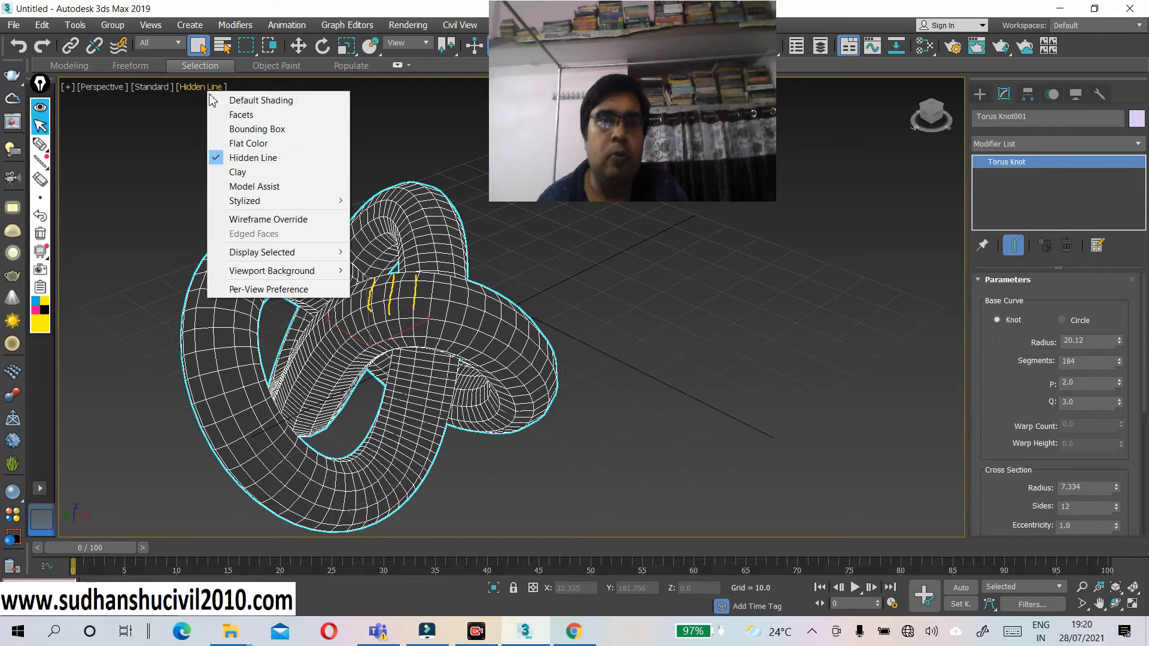
{"action": "left_click", "coordinate": [233, 101]}
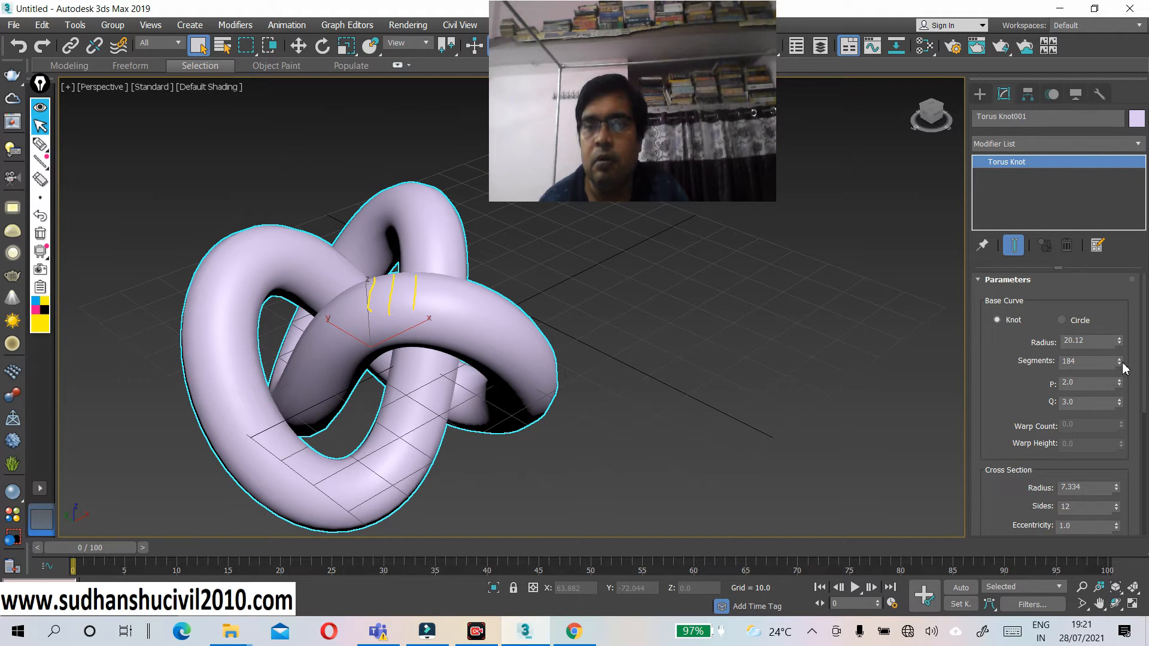
- Try 231 and 22 base-curve segments on the torus knot, and settle on 110
{"action": "left_click_drag", "start_coordinate": [1121, 364], "coordinate": [1117, 334]}
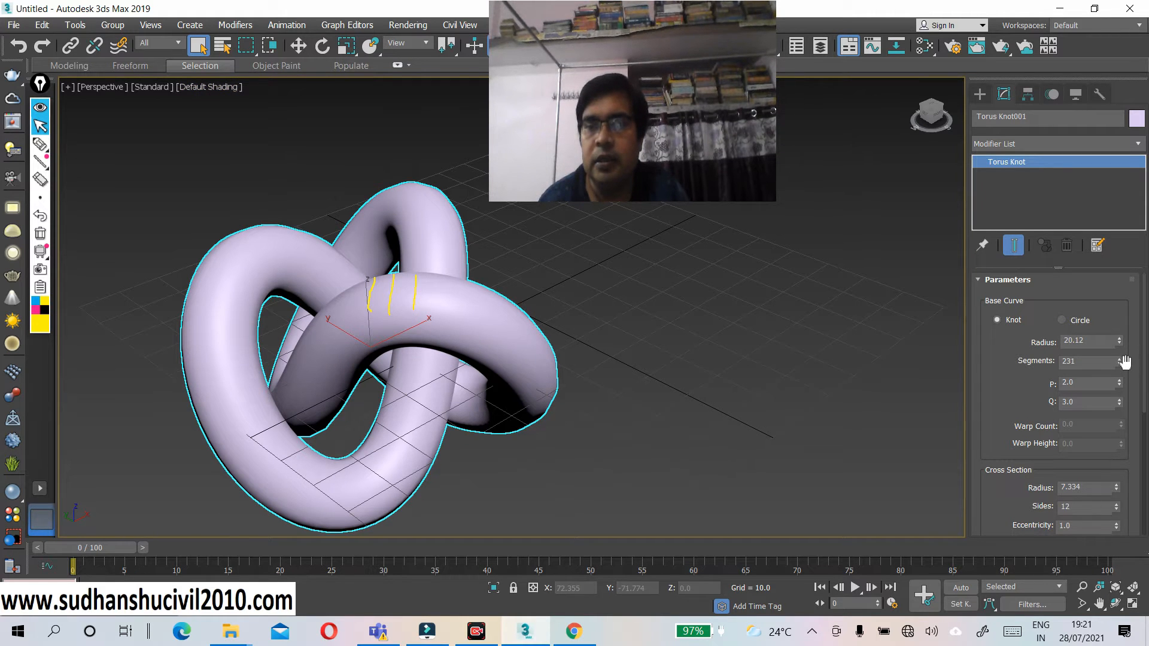
{"action": "left_click_drag", "start_coordinate": [1121, 364], "coordinate": [1123, 486]}
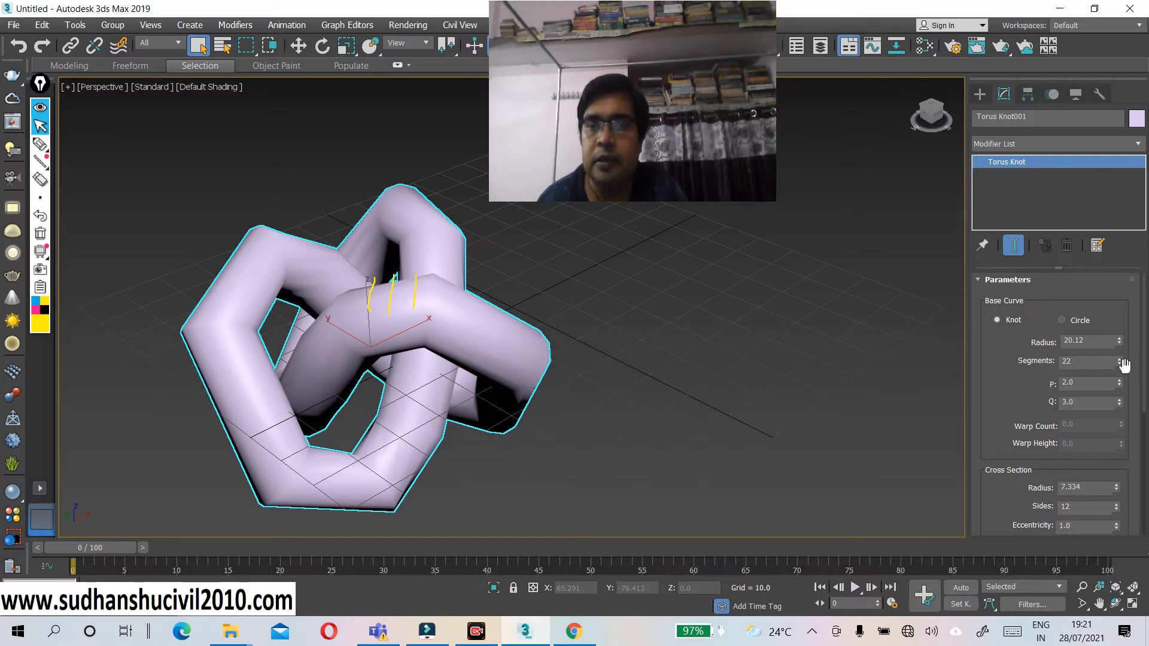
{"action": "left_click_drag", "start_coordinate": [1121, 365], "coordinate": [1116, 294]}
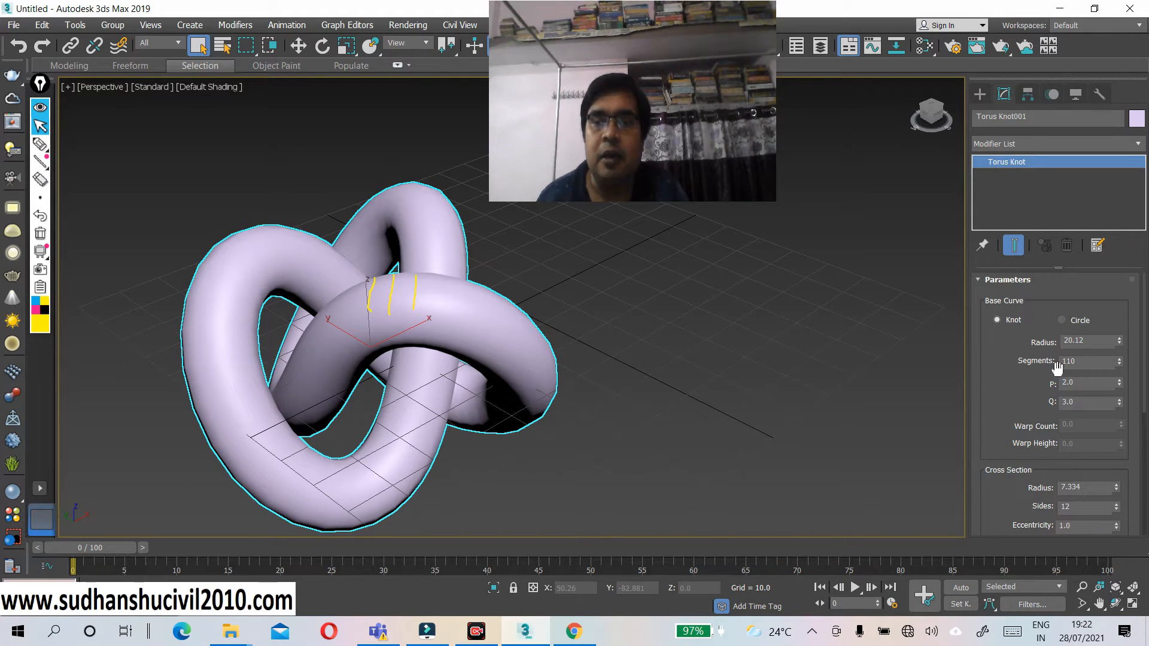
- Raise the torus knot's P value to 3.0 in increments of 0.25
{"action": "left_click", "coordinate": [1120, 380]}
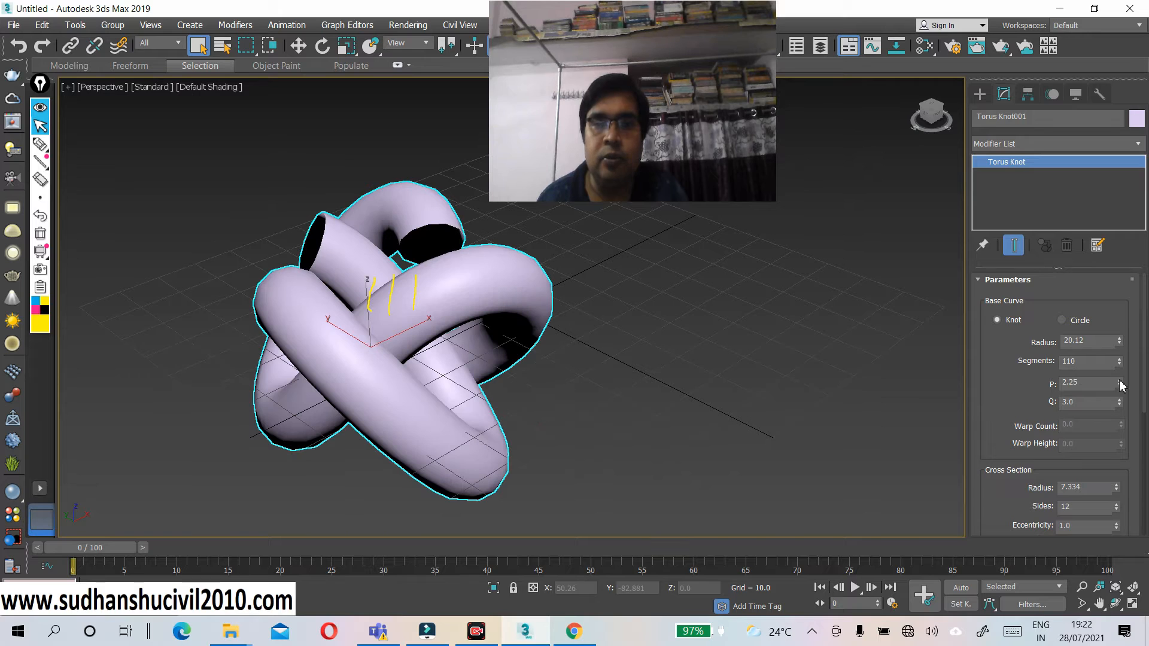
{"action": "left_click", "coordinate": [1120, 381]}
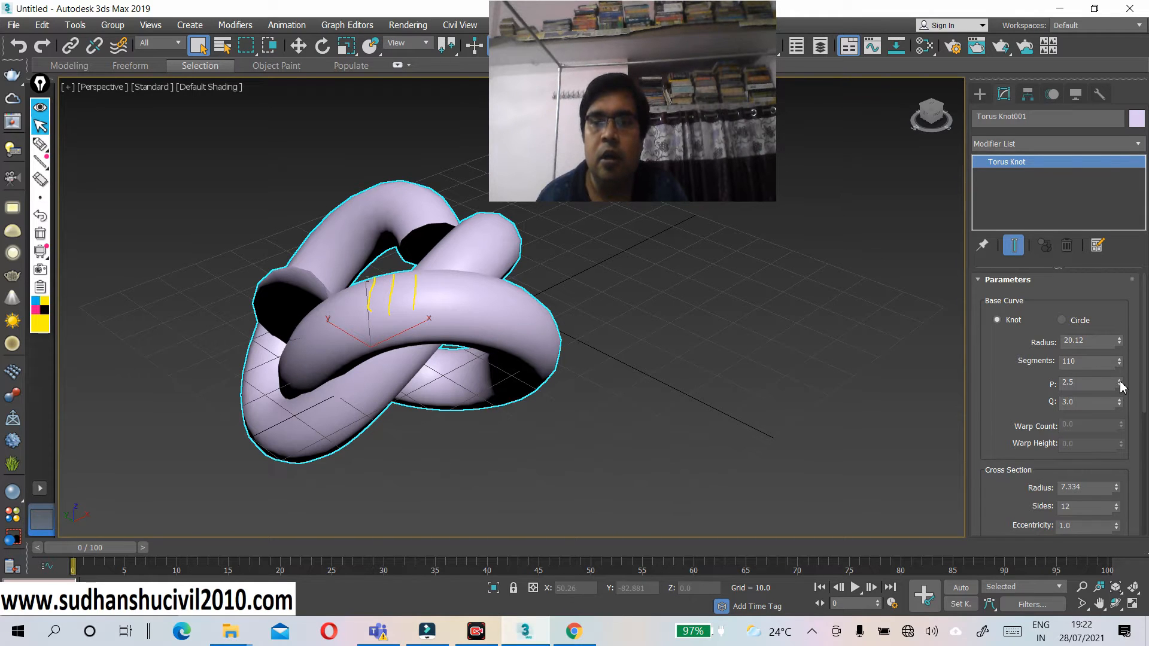
{"action": "left_click", "coordinate": [1120, 382]}
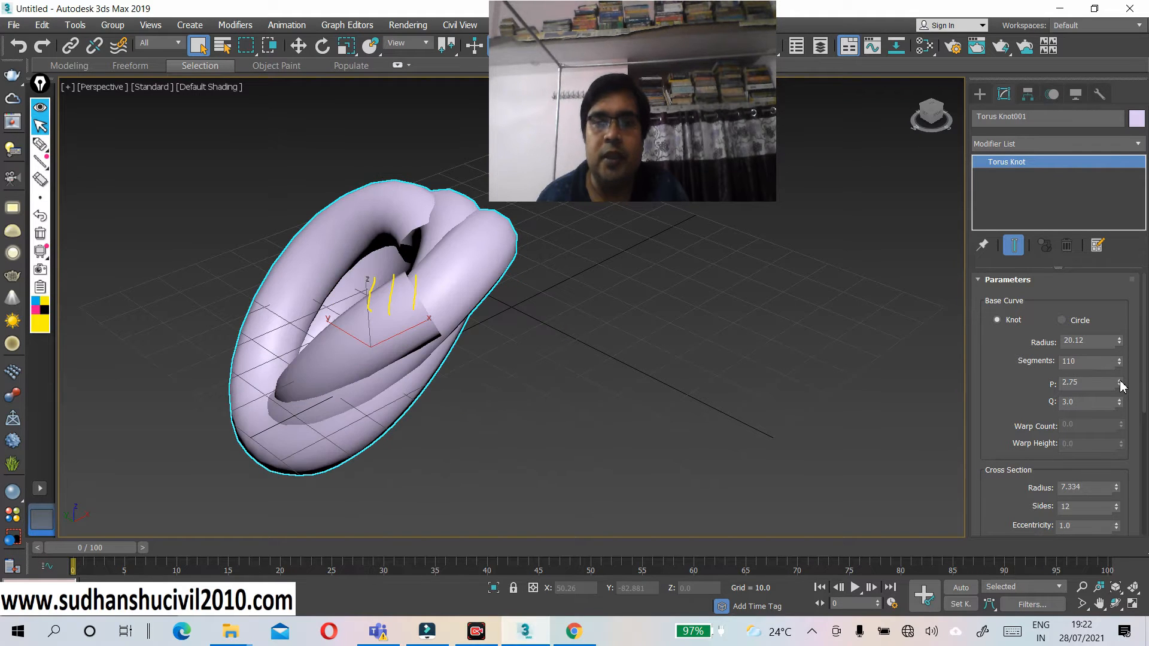
{"action": "left_click", "coordinate": [1120, 382]}
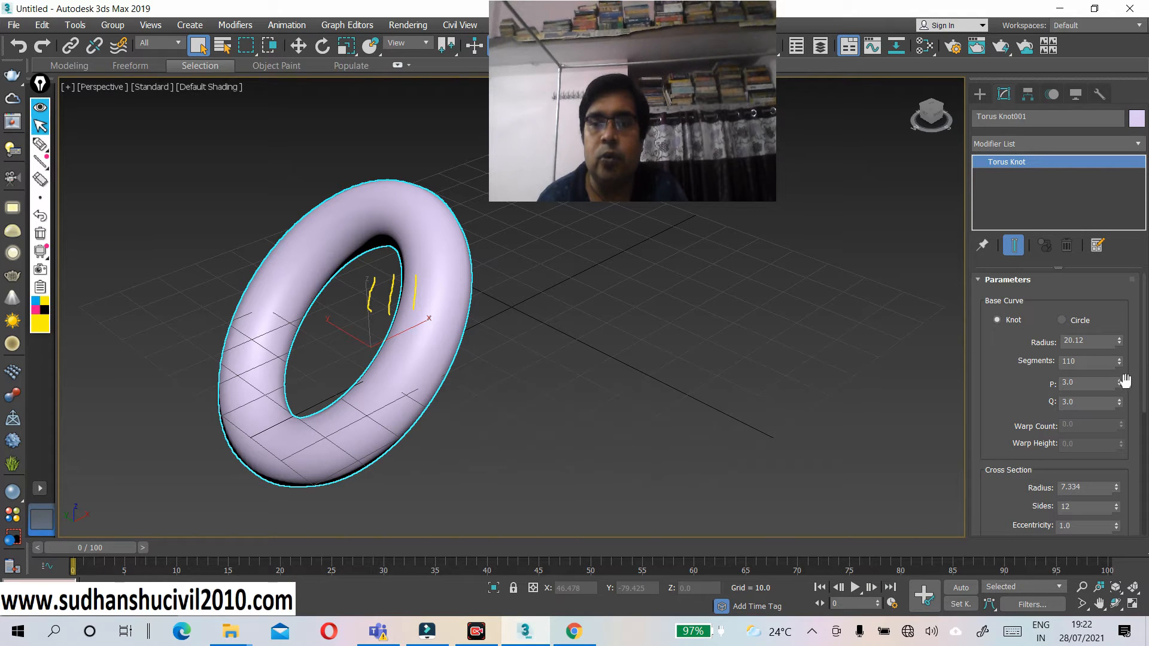
- Lower the torus knot's P value to 1.25 in increments of 0.25
{"action": "left_click", "coordinate": [1120, 386]}
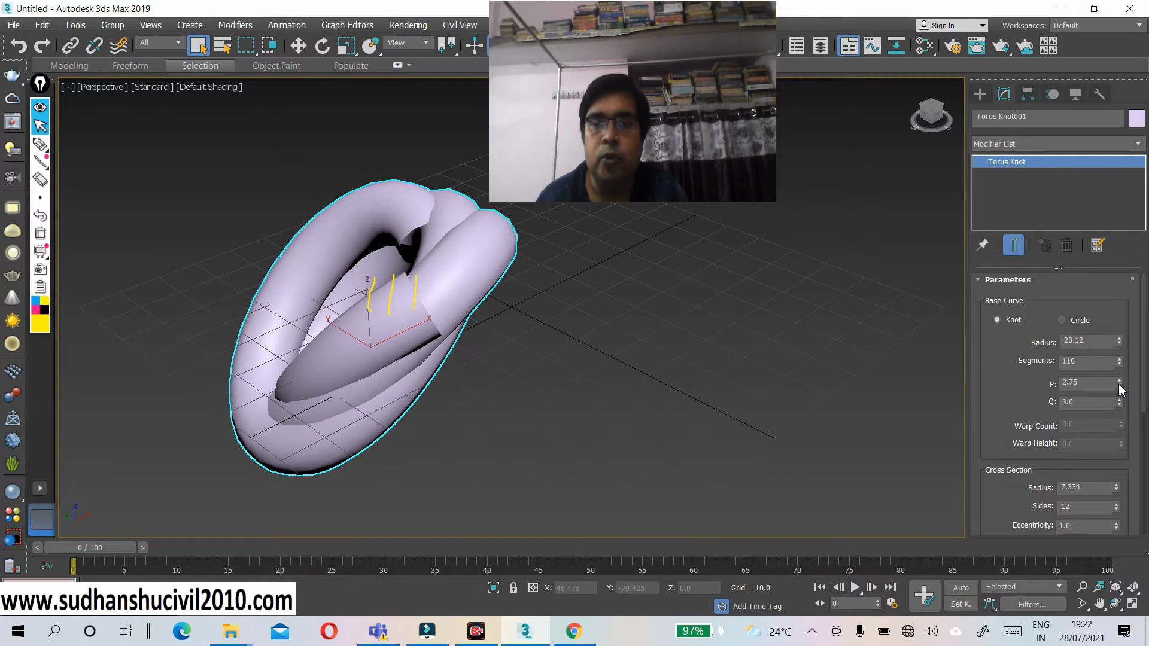
{"action": "left_click", "coordinate": [1120, 387]}
{"action": "left_click", "coordinate": [1120, 386]}
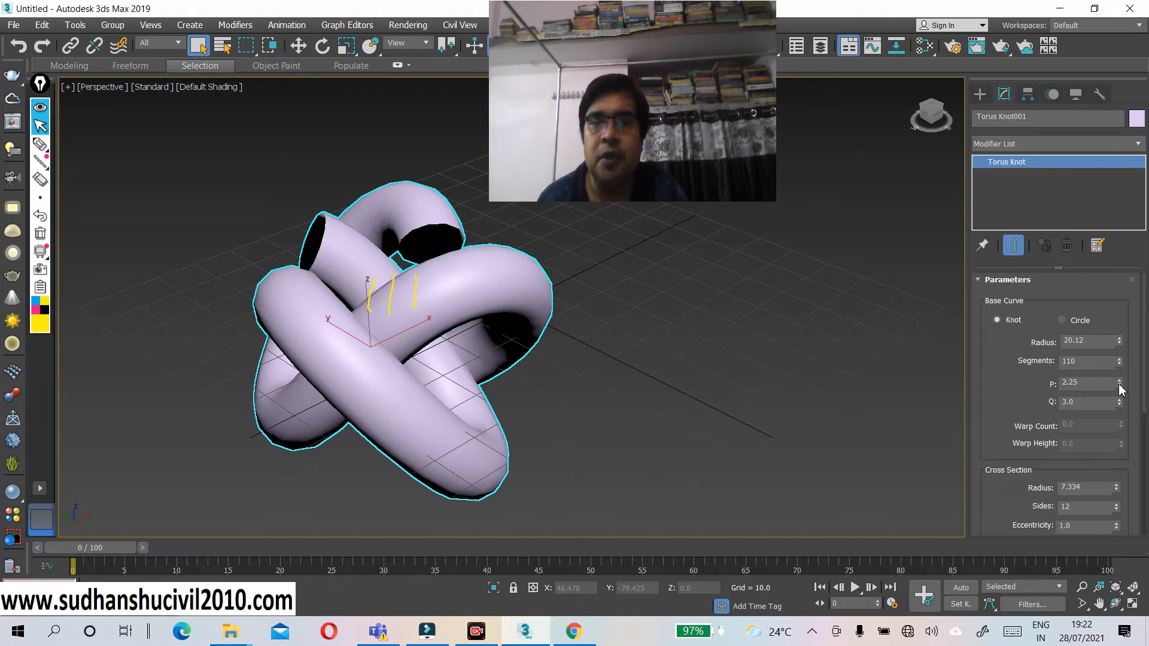
{"action": "left_click", "coordinate": [1120, 387]}
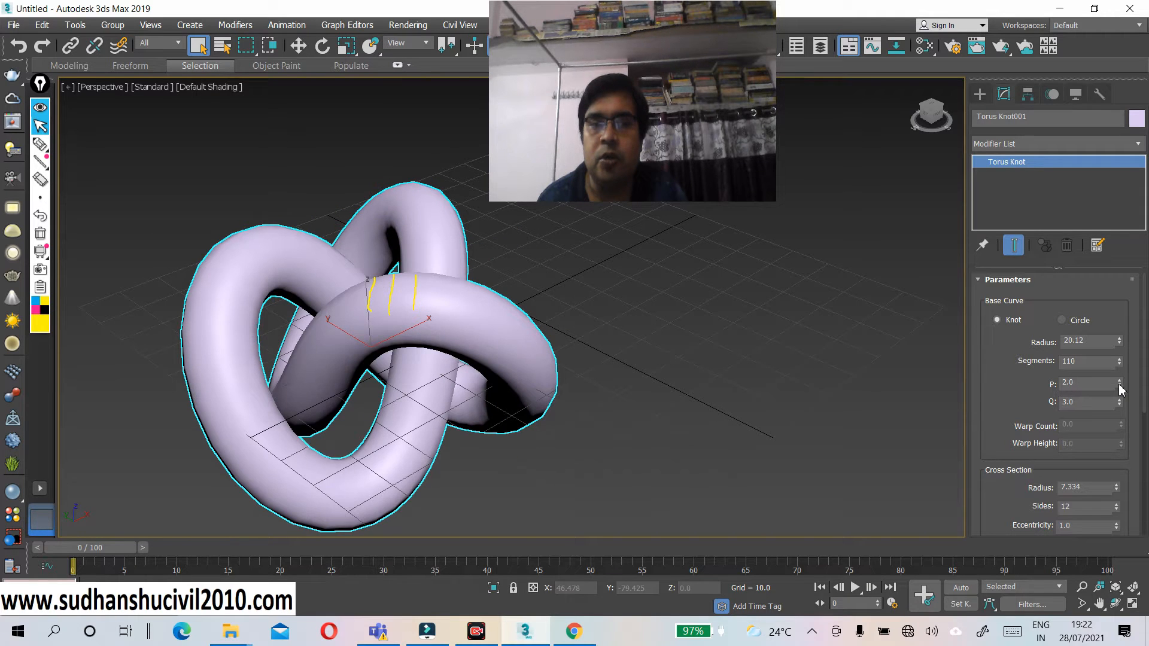
{"action": "left_click", "coordinate": [1120, 387]}
{"action": "left_click", "coordinate": [1120, 387]}
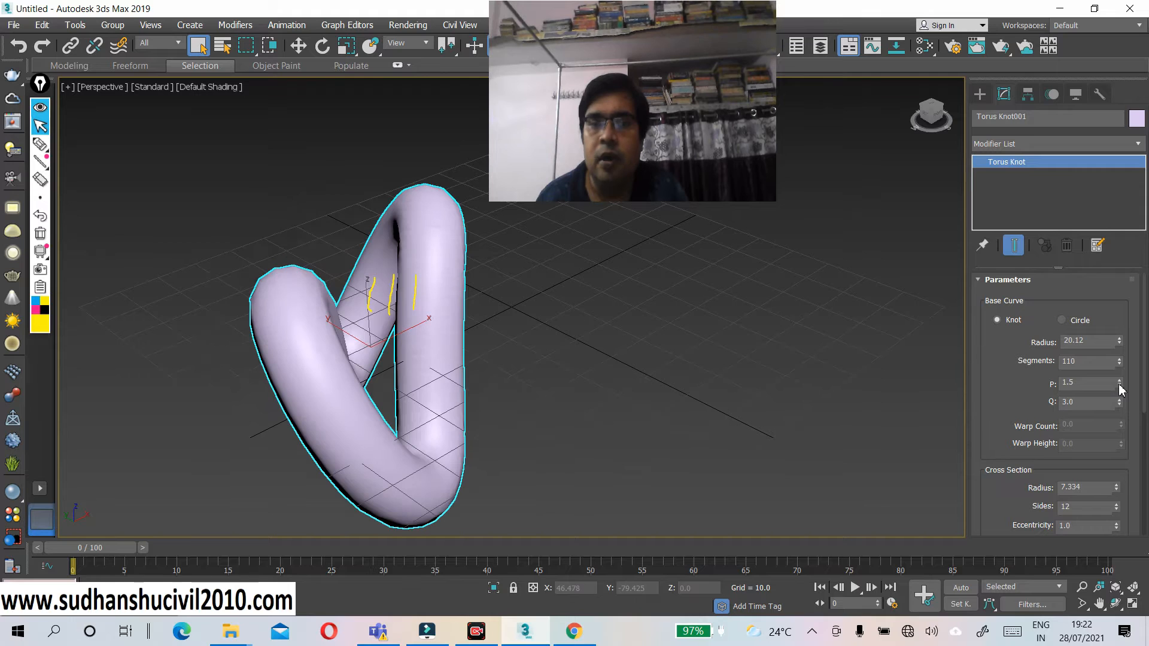
{"action": "left_click", "coordinate": [1120, 387]}
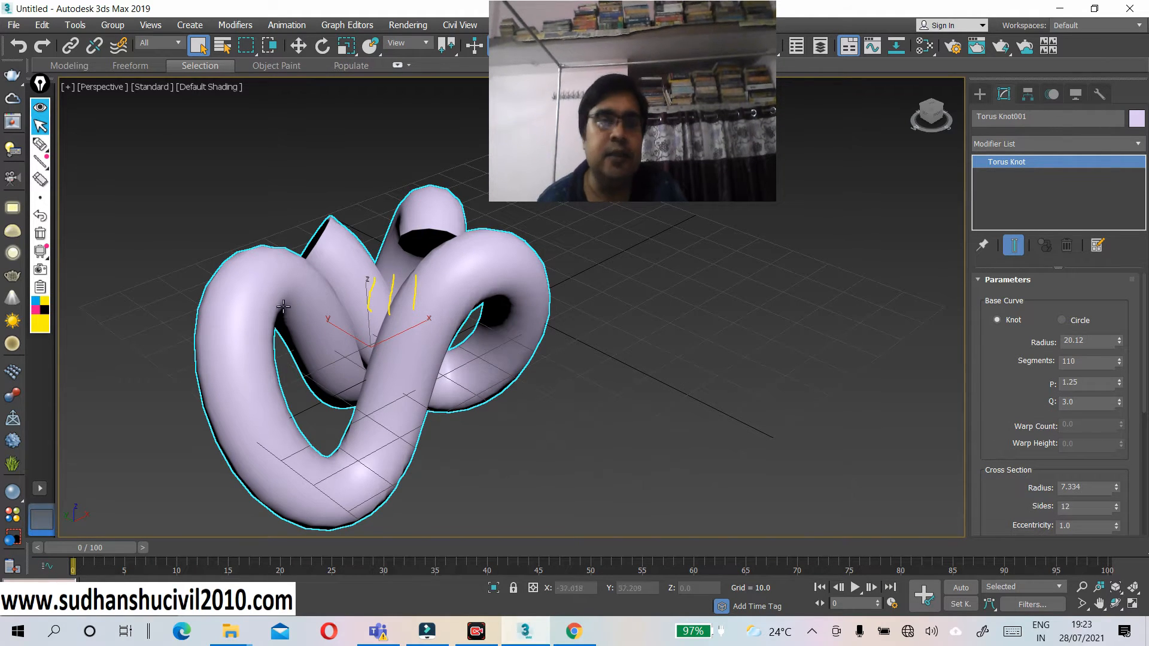
- Erase the three yellow pen marks drawn over the torus knot
{"action": "left_click", "coordinate": [40, 179]}
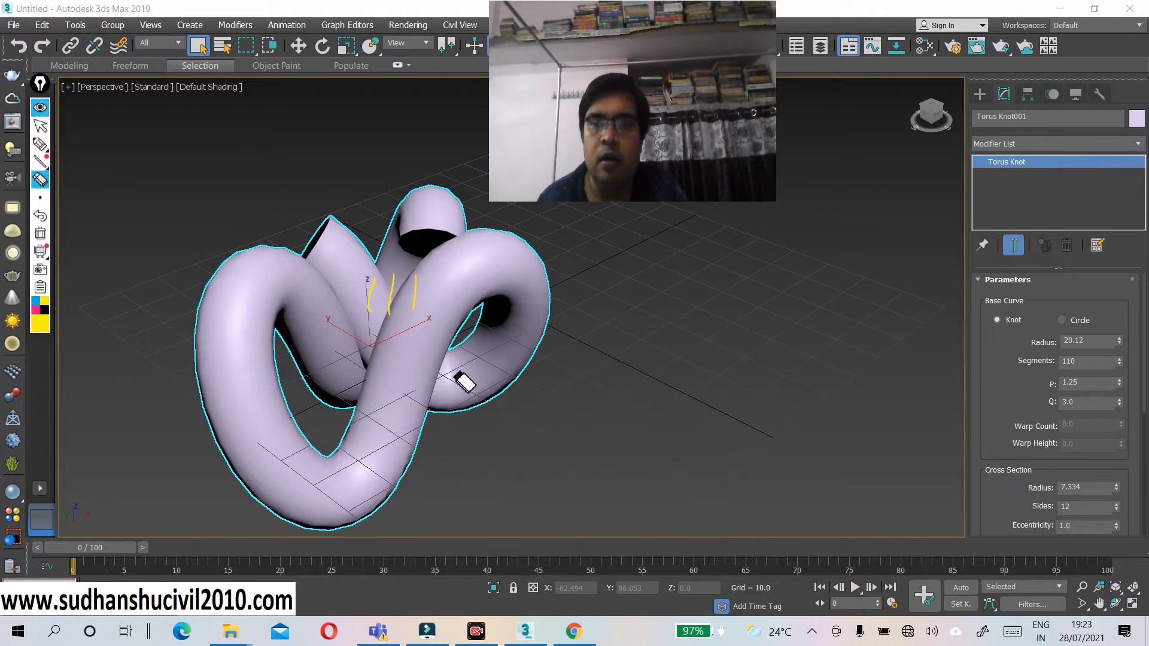
{"action": "left_click_drag", "start_coordinate": [426, 312], "coordinate": [379, 313]}
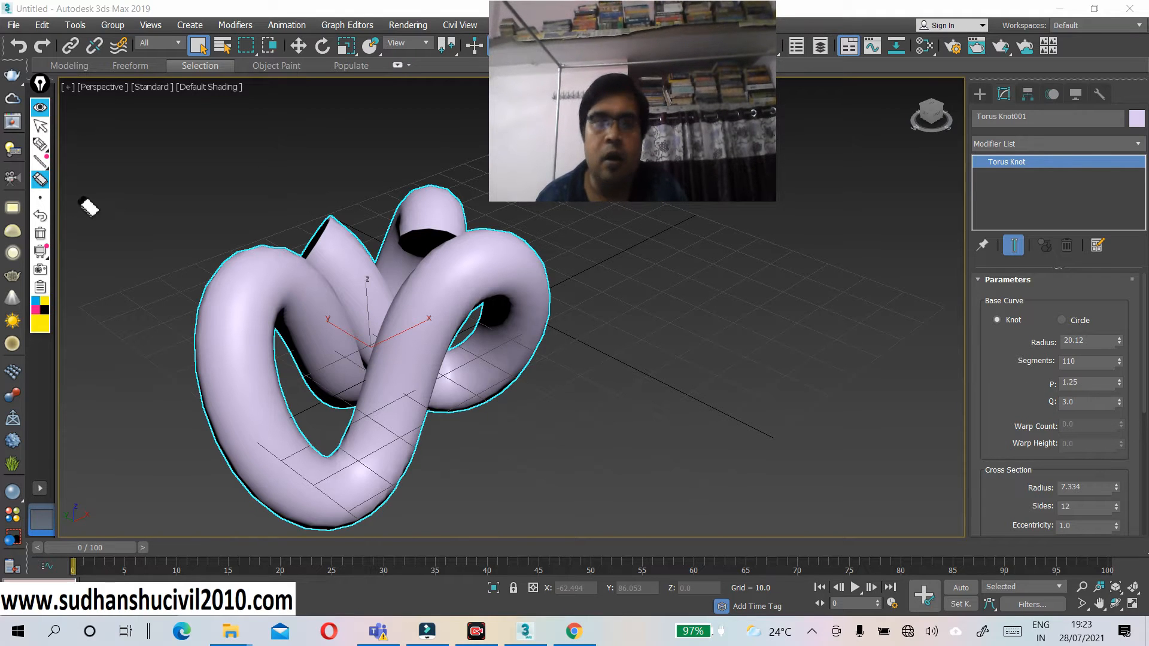
- Leave the annotation eraser and raise the torus knot's P value to 2.0 in increments of 0.25
{"action": "mouse_move", "coordinate": [48, 166]}
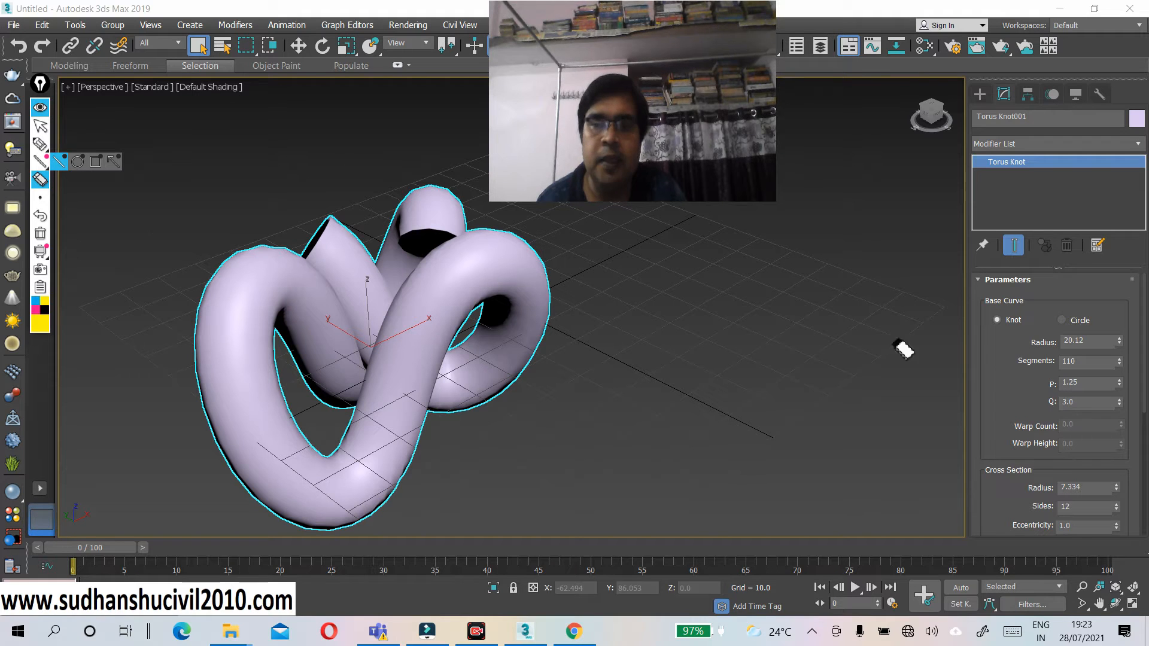
{"action": "left_click", "coordinate": [40, 126]}
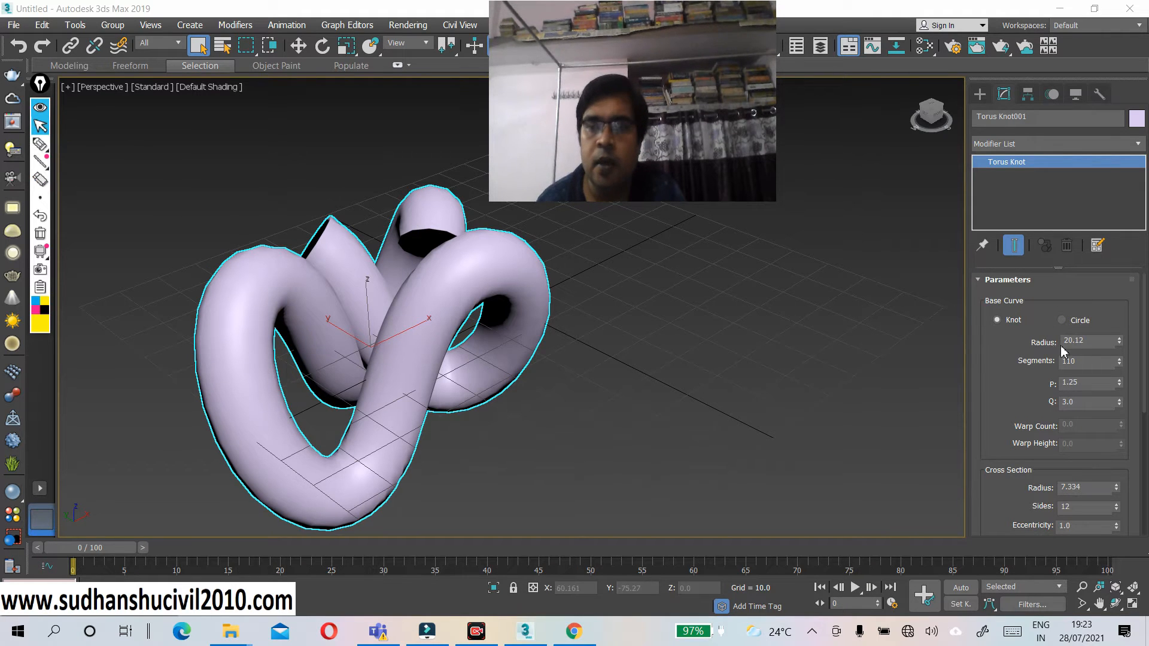
{"action": "left_click", "coordinate": [1120, 380]}
{"action": "left_click", "coordinate": [1120, 381]}
{"action": "left_click", "coordinate": [1120, 381]}
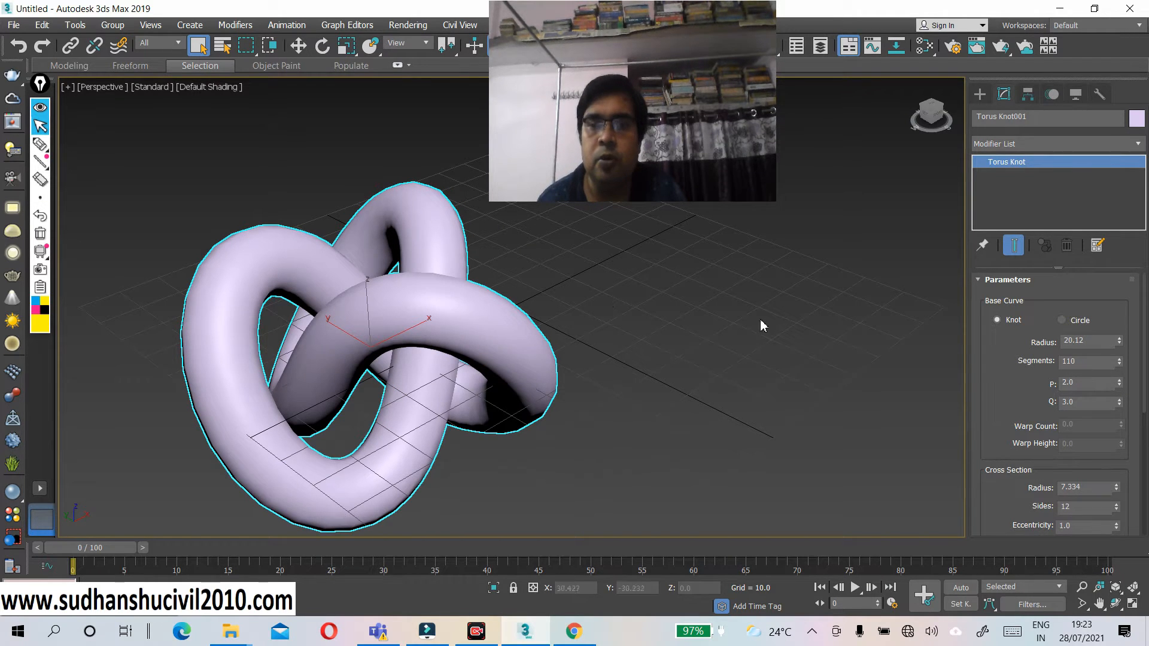
- Raise the torus knot's Q value to 5.25 in increments of 0.25, and settle on 5.0
{"action": "left_click", "coordinate": [1120, 400]}
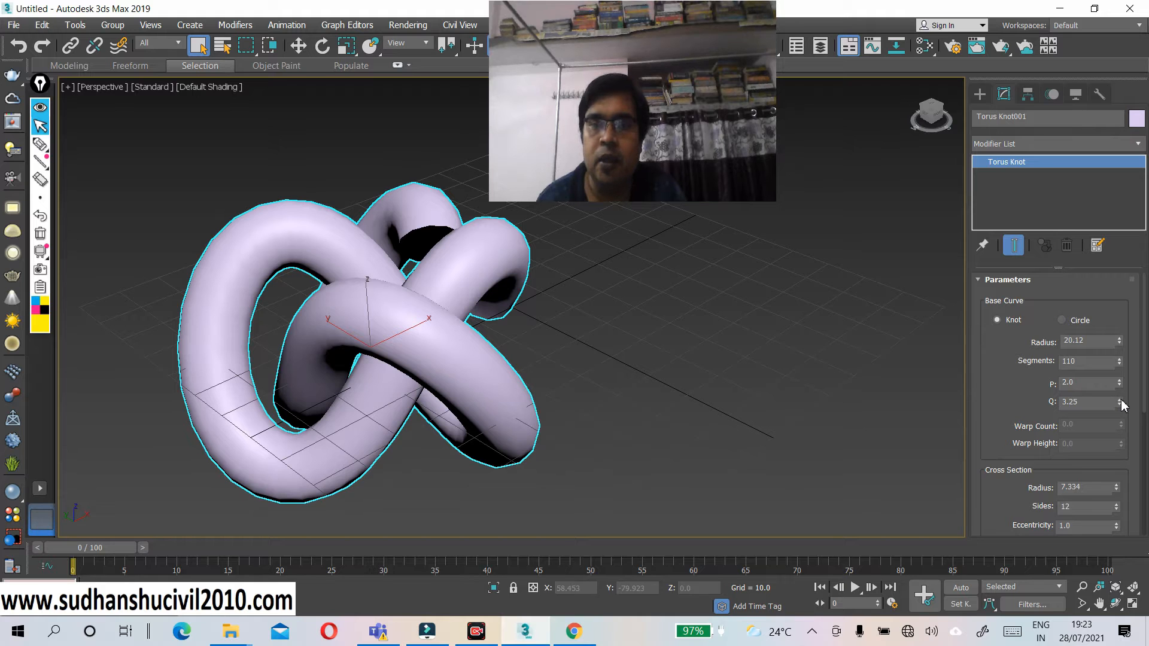
{"action": "left_click", "coordinate": [1120, 399]}
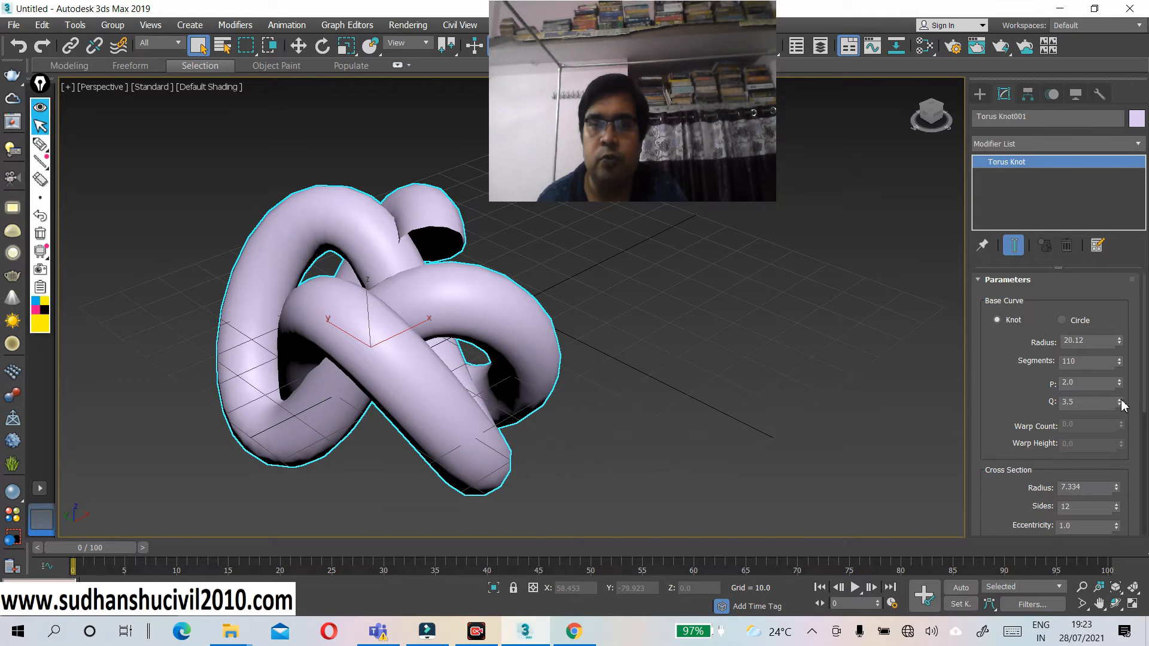
{"action": "left_click", "coordinate": [1120, 399]}
{"action": "left_click", "coordinate": [1120, 399]}
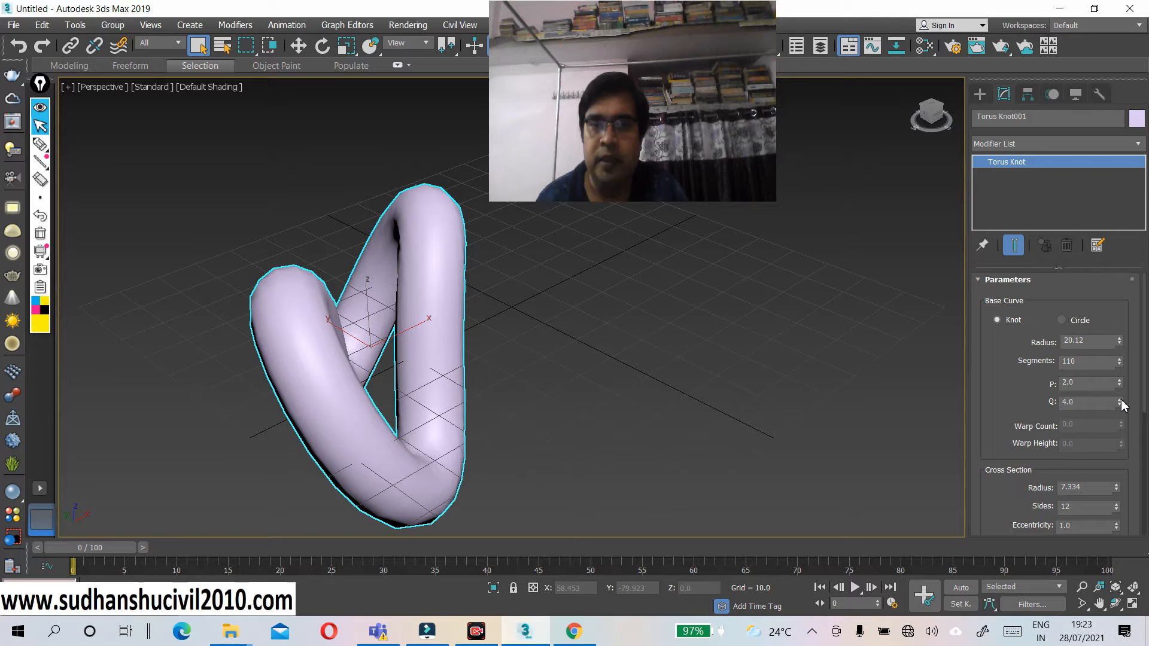
{"action": "left_click", "coordinate": [1120, 399]}
{"action": "left_click", "coordinate": [1120, 399]}
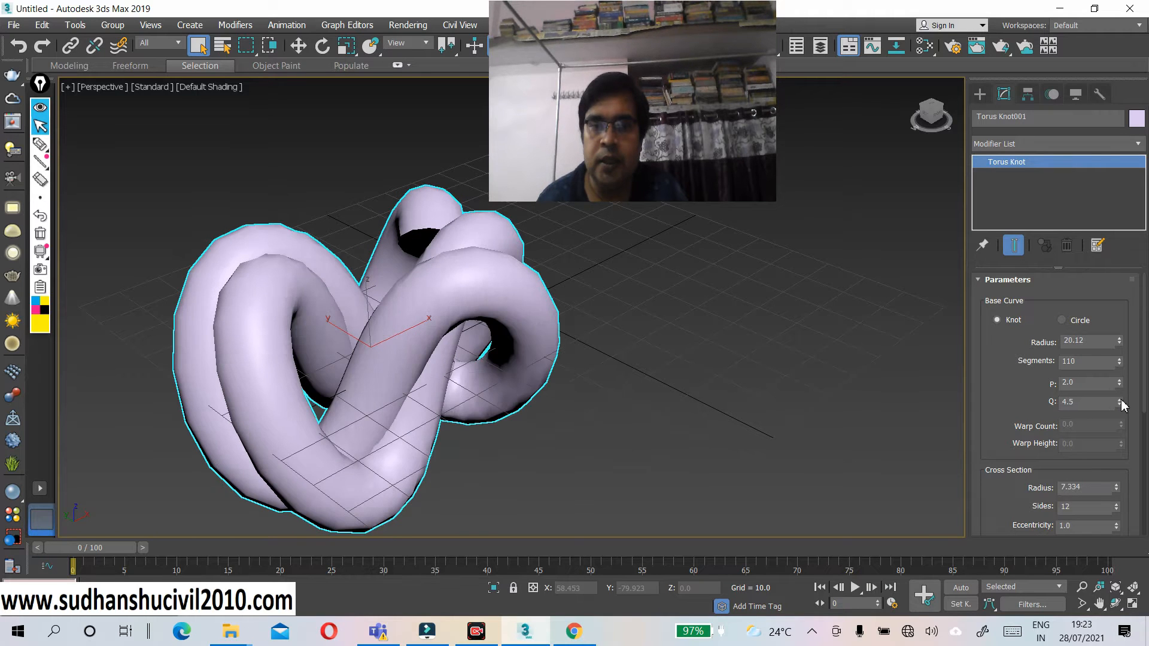
{"action": "left_click", "coordinate": [1120, 399]}
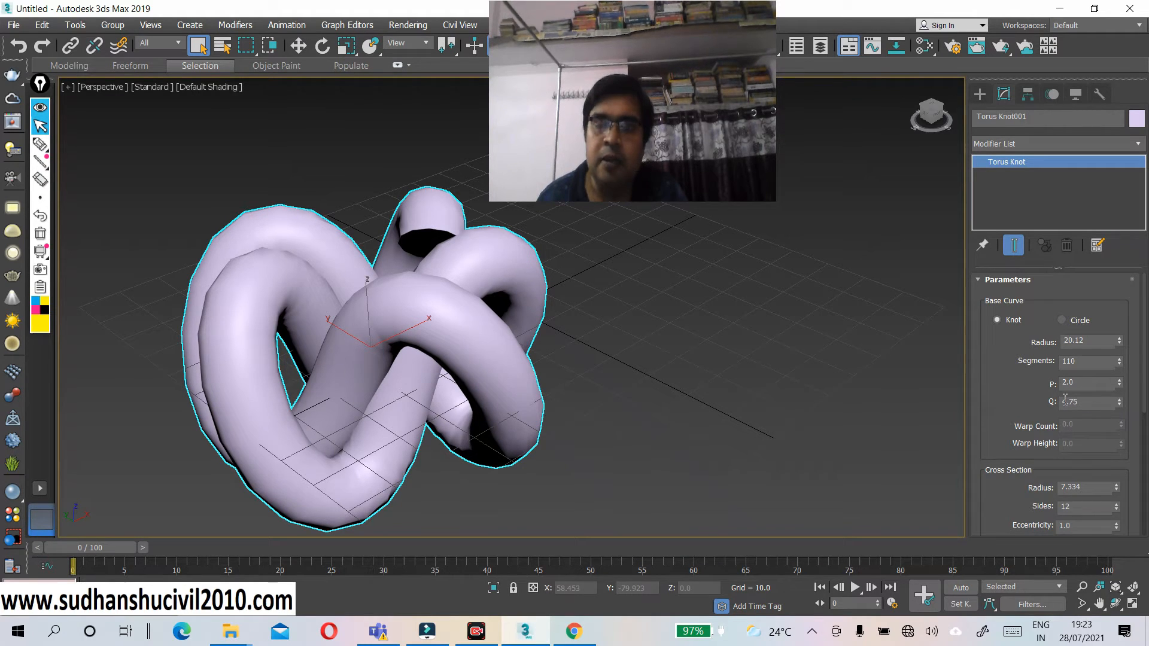
{"action": "left_click", "coordinate": [1120, 400]}
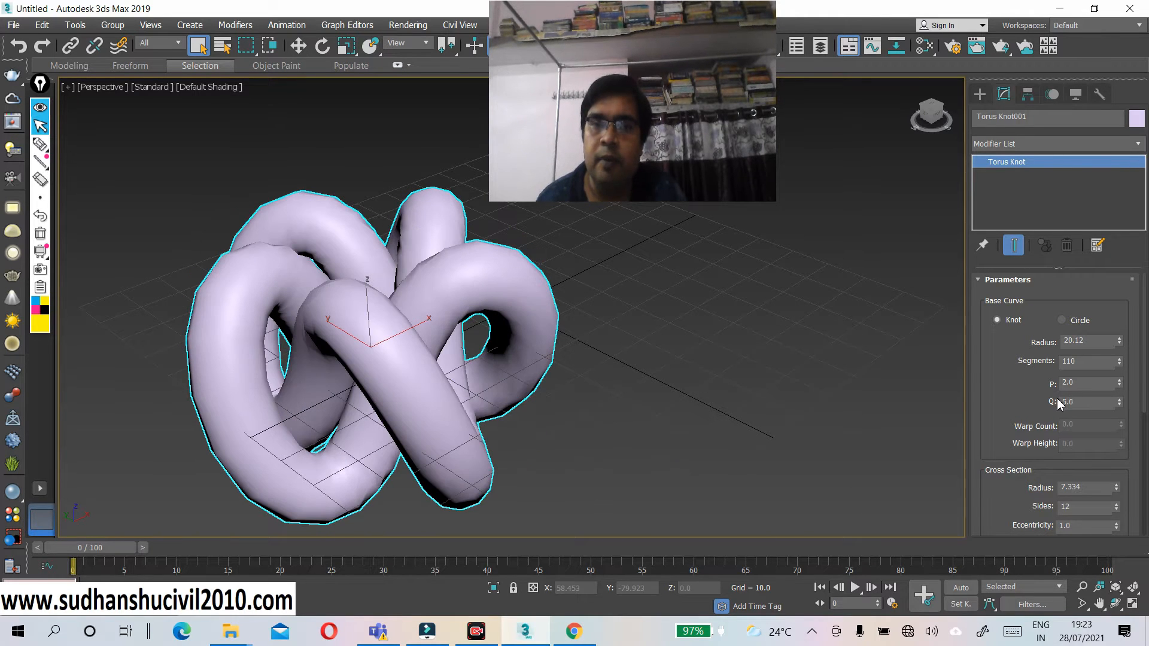
{"action": "left_click", "coordinate": [1120, 399]}
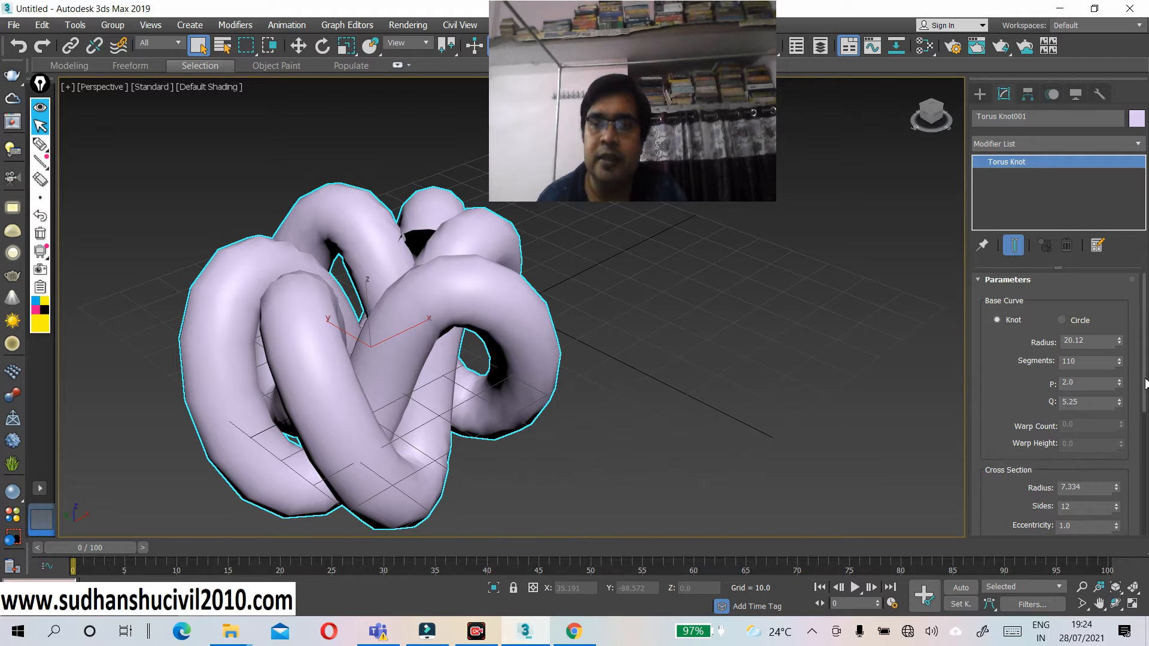
- Try the Circle base curve on the torus knot and switch back to Knot
{"action": "scroll", "coordinate": [1146, 384], "scroll_direction": "down", "scroll_amount": 3}
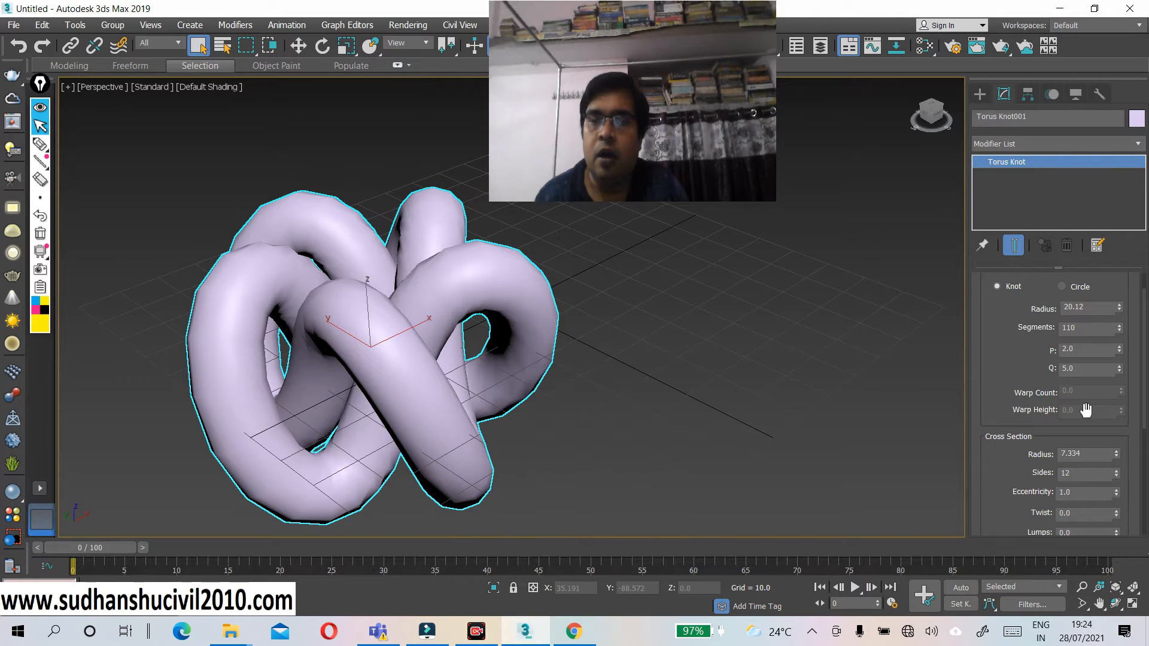
{"action": "scroll", "coordinate": [1086, 410], "scroll_direction": "up", "scroll_amount": 2}
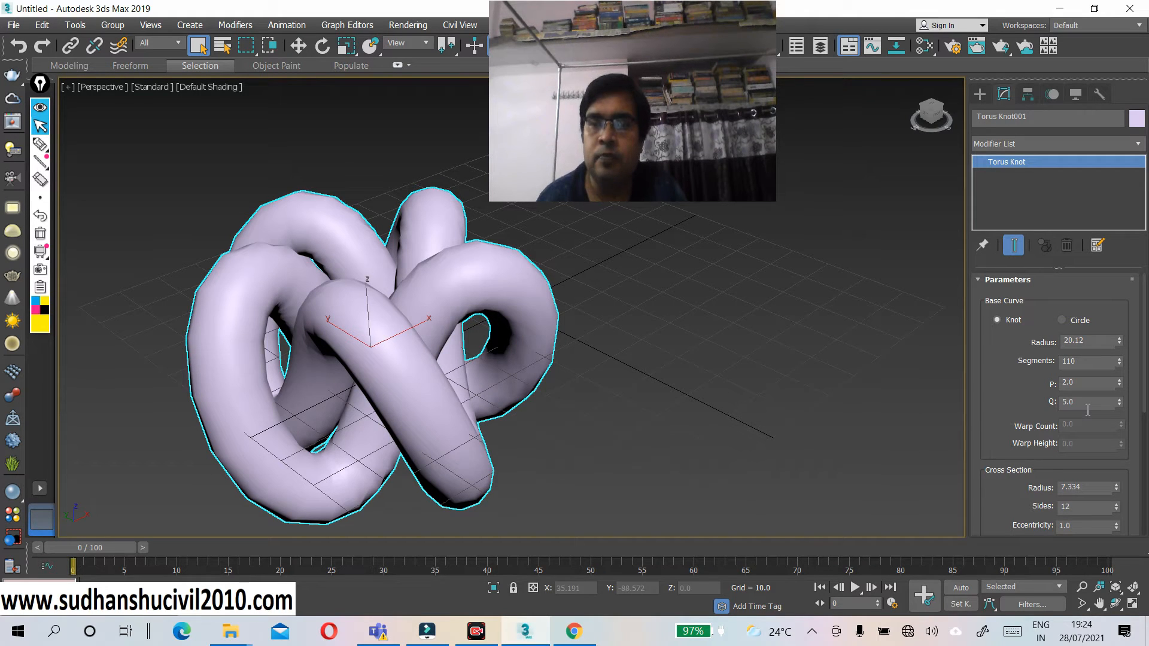
{"action": "left_click", "coordinate": [1062, 322]}
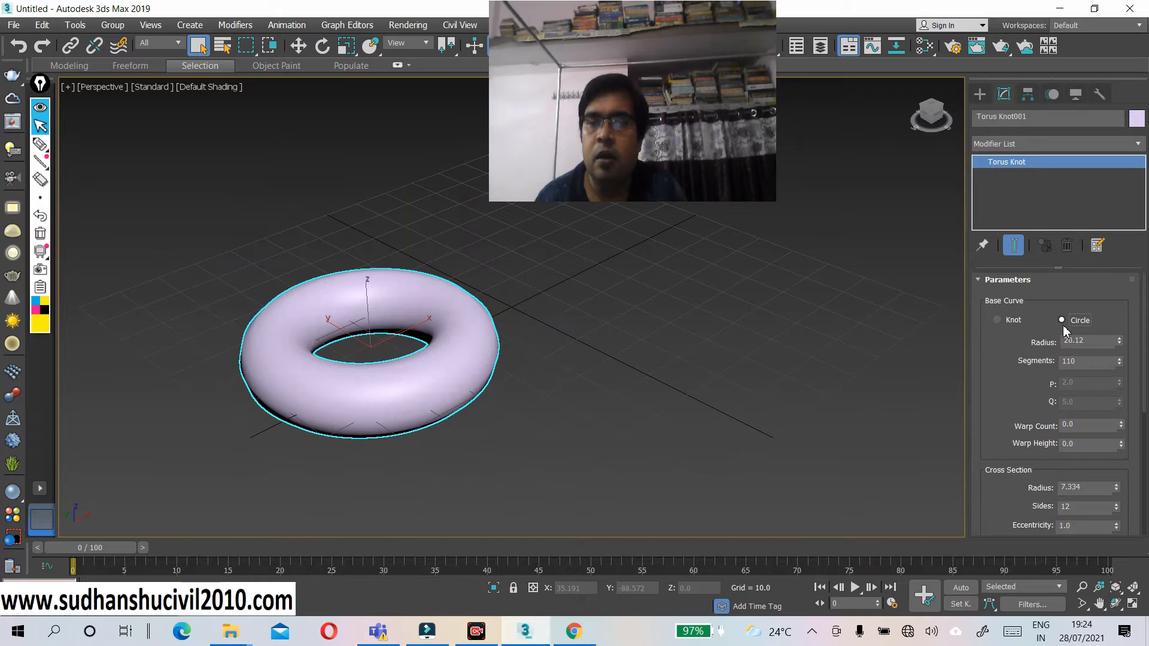
{"action": "left_click", "coordinate": [998, 320]}
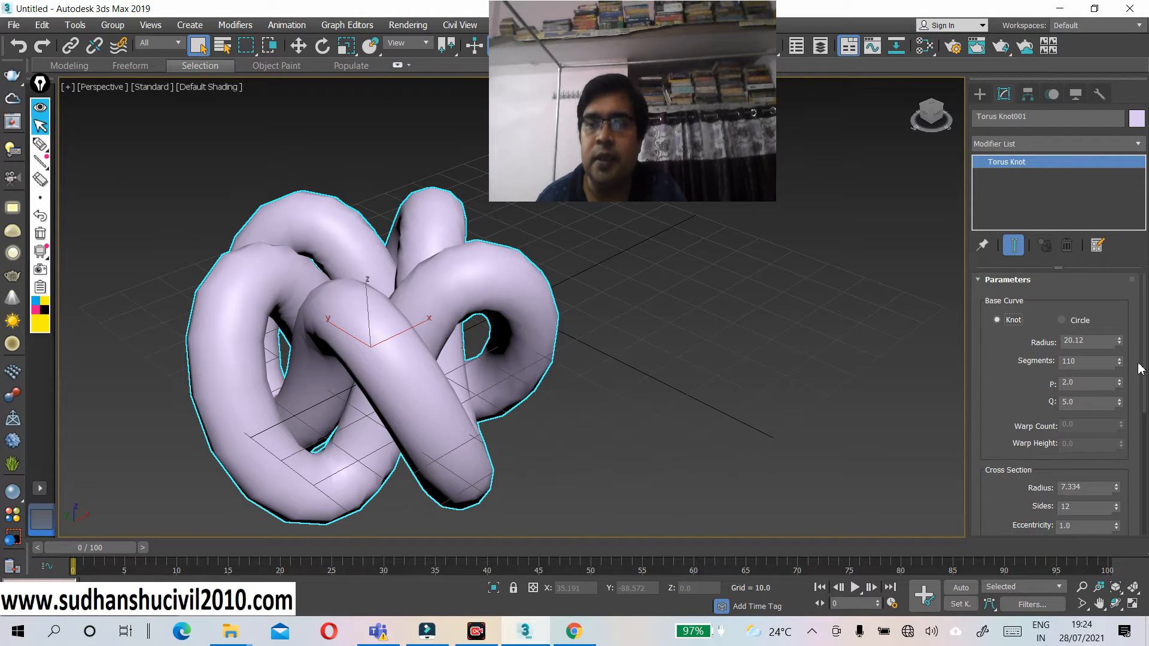
- Set the torus knot's Q value to 2 and lower it to 1.0 in increments of 0.25
{"action": "left_click_drag", "start_coordinate": [1144, 369], "coordinate": [1145, 405]}
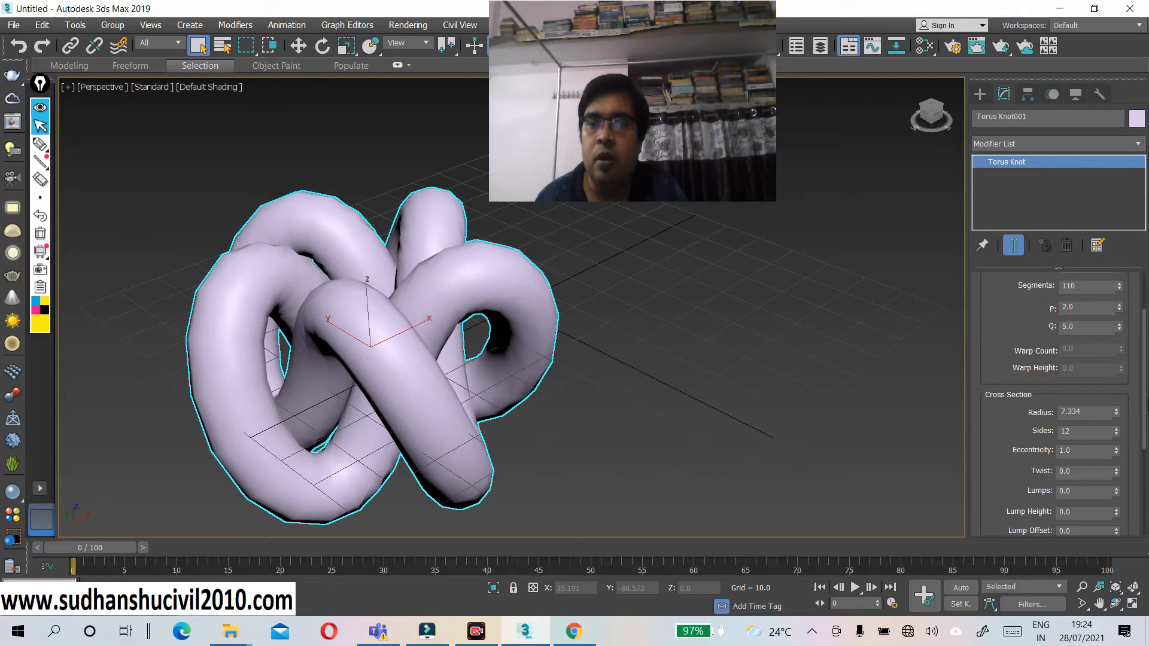
{"action": "left_click", "coordinate": [1092, 327]}
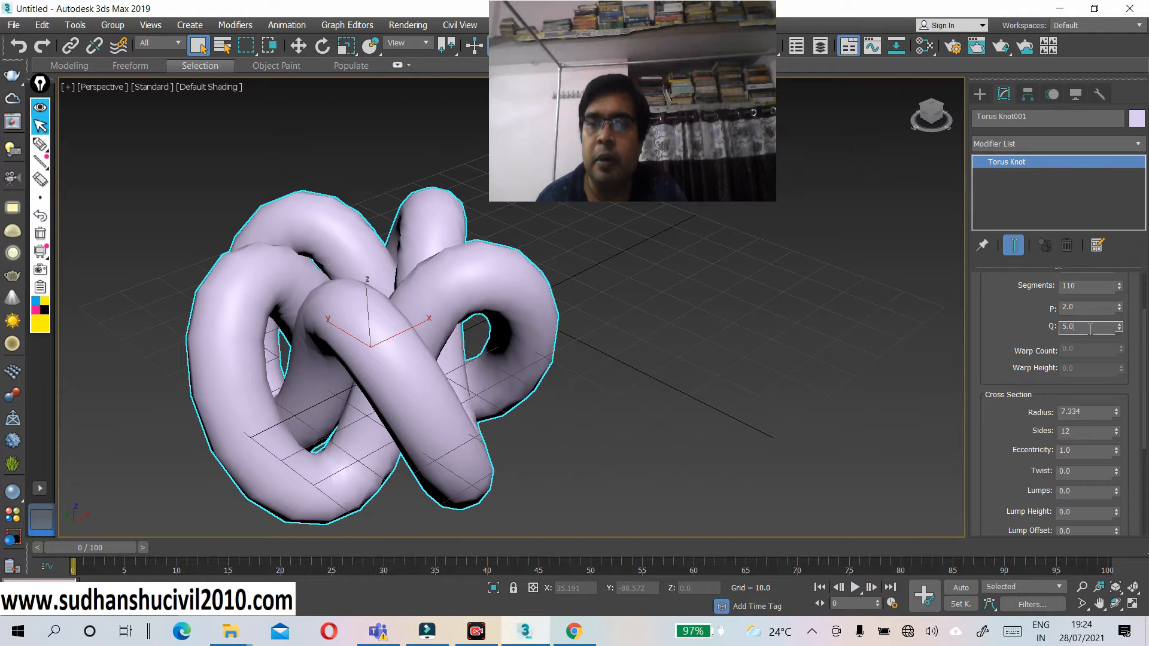
{"action": "key", "text": "BackSpace"}
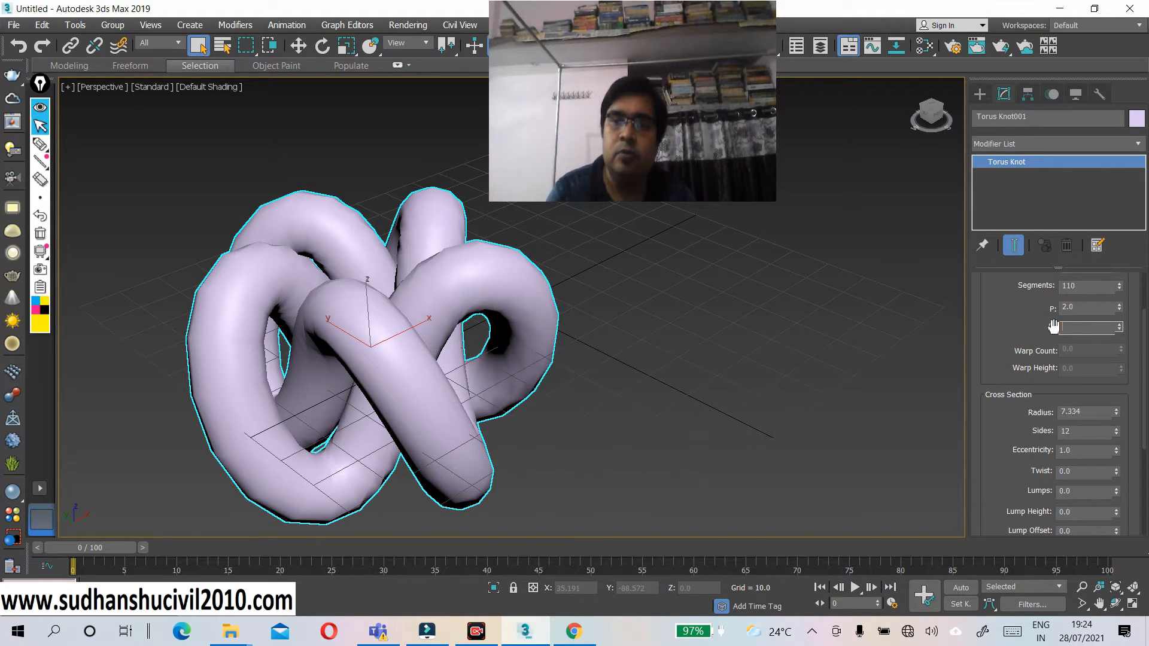
{"action": "type", "text": "2"}
{"action": "key", "text": "Return"}
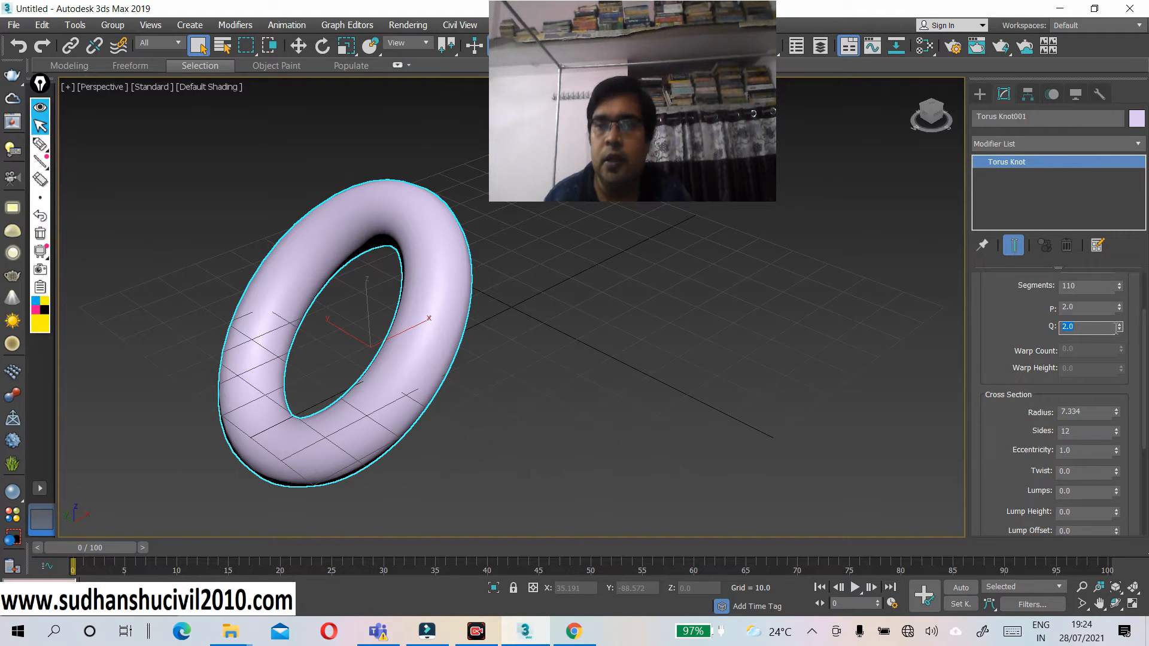
{"action": "left_click", "coordinate": [1120, 330]}
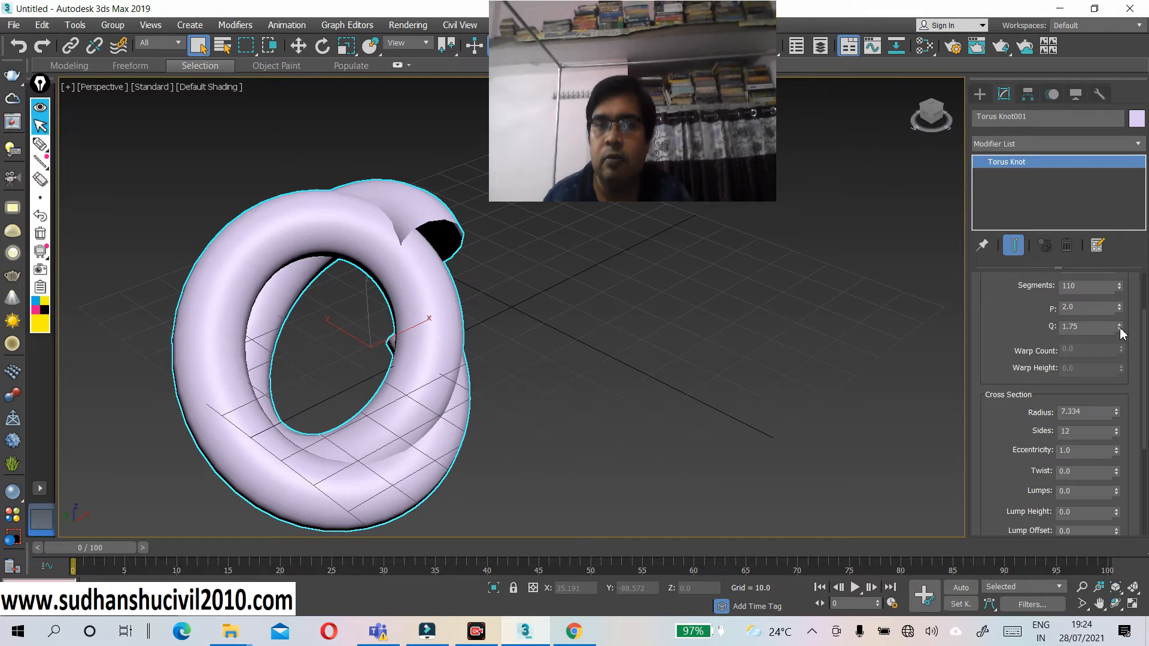
{"action": "left_click", "coordinate": [1120, 330]}
{"action": "left_click", "coordinate": [1120, 330]}
{"action": "left_click", "coordinate": [1120, 330]}
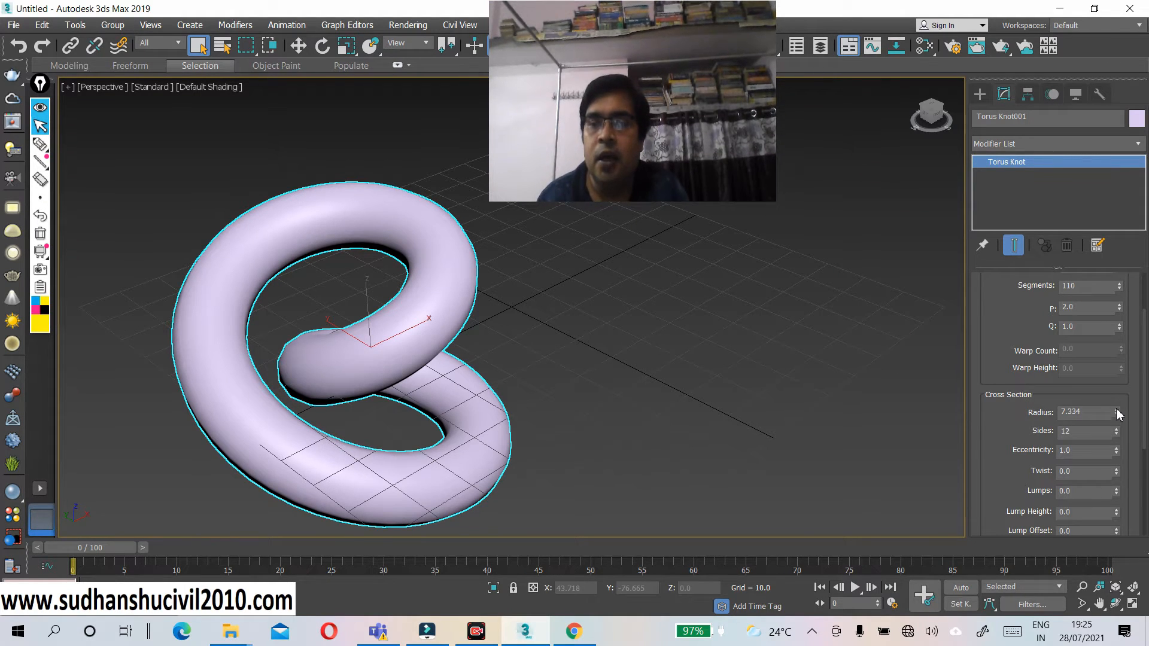
- Reduce the cross-section radius to 7.226 and display the viewport in Hidden Line shading
{"action": "left_click_drag", "start_coordinate": [1116, 411], "coordinate": [1117, 418]}
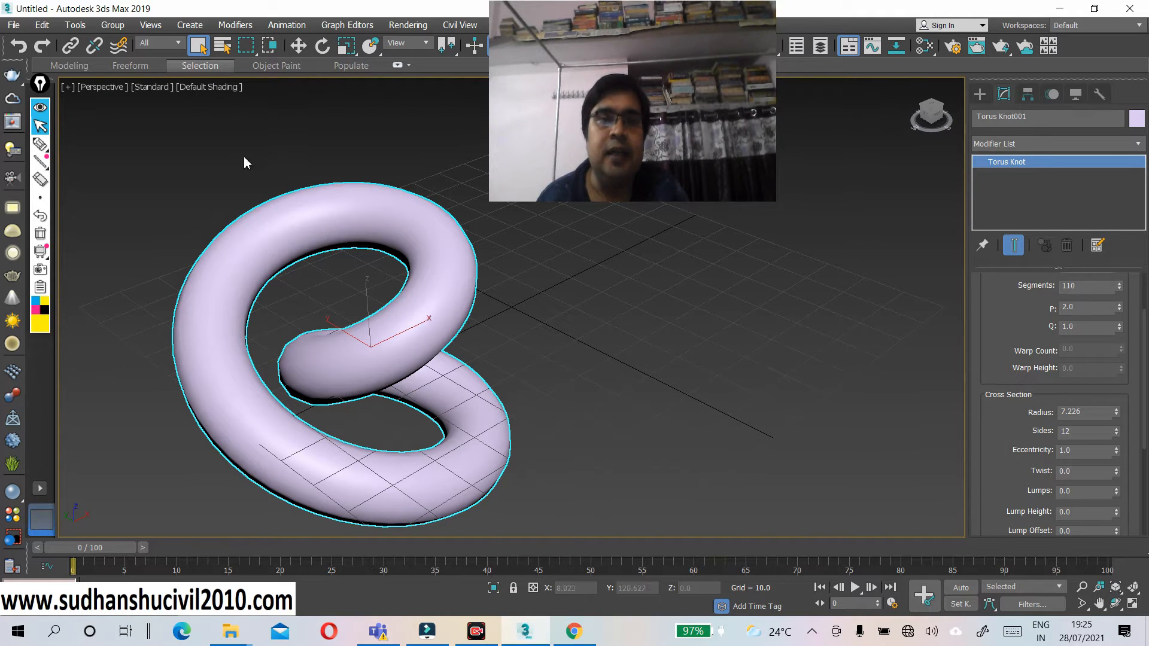
{"action": "left_click", "coordinate": [209, 88]}
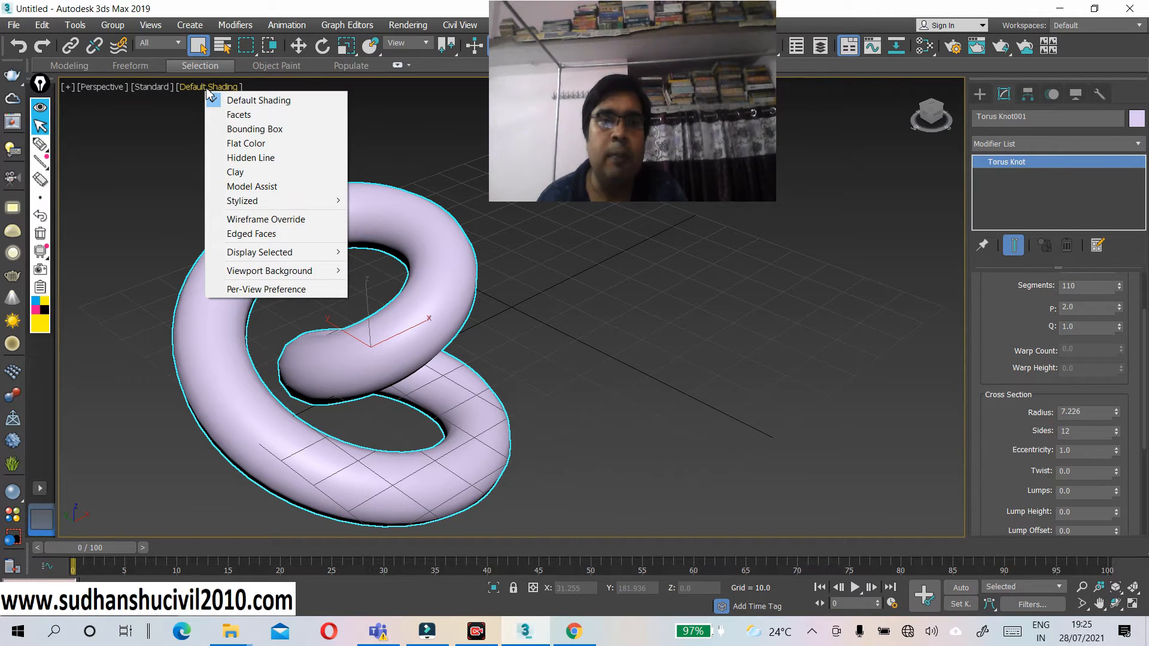
{"action": "left_click", "coordinate": [237, 159]}
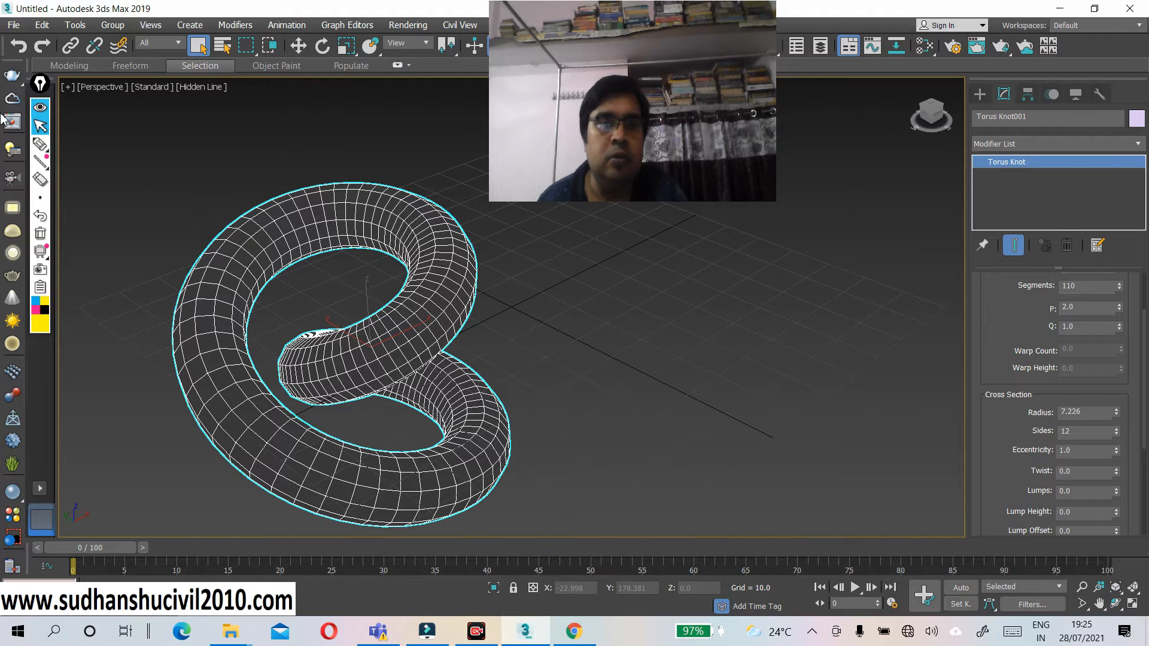
- Mark the lengthwise sides at the knot's upper bend with yellow pen strokes, and erase the strokes
{"action": "left_click", "coordinate": [40, 144]}
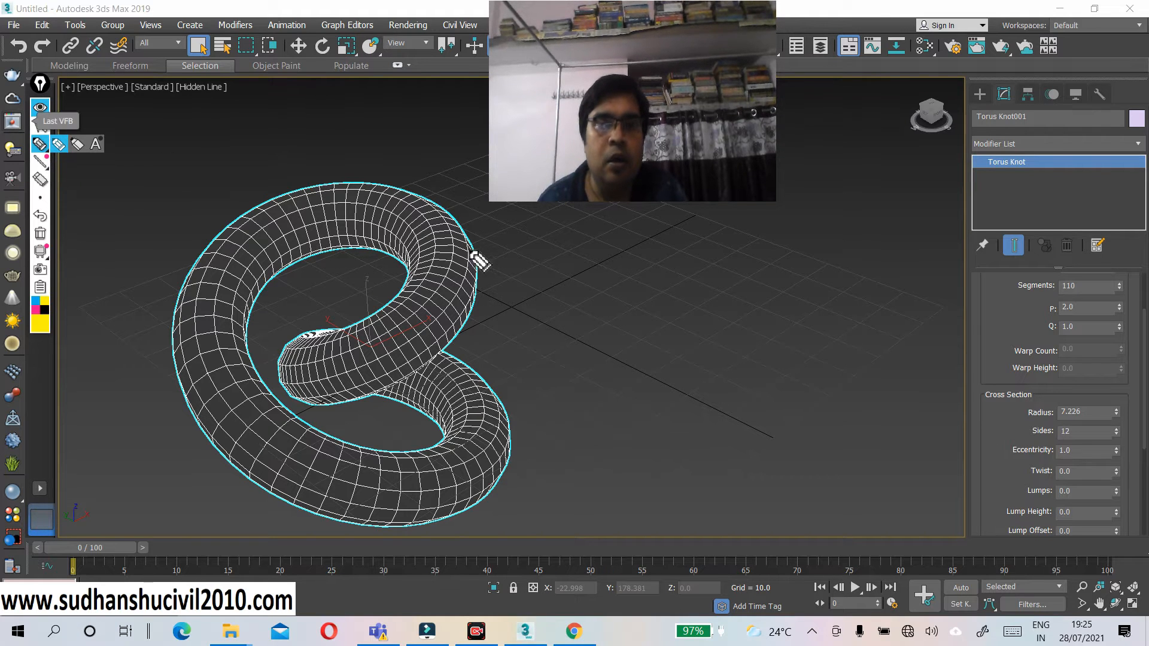
{"action": "left_click_drag", "start_coordinate": [452, 243], "coordinate": [424, 297]}
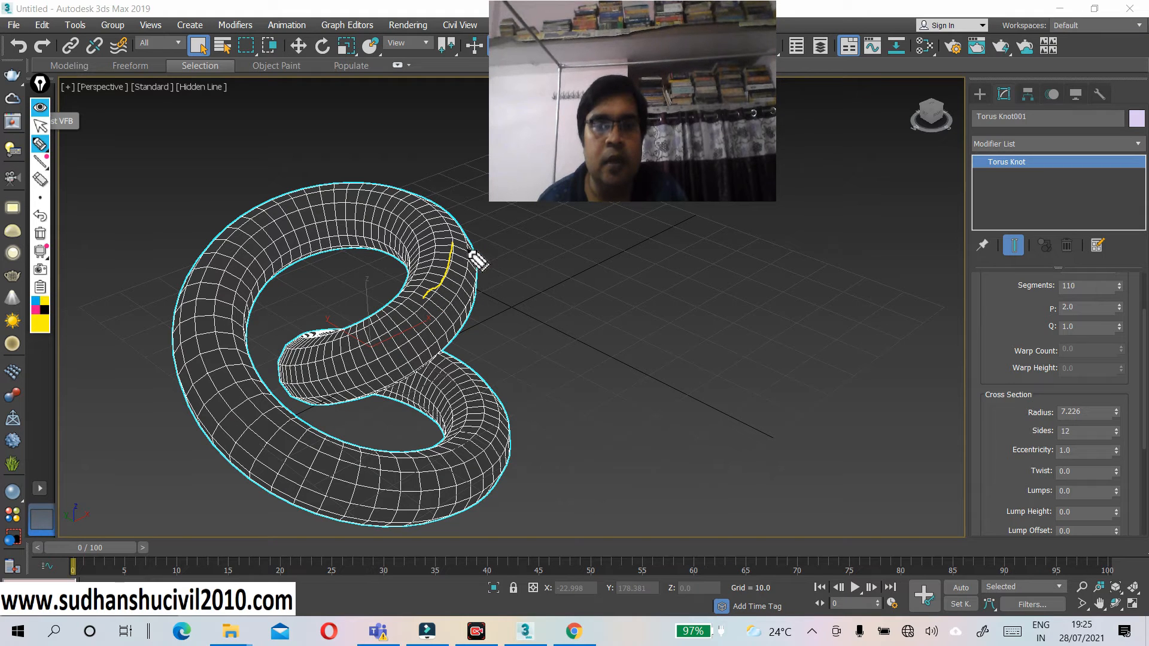
{"action": "mouse_move", "coordinate": [467, 248]}
{"action": "left_mouse_down"}
{"action": "mouse_move", "coordinate": [444, 304]}
{"action": "mouse_move", "coordinate": [472, 283]}
{"action": "mouse_move", "coordinate": [457, 310]}
{"action": "left_mouse_up"}
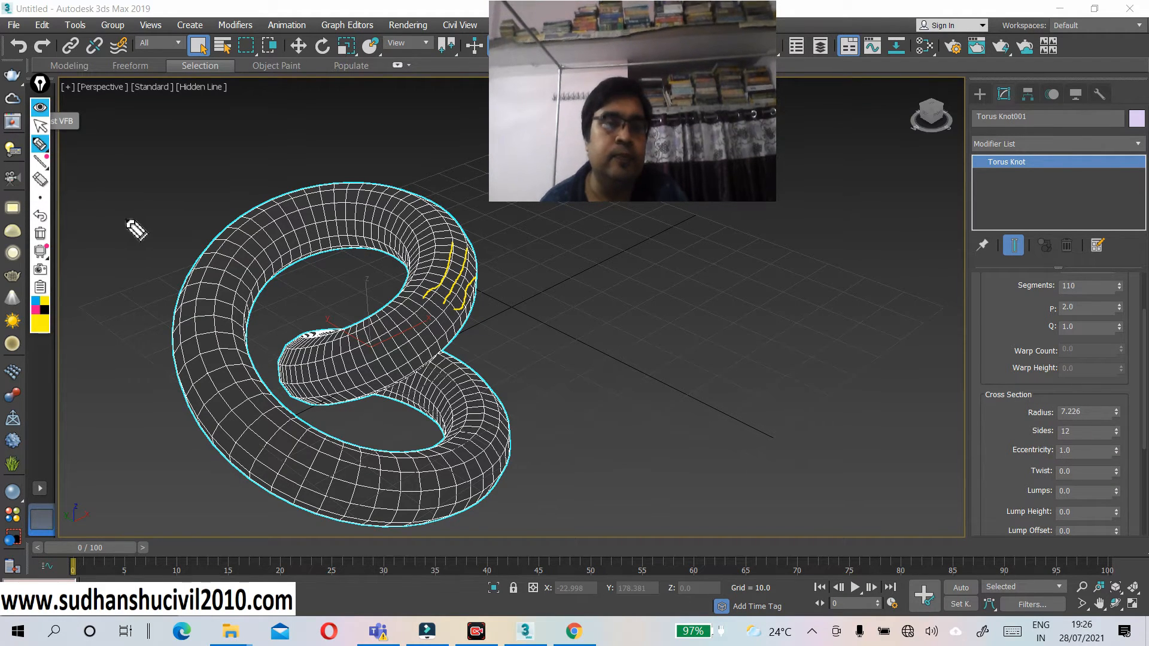
{"action": "left_click", "coordinate": [39, 179]}
{"action": "mouse_move", "coordinate": [452, 245]}
{"action": "left_mouse_down"}
{"action": "mouse_move", "coordinate": [465, 290]}
{"action": "mouse_move", "coordinate": [496, 306]}
{"action": "left_mouse_up"}
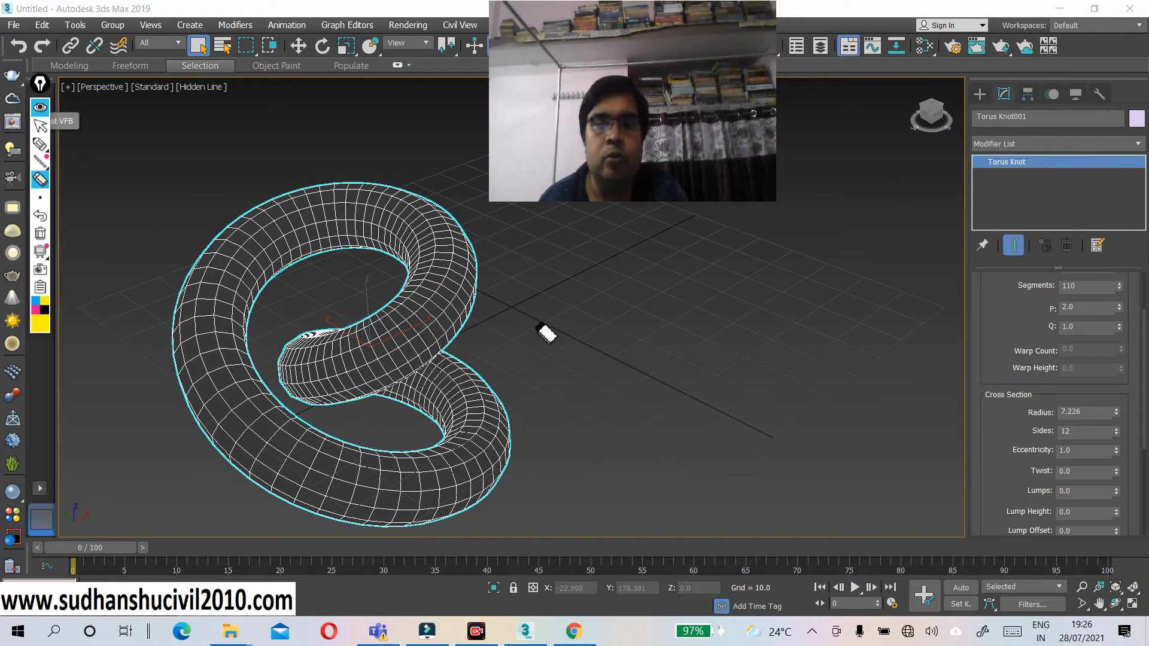
{"action": "left_click", "coordinate": [42, 127]}
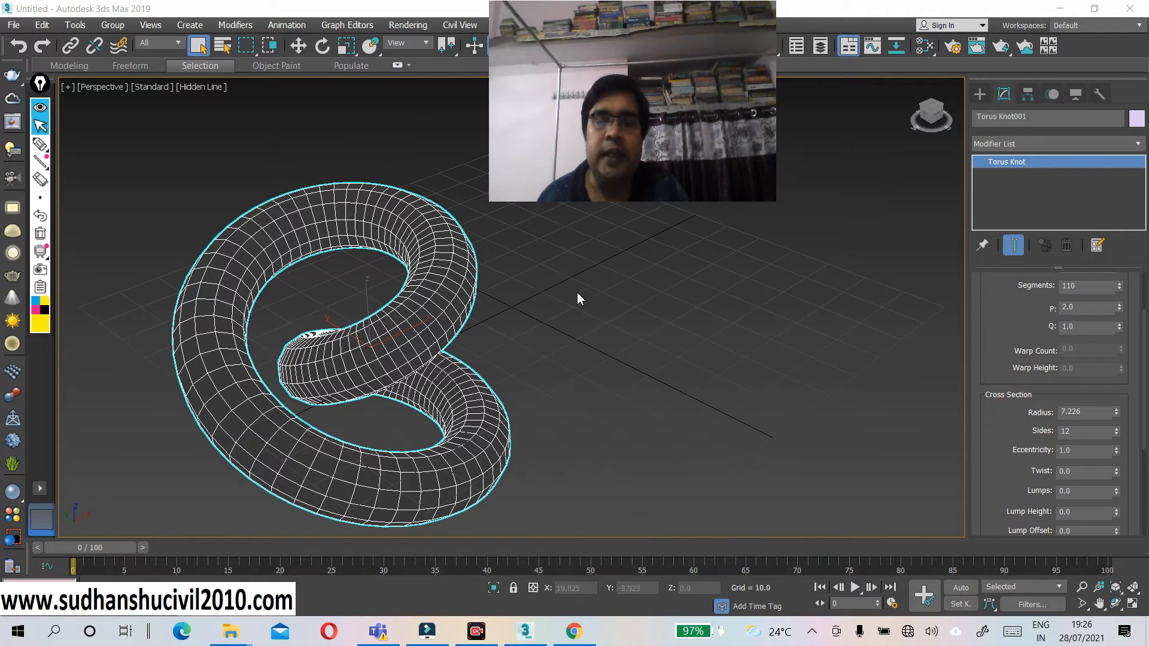
- Raise the cross-section sides to 30 one at a time and return the viewport to Default Shading
{"action": "left_click", "coordinate": [1117, 428]}
{"action": "left_click", "coordinate": [1117, 429]}
{"action": "left_click", "coordinate": [1117, 428]}
{"action": "left_click", "coordinate": [1117, 430]}
{"action": "left_click", "coordinate": [1117, 429]}
{"action": "left_click", "coordinate": [1117, 429]}
{"action": "left_click", "coordinate": [1117, 429]}
{"action": "left_click", "coordinate": [1117, 429]}
{"action": "left_click", "coordinate": [1117, 429]}
{"action": "left_click", "coordinate": [1117, 429]}
{"action": "left_click", "coordinate": [1117, 430]}
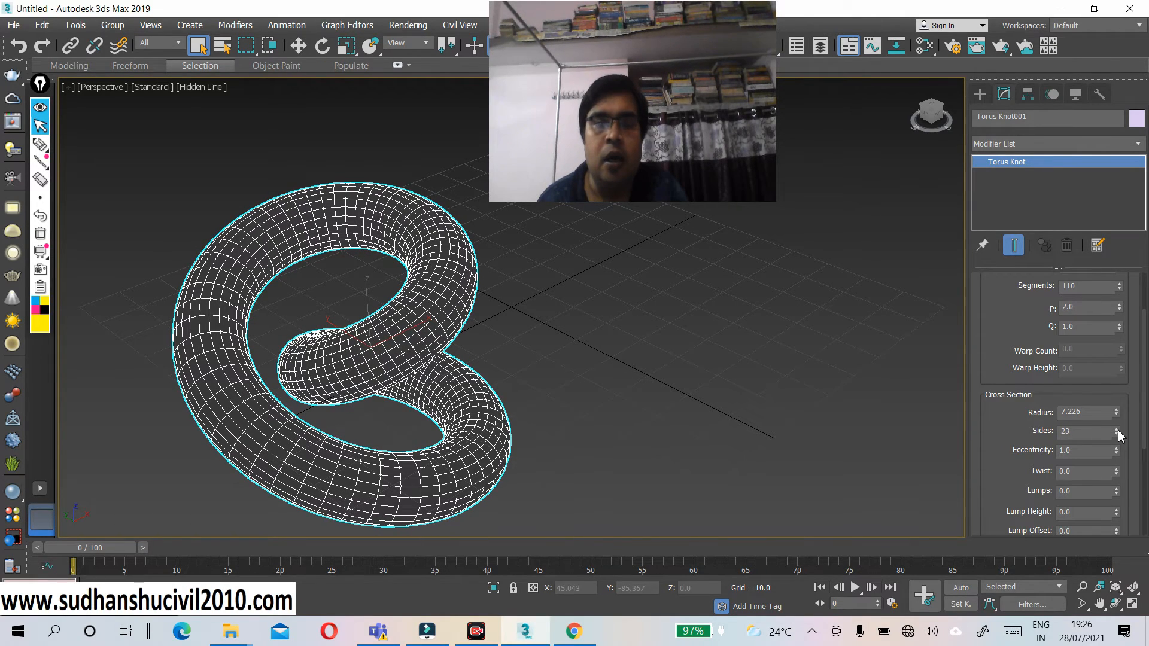
{"action": "left_click", "coordinate": [1117, 429]}
{"action": "left_click", "coordinate": [1117, 429]}
{"action": "left_click", "coordinate": [1117, 429]}
{"action": "left_click", "coordinate": [1117, 429]}
{"action": "left_click", "coordinate": [1117, 429]}
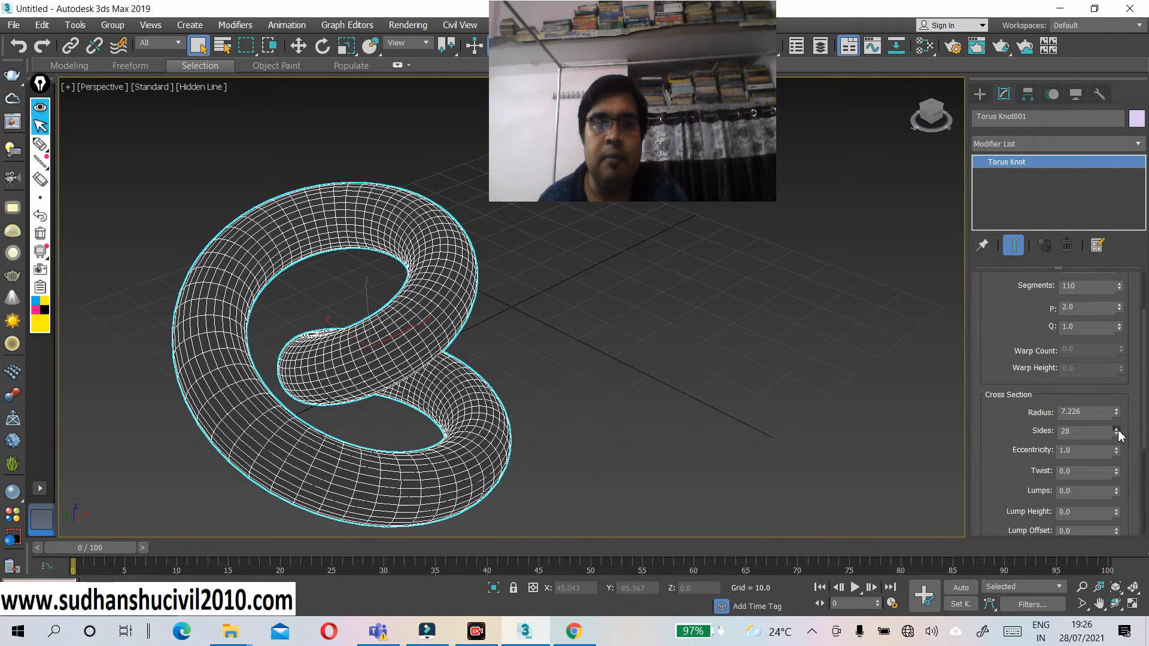
{"action": "left_click", "coordinate": [1117, 429]}
{"action": "left_click", "coordinate": [1117, 430]}
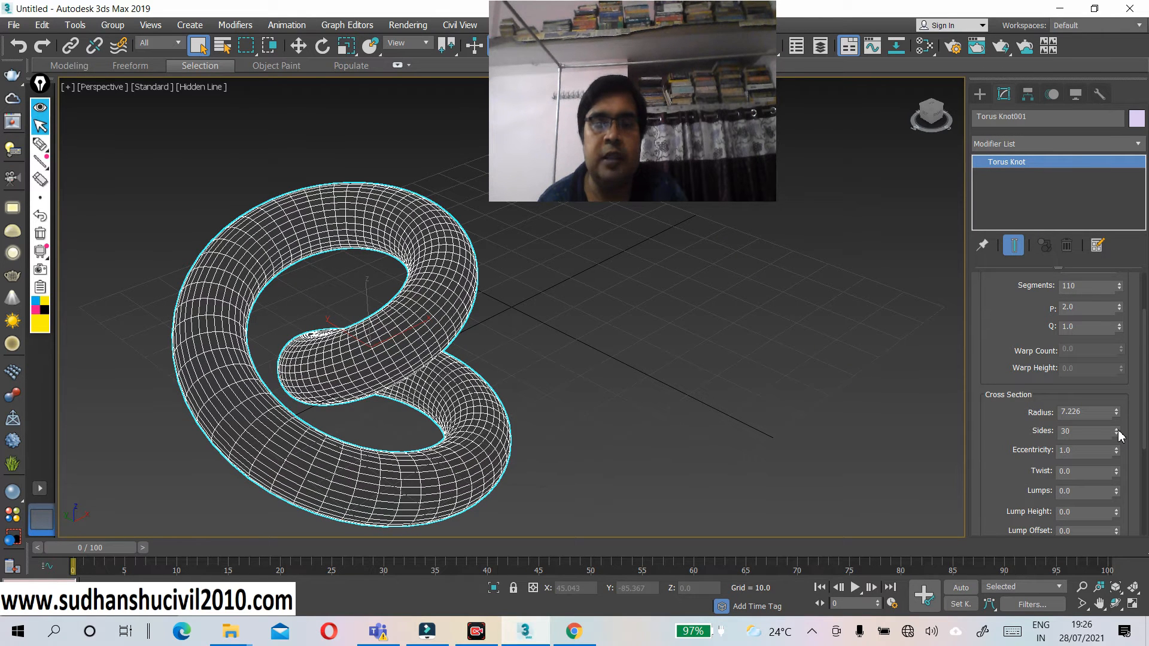
{"action": "left_click", "coordinate": [201, 88]}
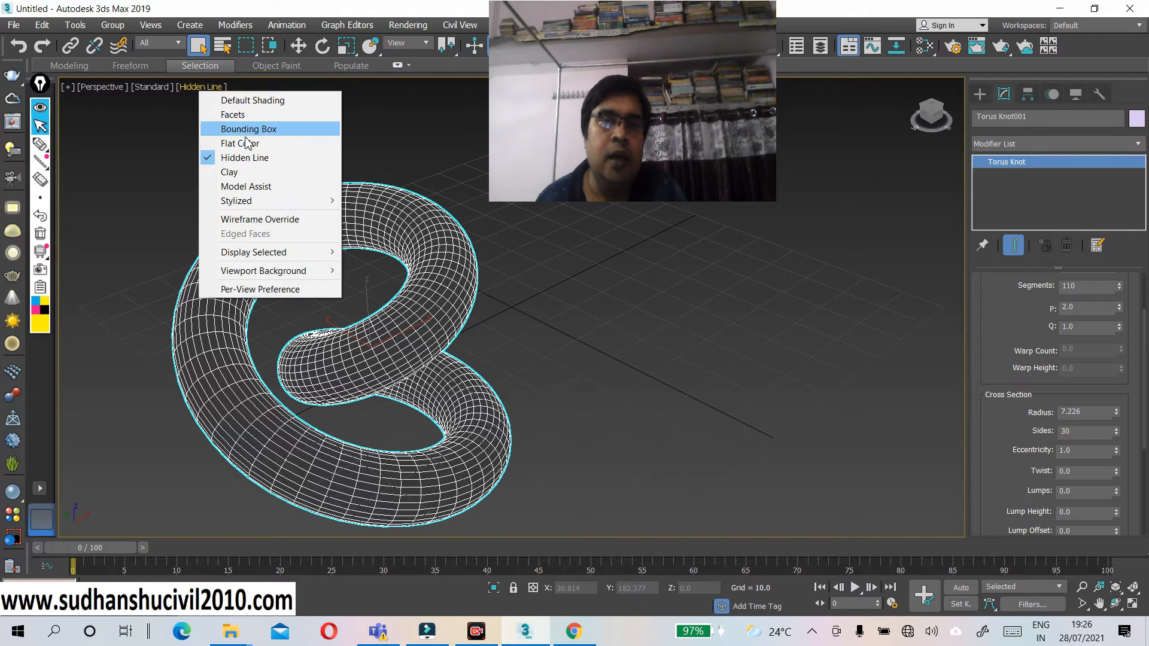
{"action": "left_click", "coordinate": [241, 102]}
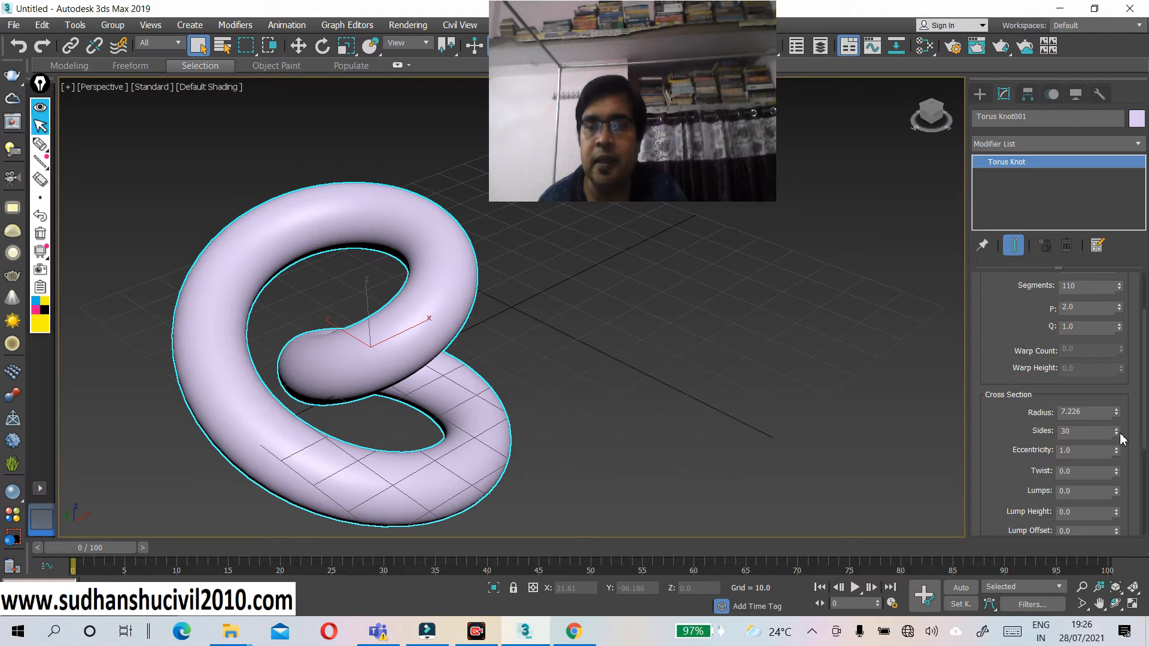
- Try 69 sides for the torus knot's cross section, and settle on 31
{"action": "left_click_drag", "start_coordinate": [1119, 434], "coordinate": [1115, 413]}
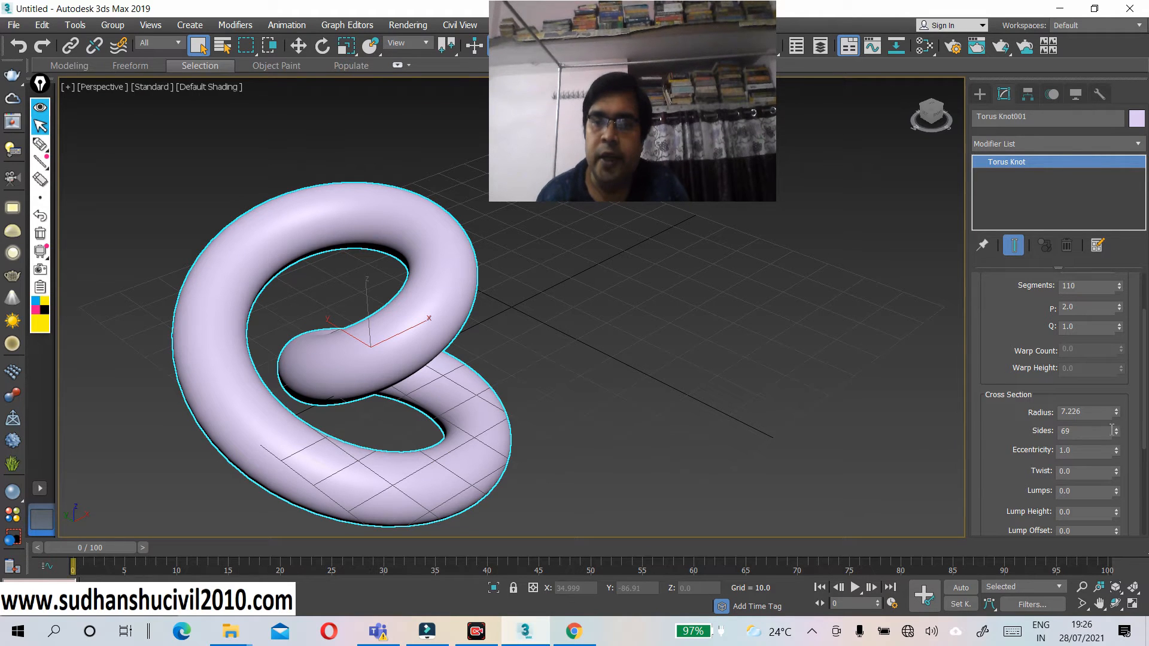
{"action": "left_click_drag", "start_coordinate": [1117, 434], "coordinate": [1119, 438]}
{"action": "mouse_move", "coordinate": [1119, 453]}
{"action": "left_mouse_down"}
{"action": "mouse_move", "coordinate": [1119, 471]}
{"action": "mouse_move", "coordinate": [1125, 453]}
{"action": "left_mouse_up"}
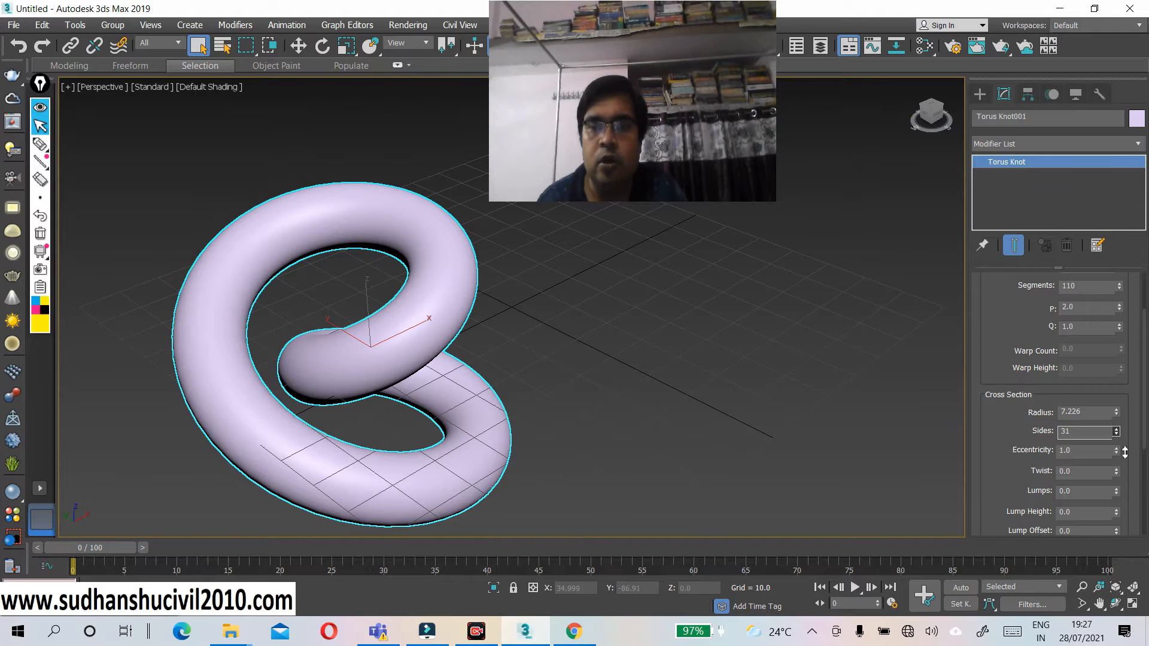
- Raise the torus knot's cross-section eccentricity to 1.3 in small increments, and lower it to 0.9
{"action": "left_click_drag", "start_coordinate": [1126, 453], "coordinate": [1126, 452]}
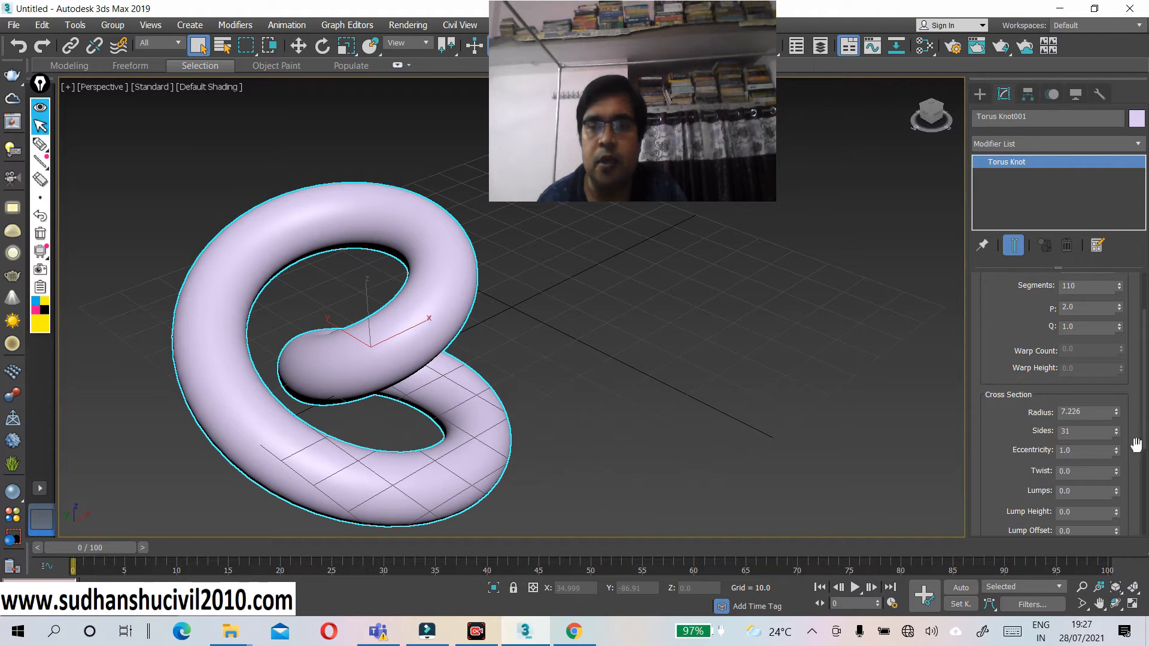
{"action": "left_click_drag", "start_coordinate": [1146, 444], "coordinate": [1146, 466]}
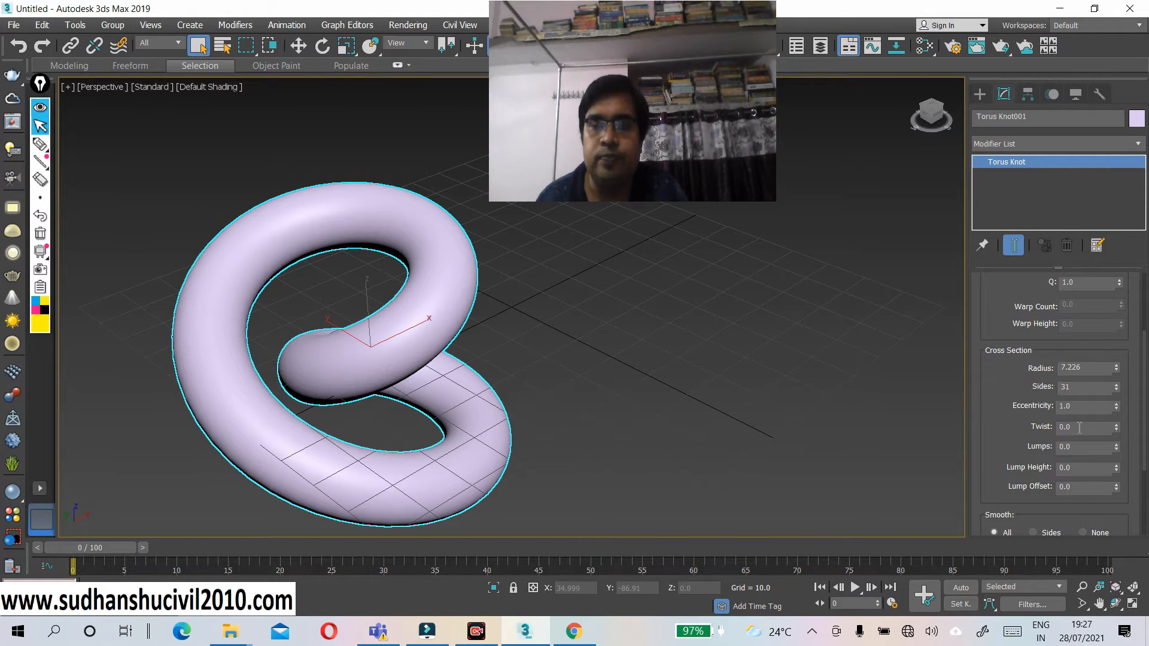
{"action": "left_click", "coordinate": [1117, 404]}
{"action": "left_click", "coordinate": [1117, 404]}
{"action": "left_click", "coordinate": [1117, 404]}
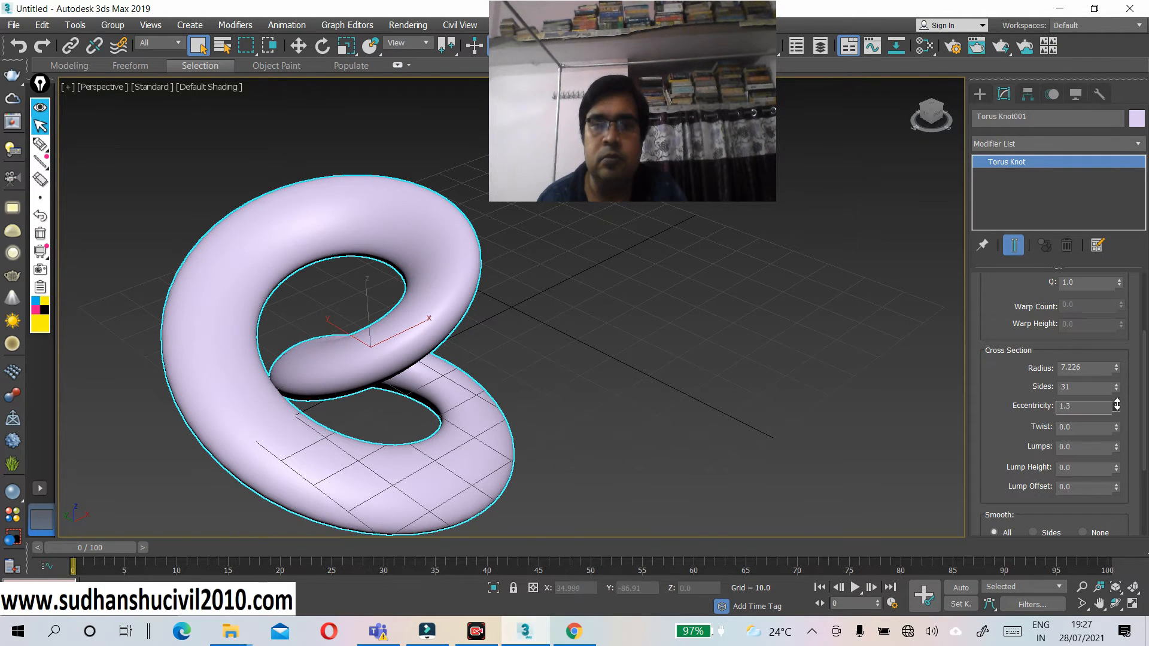
{"action": "left_click", "coordinate": [1118, 405]}
{"action": "left_click_drag", "start_coordinate": [1117, 405], "coordinate": [1117, 408]}
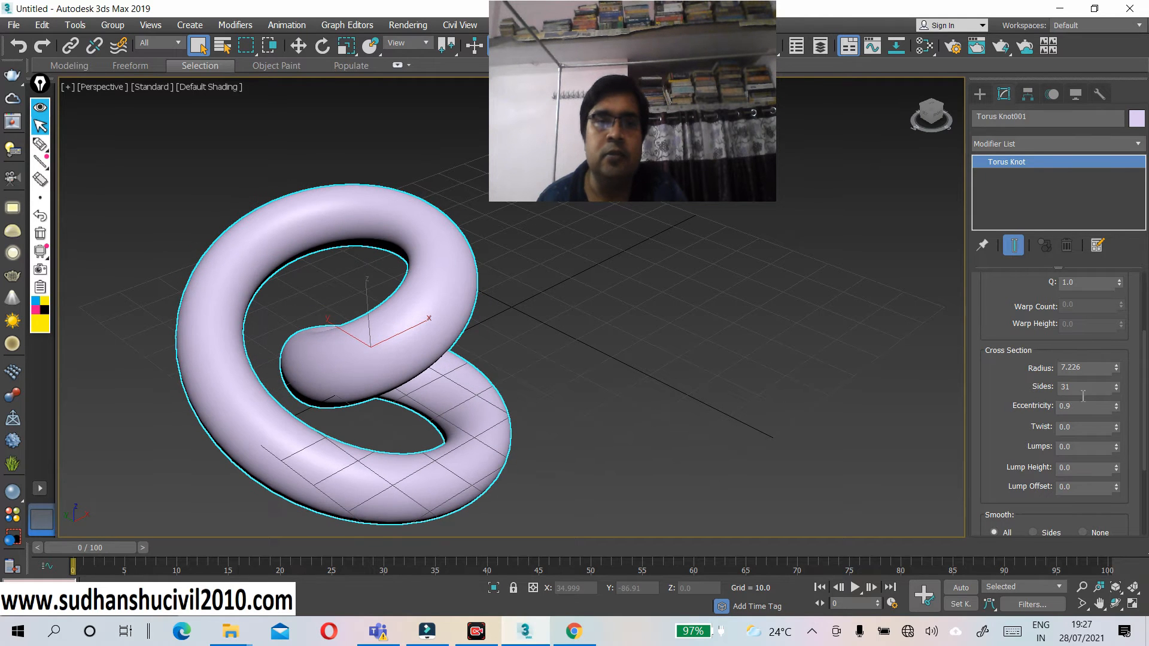
- Sketch a circle and three flattened ovals with the yellow pen in the empty viewport area beside the knot
{"action": "left_click", "coordinate": [40, 145]}
{"action": "left_click", "coordinate": [41, 145]}
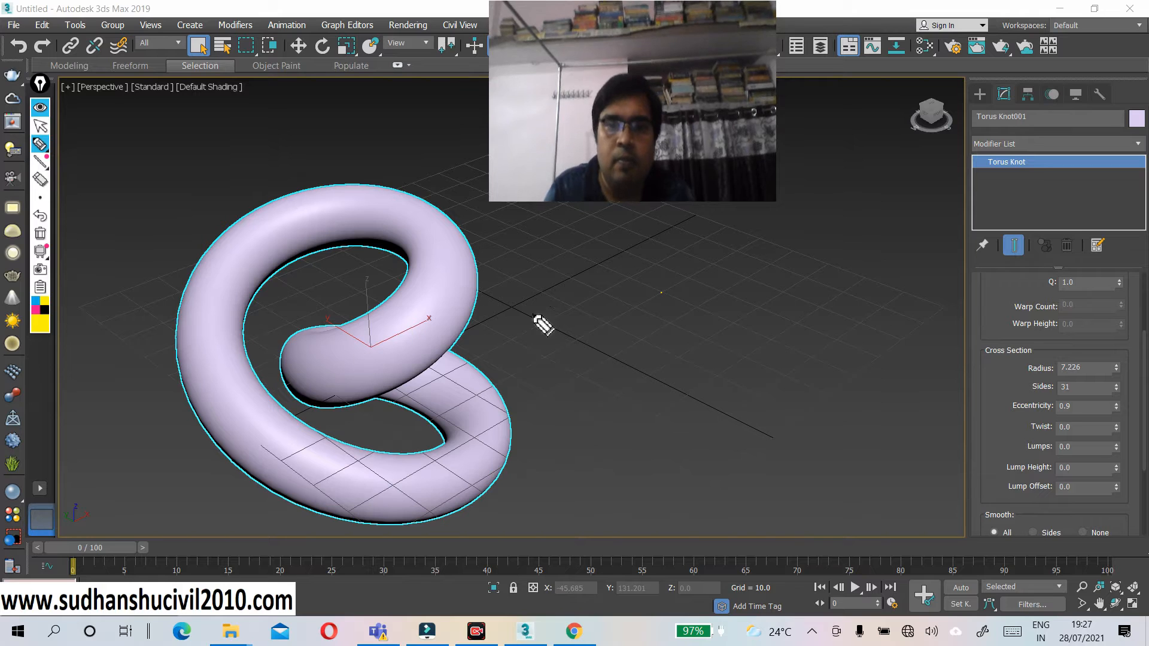
{"action": "mouse_move", "coordinate": [666, 283]}
{"action": "left_mouse_down"}
{"action": "mouse_move", "coordinate": [641, 269]}
{"action": "mouse_move", "coordinate": [611, 302]}
{"action": "mouse_move", "coordinate": [652, 318]}
{"action": "mouse_move", "coordinate": [669, 306]}
{"action": "mouse_move", "coordinate": [663, 278]}
{"action": "left_mouse_up"}
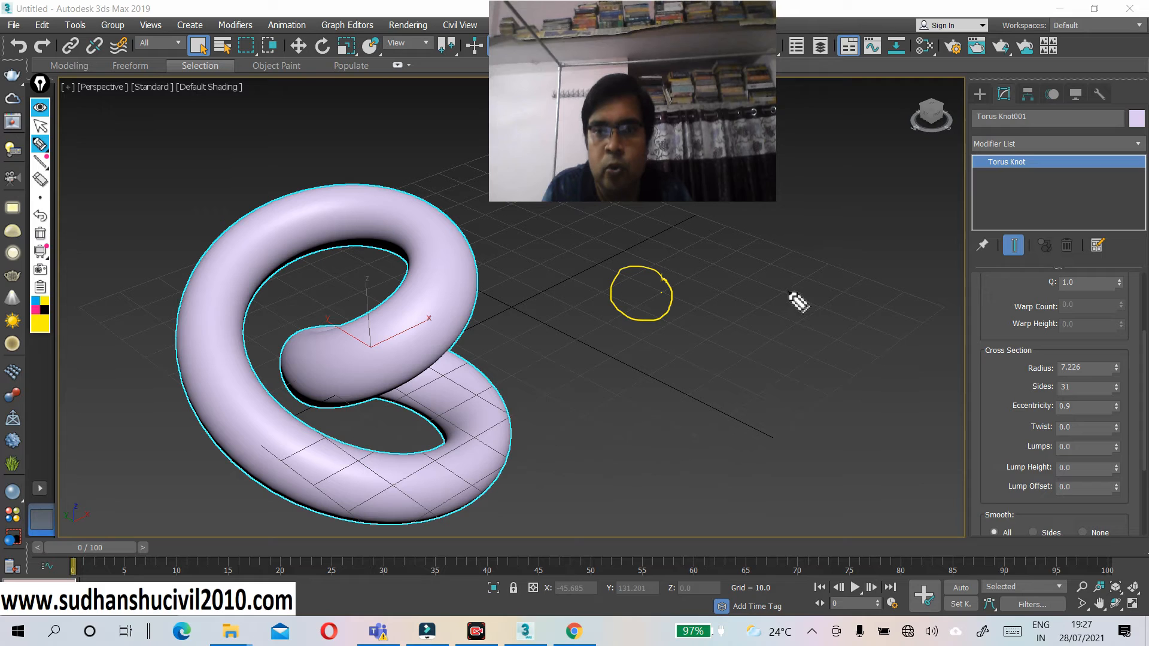
{"action": "mouse_move", "coordinate": [787, 288]}
{"action": "left_mouse_down"}
{"action": "mouse_move", "coordinate": [756, 281]}
{"action": "mouse_move", "coordinate": [725, 294]}
{"action": "mouse_move", "coordinate": [766, 302]}
{"action": "mouse_move", "coordinate": [787, 290]}
{"action": "left_mouse_up"}
{"action": "mouse_move", "coordinate": [764, 334]}
{"action": "left_mouse_down"}
{"action": "mouse_move", "coordinate": [716, 332]}
{"action": "mouse_move", "coordinate": [789, 342]}
{"action": "mouse_move", "coordinate": [773, 334]}
{"action": "left_mouse_up"}
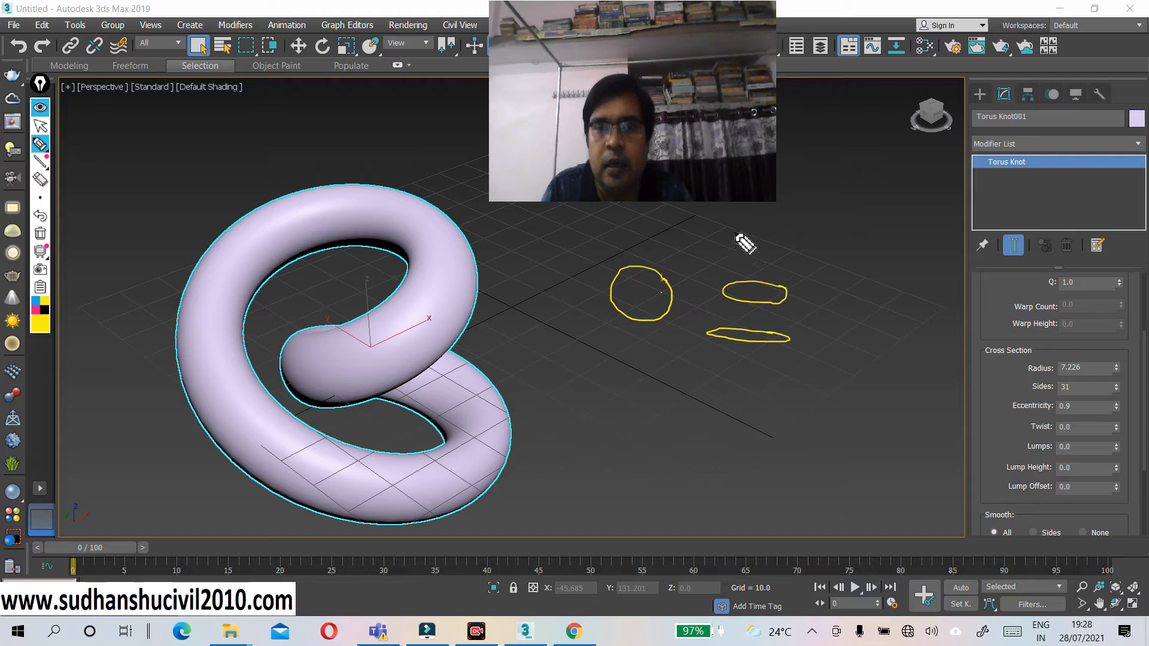
{"action": "mouse_move", "coordinate": [738, 231]}
{"action": "left_mouse_down"}
{"action": "mouse_move", "coordinate": [717, 256]}
{"action": "mouse_move", "coordinate": [774, 261]}
{"action": "mouse_move", "coordinate": [736, 233]}
{"action": "left_mouse_up"}
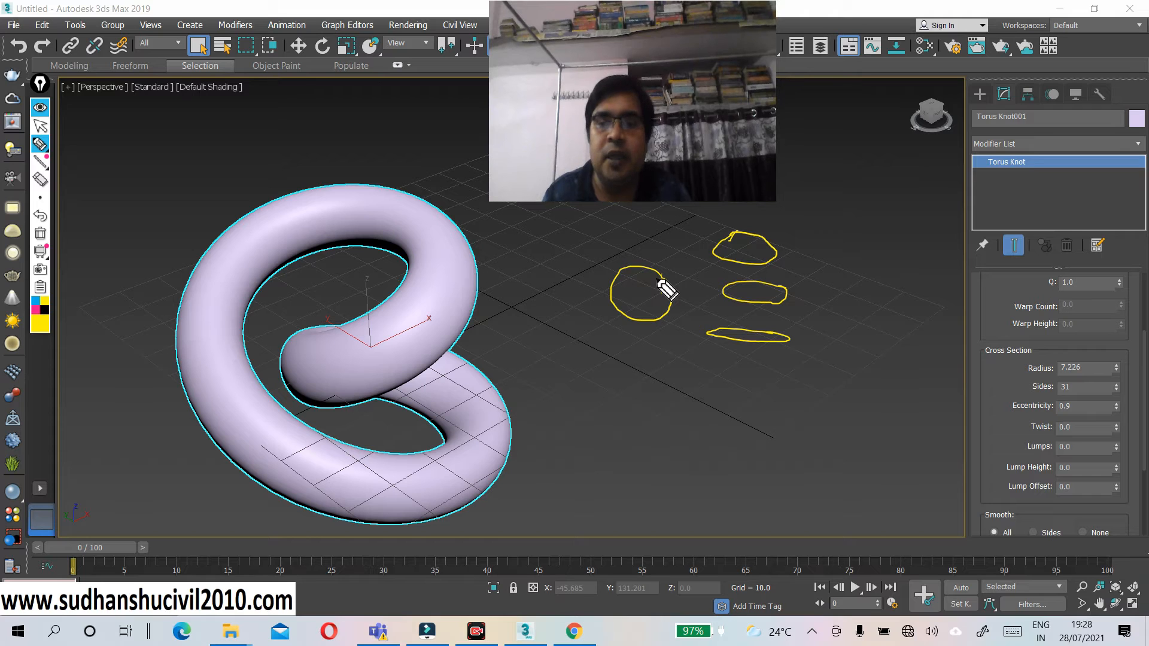
- Erase the three yellow ovals beside the circle and leave annotation mode
{"action": "left_click", "coordinate": [36, 163]}
{"action": "left_click", "coordinate": [40, 178]}
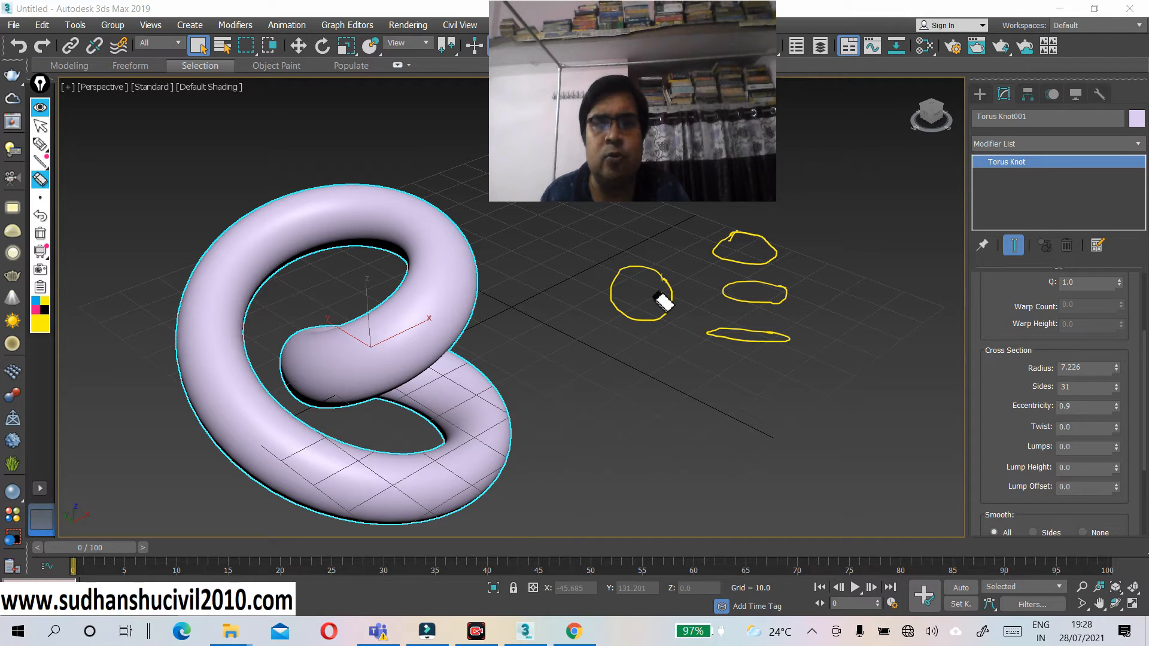
{"action": "mouse_move", "coordinate": [770, 272]}
{"action": "left_mouse_down"}
{"action": "mouse_move", "coordinate": [762, 249]}
{"action": "mouse_move", "coordinate": [775, 339]}
{"action": "left_mouse_up"}
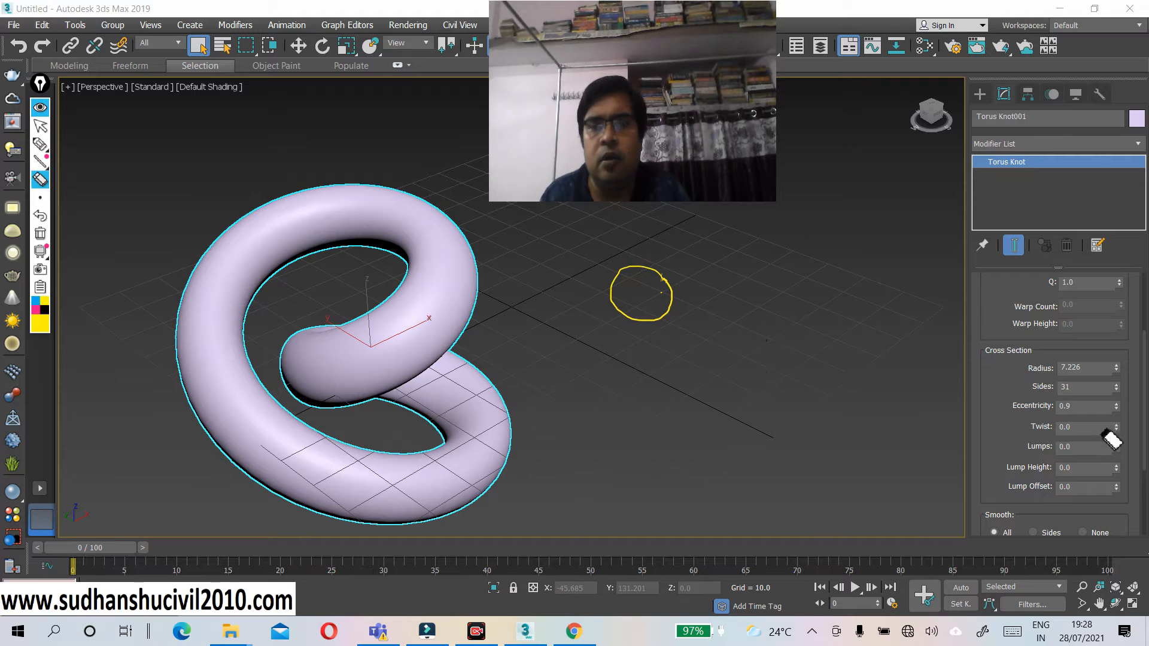
{"action": "left_click", "coordinate": [42, 128]}
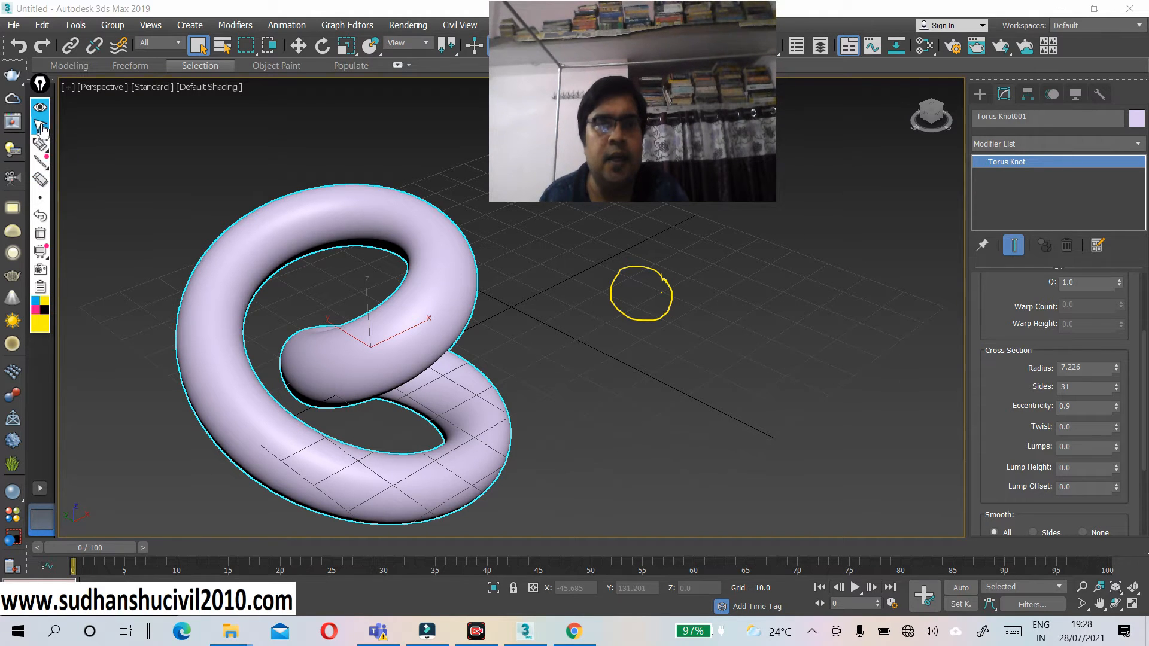
- Try cross-section eccentricity values of 1.1 and 0.1 on the torus knot
{"action": "left_click", "coordinate": [1117, 411]}
{"action": "left_click", "coordinate": [1117, 410]}
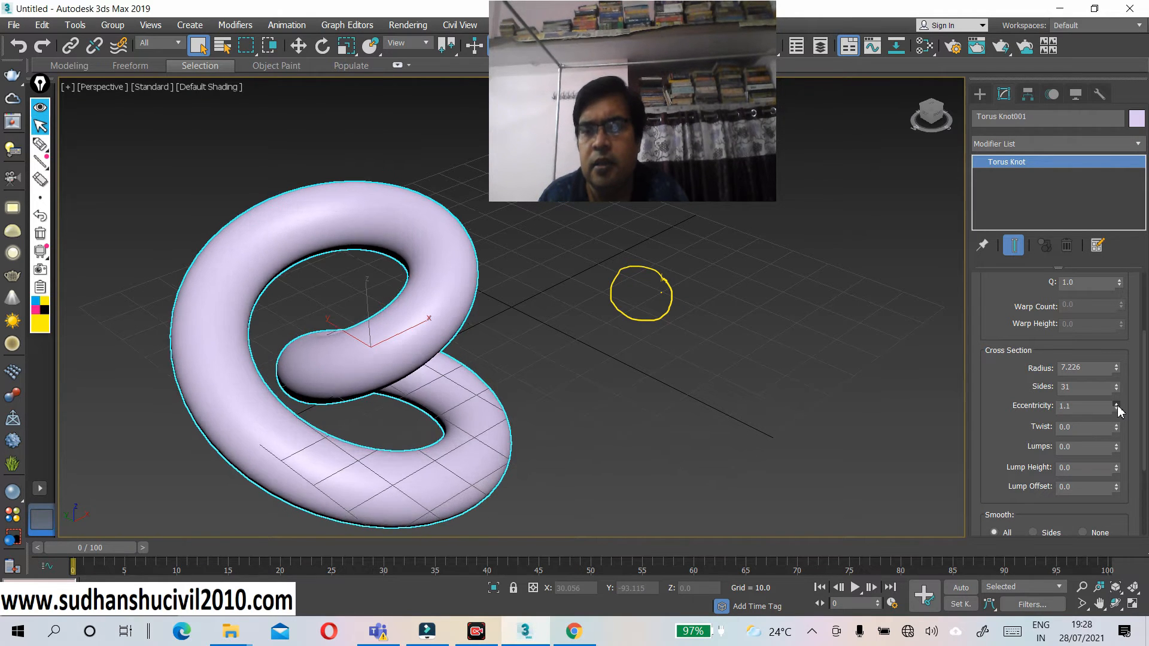
{"action": "left_click", "coordinate": [1117, 410]}
{"action": "left_click_drag", "start_coordinate": [1118, 408], "coordinate": [1119, 406]}
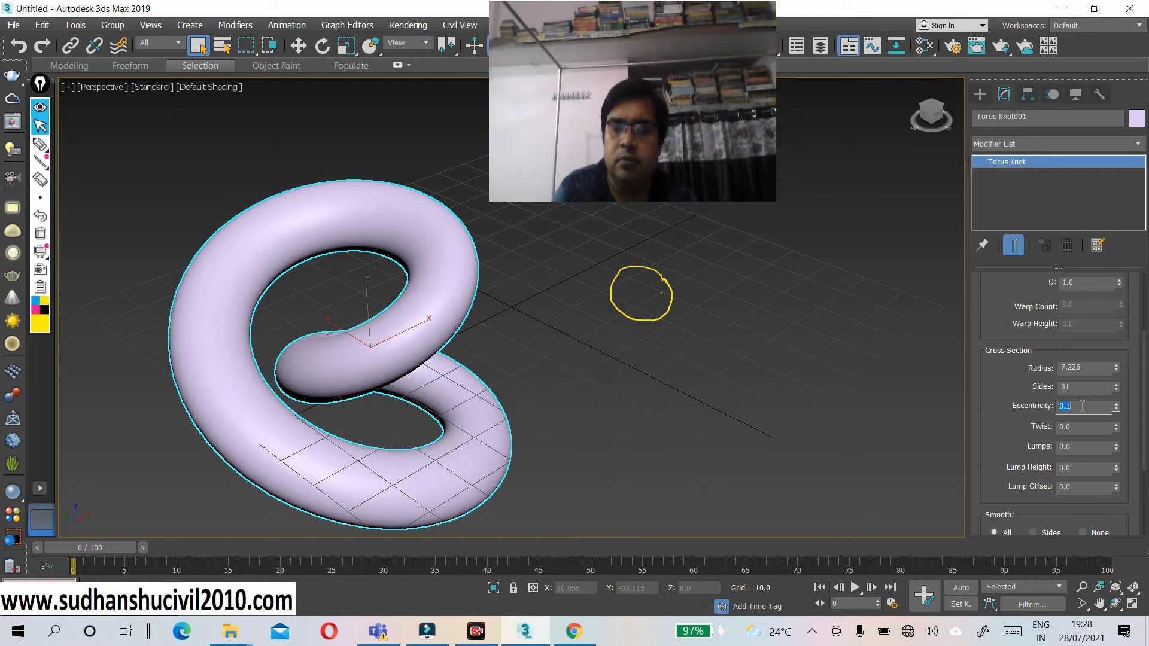
{"action": "type", "text": "0.1"}
{"action": "key", "text": "Return"}
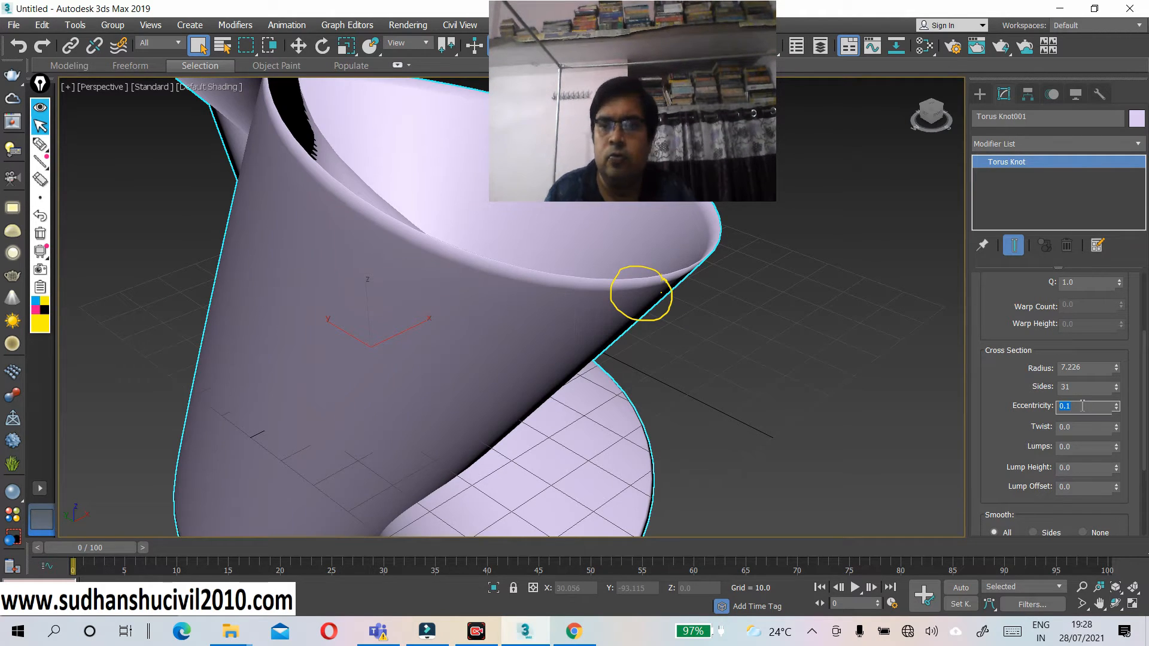
{"action": "scroll", "coordinate": [986, 421], "scroll_direction": "down", "scroll_amount": 1}
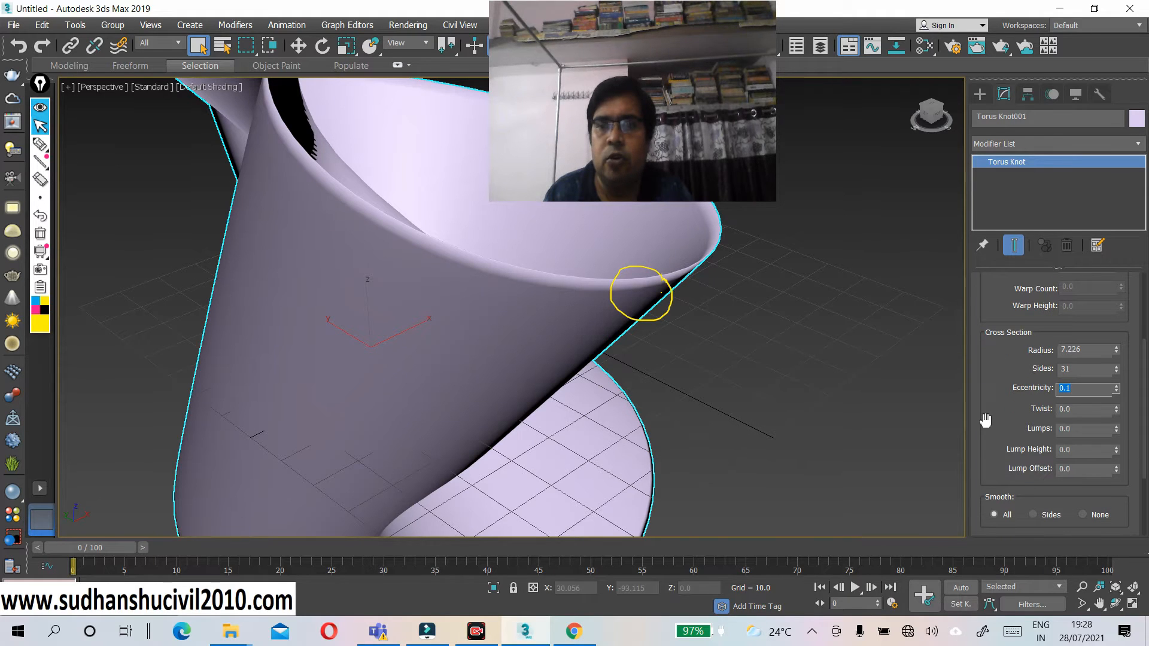
{"action": "scroll", "coordinate": [986, 421], "scroll_direction": "up", "scroll_amount": 1}
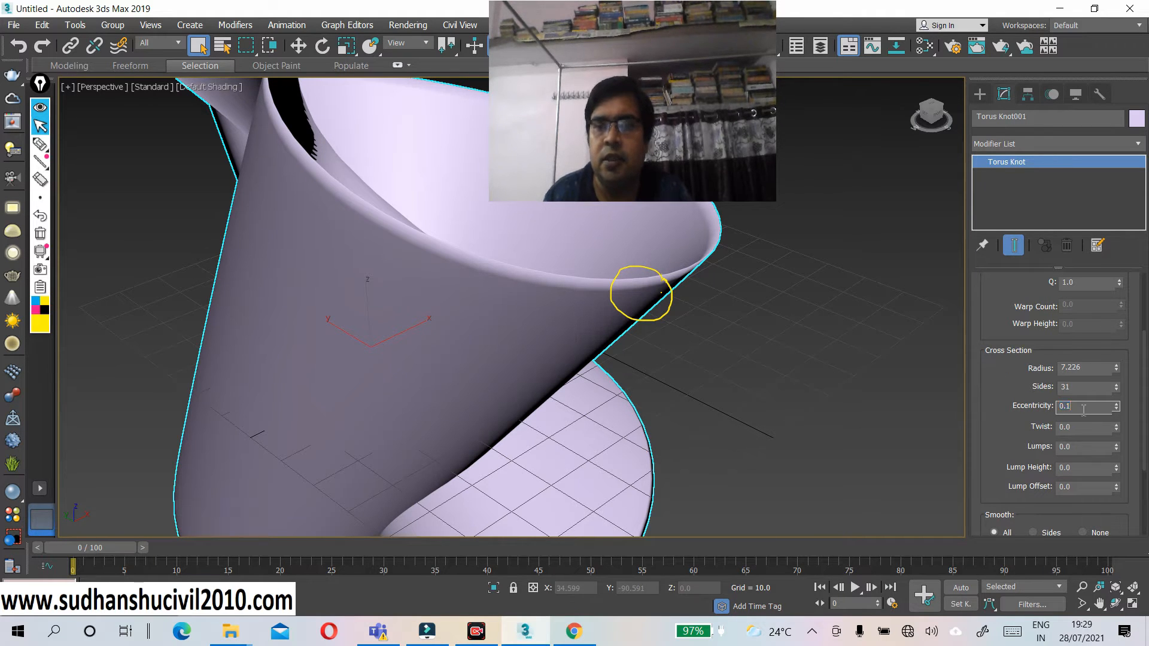
- Set the cross-section eccentricity to 1
{"action": "type", "text": "0"}
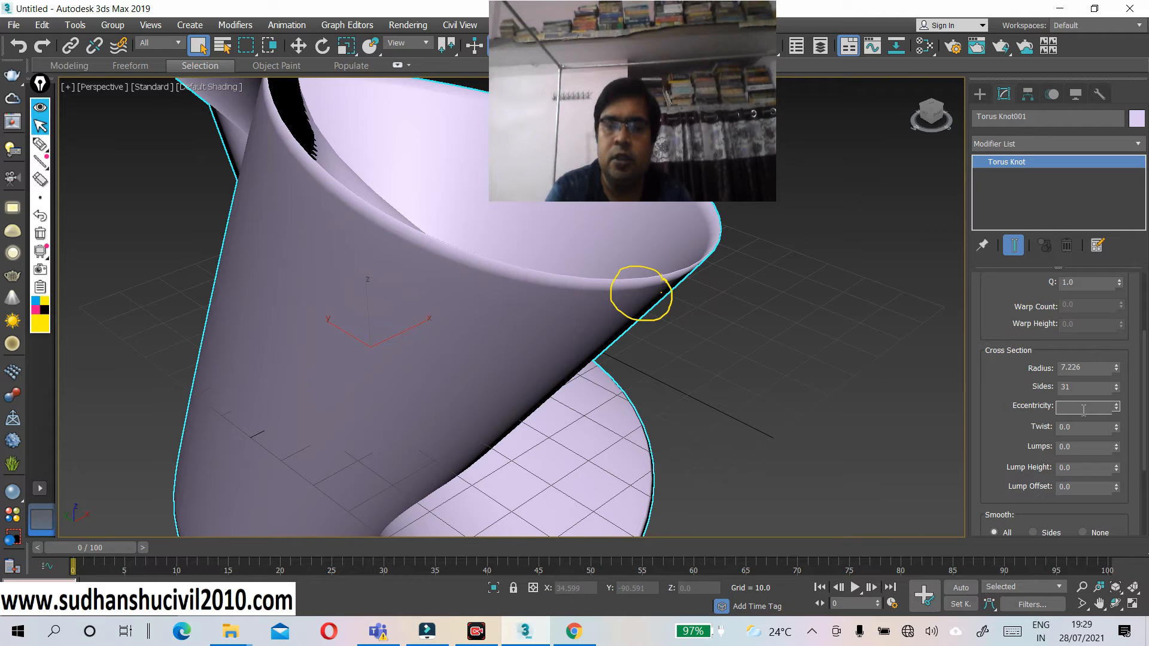
{"action": "type", "text": "1"}
{"action": "key", "text": "Return"}
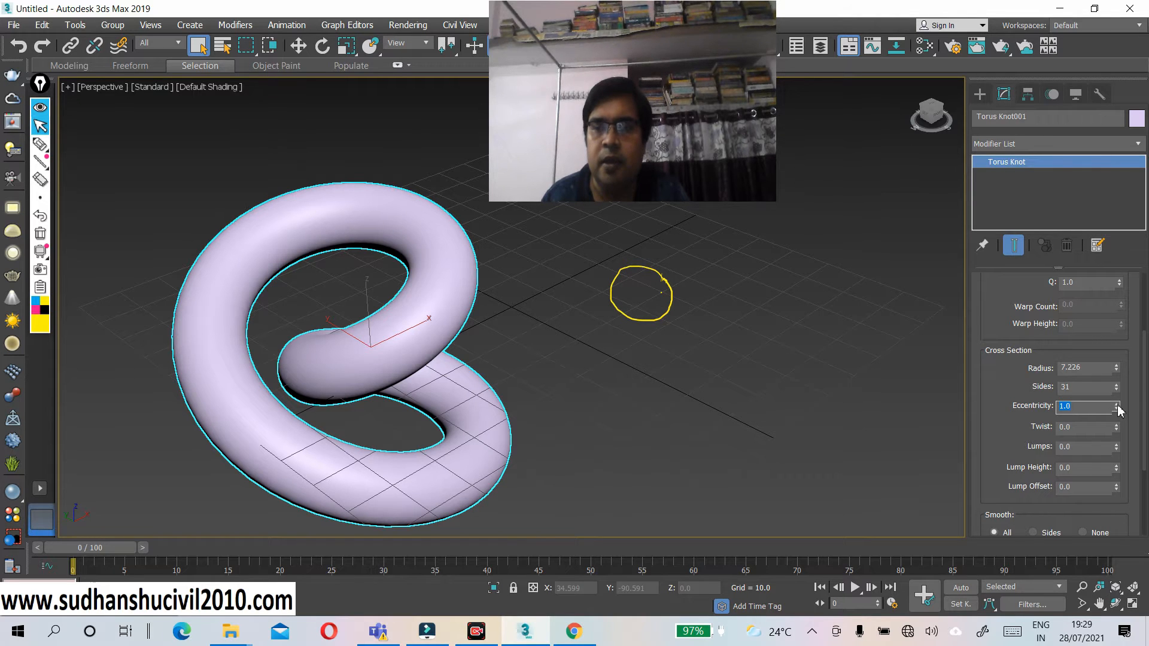
- Try a cross-section eccentricity of 0.75, and restore it to 1
{"action": "mouse_move", "coordinate": [1119, 410]}
{"action": "left_mouse_down"}
{"action": "mouse_move", "coordinate": [1119, 390]}
{"action": "mouse_move", "coordinate": [1121, 409]}
{"action": "left_mouse_up"}
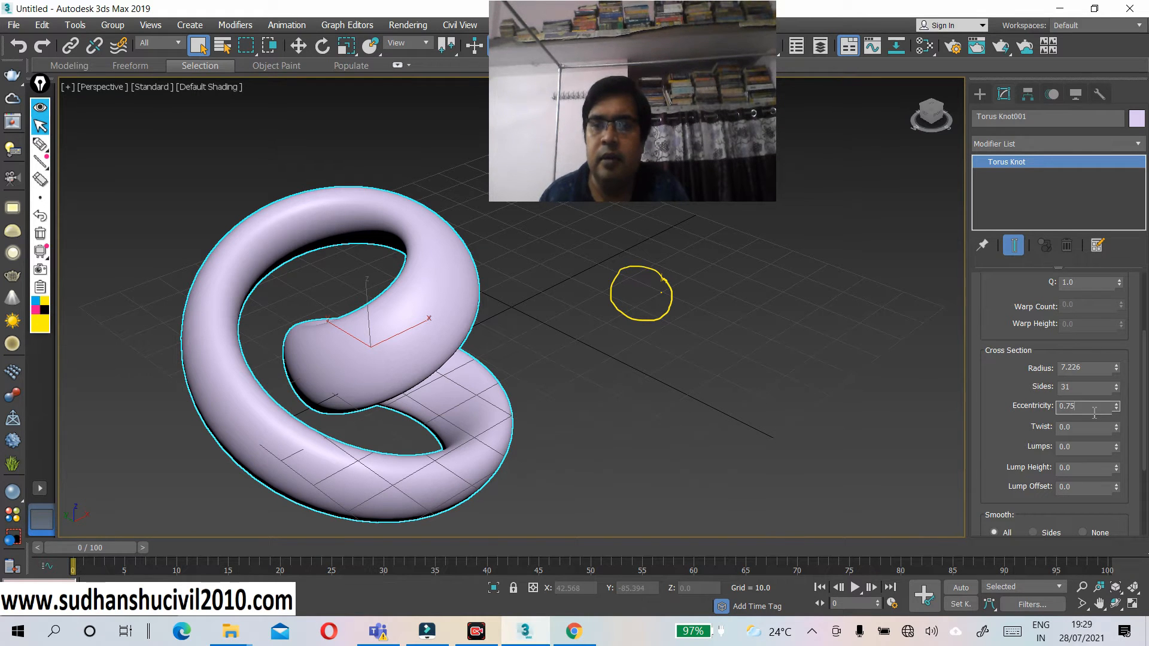
{"action": "key", "text": "BackSpace"}
{"action": "key", "text": "BackSpace"}
{"action": "type", "text": "1"}
{"action": "key", "text": "Return"}
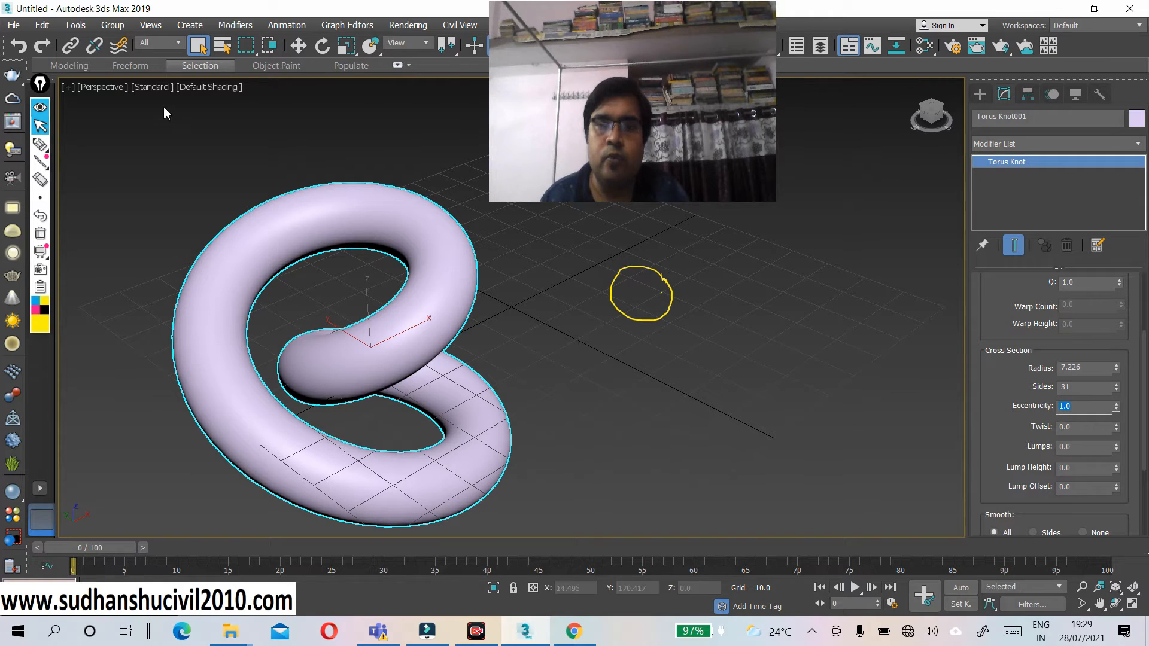
- Erase the remaining yellow circle from the viewport and leave annotation mode
{"action": "left_click", "coordinate": [40, 145]}
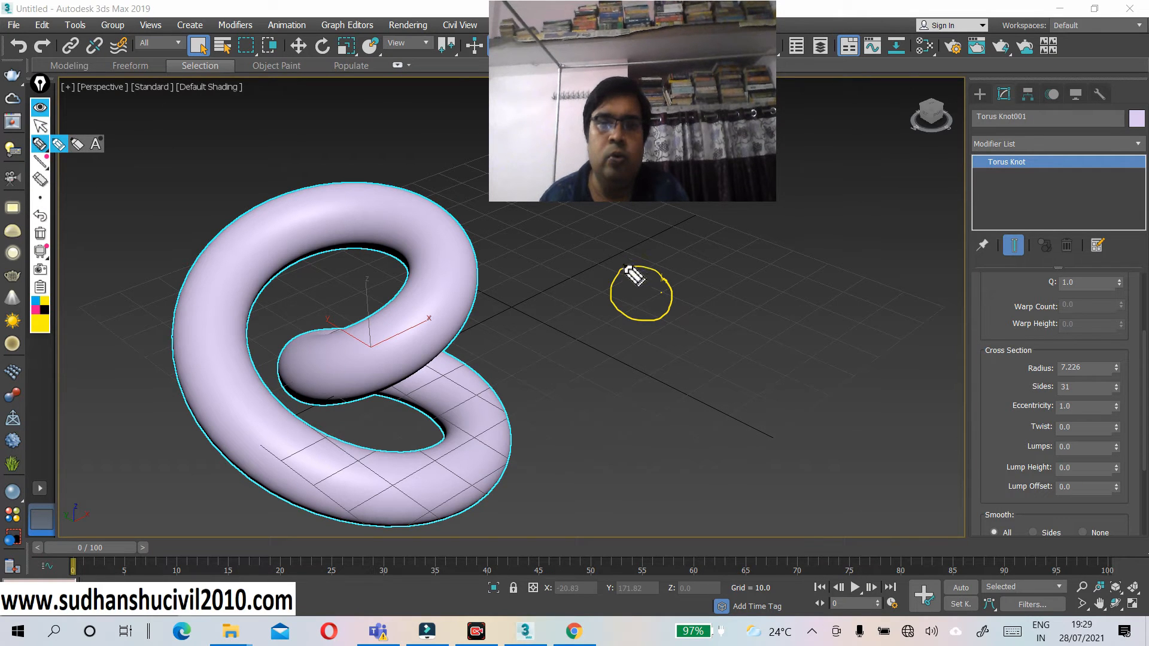
{"action": "left_click", "coordinate": [40, 180]}
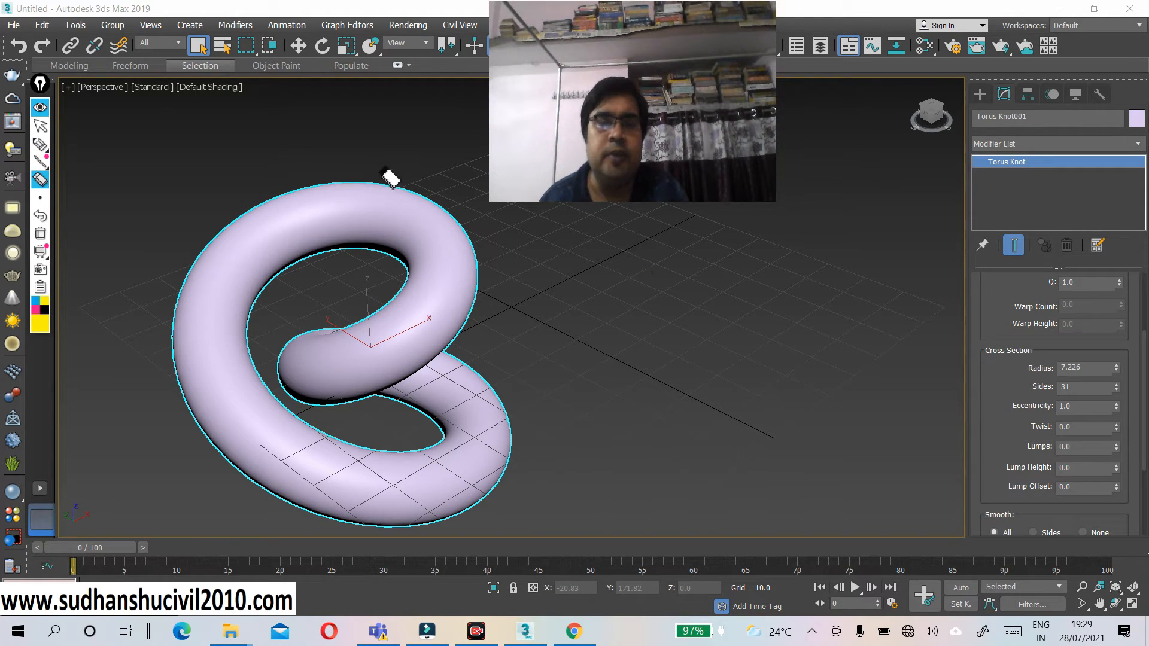
{"action": "left_click", "coordinate": [40, 126]}
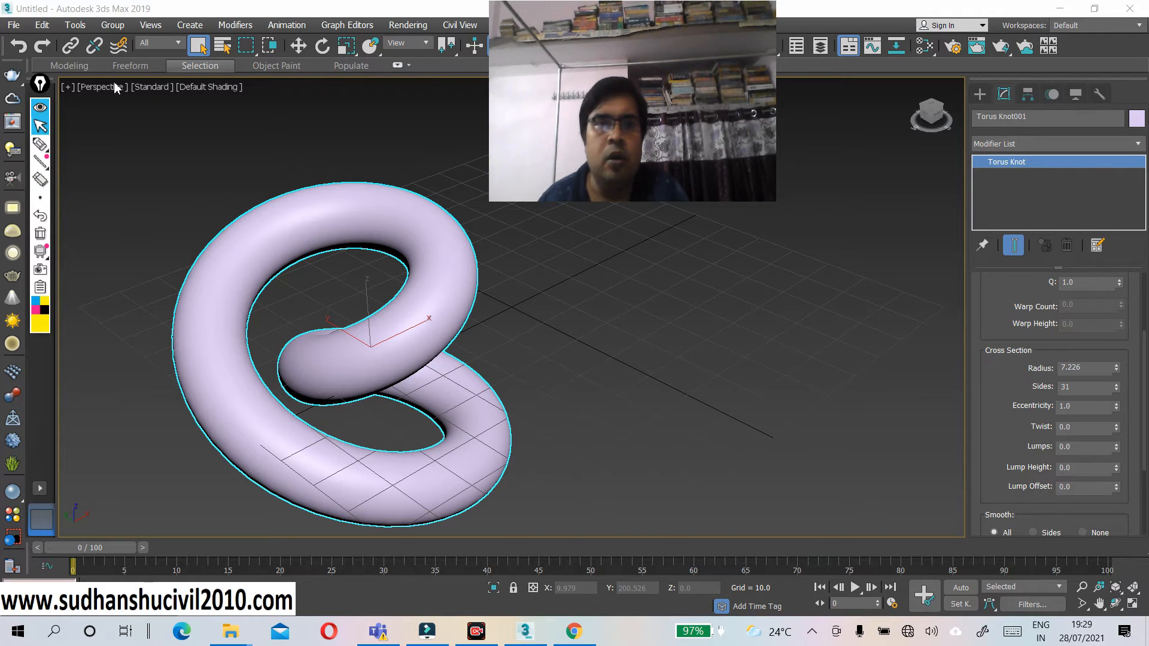
- Display the viewport in Hidden Line shading and raise the cross-section twist to 7, and further to 38
{"action": "left_click", "coordinate": [198, 88]}
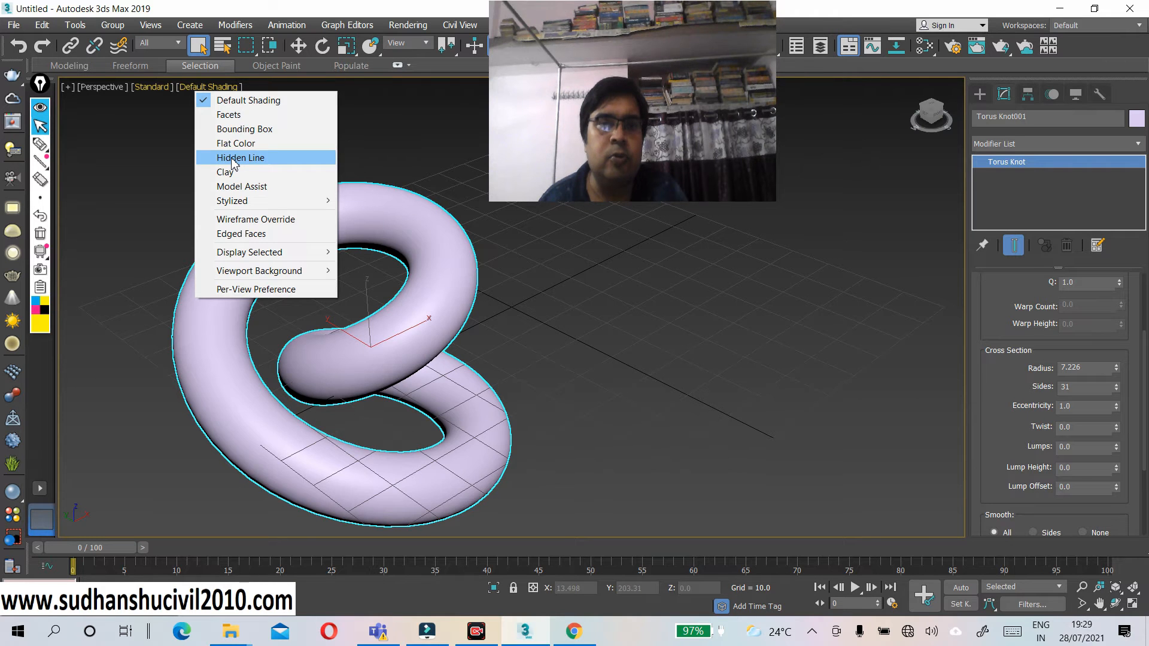
{"action": "left_click", "coordinate": [233, 160]}
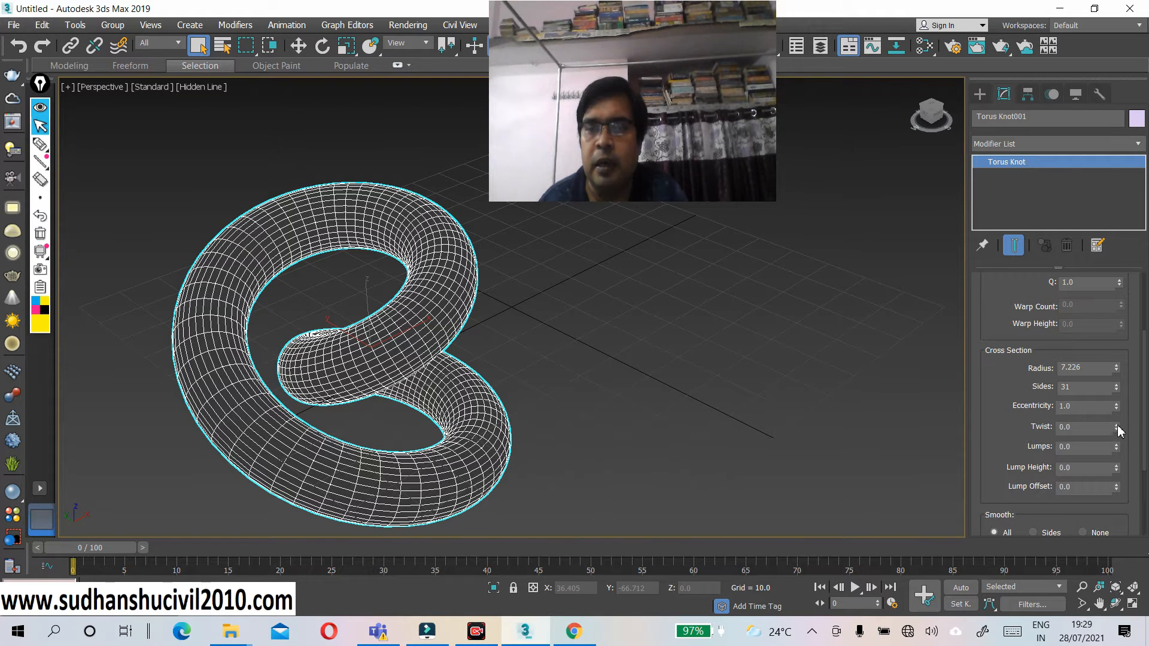
{"action": "left_click_drag", "start_coordinate": [1117, 430], "coordinate": [1116, 423]}
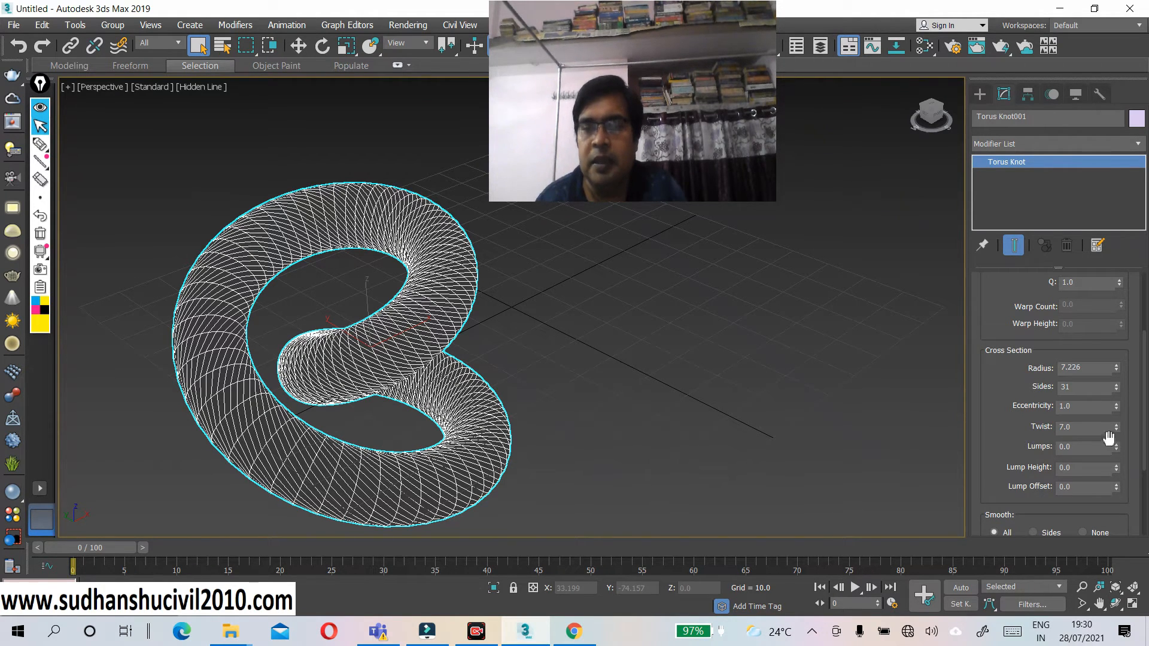
{"action": "left_click_drag", "start_coordinate": [1117, 429], "coordinate": [1114, 408]}
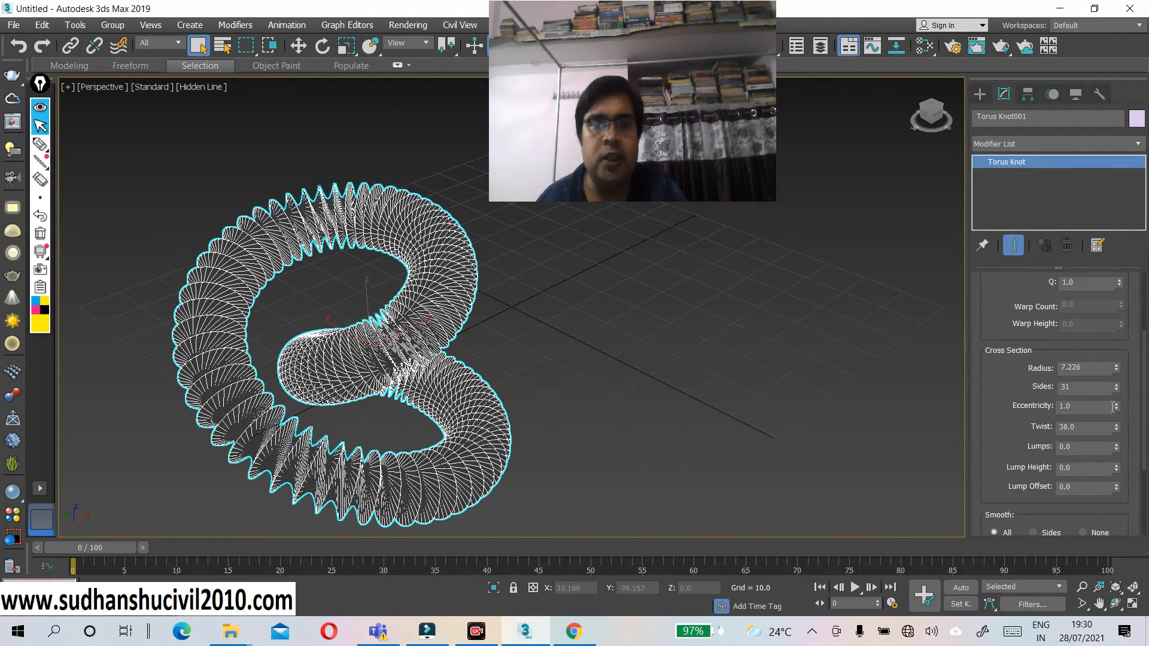
- Return the viewport to Default Shading and reset the cross-section twist to 0
{"action": "left_click", "coordinate": [192, 88]}
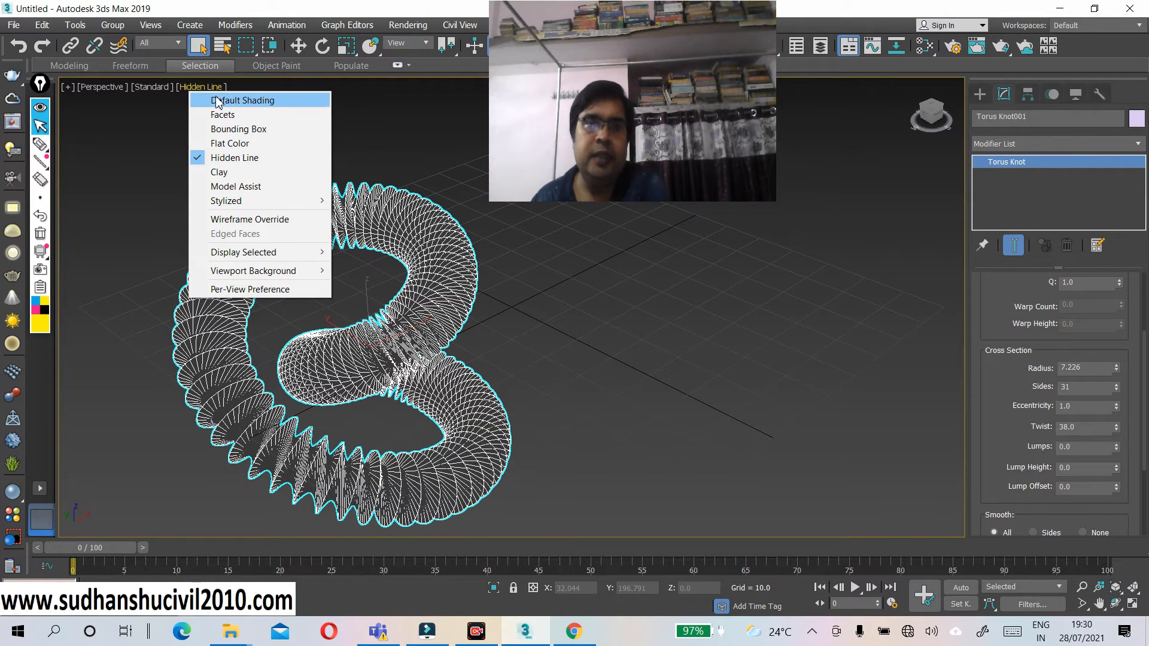
{"action": "left_click", "coordinate": [215, 100]}
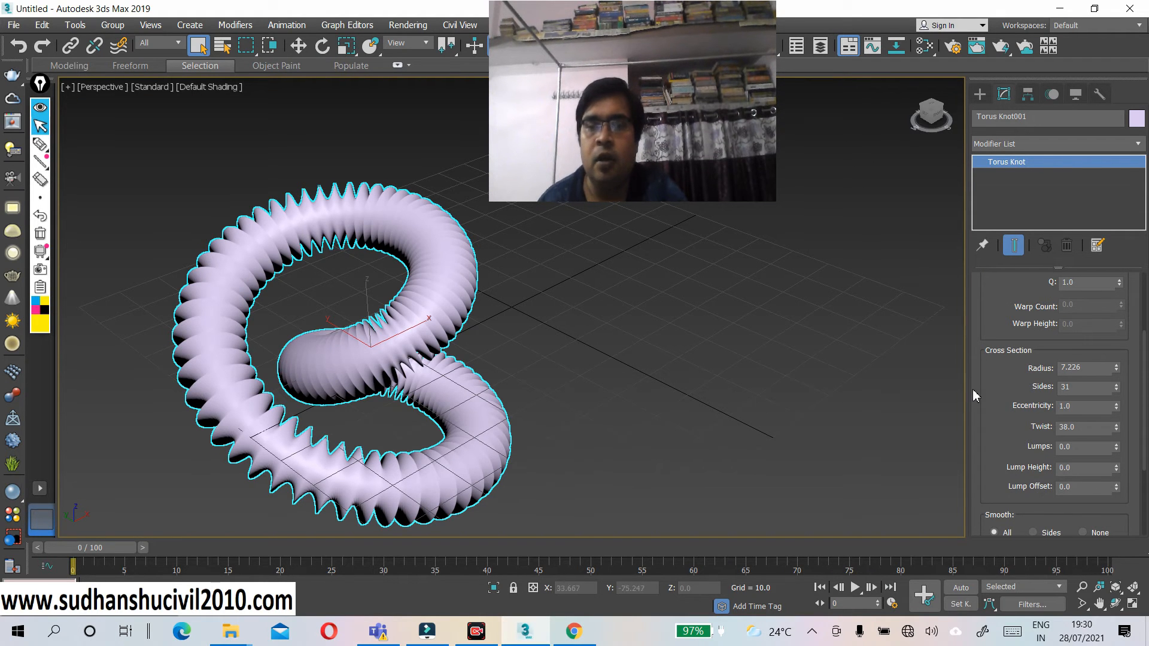
{"action": "right_click", "coordinate": [1116, 428]}
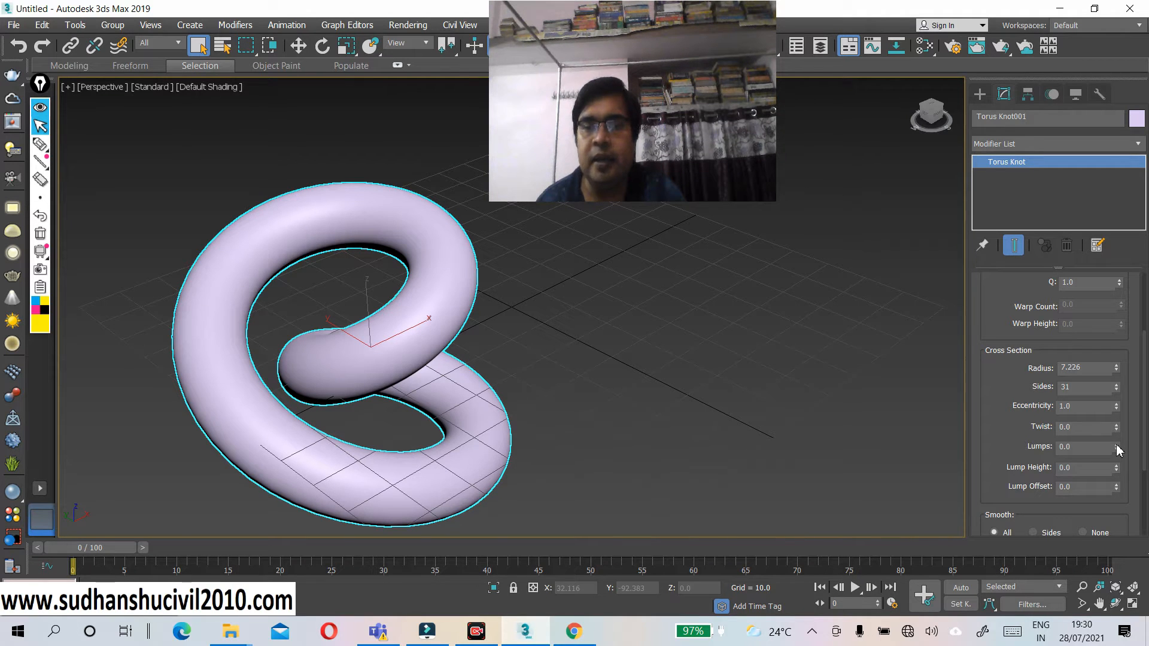
- Give the cross section 68 lumps with a lump height of 0.54, showing the viewport in Hidden Line shading
{"action": "left_click_drag", "start_coordinate": [1116, 443], "coordinate": [1104, 404]}
{"action": "left_click", "coordinate": [219, 89]}
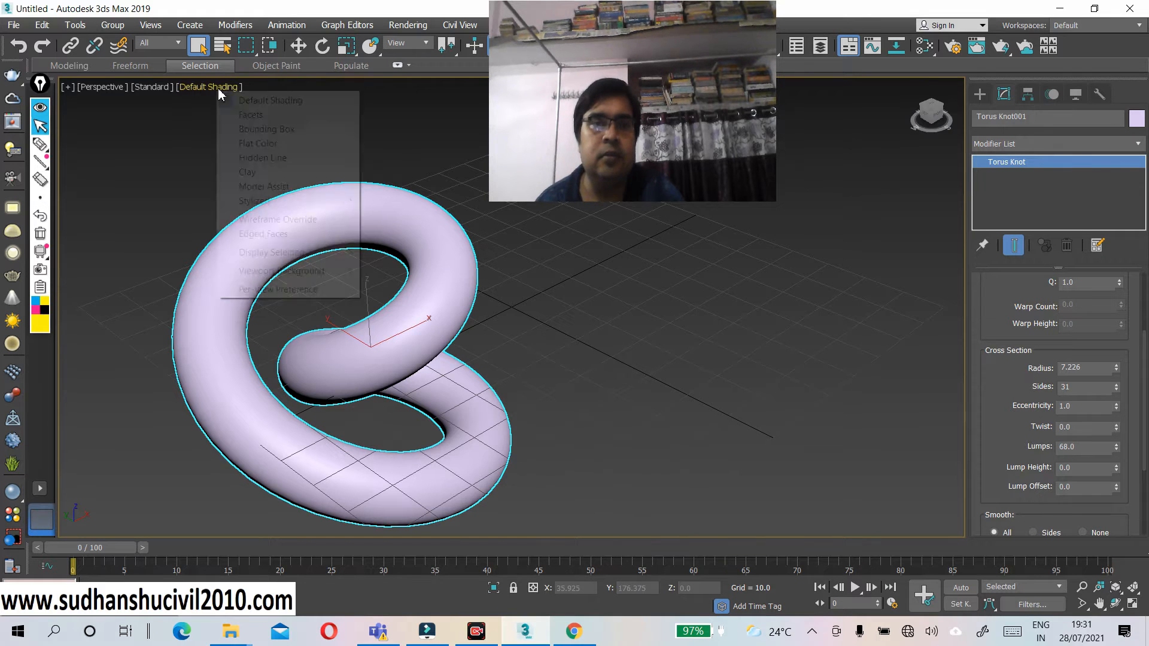
{"action": "left_click", "coordinate": [264, 159]}
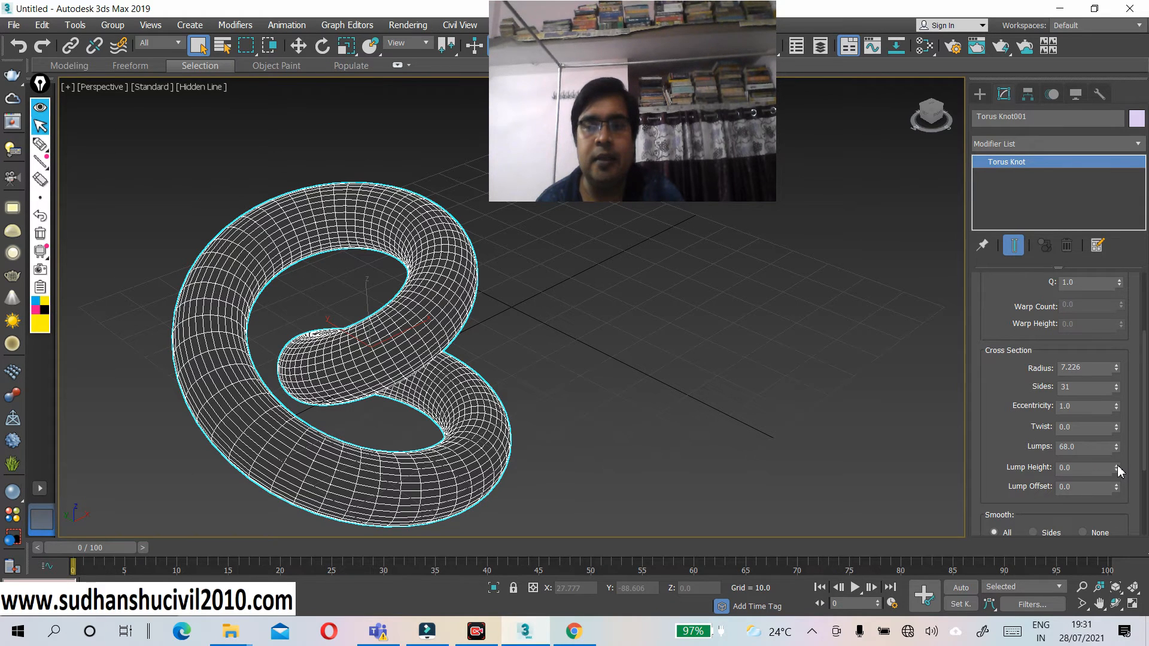
{"action": "left_click_drag", "start_coordinate": [1119, 472], "coordinate": [1105, 434]}
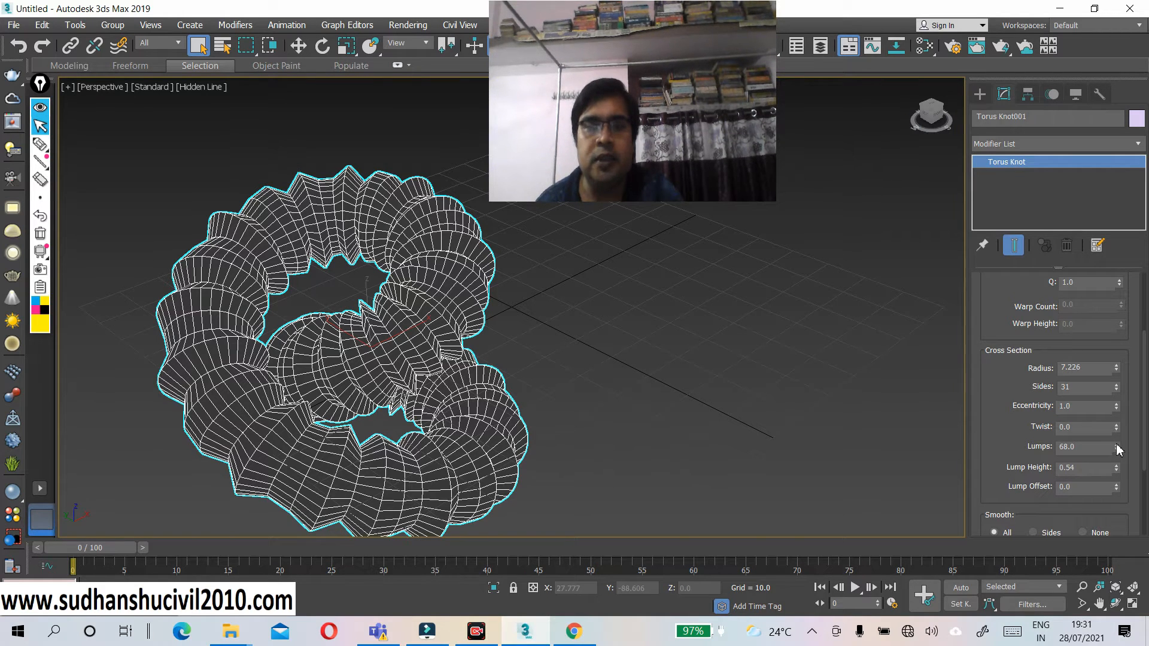
- Reduce the cross-section lumps to 59 and return the viewport to Default Shading
{"action": "mouse_move", "coordinate": [1117, 450]}
{"action": "left_mouse_down"}
{"action": "mouse_move", "coordinate": [1116, 440]}
{"action": "mouse_move", "coordinate": [1112, 453]}
{"action": "left_mouse_up"}
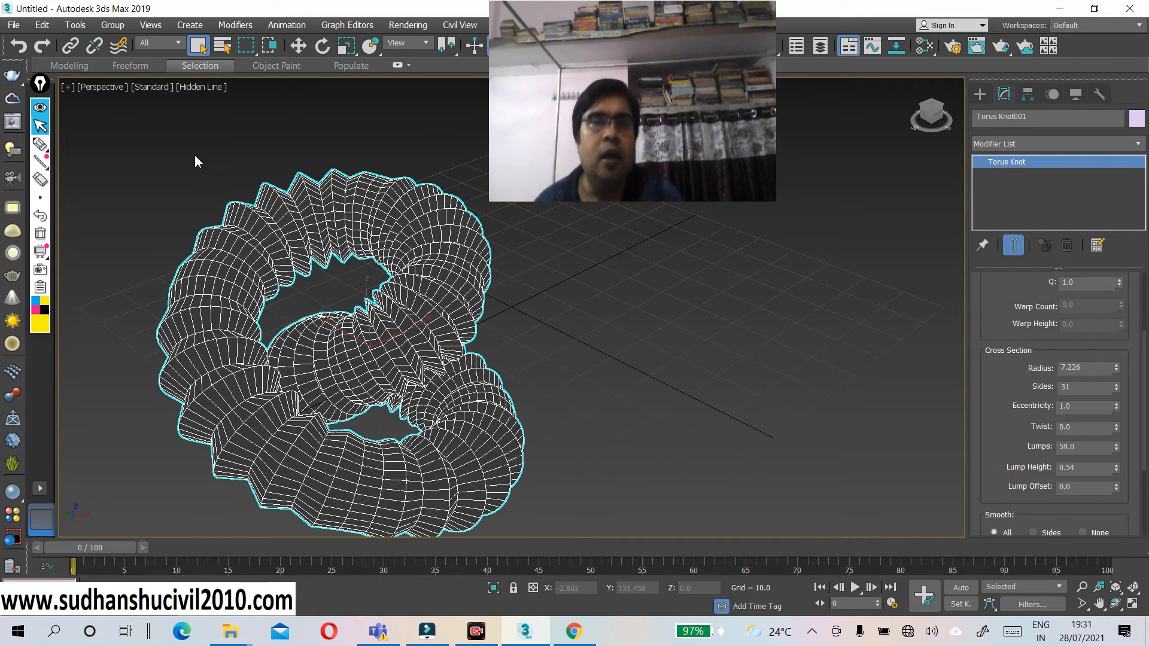
{"action": "left_click", "coordinate": [199, 88]}
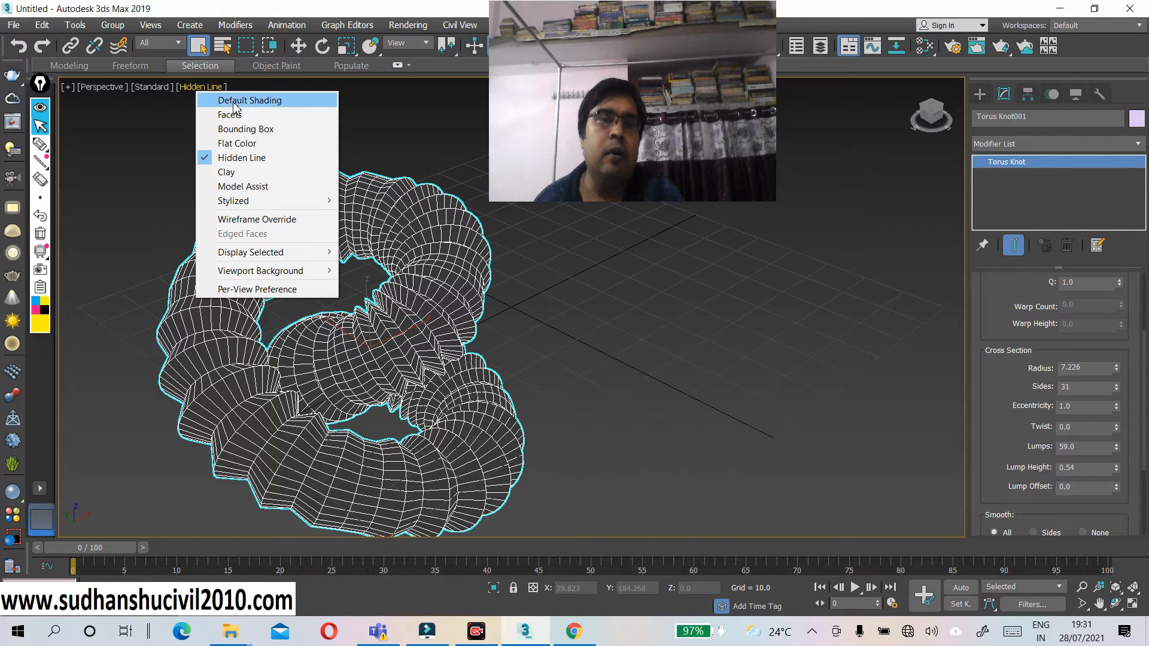
{"action": "left_click", "coordinate": [236, 100]}
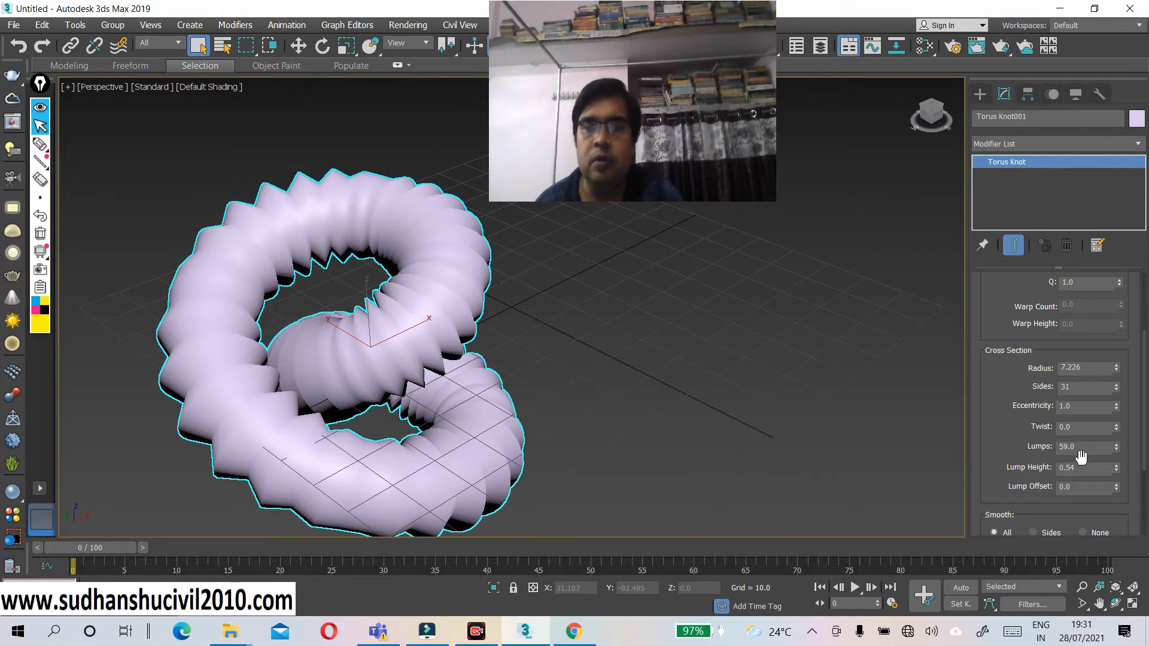
- Reset the torus knot's cross-section lumps to 0
{"action": "left_click_drag", "start_coordinate": [1117, 488], "coordinate": [1110, 514]}
{"action": "left_click_drag", "start_coordinate": [1116, 450], "coordinate": [1110, 422]}
{"action": "left_click_drag", "start_coordinate": [1097, 338], "coordinate": [1129, 513]}
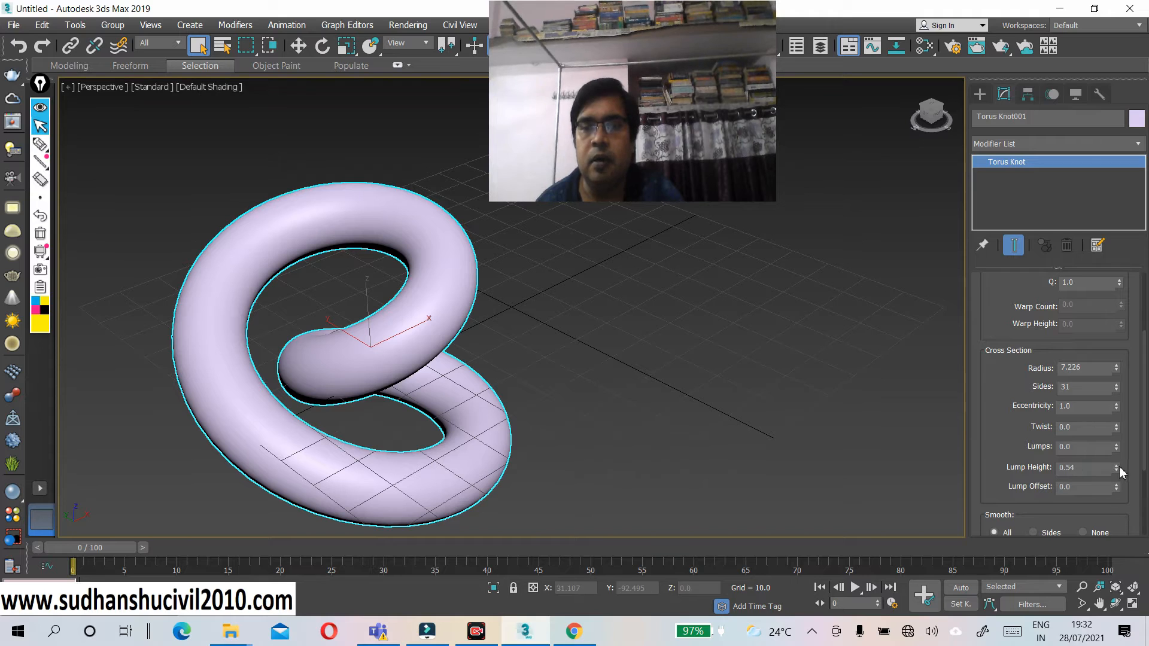
- Raise the cross-section lump height to 2.15 and the lump offset to 282
{"action": "left_click_drag", "start_coordinate": [1117, 468], "coordinate": [1118, 450]}
{"action": "left_click_drag", "start_coordinate": [1111, 376], "coordinate": [1112, 374]}
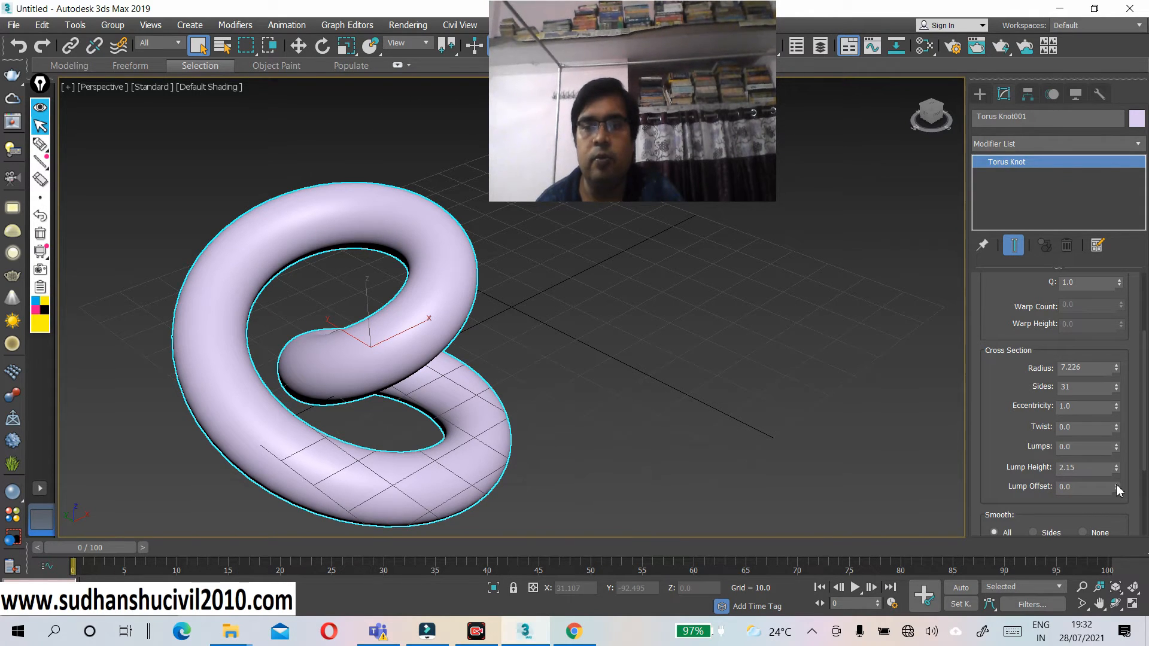
{"action": "left_click_drag", "start_coordinate": [1117, 488], "coordinate": [1113, 398]}
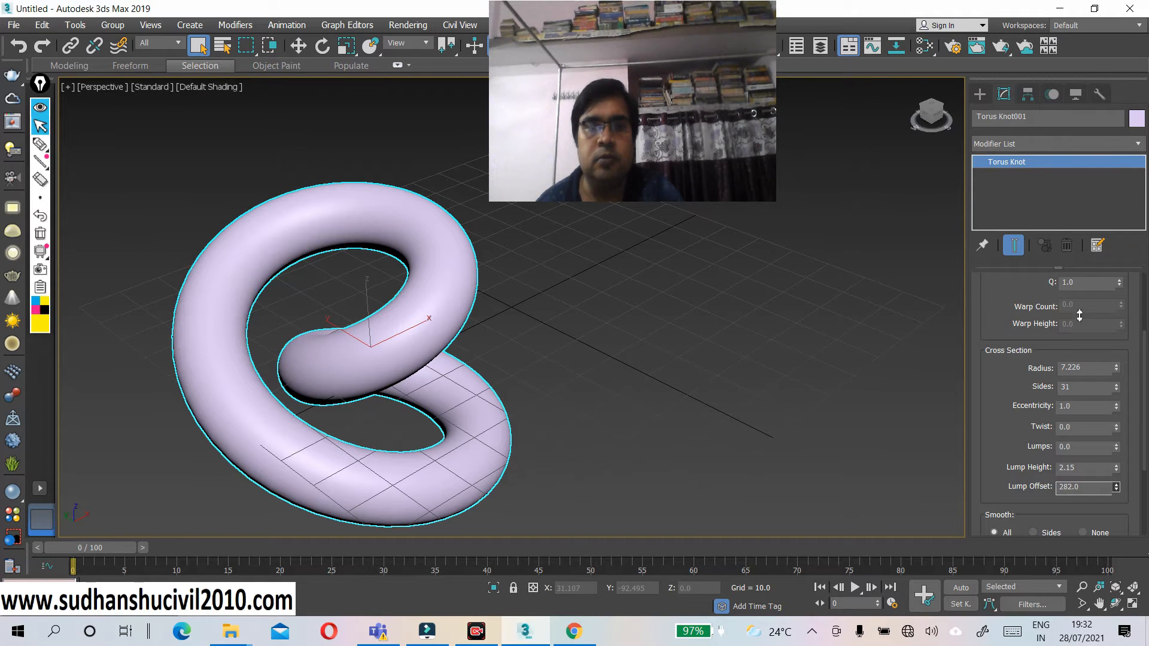
{"action": "left_click_drag", "start_coordinate": [1083, 295], "coordinate": [1084, 296]}
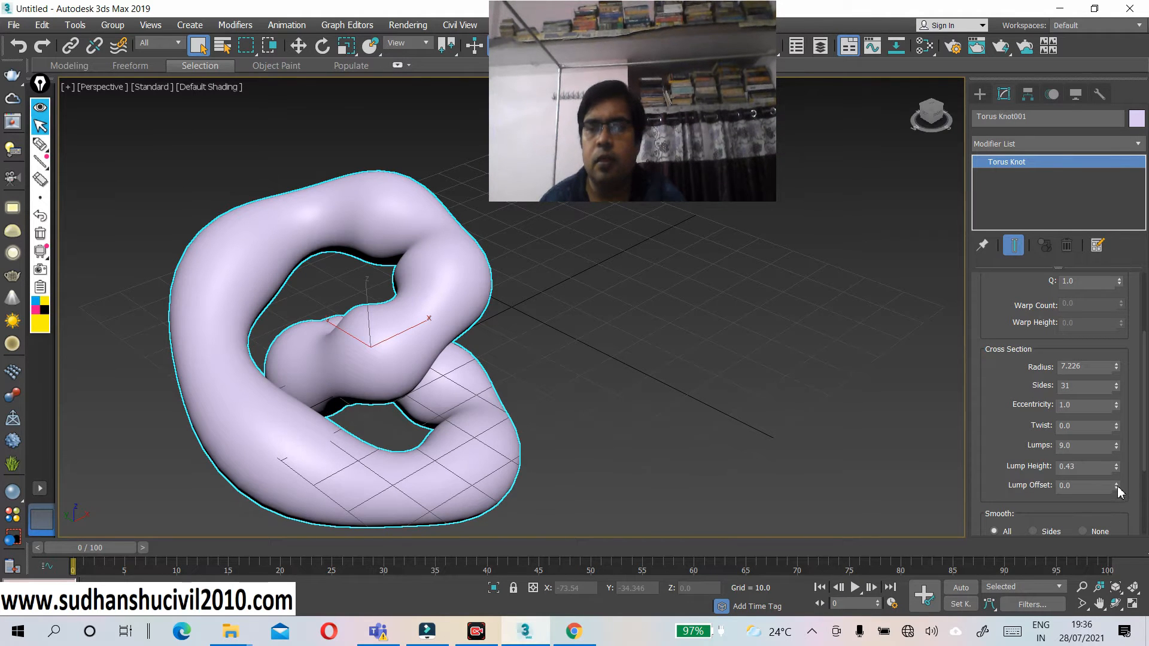
- Try cross-section lump offsets of 306 and 150, and reset the offset to 0
{"action": "left_click_drag", "start_coordinate": [1118, 486], "coordinate": [997, 312]}
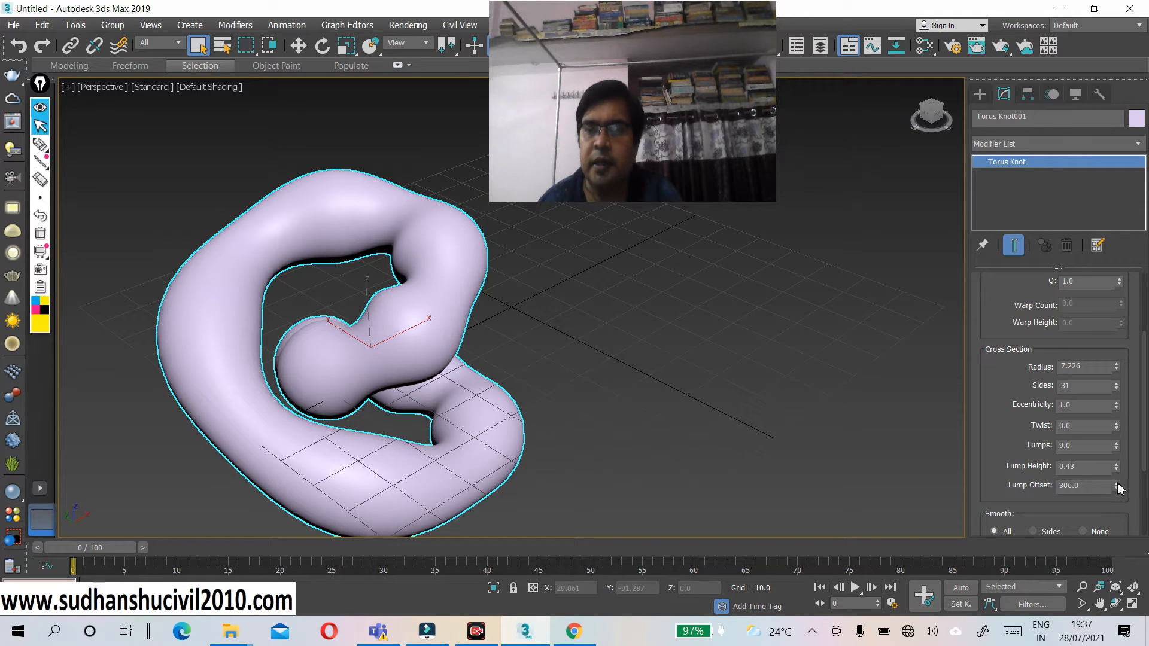
{"action": "left_click_drag", "start_coordinate": [1117, 486], "coordinate": [1037, 480]}
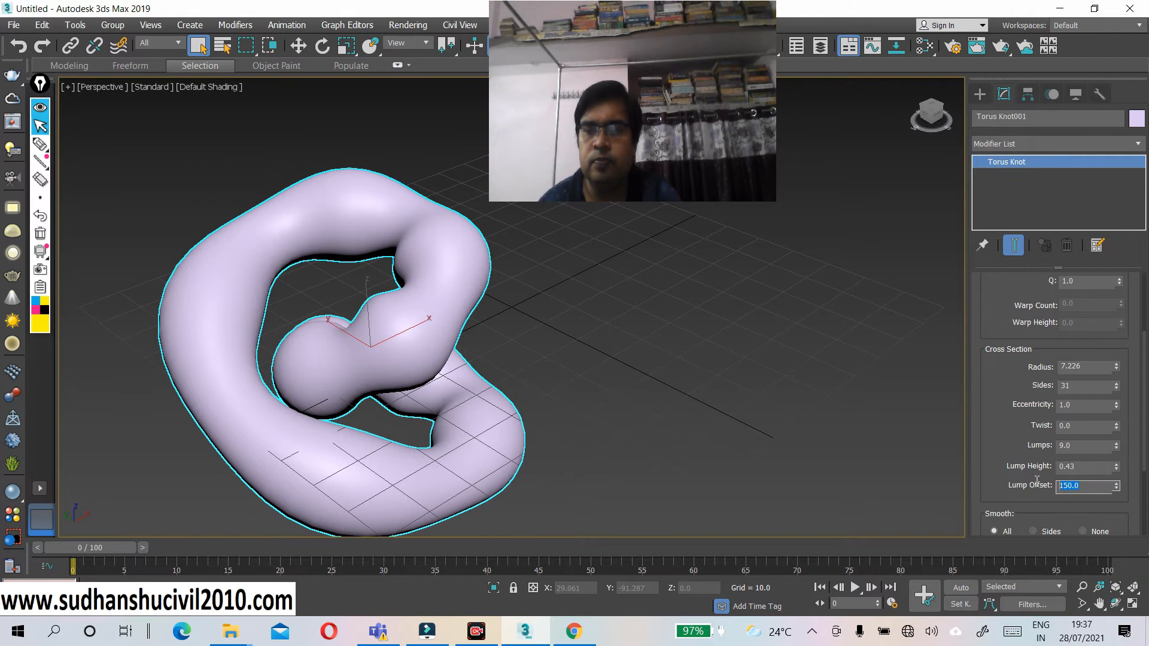
{"action": "type", "text": "0"}
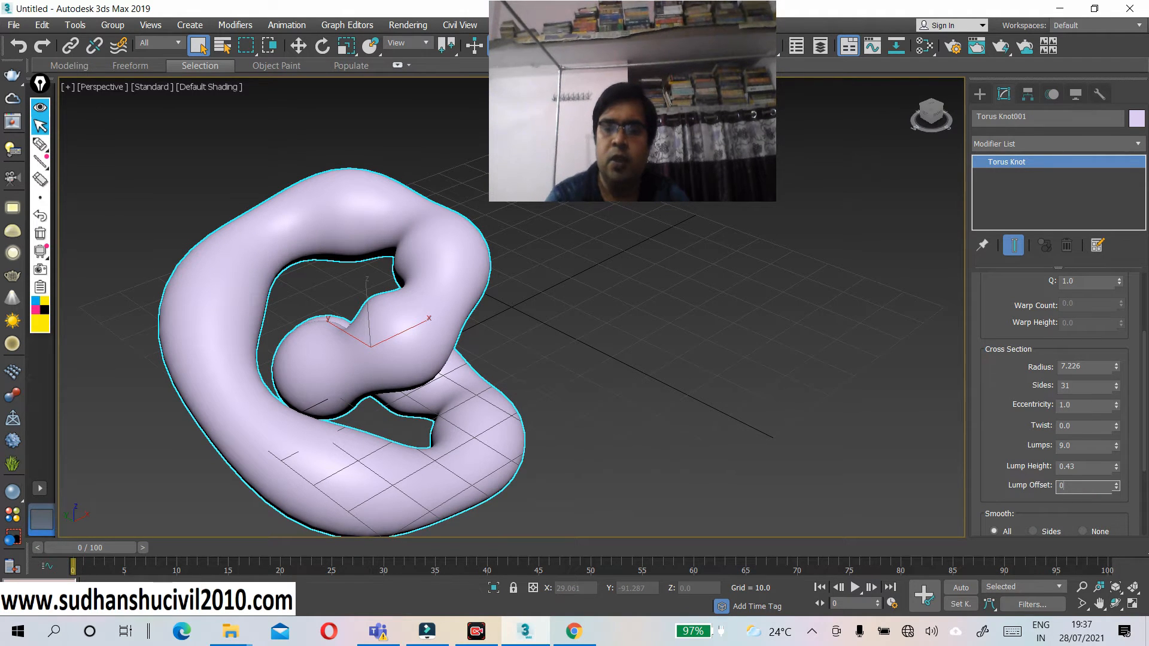
{"action": "key", "text": "Return"}
- Reset the cross-section lump height and the number of lumps to 0
{"action": "left_click", "coordinate": [1082, 469]}
{"action": "key", "text": "BackSpace"}
{"action": "key", "text": "BackSpace"}
{"action": "key", "text": "BackSpace"}
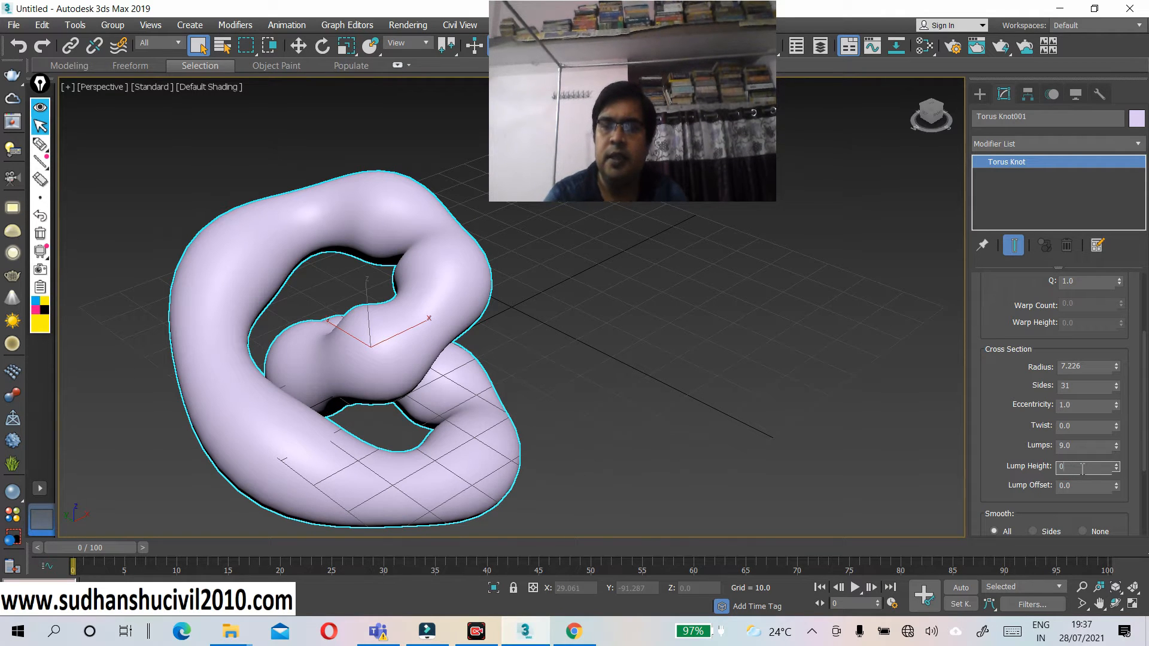
{"action": "key", "text": "Return"}
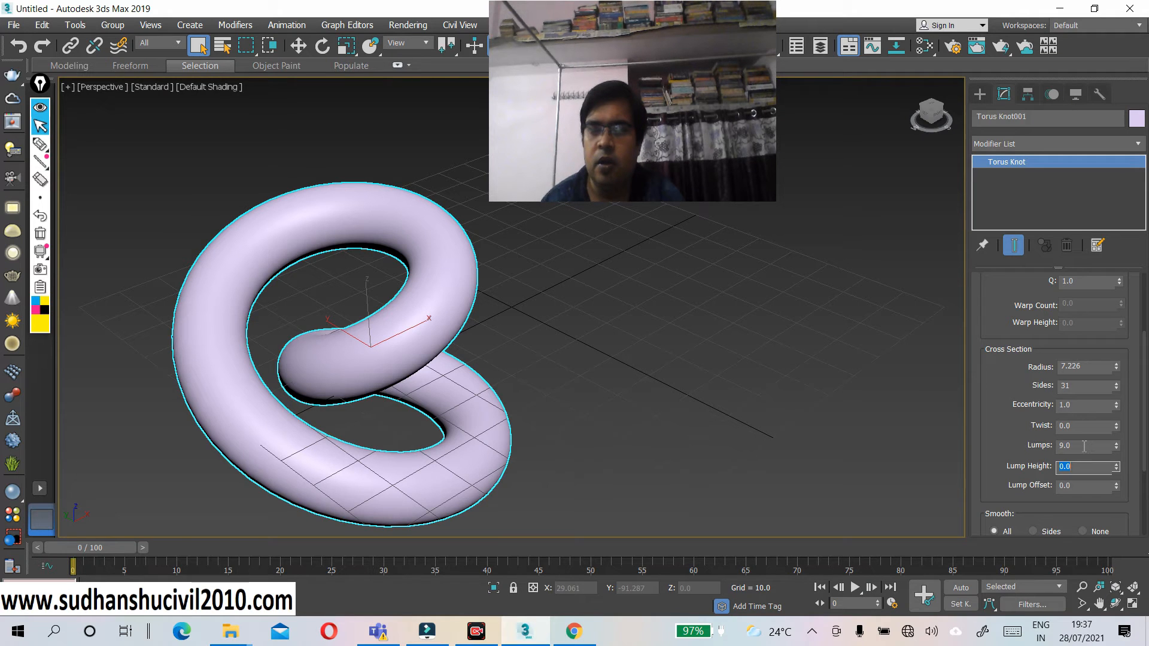
{"action": "left_click", "coordinate": [1084, 447]}
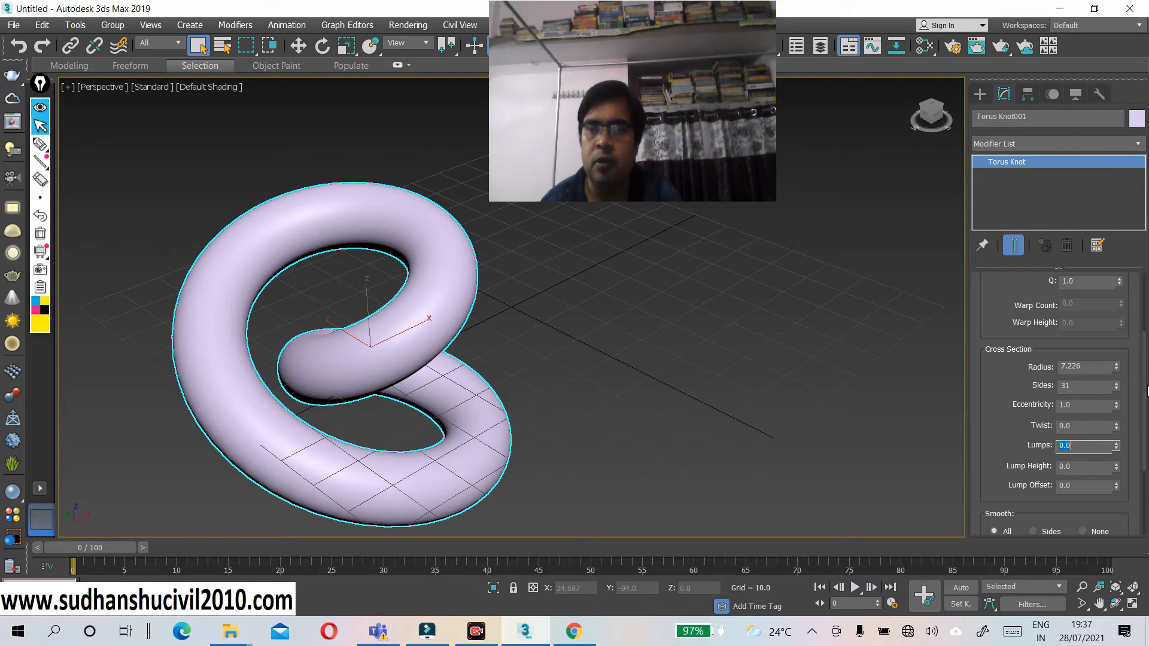
- Reduce the cross-section sides to 7 and raise them again to 16
{"action": "left_click_drag", "start_coordinate": [1145, 400], "coordinate": [1144, 467]}
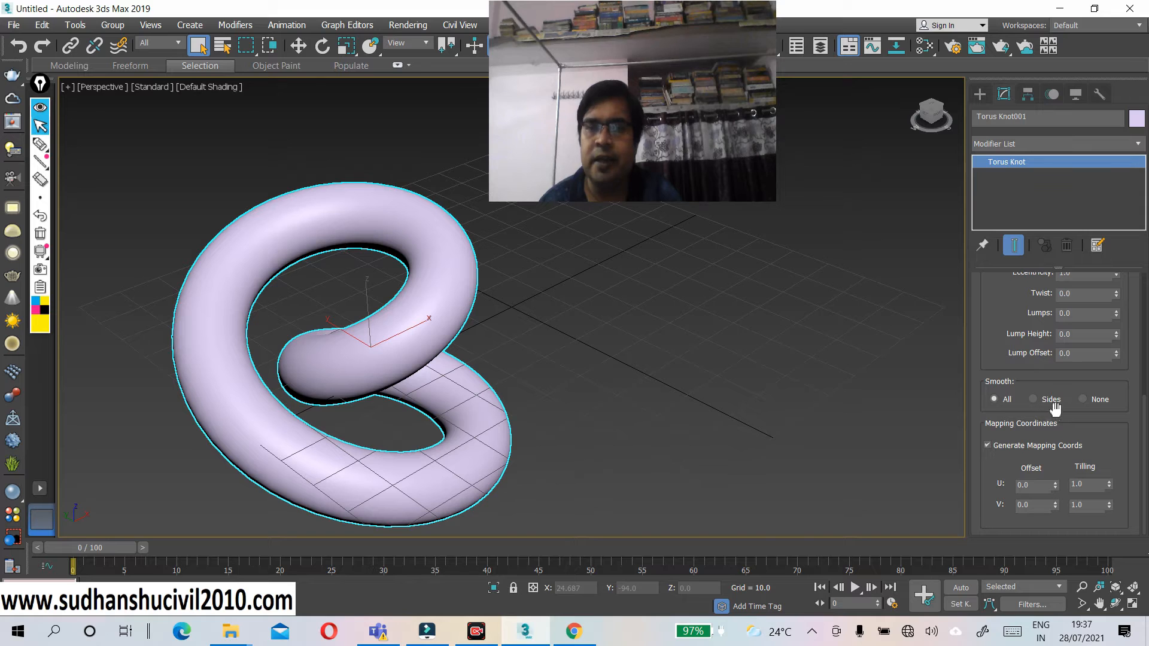
{"action": "scroll", "coordinate": [1102, 404], "scroll_direction": "up", "scroll_amount": 1}
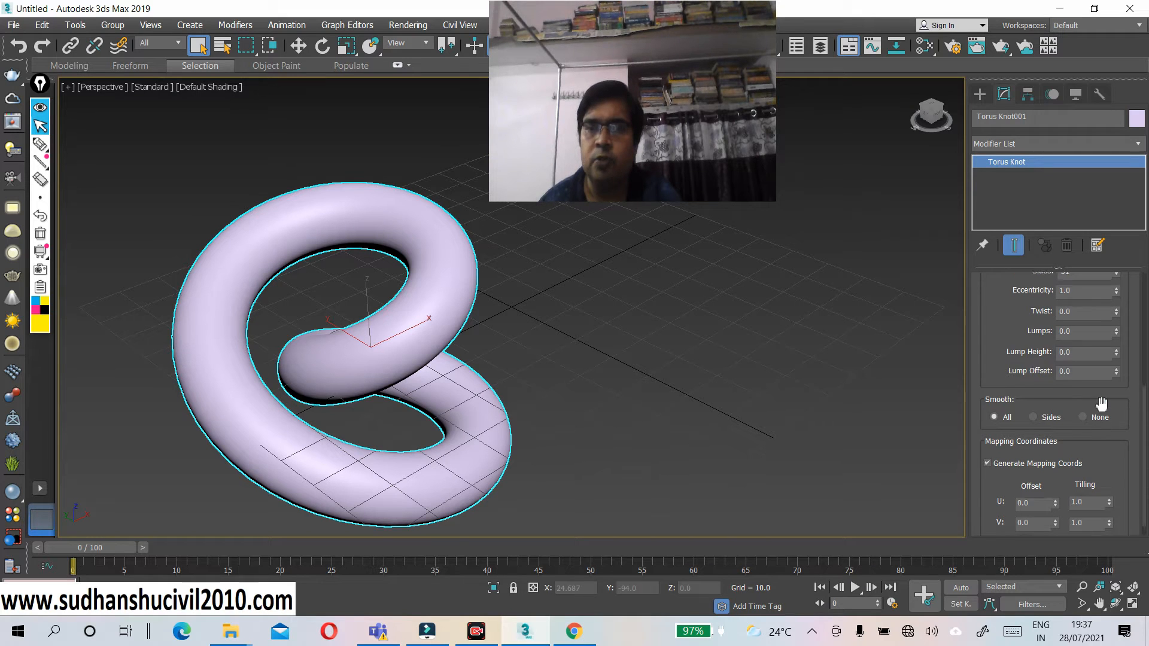
{"action": "scroll", "coordinate": [1102, 404], "scroll_direction": "up", "scroll_amount": 3}
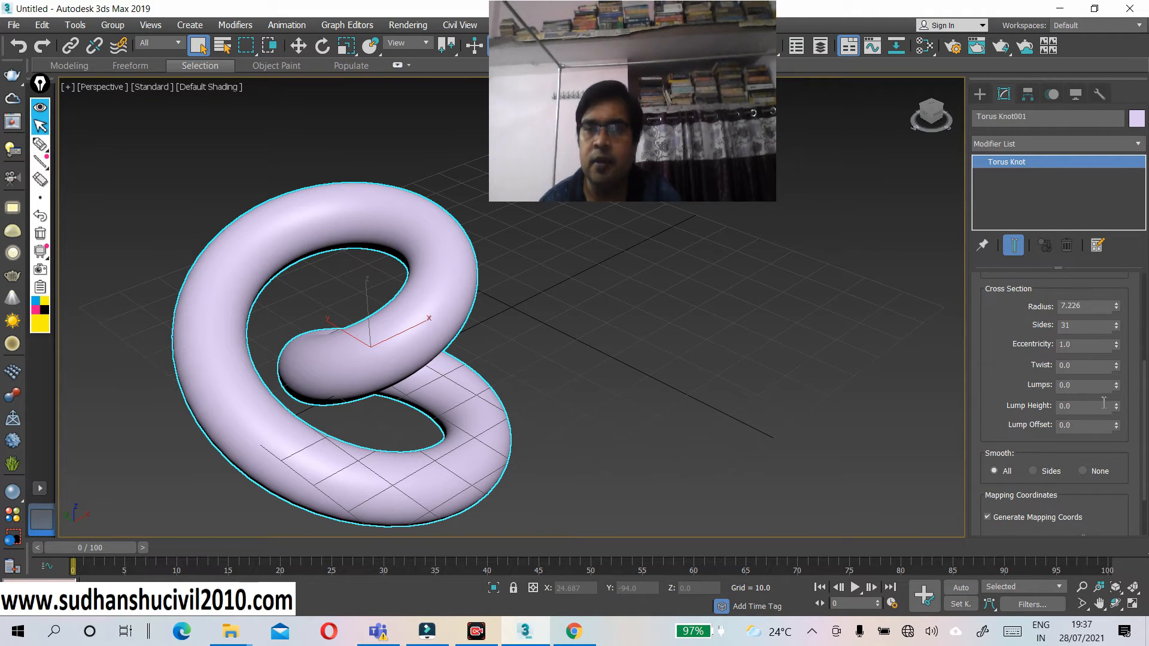
{"action": "scroll", "coordinate": [1104, 403], "scroll_direction": "up", "scroll_amount": 1}
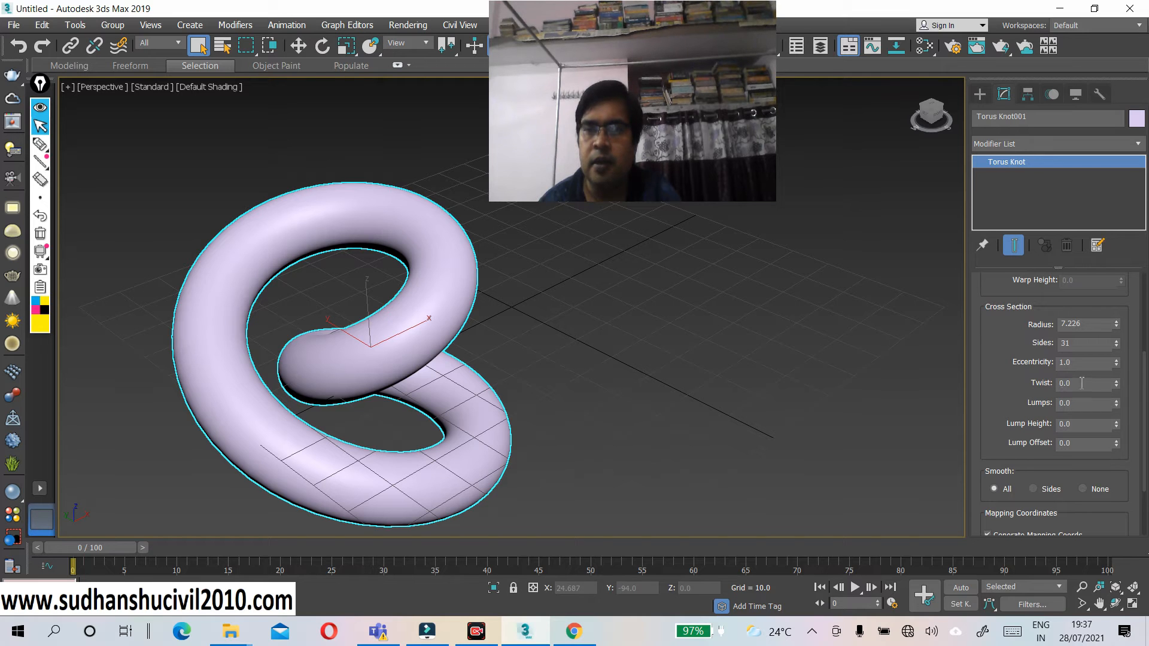
{"action": "scroll", "coordinate": [1021, 363], "scroll_direction": "up", "scroll_amount": 2}
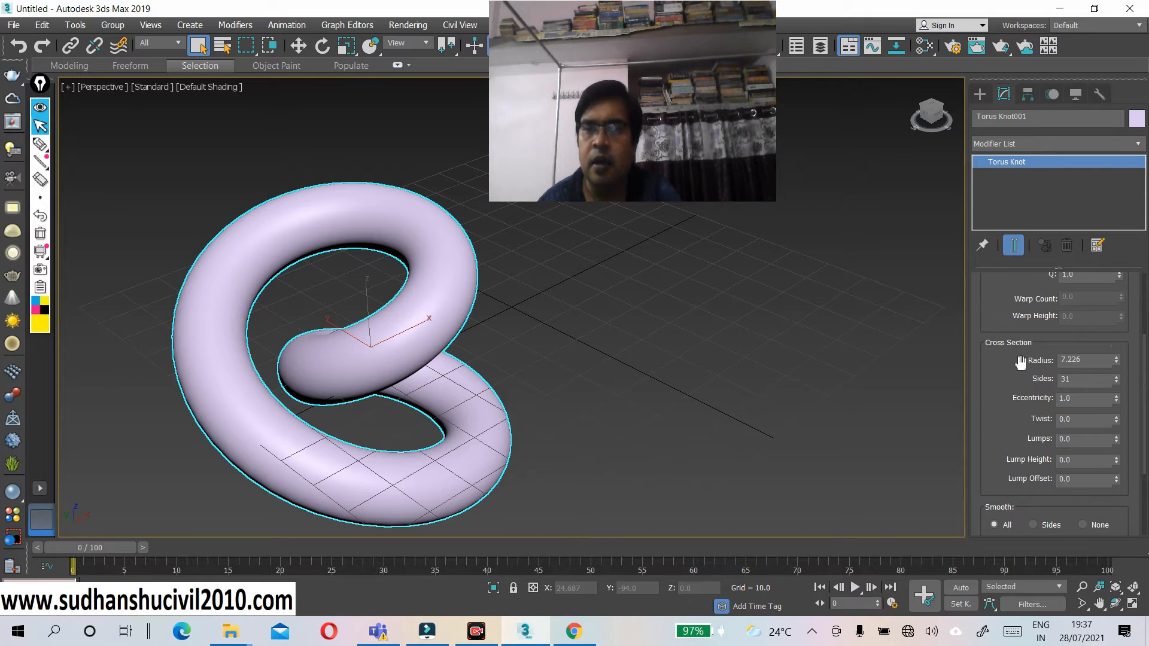
{"action": "left_click", "coordinate": [1117, 382]}
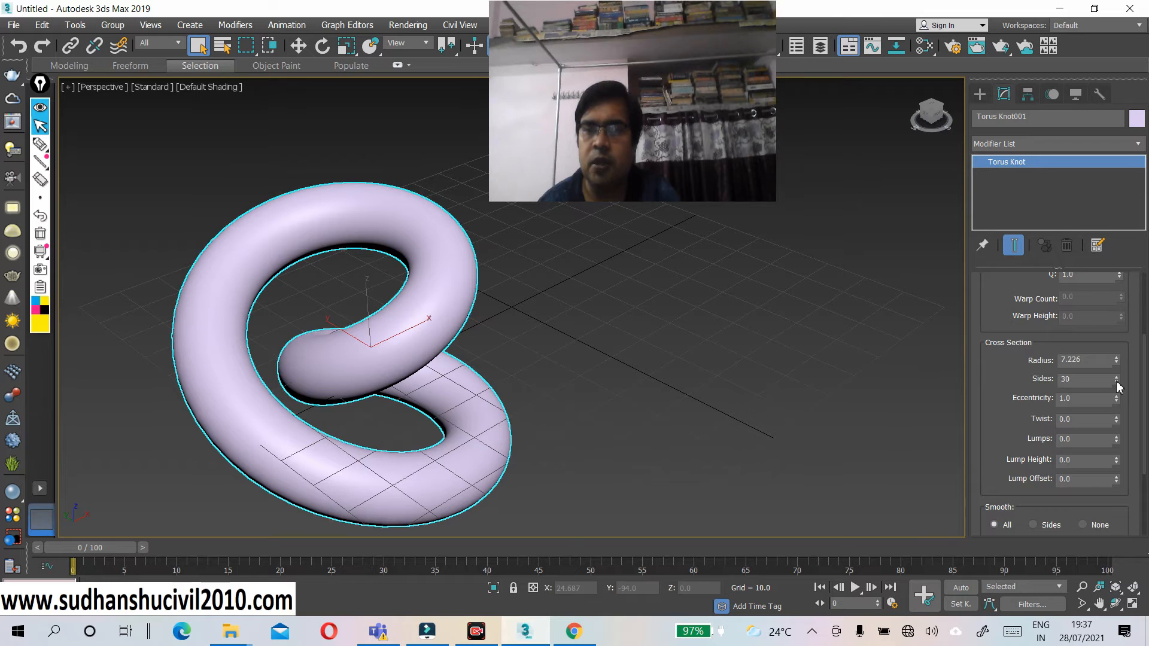
{"action": "left_click", "coordinate": [1117, 382]}
{"action": "left_click_drag", "start_coordinate": [1118, 386], "coordinate": [1117, 386]}
{"action": "left_click", "coordinate": [1117, 386]}
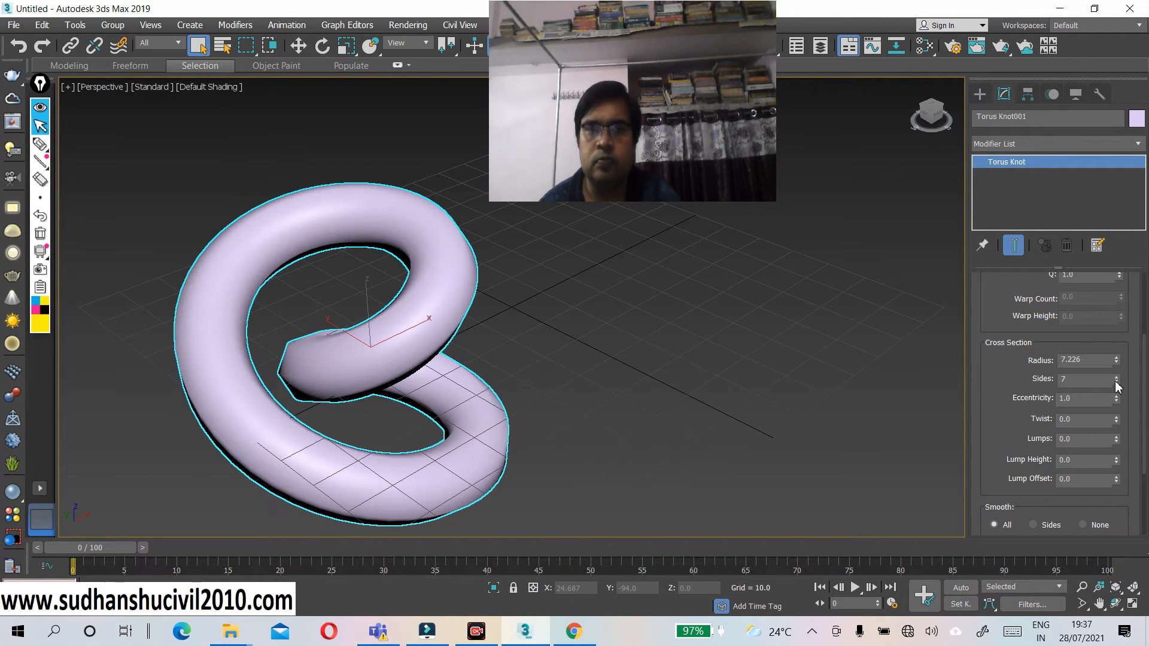
{"action": "left_click", "coordinate": [1117, 378]}
{"action": "left_click", "coordinate": [1117, 378]}
{"action": "left_click_drag", "start_coordinate": [1117, 378], "coordinate": [1117, 379]}
- Set the torus knot's smoothing to Sides
{"action": "scroll", "coordinate": [1125, 413], "scroll_direction": "down", "scroll_amount": 4}
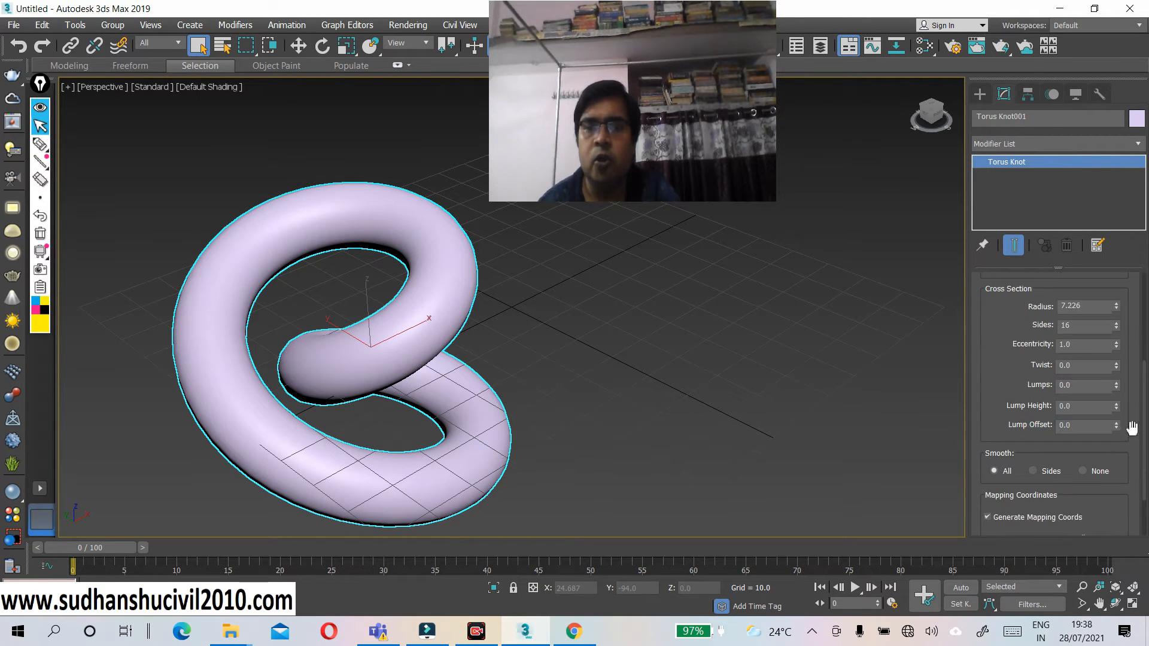
{"action": "scroll", "coordinate": [1138, 426], "scroll_direction": "down", "scroll_amount": 1}
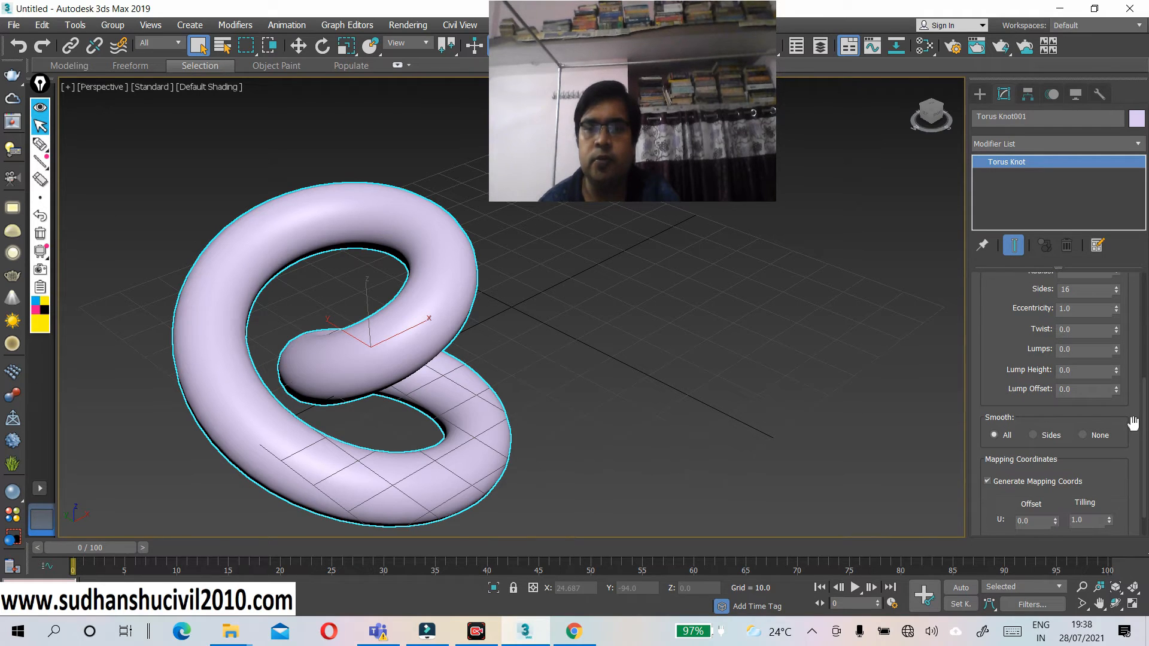
{"action": "left_click", "coordinate": [1034, 436]}
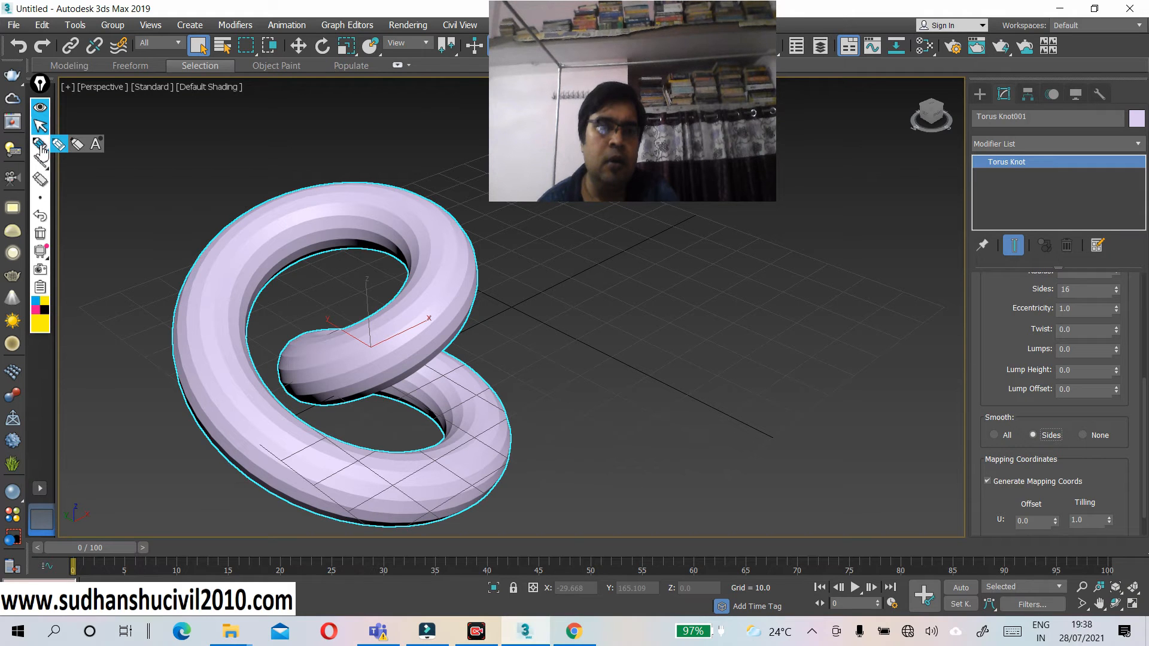
- Mark two facet edges on the enlarged knot with short yellow freehand strokes and leave drawing mode
{"action": "left_click", "coordinate": [40, 162]}
{"action": "scroll", "coordinate": [242, 426], "scroll_direction": "up", "scroll_amount": 5}
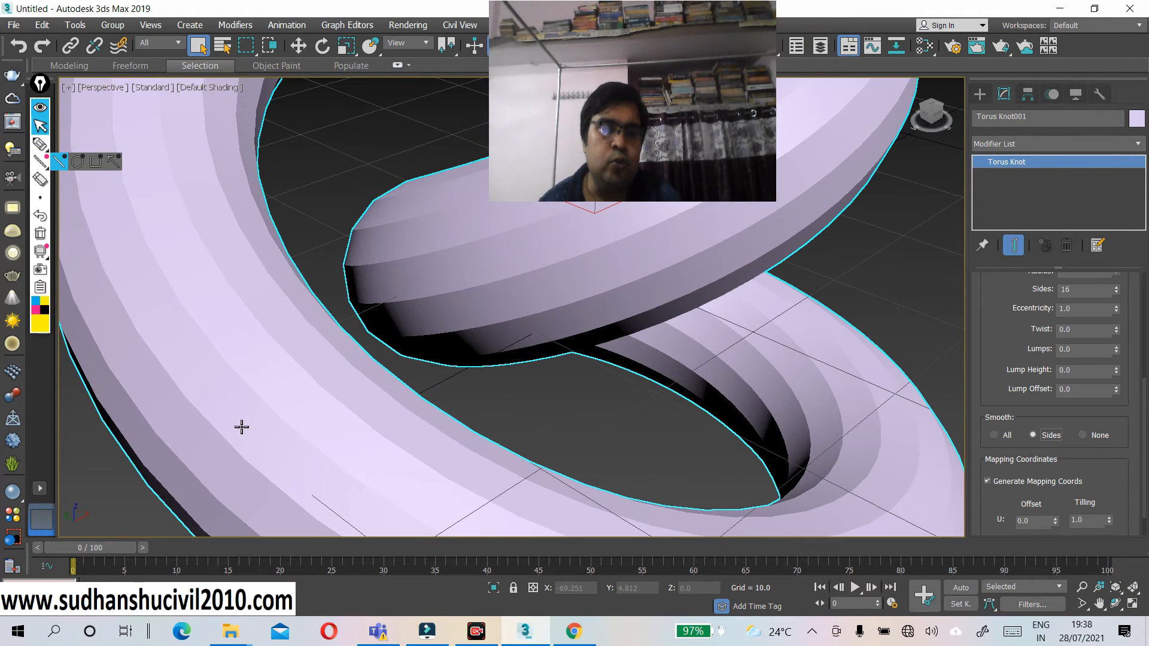
{"action": "left_click", "coordinate": [40, 143]}
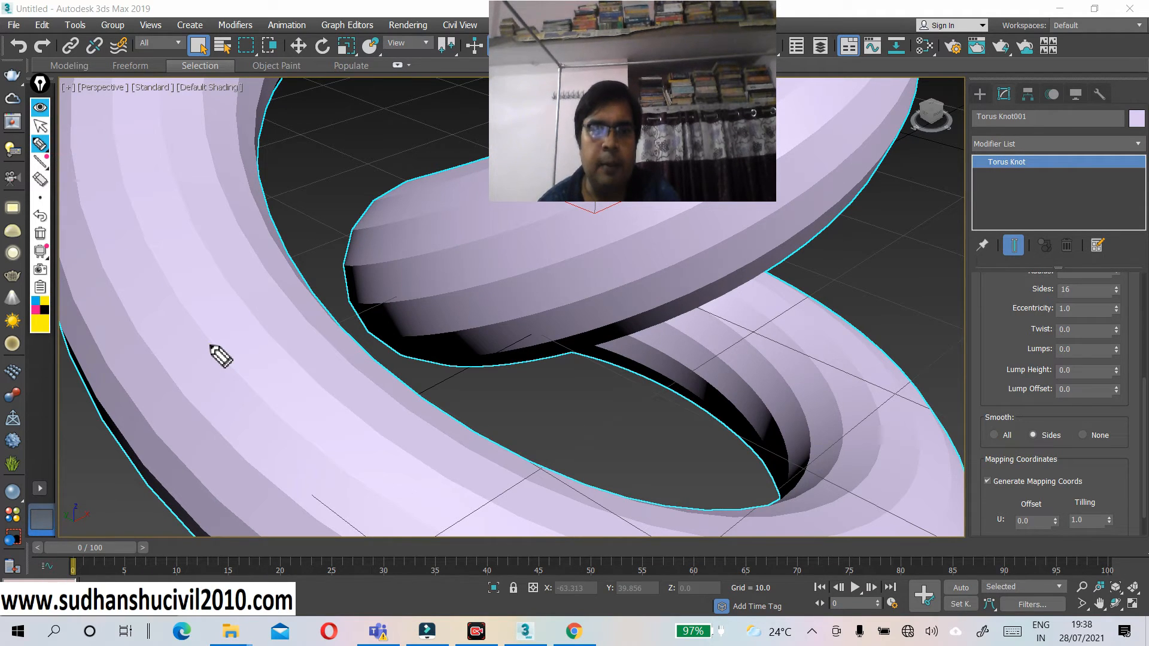
{"action": "left_click_drag", "start_coordinate": [211, 346], "coordinate": [253, 395]}
{"action": "left_click_drag", "start_coordinate": [255, 321], "coordinate": [294, 362]}
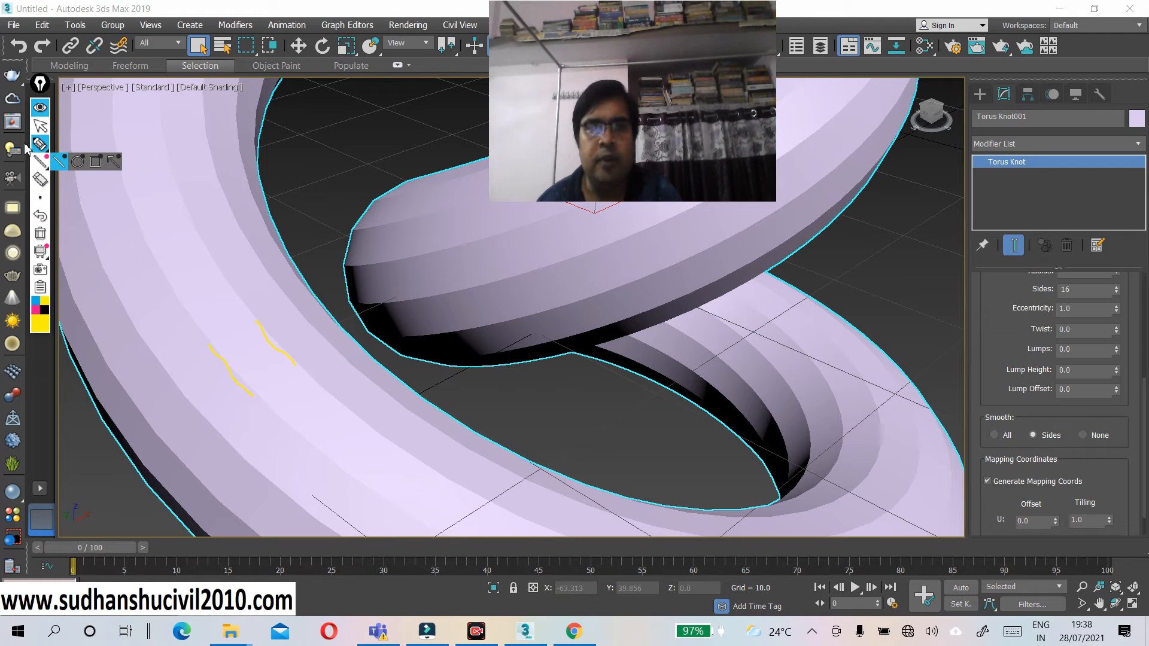
{"action": "left_click", "coordinate": [38, 127]}
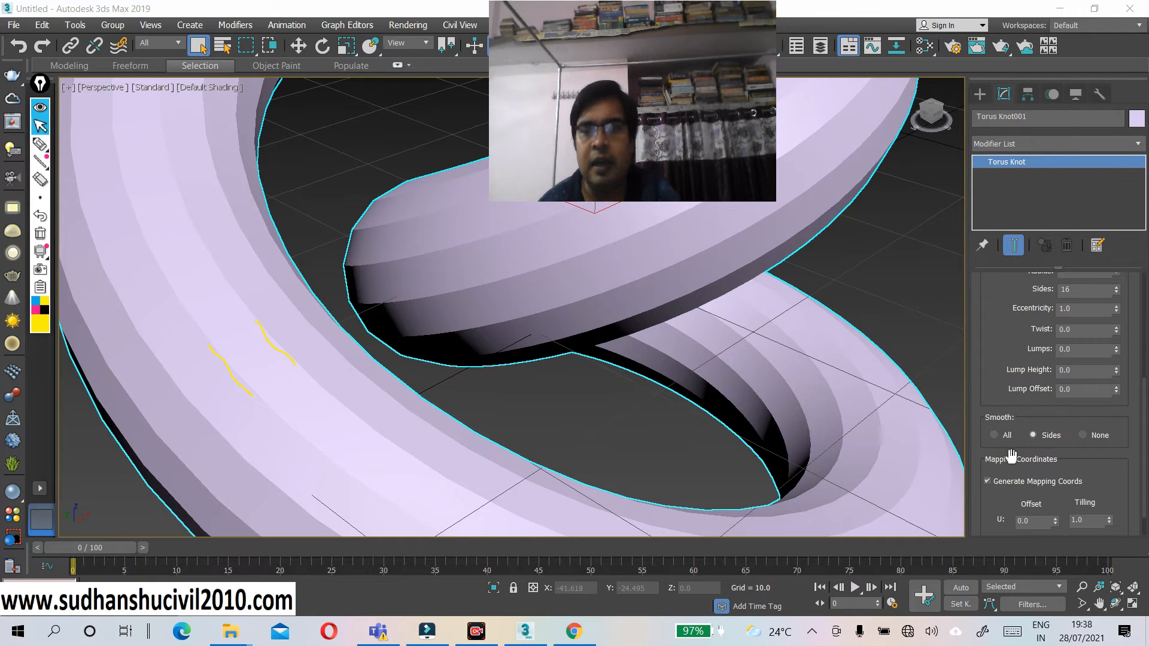
- Switch the knot's smoothing to All and back to Sides to compare the surfaces
{"action": "left_click", "coordinate": [994, 435]}
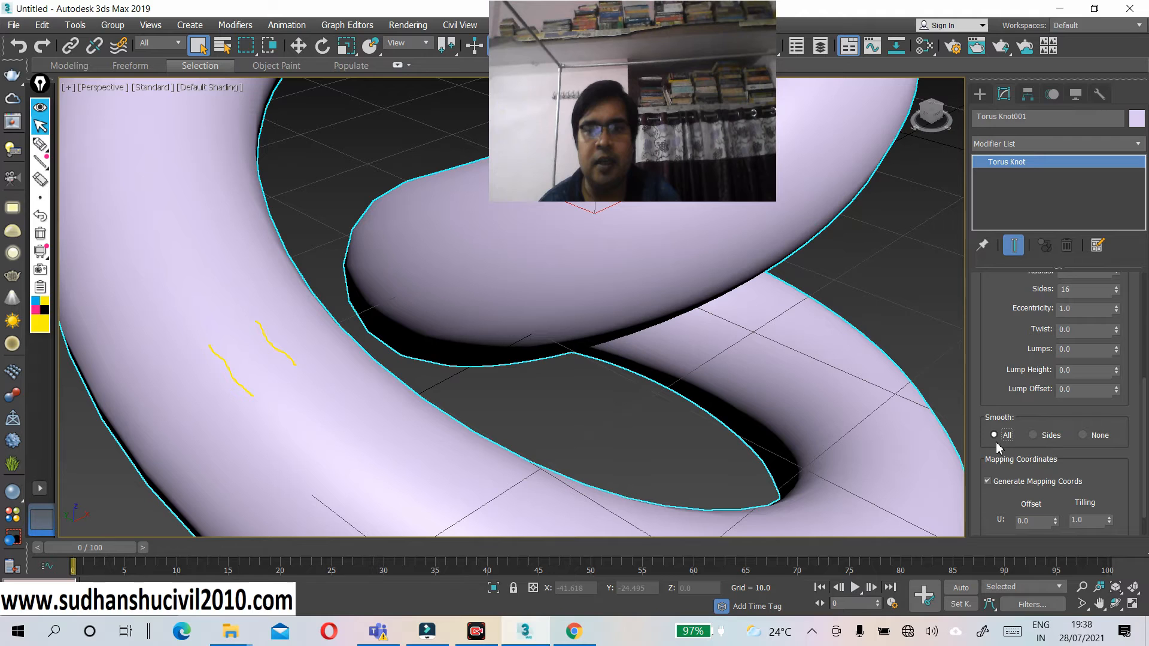
{"action": "left_click", "coordinate": [1033, 436]}
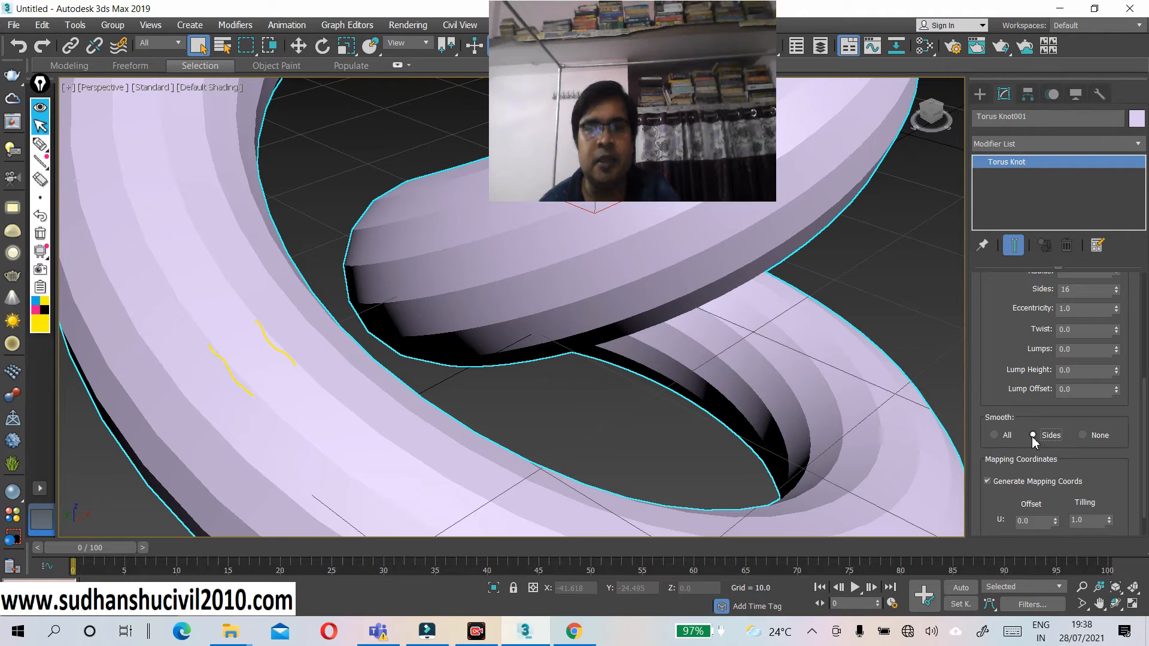
- Erase both yellow strokes from the viewport and leave annotation mode
{"action": "left_click", "coordinate": [40, 179]}
{"action": "left_click", "coordinate": [226, 366]}
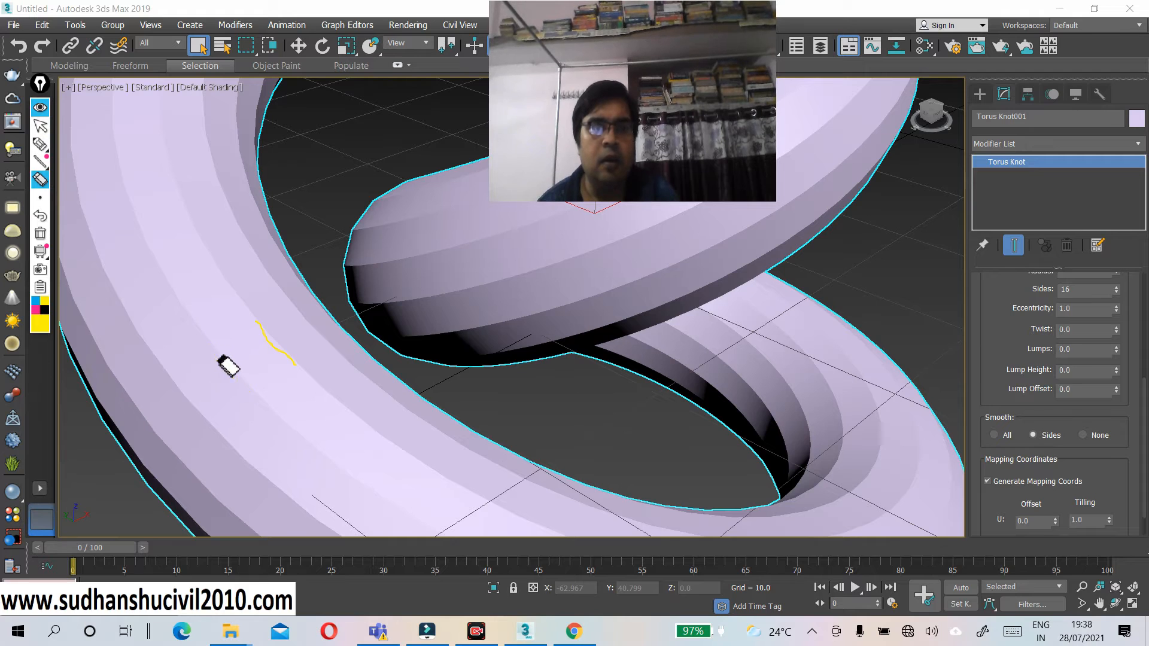
{"action": "left_click_drag", "start_coordinate": [267, 336], "coordinate": [285, 362]}
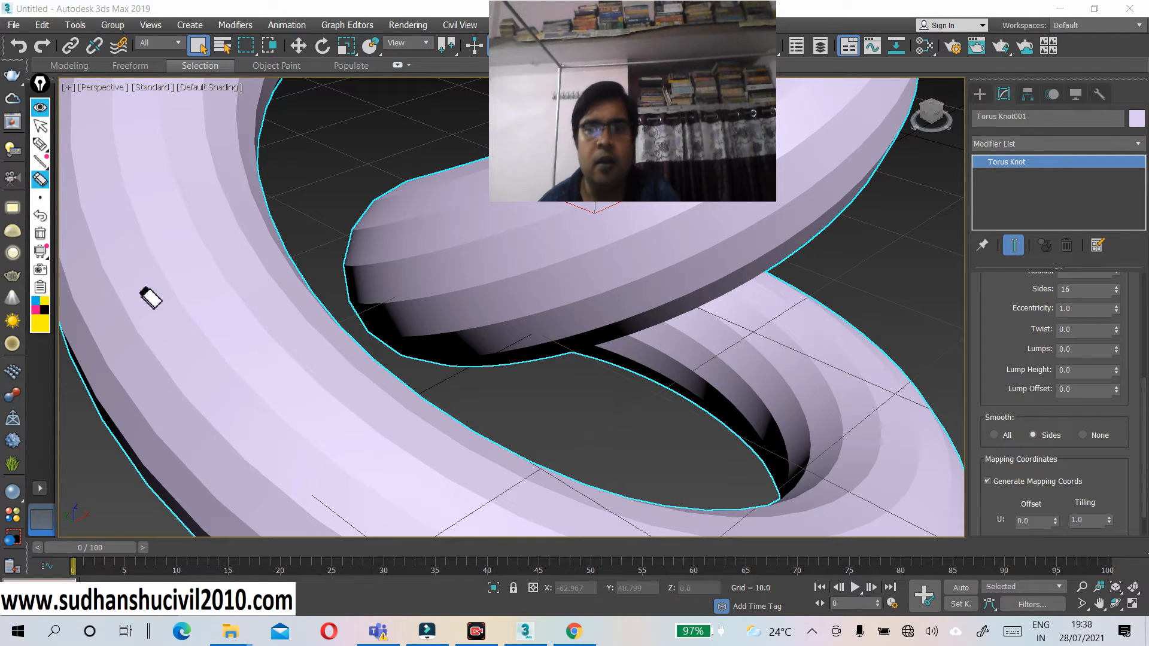
{"action": "left_click", "coordinate": [40, 179]}
{"action": "left_click", "coordinate": [40, 179]}
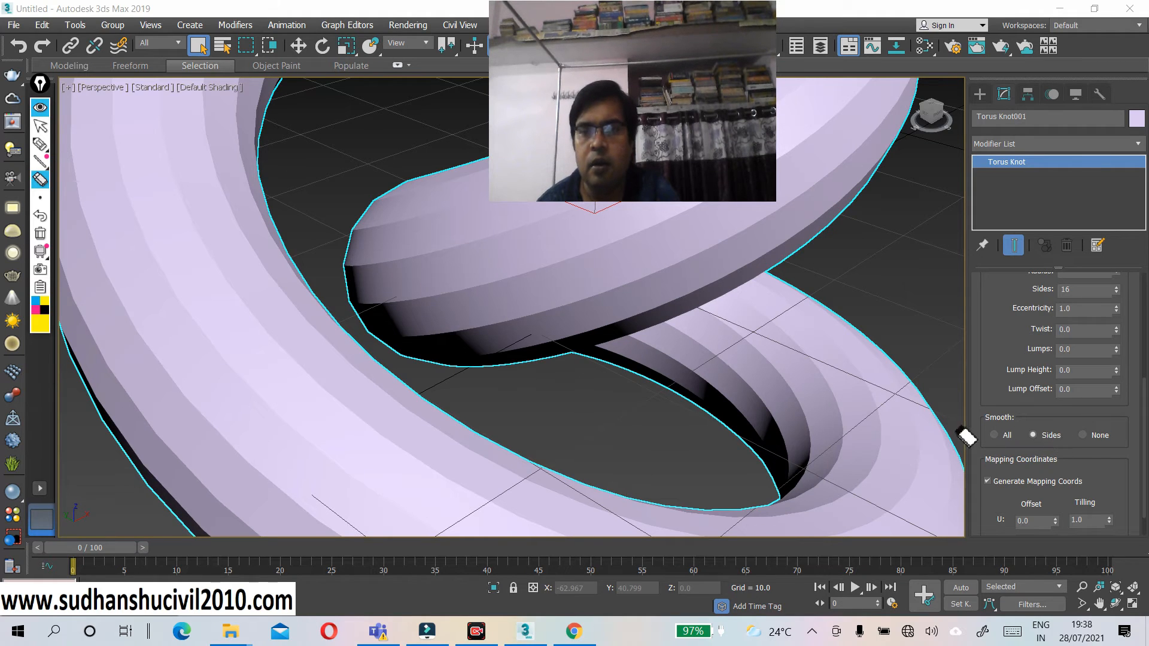
{"action": "left_click", "coordinate": [39, 125]}
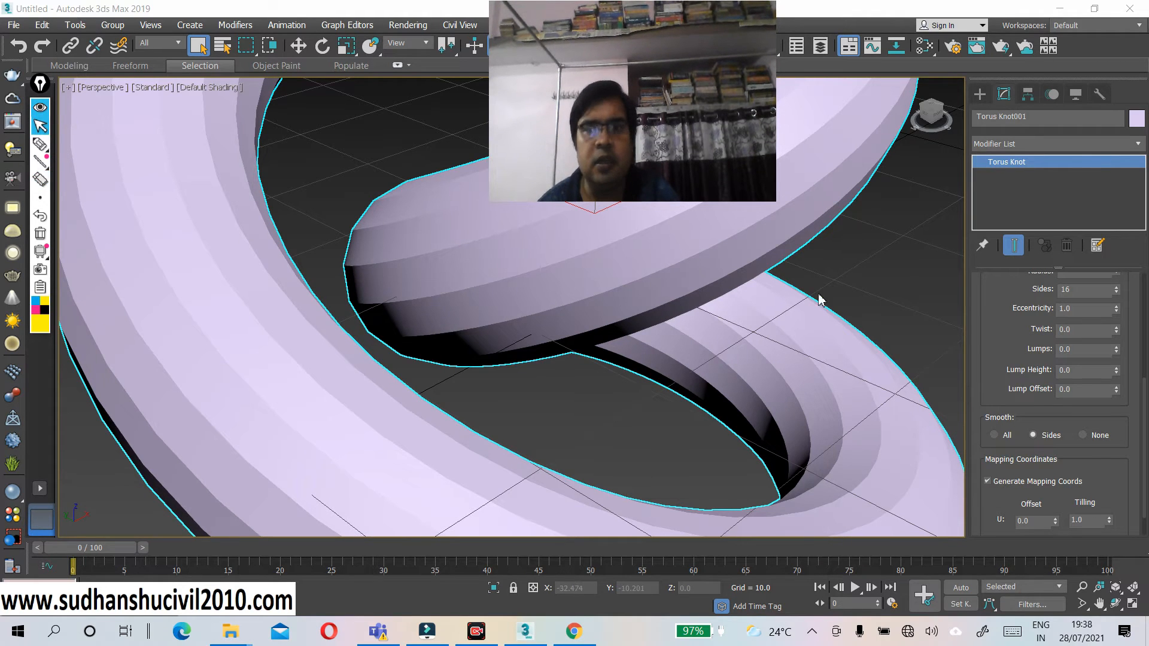
- Switch the knot's smoothing to None and back to Sides to compare the faceting
{"action": "left_click", "coordinate": [1085, 436]}
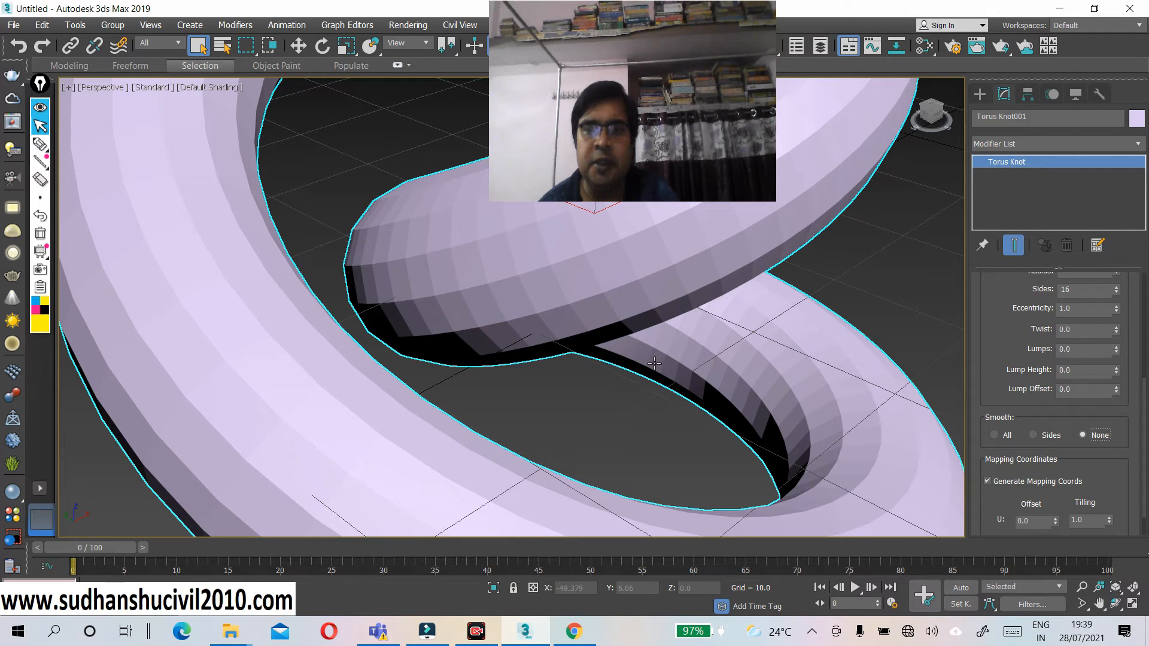
{"action": "left_click", "coordinate": [1039, 436]}
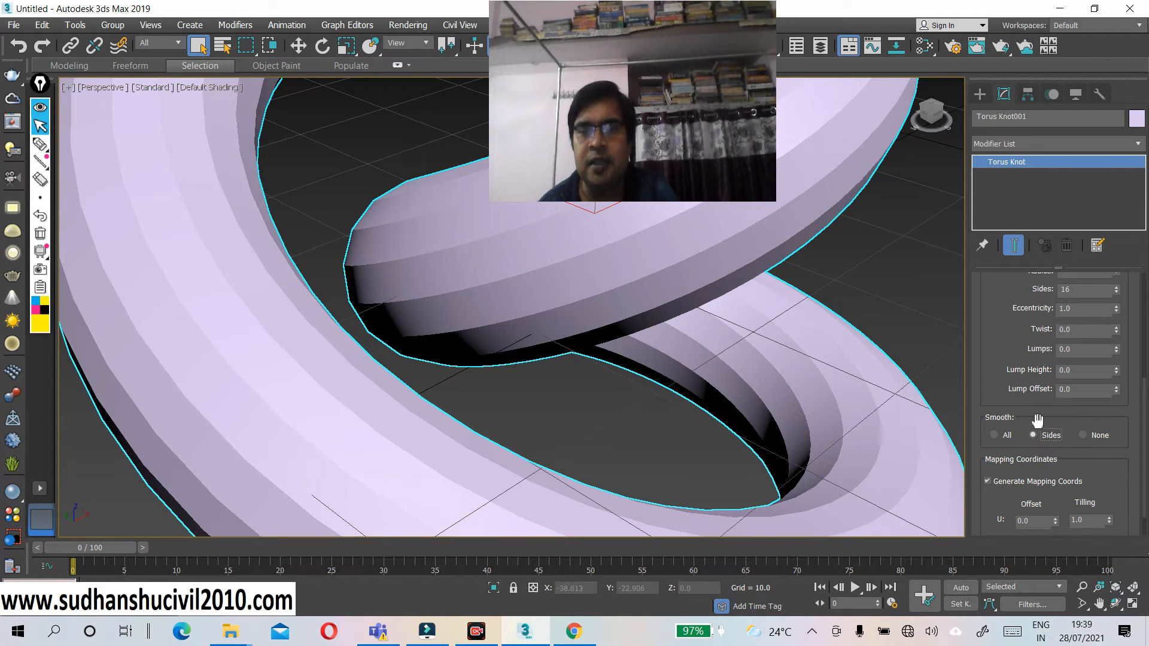
- Switch the knot's smoothing to None for comparison and set it to All
{"action": "left_click", "coordinate": [1084, 435]}
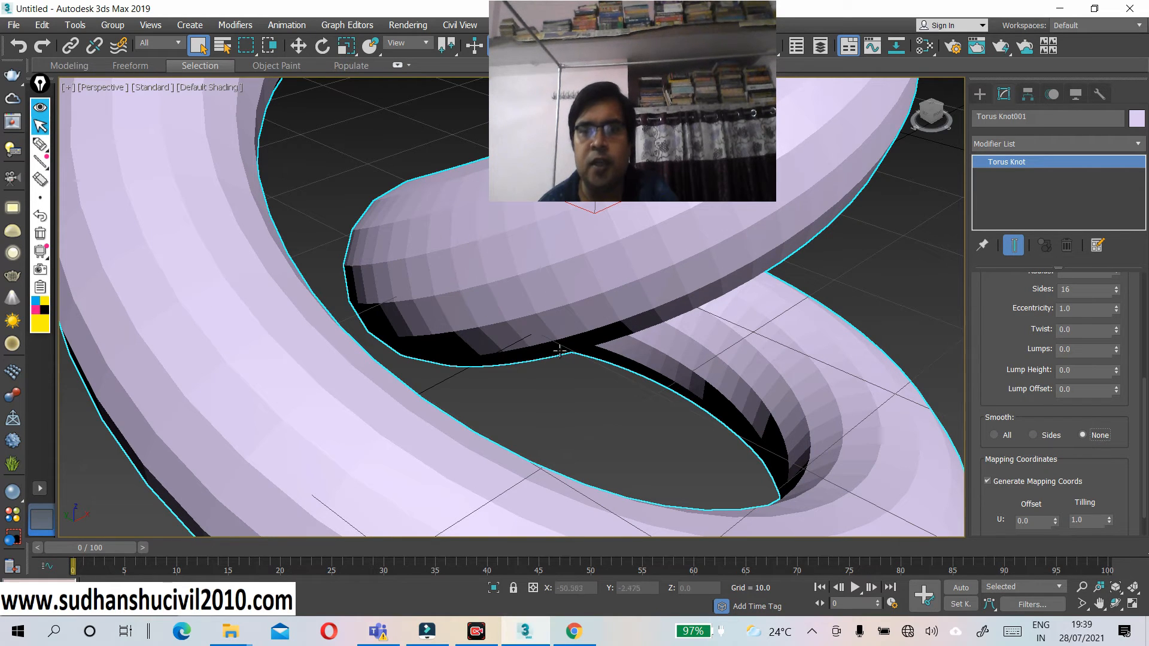
{"action": "left_click", "coordinate": [995, 436]}
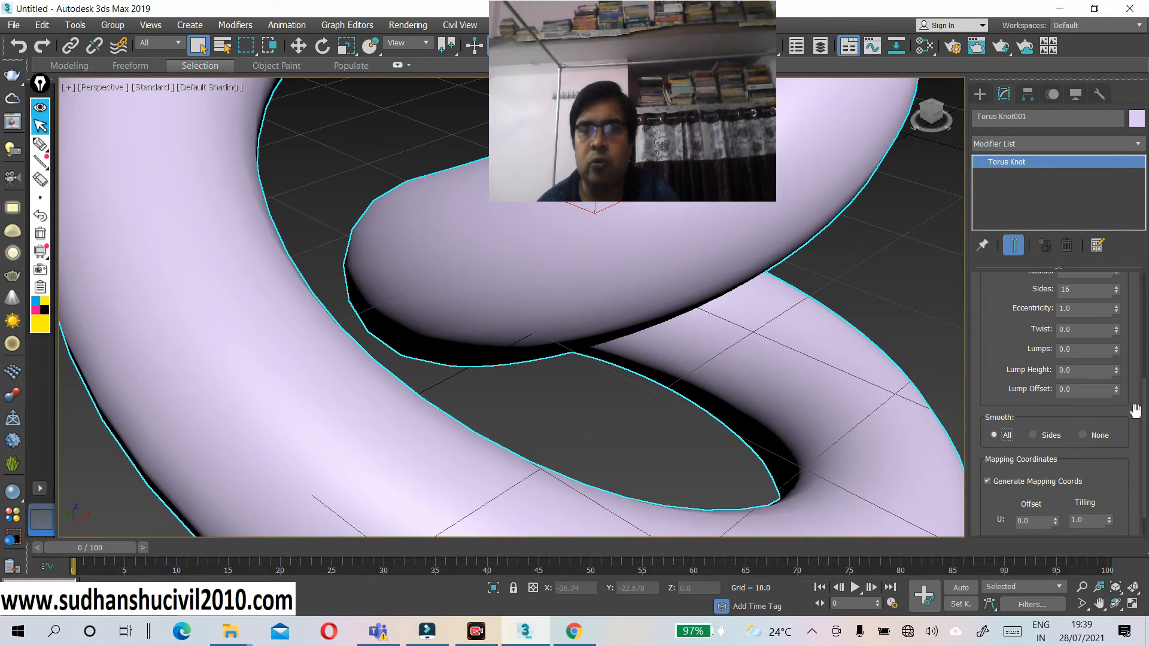
{"action": "scroll", "coordinate": [1145, 376], "scroll_direction": "down", "scroll_amount": 2}
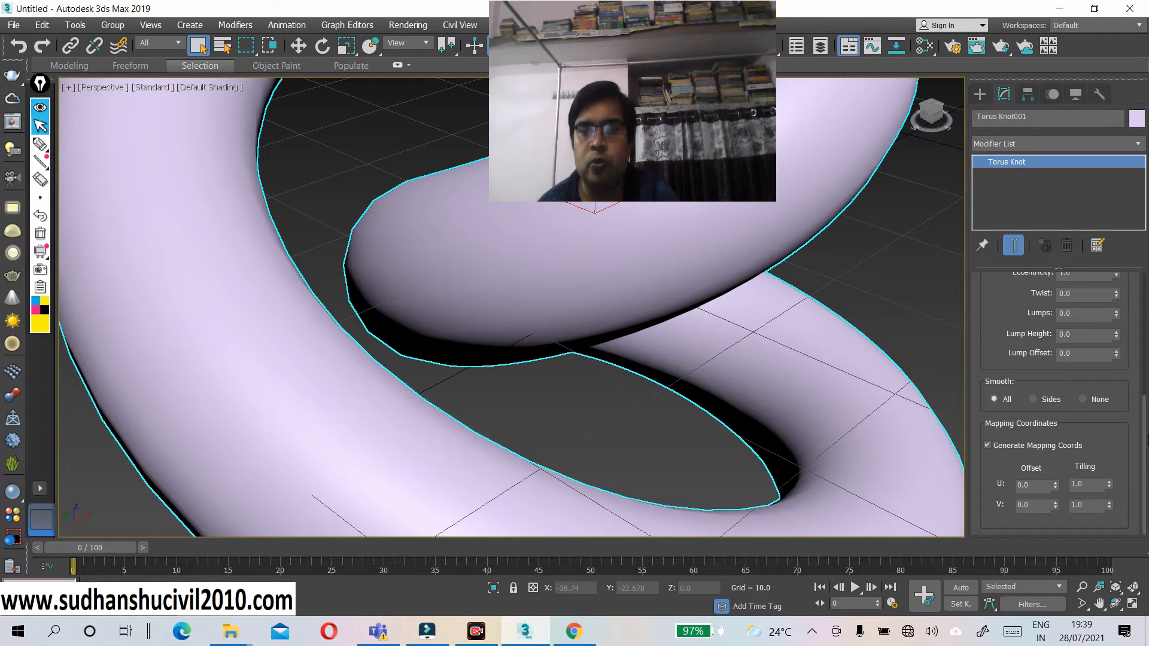
{"action": "scroll", "coordinate": [1115, 274], "scroll_direction": "up", "scroll_amount": 8}
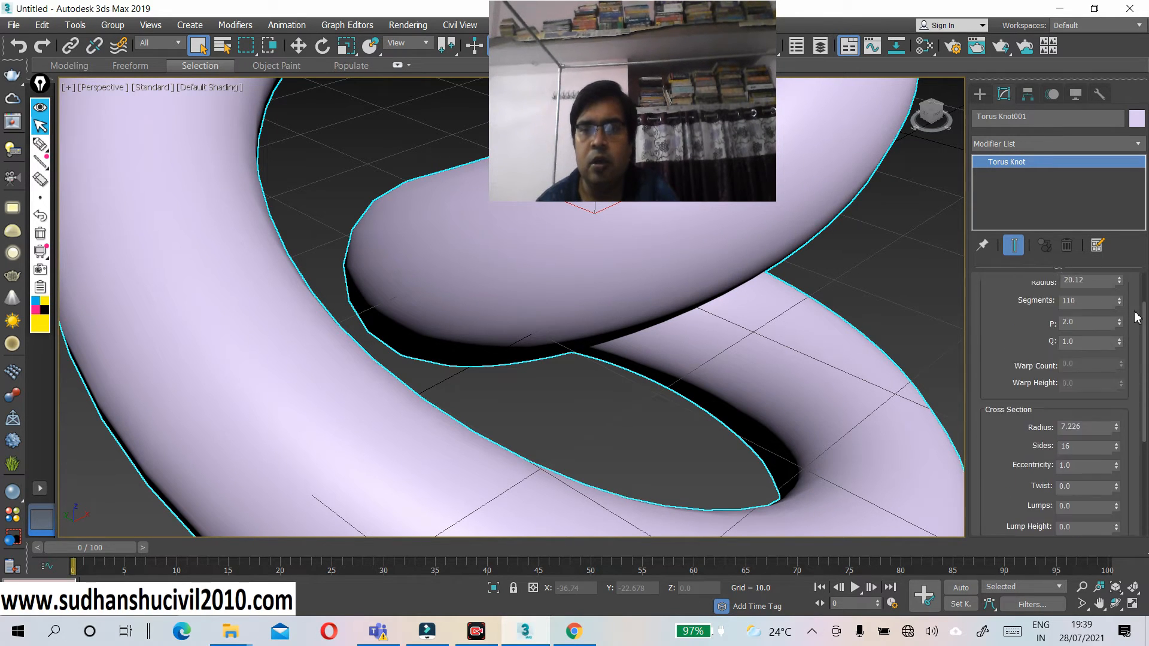
{"action": "scroll", "coordinate": [1119, 335], "scroll_direction": "down", "scroll_amount": 10}
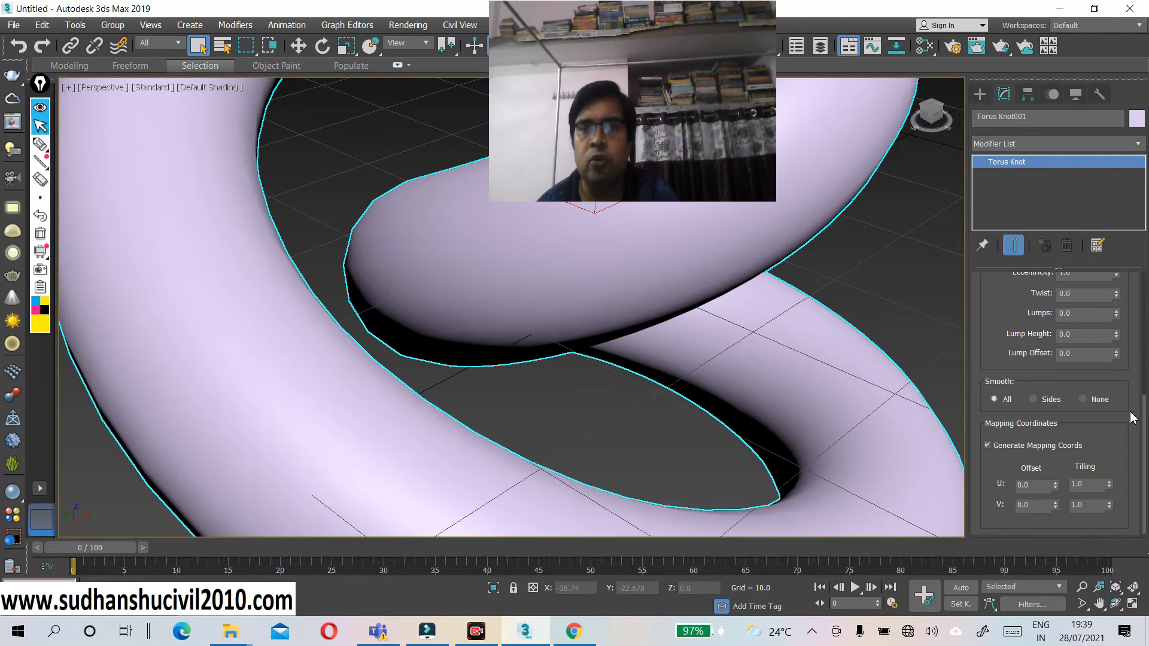
- Select the whole torus knot in the Perspective view and delete it
{"action": "scroll", "coordinate": [744, 275], "scroll_direction": "down", "scroll_amount": 10}
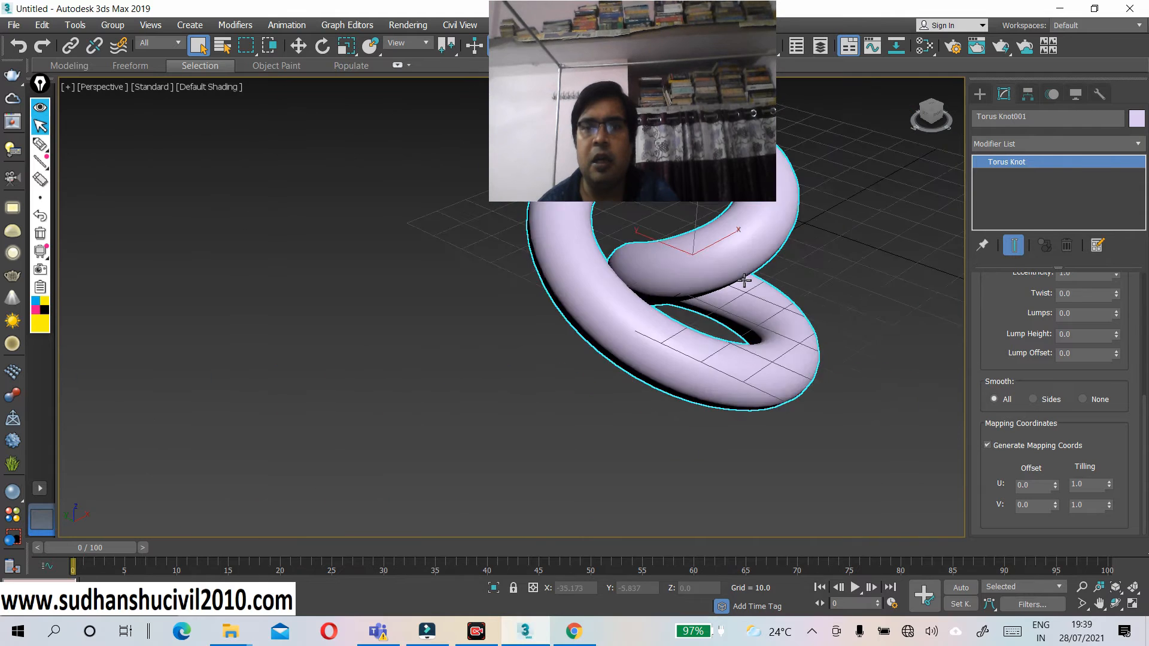
{"action": "middle_click_drag", "start_coordinate": [736, 293], "coordinate": [504, 323]}
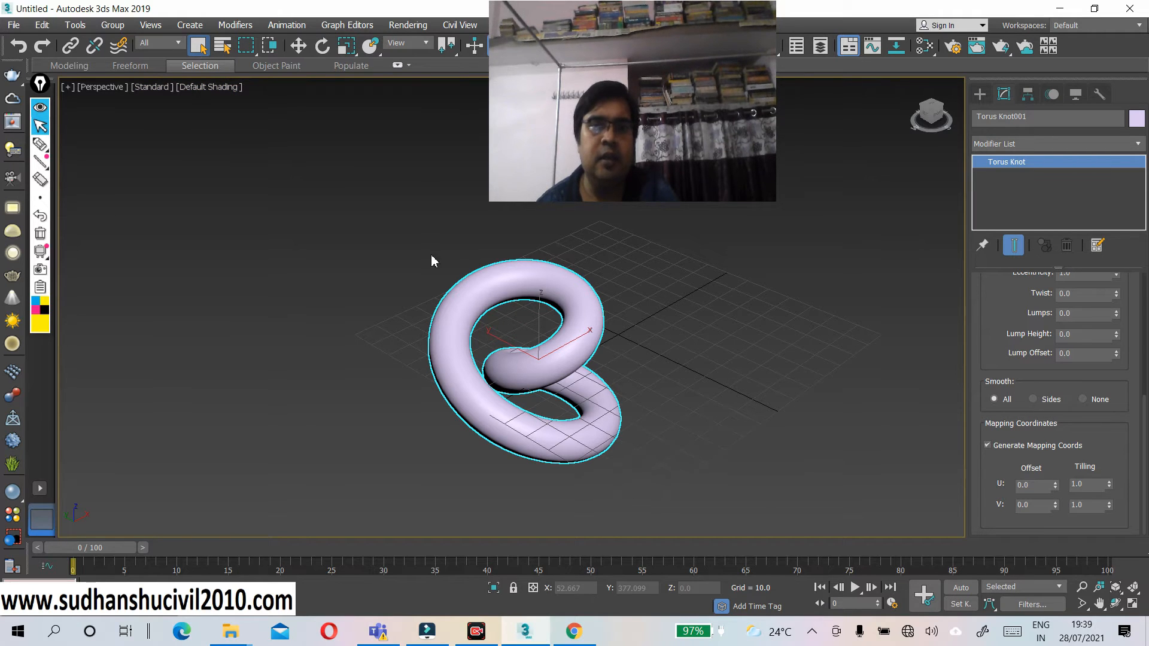
{"action": "left_click_drag", "start_coordinate": [413, 230], "coordinate": [695, 516]}
{"action": "key", "text": "Delete"}
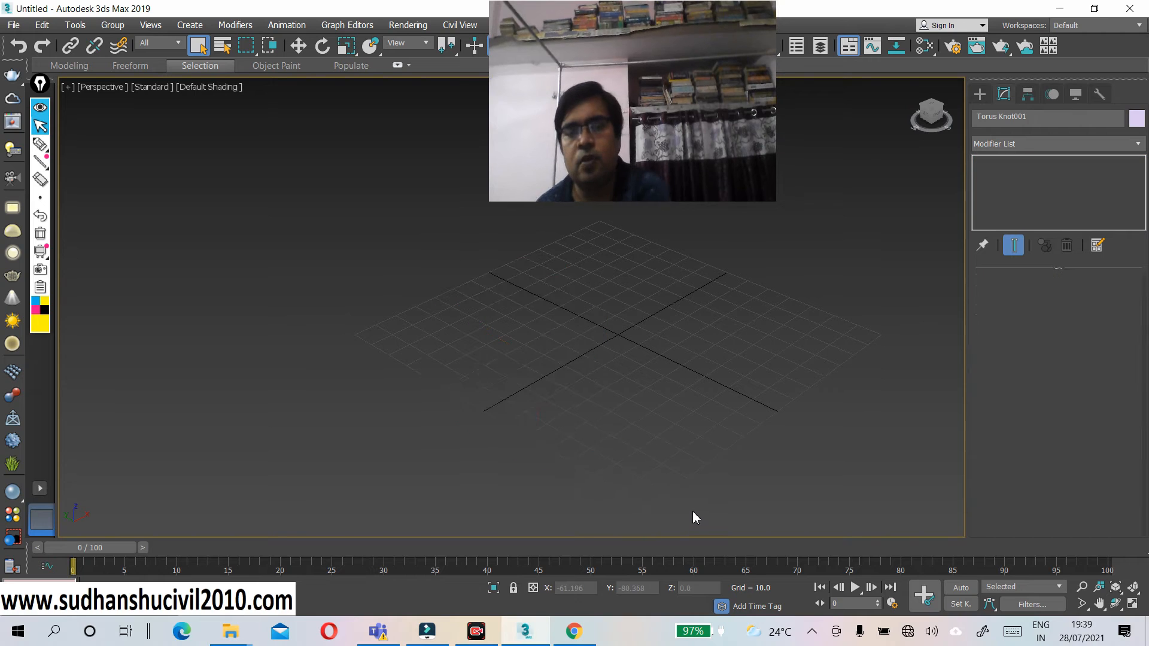
- Create a chamfer cylinder with a radius of about 12.6, a height of about 35.7 and a fillet of about 3.5
{"action": "left_click", "coordinate": [981, 95]}
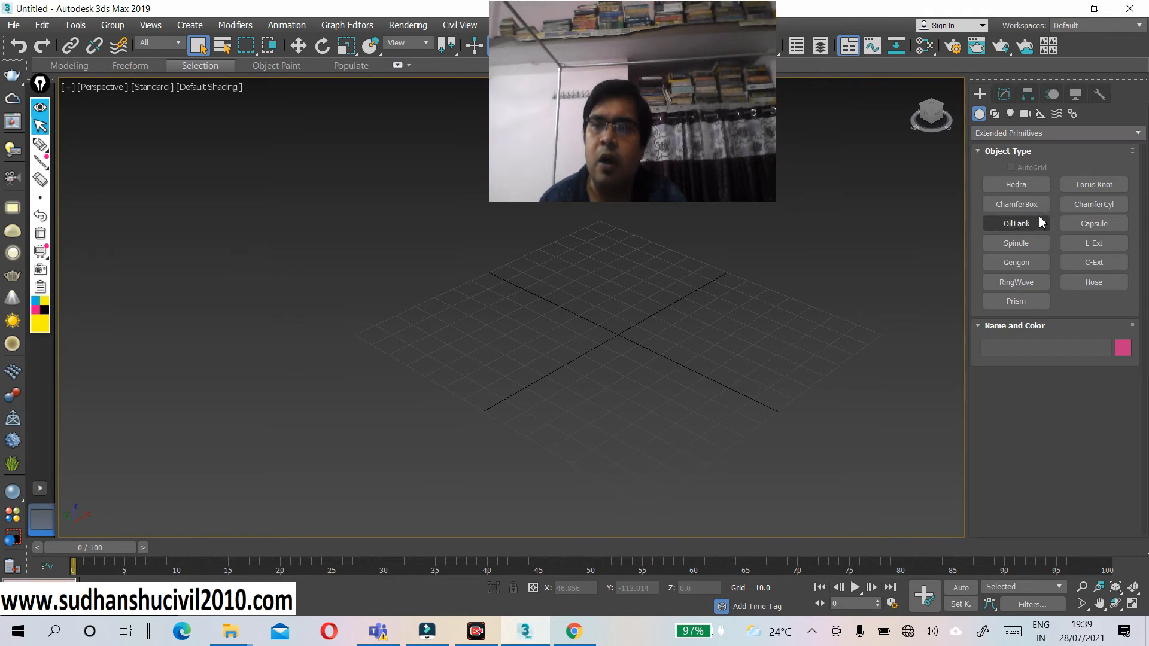
{"action": "left_click", "coordinate": [1087, 205]}
{"action": "scroll", "coordinate": [680, 348], "scroll_direction": "up", "scroll_amount": 2}
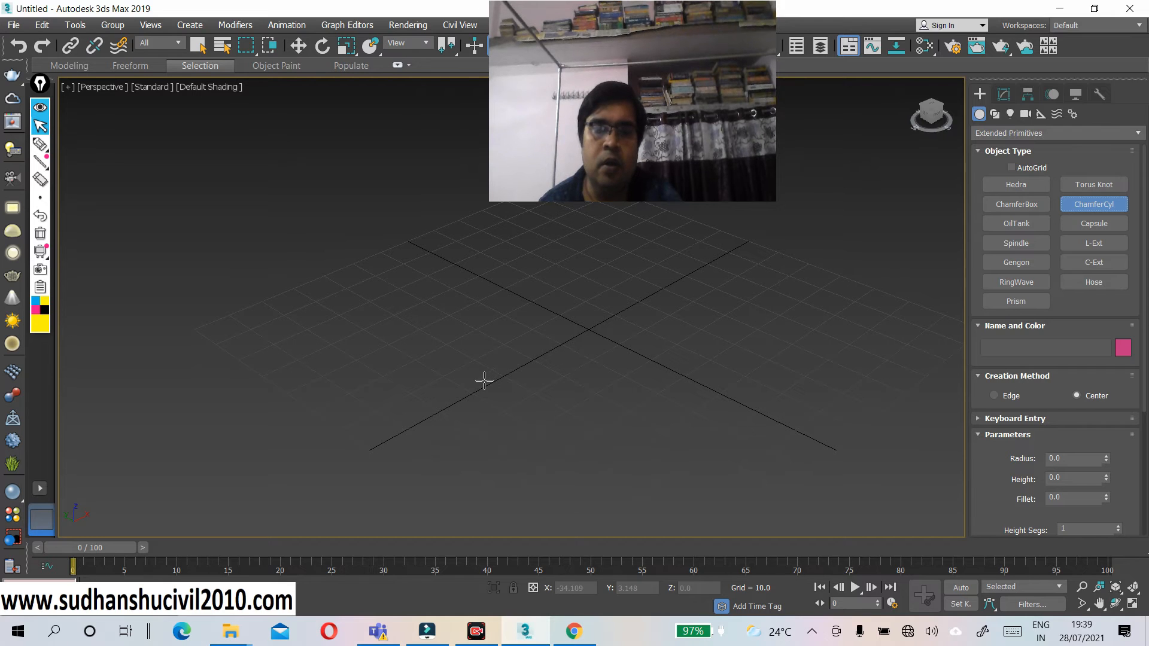
{"action": "left_click_drag", "start_coordinate": [484, 381], "coordinate": [530, 397]}
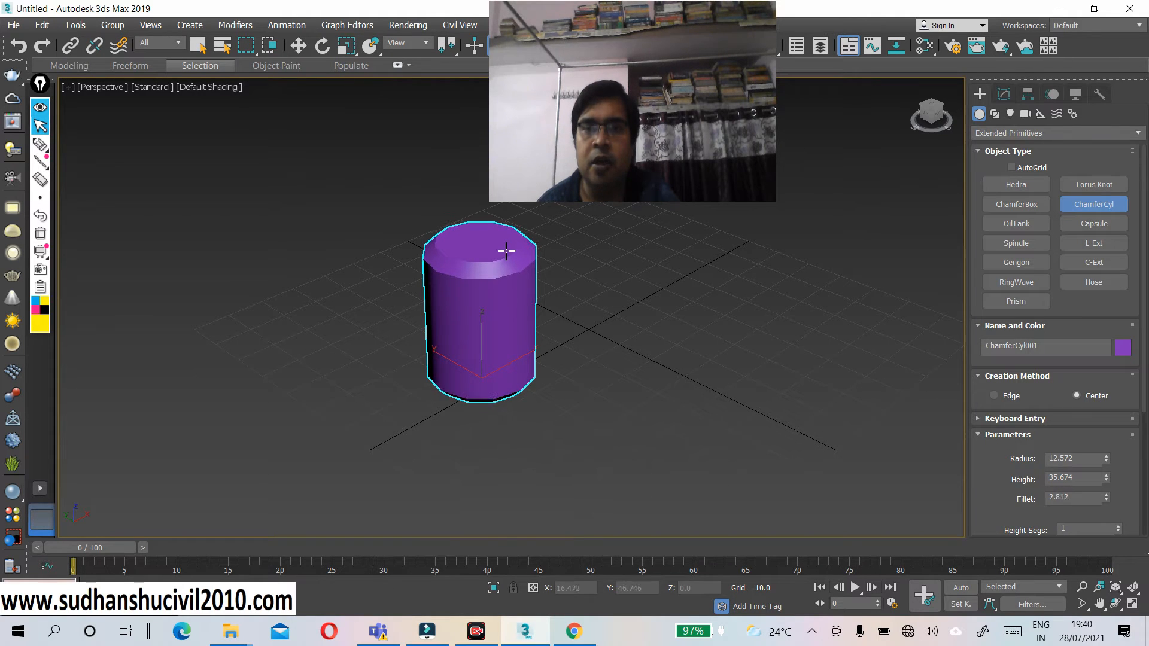
{"action": "left_click", "coordinate": [515, 254]}
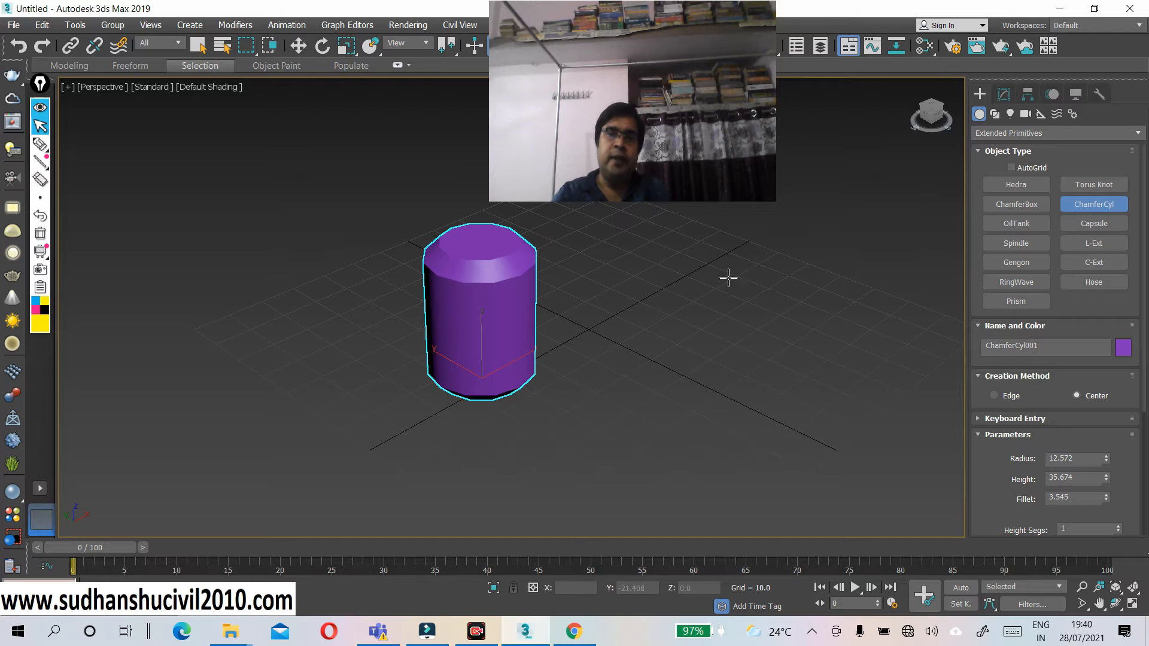
{"action": "middle_click_drag", "start_coordinate": [503, 300], "coordinate": [588, 311]}
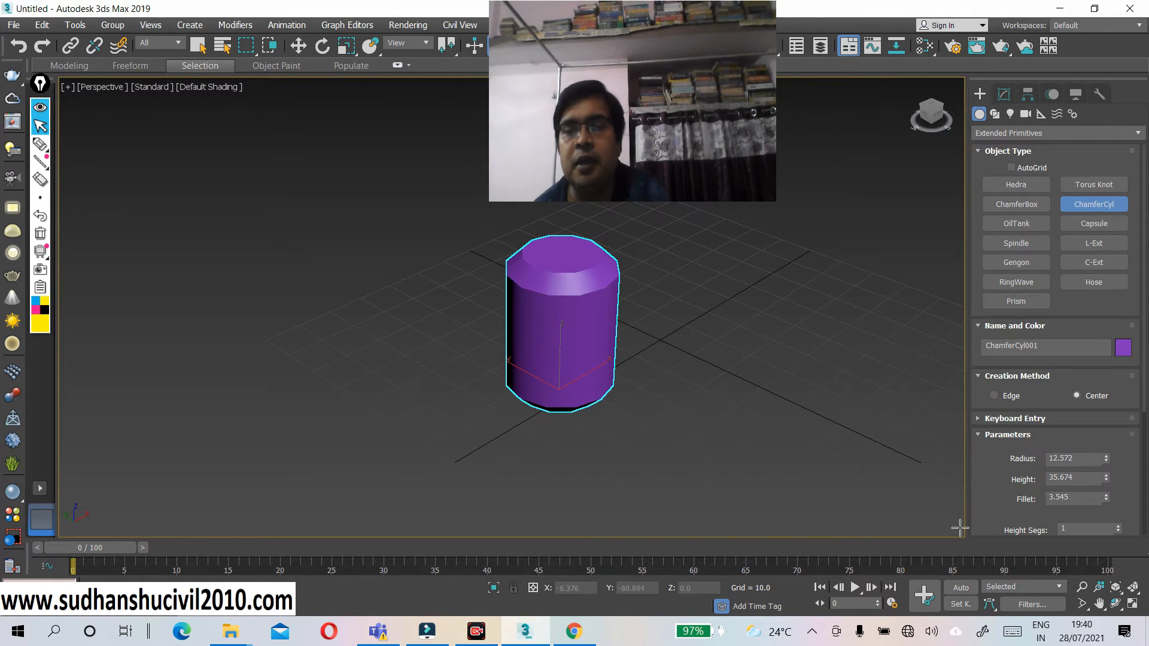
- Increase the chamfer cylinder's radius to about 14.3 and its height to about 38.9
{"action": "left_click", "coordinate": [1005, 96]}
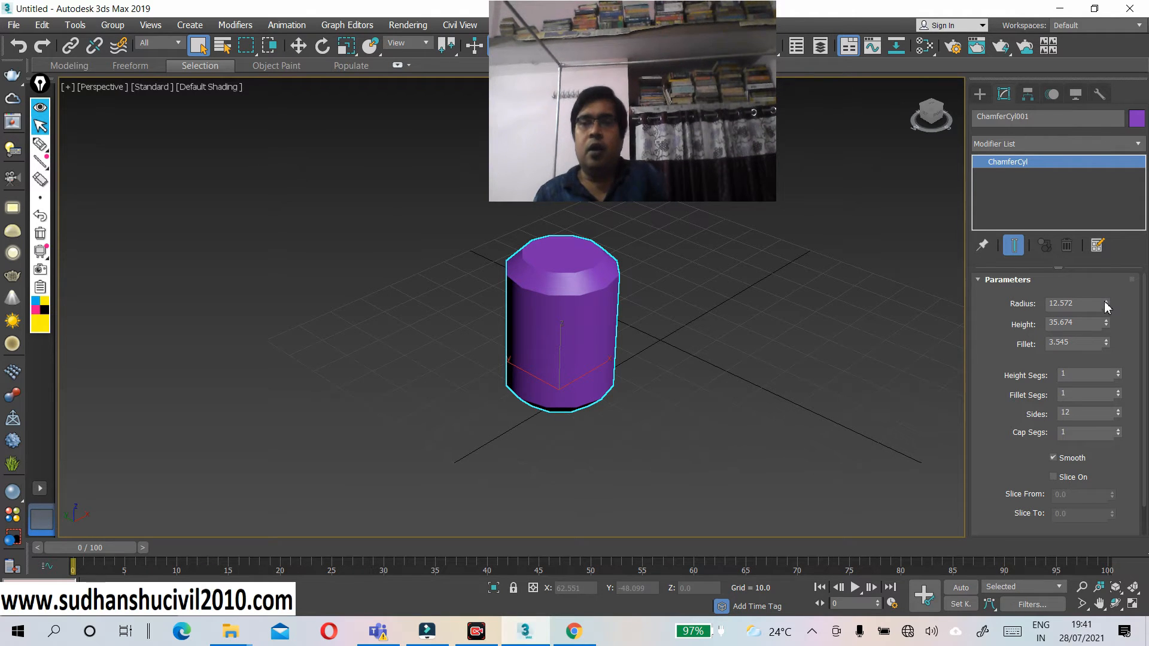
{"action": "left_click_drag", "start_coordinate": [1108, 306], "coordinate": [1102, 279]}
{"action": "left_click_drag", "start_coordinate": [1098, 257], "coordinate": [1109, 324]}
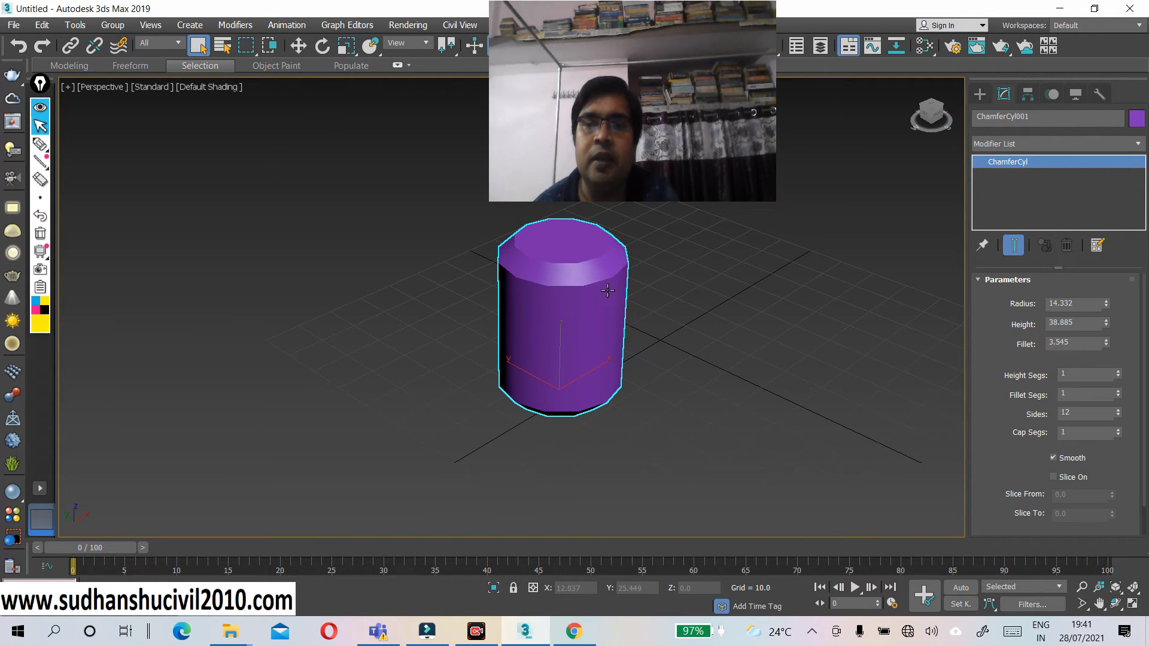
- Display the Perspective view in Hidden Line style to show the chamfer cylinder's segment edges
{"action": "scroll", "coordinate": [543, 254], "scroll_direction": "up", "scroll_amount": 3}
{"action": "scroll", "coordinate": [582, 297], "scroll_direction": "up", "scroll_amount": 3}
{"action": "mouse_move", "coordinate": [583, 297]}
{"action": "middle_mouse_down"}
{"action": "mouse_move", "coordinate": [526, 337]}
{"action": "mouse_move", "coordinate": [377, 331]}
{"action": "middle_mouse_up"}
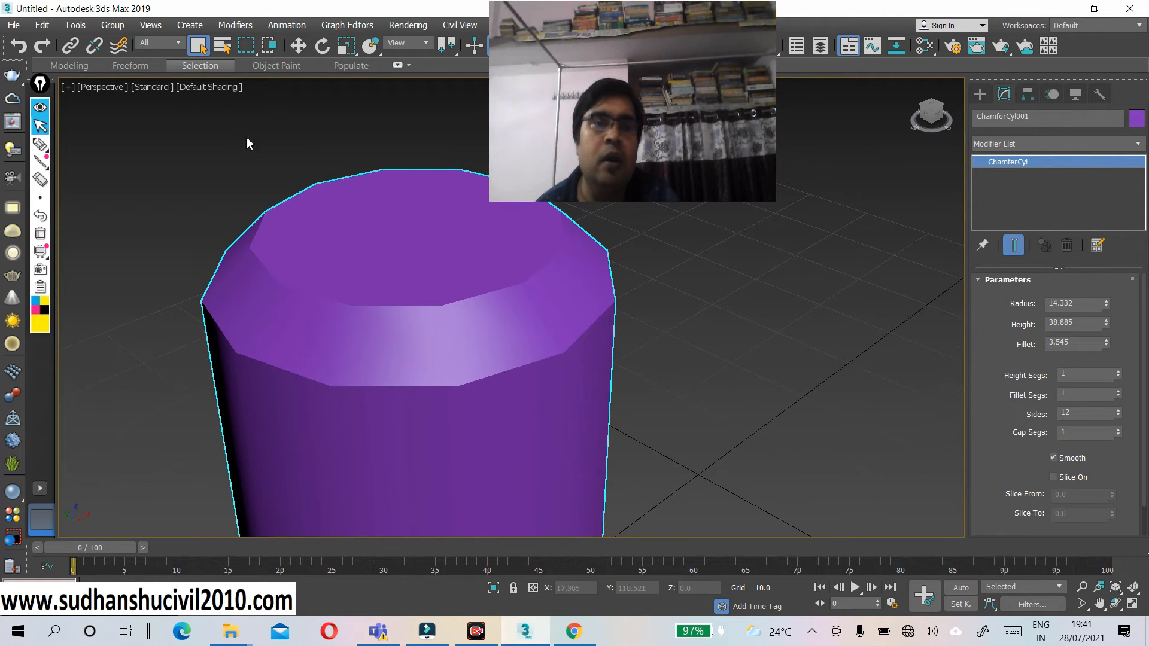
{"action": "left_click", "coordinate": [221, 90]}
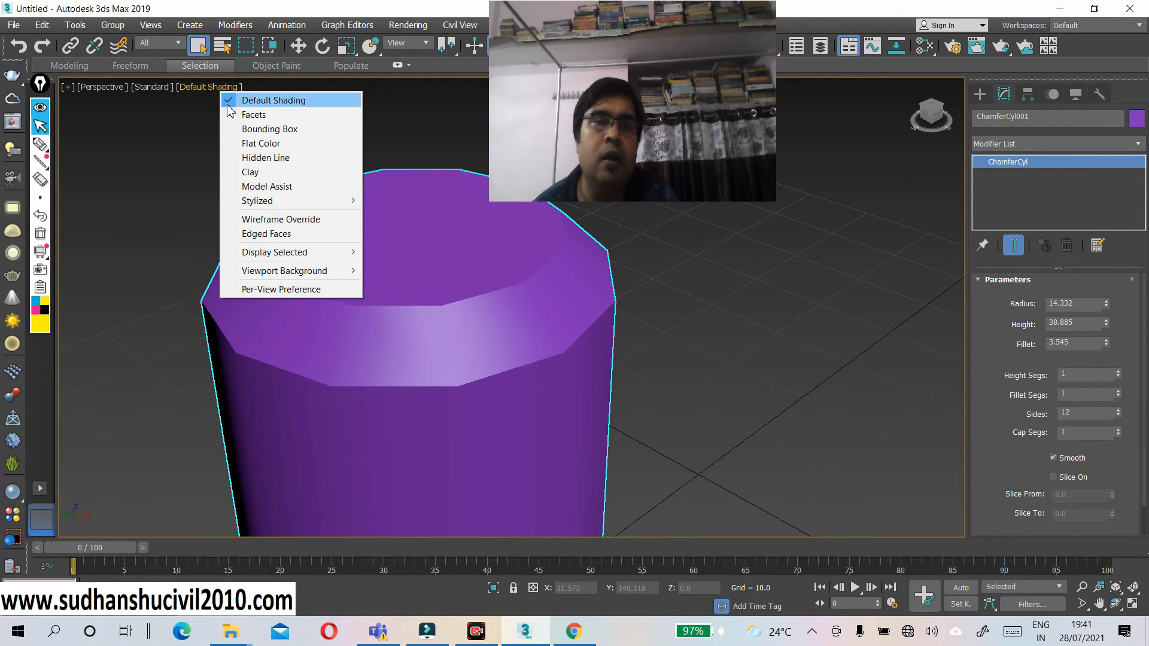
{"action": "left_click", "coordinate": [261, 155]}
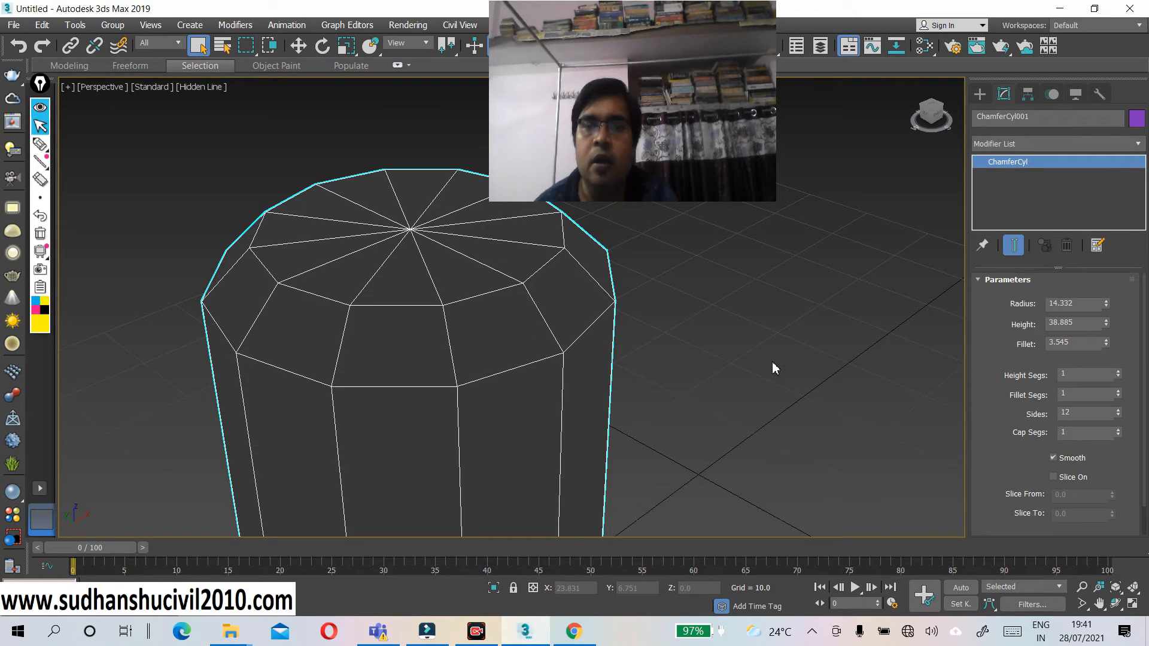
{"action": "scroll", "coordinate": [814, 372], "scroll_direction": "down", "scroll_amount": 3}
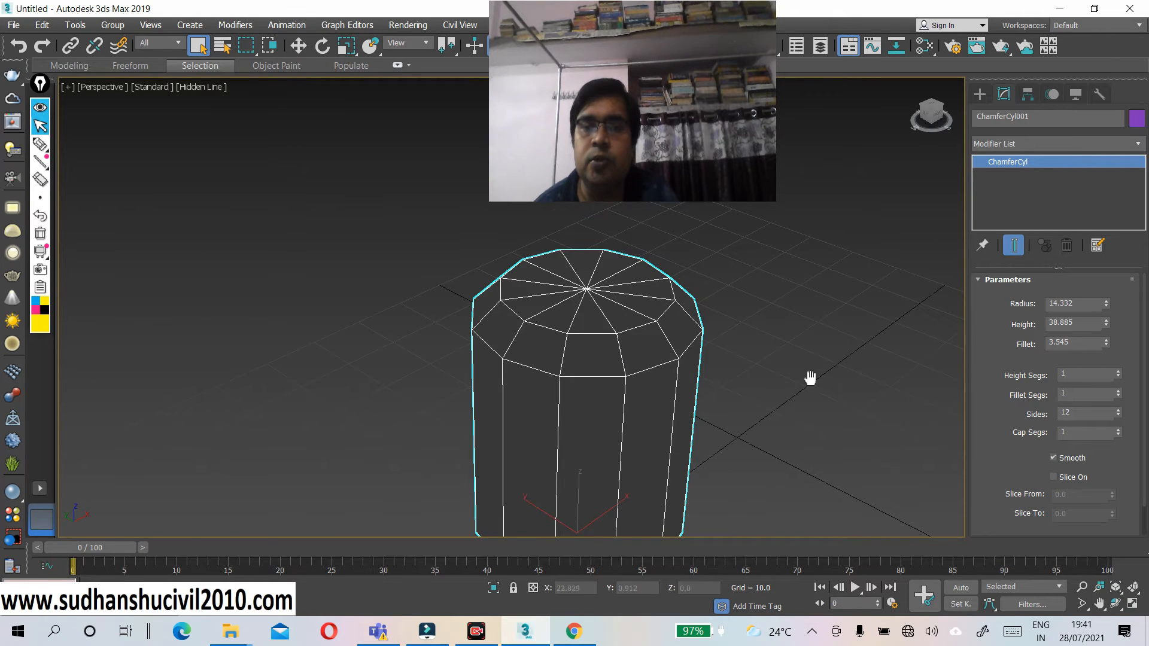
{"action": "middle_click_drag", "start_coordinate": [810, 378], "coordinate": [762, 302]}
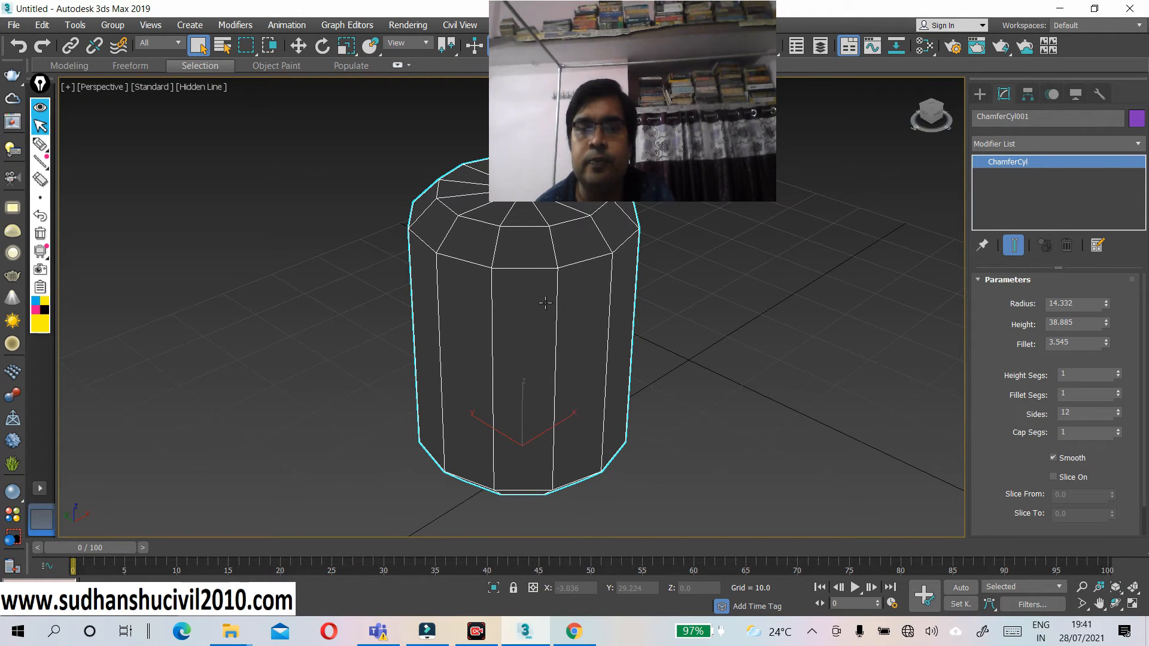
- Try 2 height segments and extra fillet segments on the chamfer cylinder, returning both counts to 1
{"action": "left_click", "coordinate": [1118, 372]}
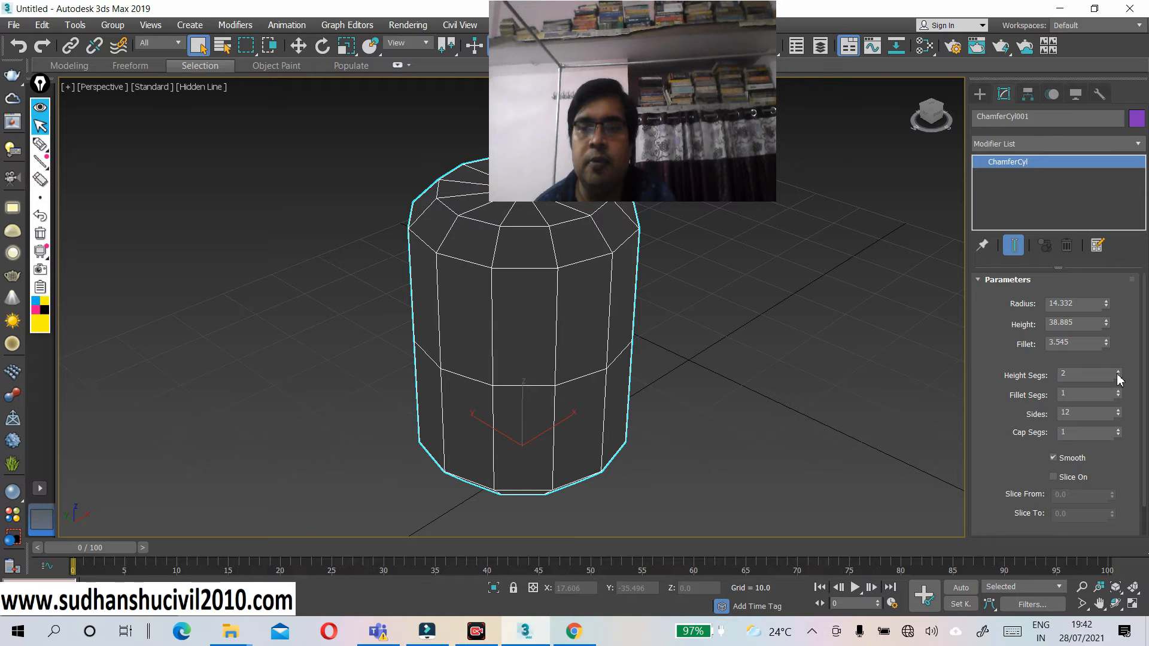
{"action": "mouse_move", "coordinate": [1119, 375]}
{"action": "left_mouse_down"}
{"action": "mouse_move", "coordinate": [1118, 360]}
{"action": "mouse_move", "coordinate": [1118, 376]}
{"action": "left_mouse_up"}
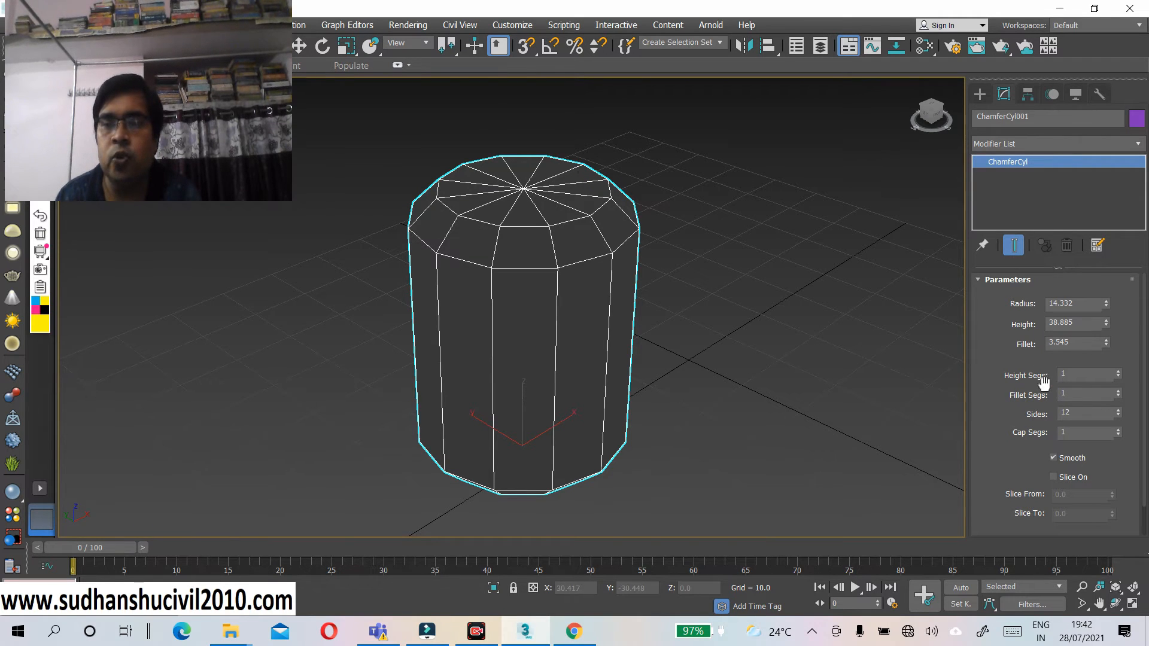
{"action": "left_click", "coordinate": [1119, 393]}
{"action": "left_click_drag", "start_coordinate": [1119, 395], "coordinate": [1119, 395]}
{"action": "right_click", "coordinate": [1119, 395]}
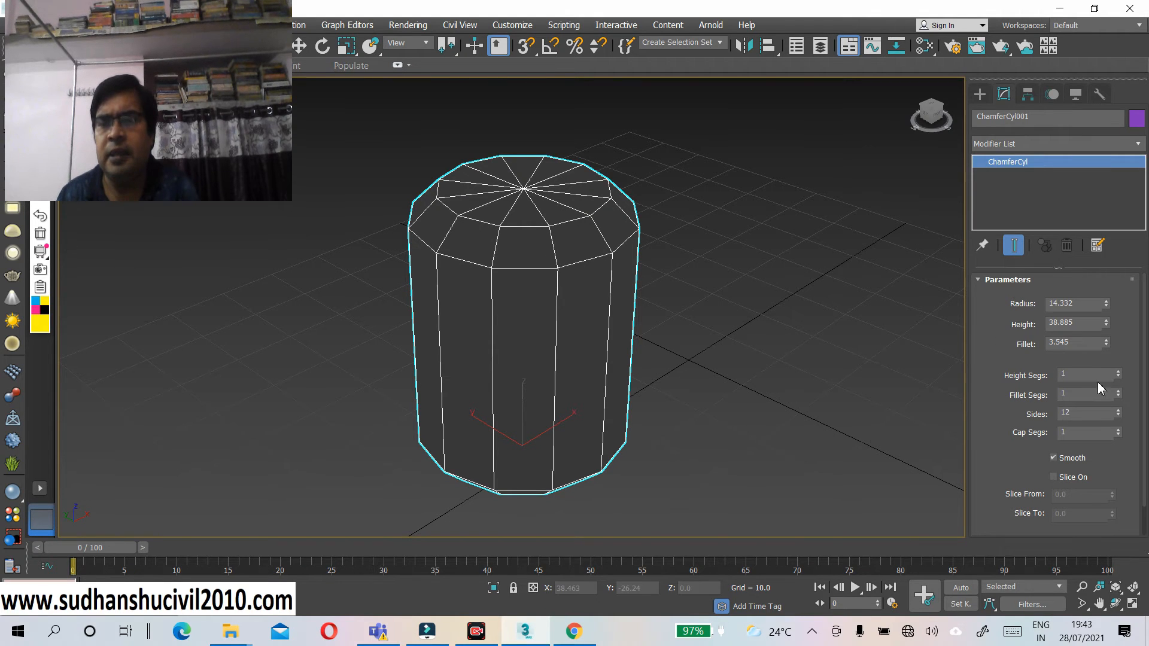
- Set the chamfer cylinder's fillet segments to 18 and view the rounded edge in Default Shading
{"action": "left_click_drag", "start_coordinate": [1118, 393], "coordinate": [1117, 392]}
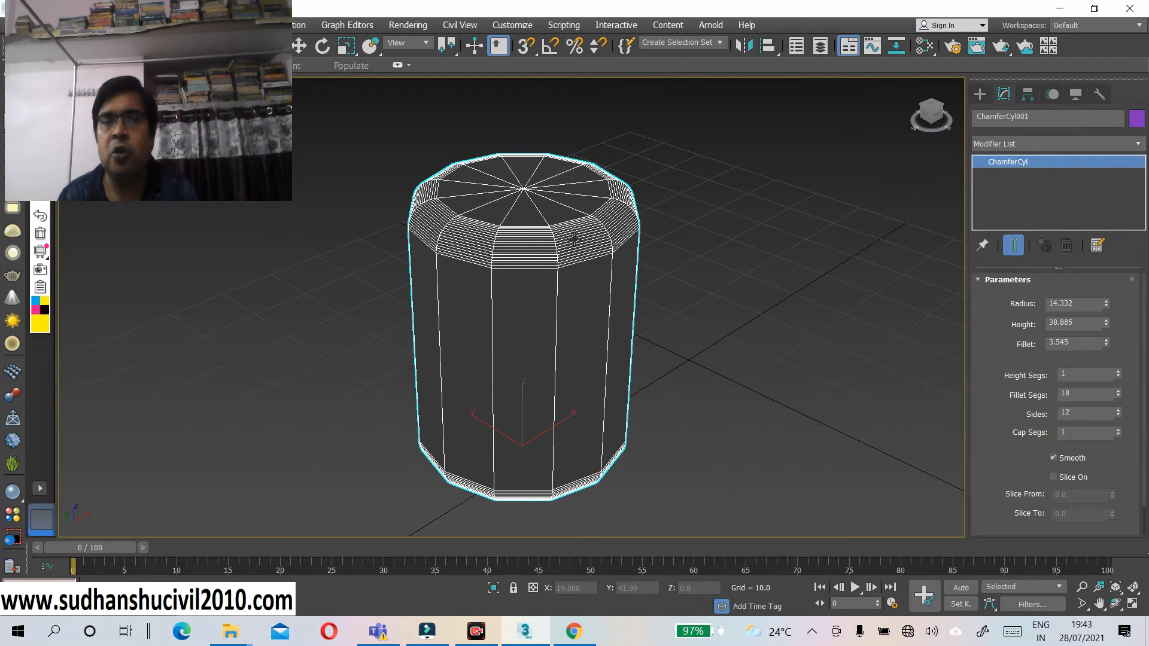
{"action": "left_click_drag", "start_coordinate": [228, 112], "coordinate": [855, 104]}
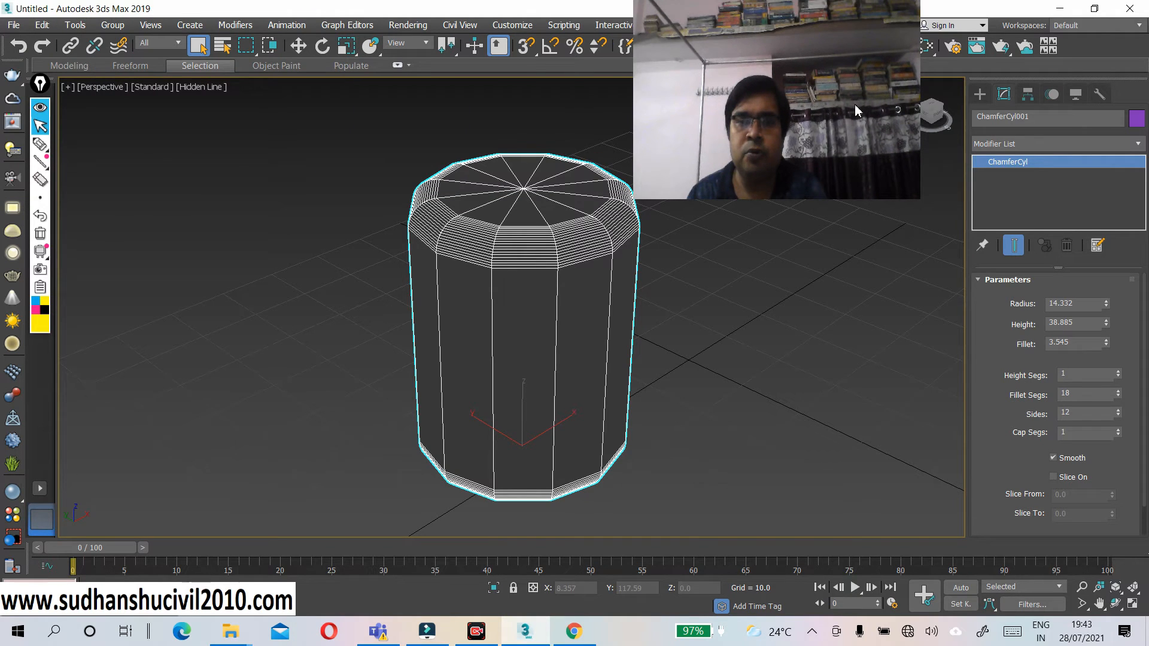
{"action": "left_click", "coordinate": [210, 87]}
{"action": "left_click", "coordinate": [243, 103]}
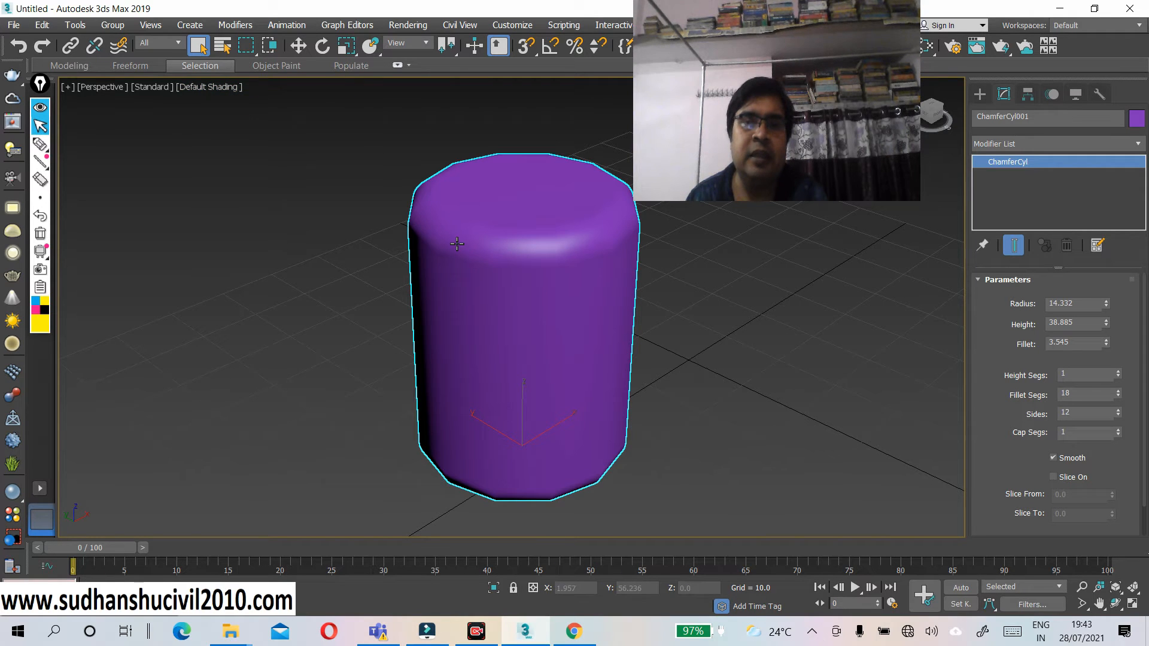
- Reset the chamfer cylinder's fillet segments to 1 for comparison and raise them to 8
{"action": "left_click", "coordinate": [1118, 392]}
{"action": "right_click", "coordinate": [1120, 396]}
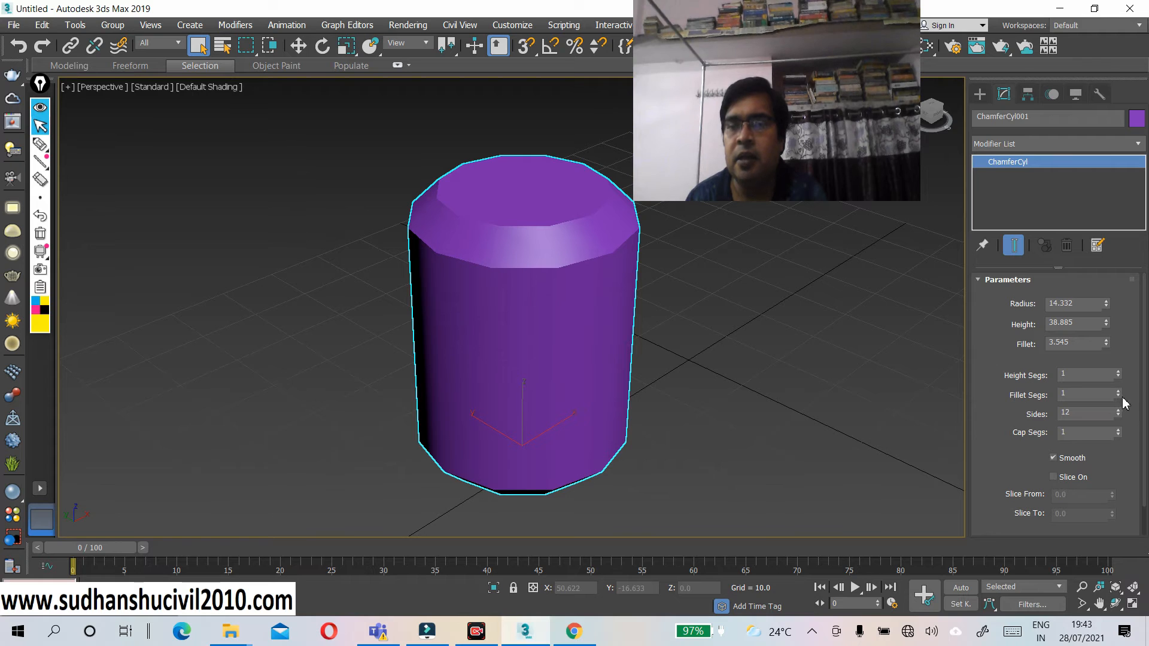
{"action": "left_click_drag", "start_coordinate": [1121, 397], "coordinate": [1122, 390]}
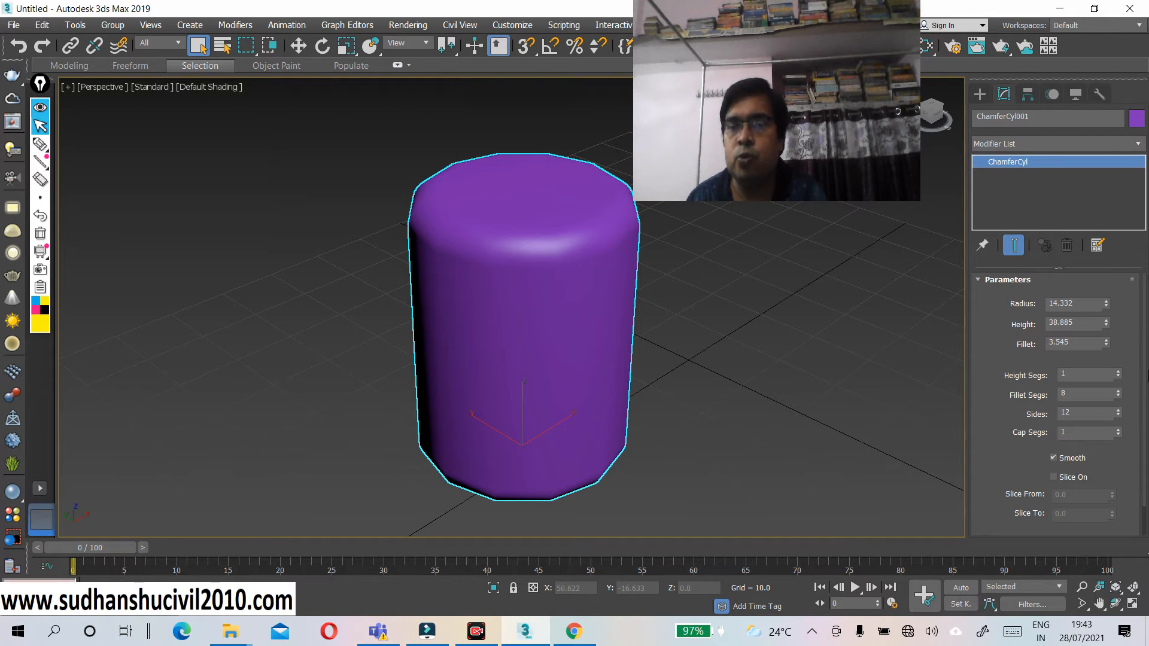
- Show the chamfer cylinder in Hidden Line style, raise its sides to 20 and reduce them to 9
{"action": "left_click", "coordinate": [190, 90]}
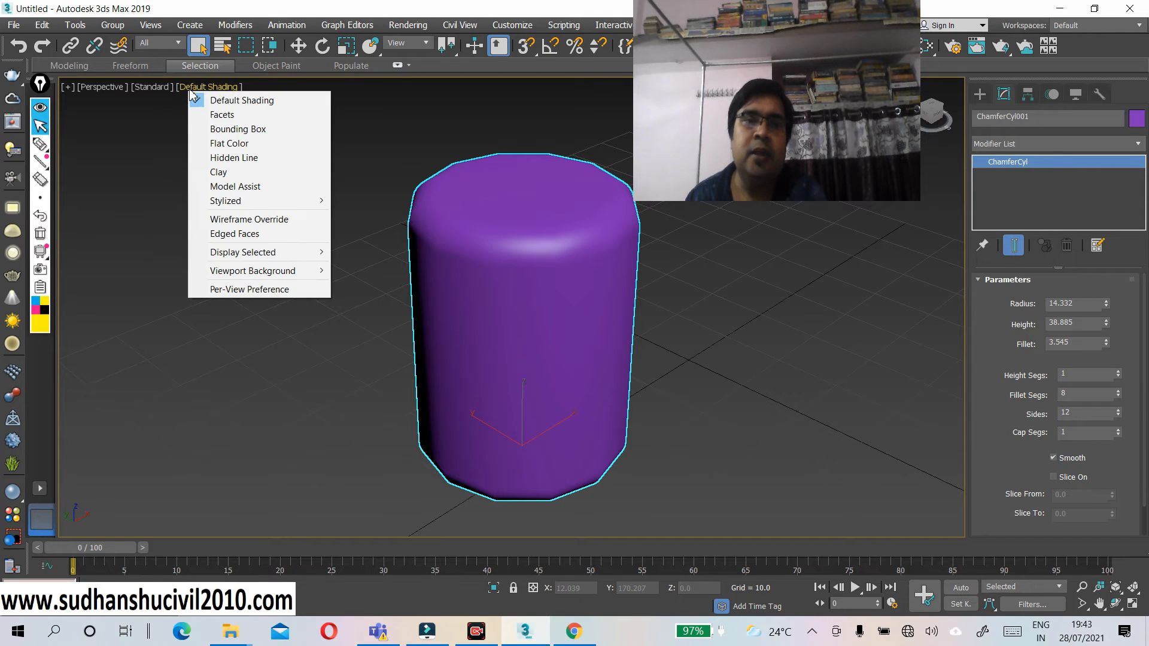
{"action": "left_click", "coordinate": [234, 159]}
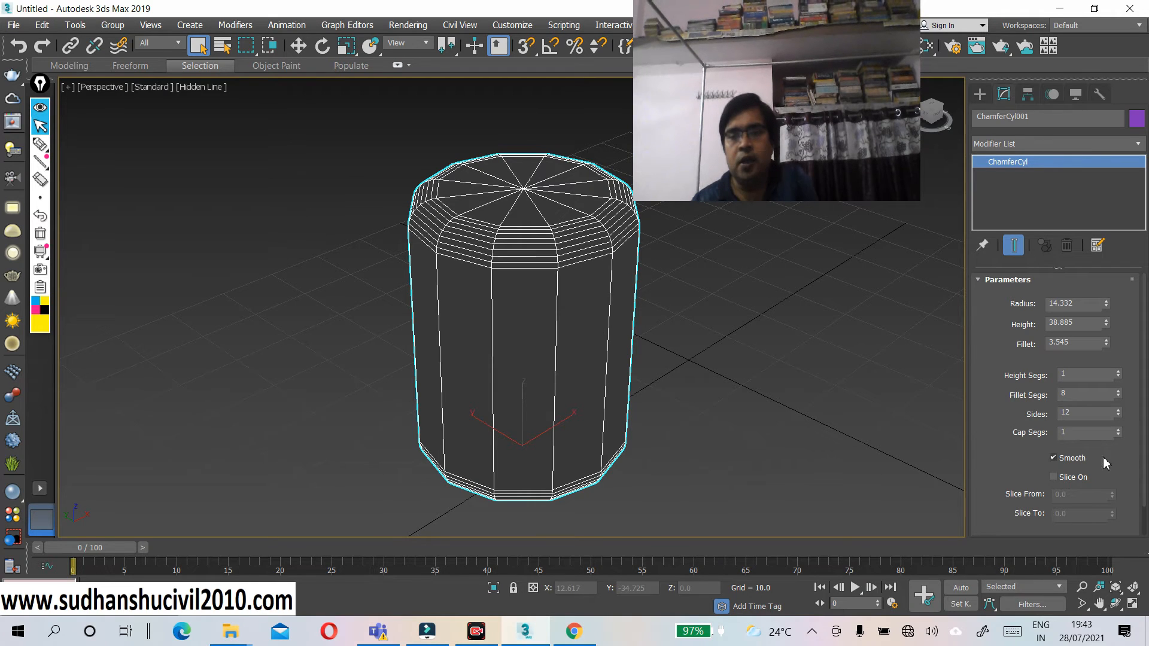
{"action": "left_click", "coordinate": [1119, 411]}
{"action": "left_click", "coordinate": [1118, 411]}
{"action": "left_click", "coordinate": [1118, 410]}
{"action": "left_click", "coordinate": [1119, 411]}
{"action": "left_click", "coordinate": [1118, 410]}
{"action": "left_click", "coordinate": [1118, 410]}
{"action": "left_click", "coordinate": [1119, 410]}
{"action": "left_click", "coordinate": [1118, 411]}
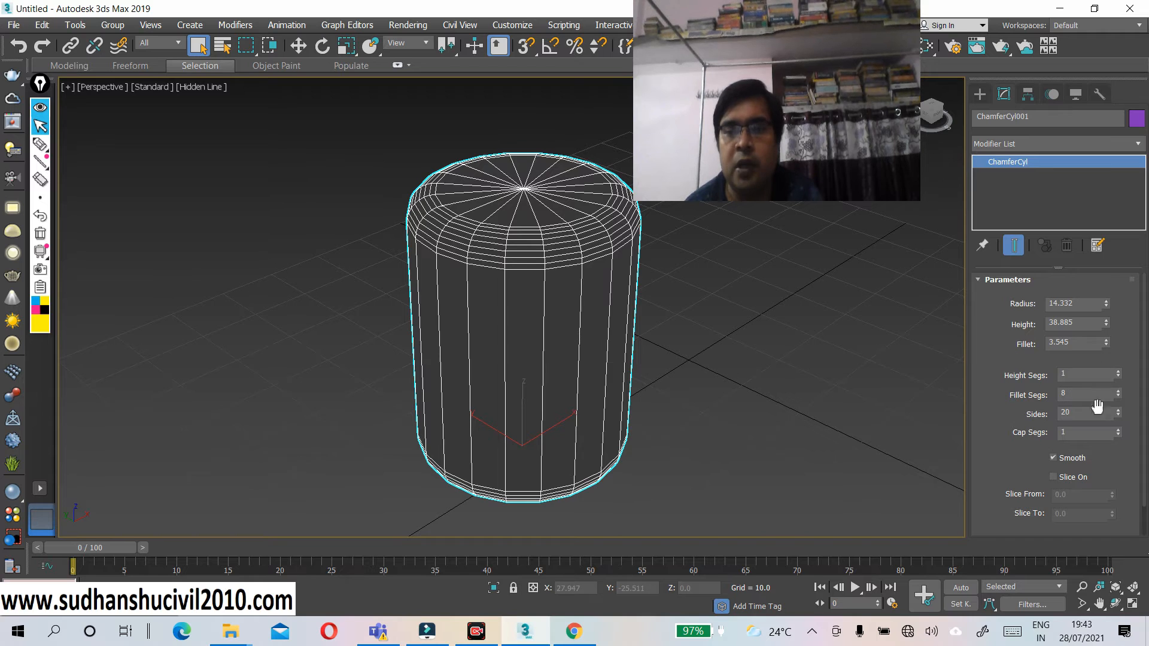
{"action": "left_click", "coordinate": [1118, 413]}
{"action": "left_click_drag", "start_coordinate": [1118, 413], "coordinate": [1118, 420]}
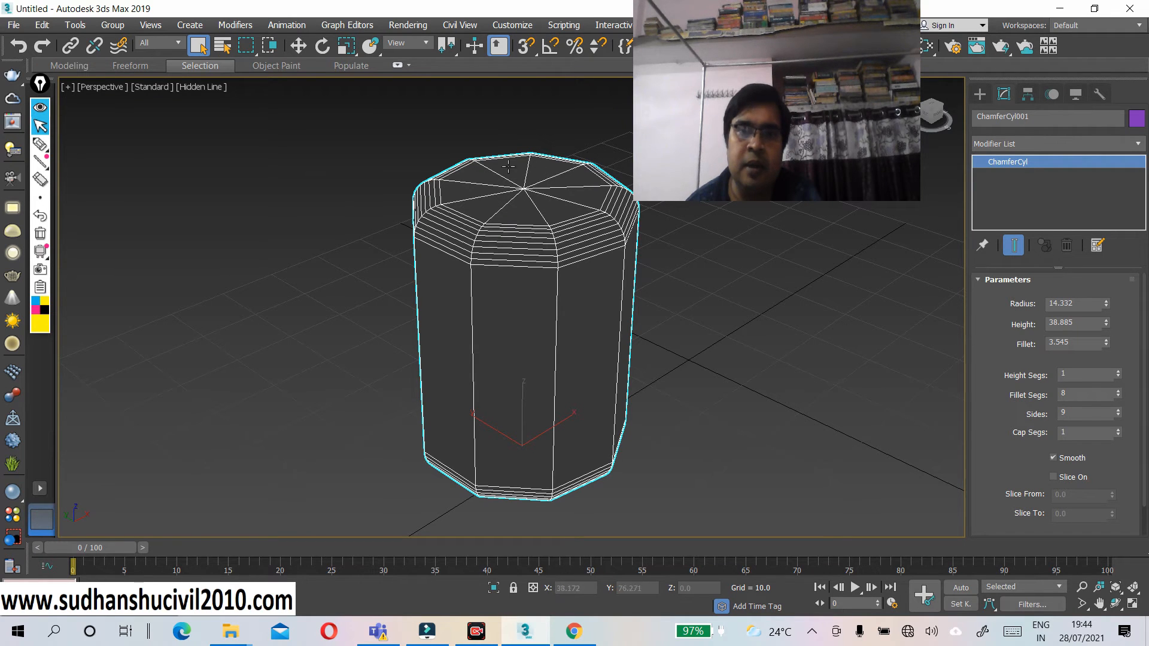
- Set the chamfer cylinder's cap segments to 6 and return the viewport to Default Shading
{"action": "left_click", "coordinate": [1119, 431]}
{"action": "left_click", "coordinate": [1120, 430]}
{"action": "left_click", "coordinate": [1120, 430]}
{"action": "left_click", "coordinate": [1120, 430]}
{"action": "left_click", "coordinate": [1120, 430]}
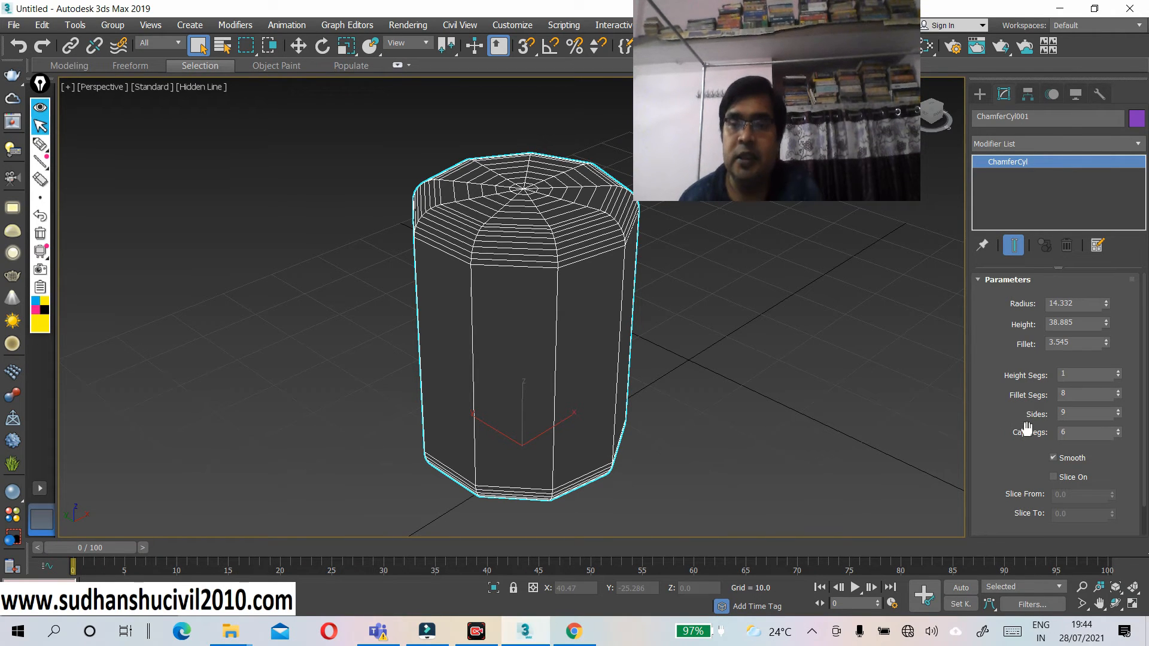
{"action": "left_click", "coordinate": [198, 88]}
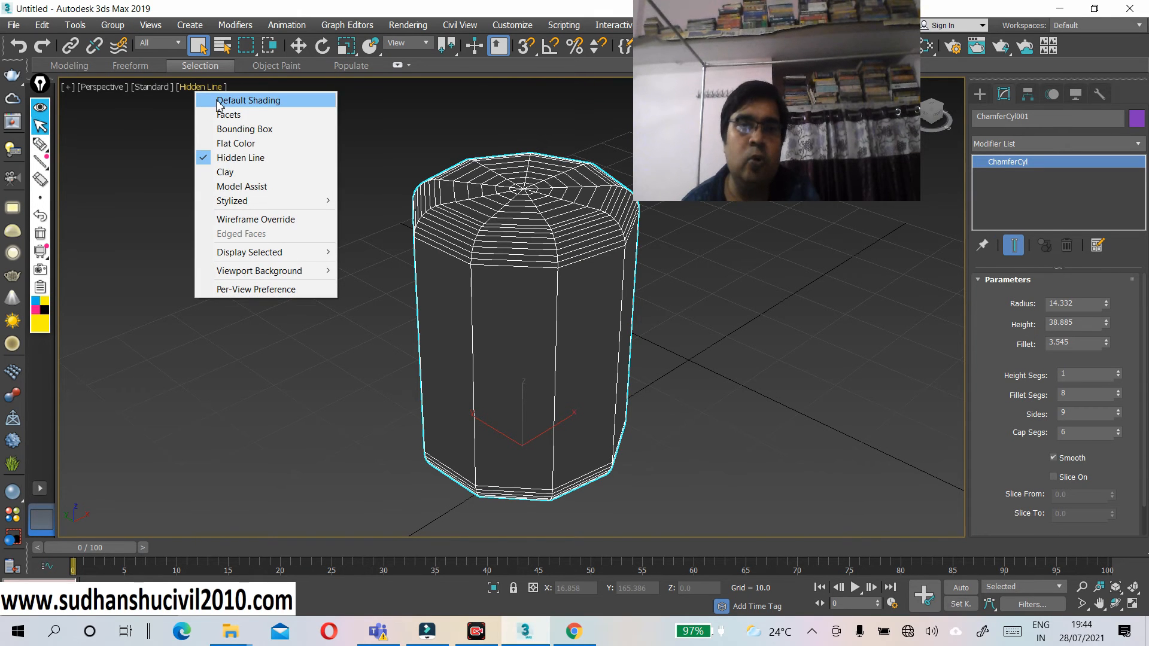
{"action": "left_click", "coordinate": [220, 102]}
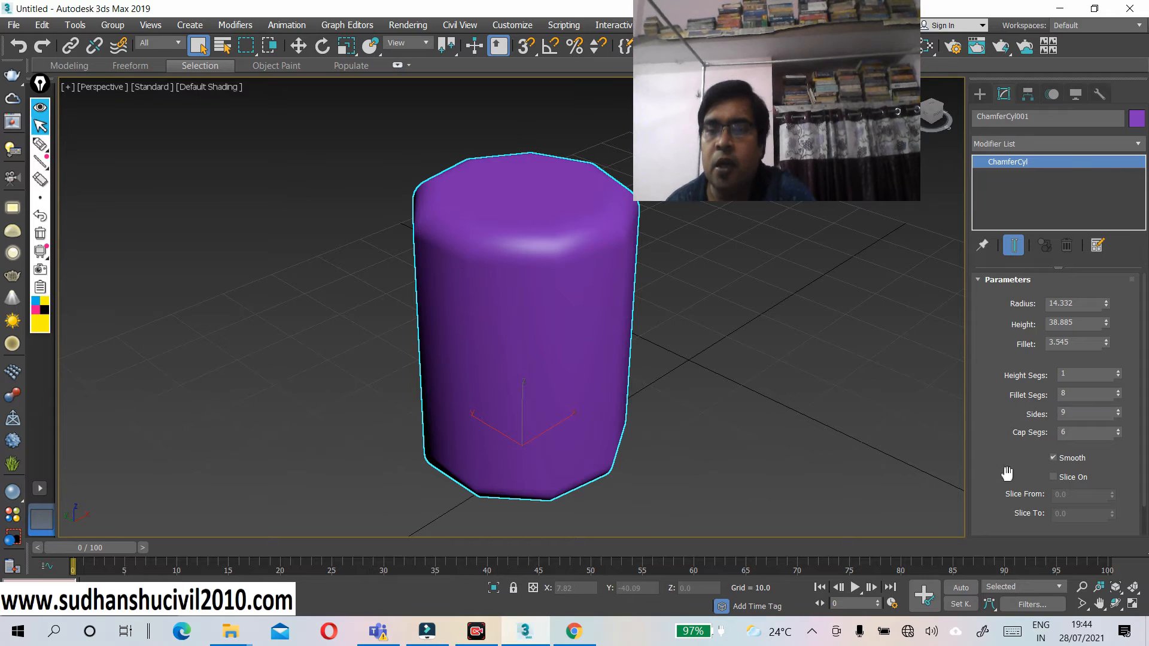
- Turn the chamfer cylinder's smoothing off and back on, and enable slicing with Slice From raised to 90 and 104.5
{"action": "left_click", "coordinate": [1054, 458]}
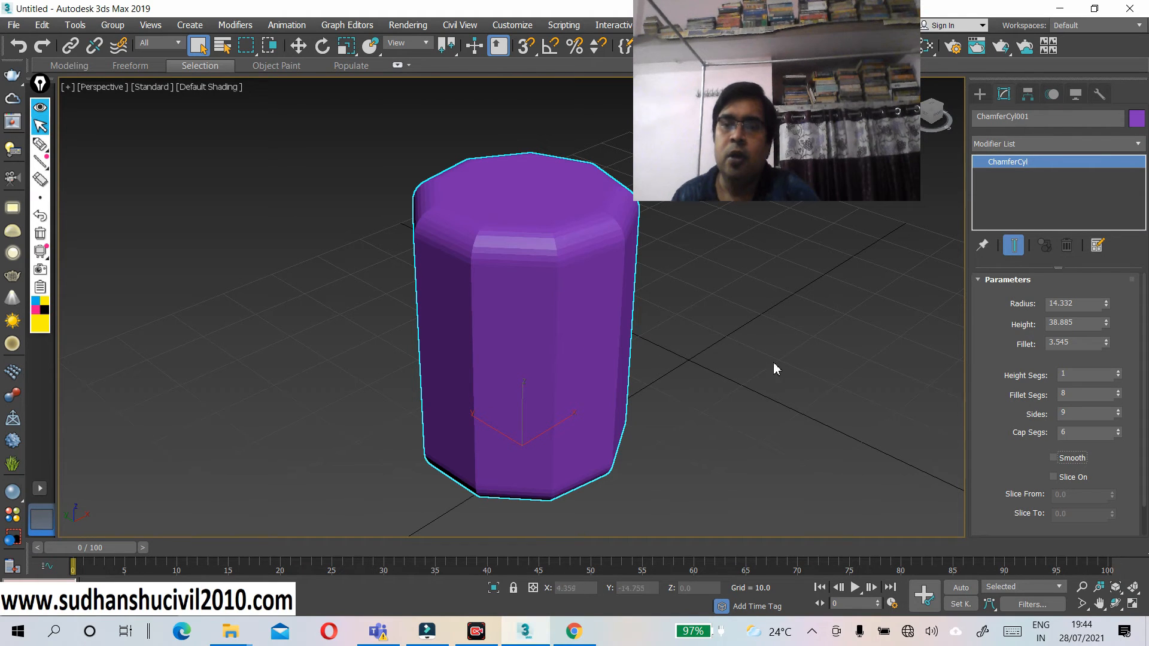
{"action": "left_click", "coordinate": [1055, 458]}
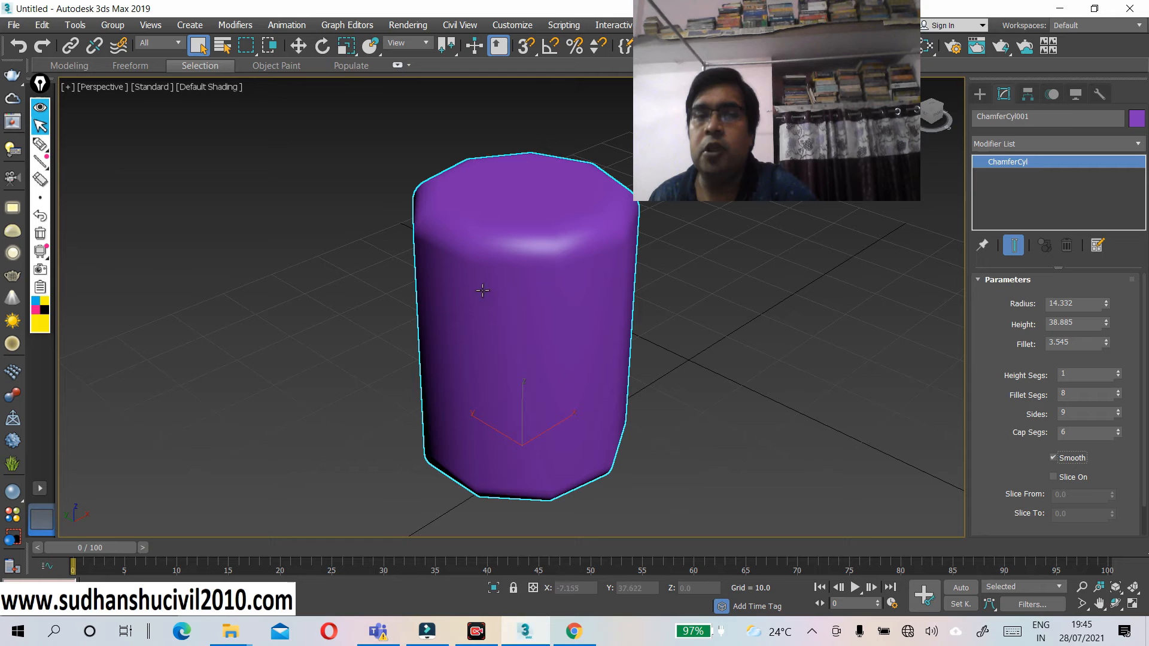
{"action": "left_click", "coordinate": [1054, 477]}
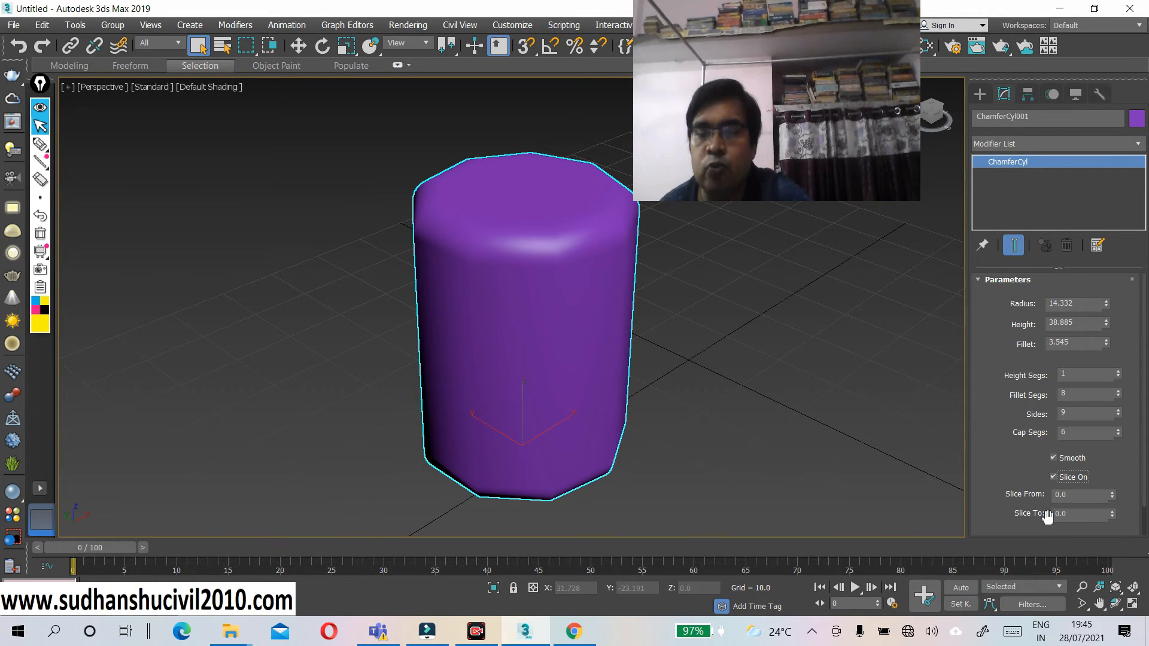
{"action": "scroll", "coordinate": [1047, 515], "scroll_direction": "down", "scroll_amount": 2}
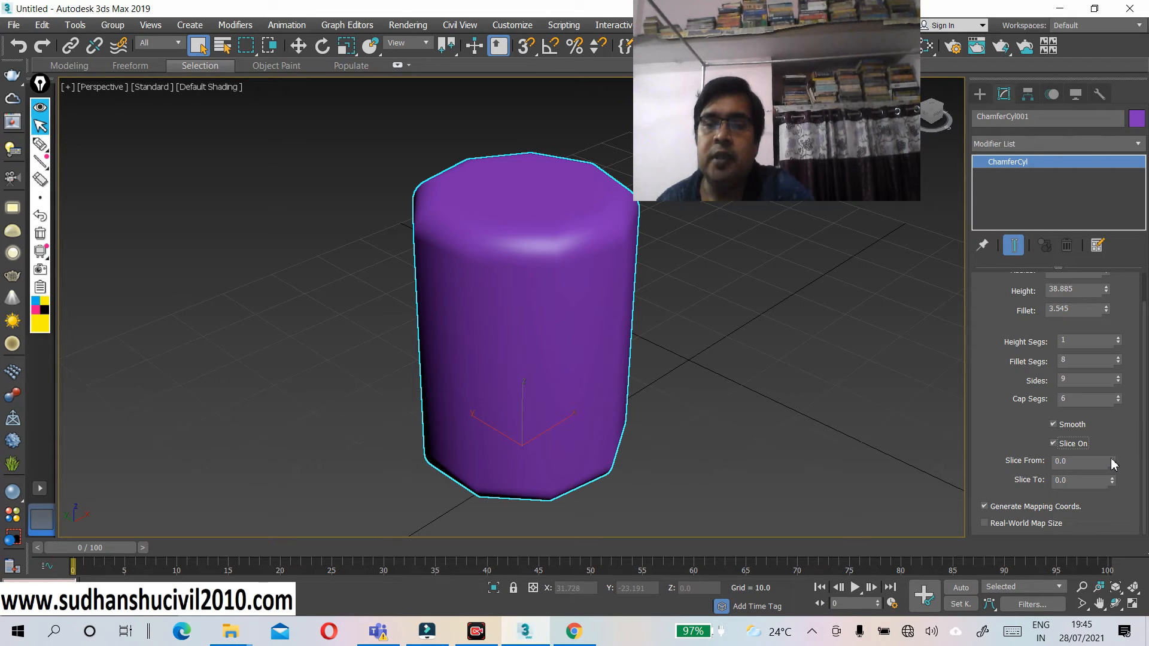
{"action": "left_click_drag", "start_coordinate": [1114, 463], "coordinate": [1059, 346]}
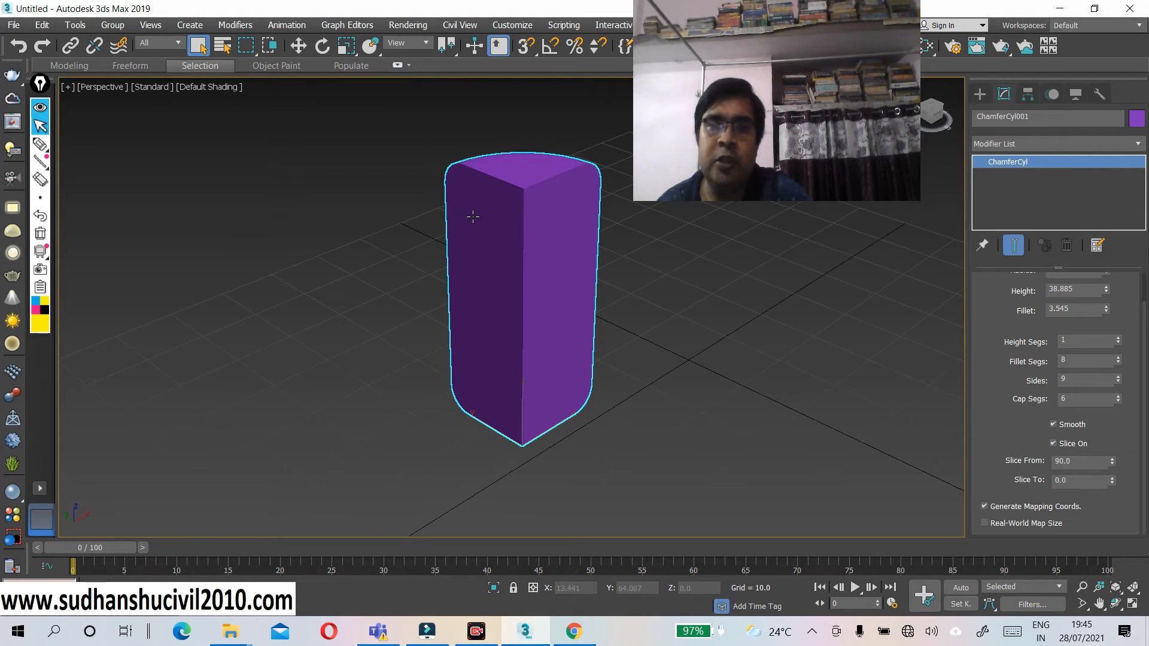
{"action": "left_click_drag", "start_coordinate": [1111, 466], "coordinate": [1110, 443]}
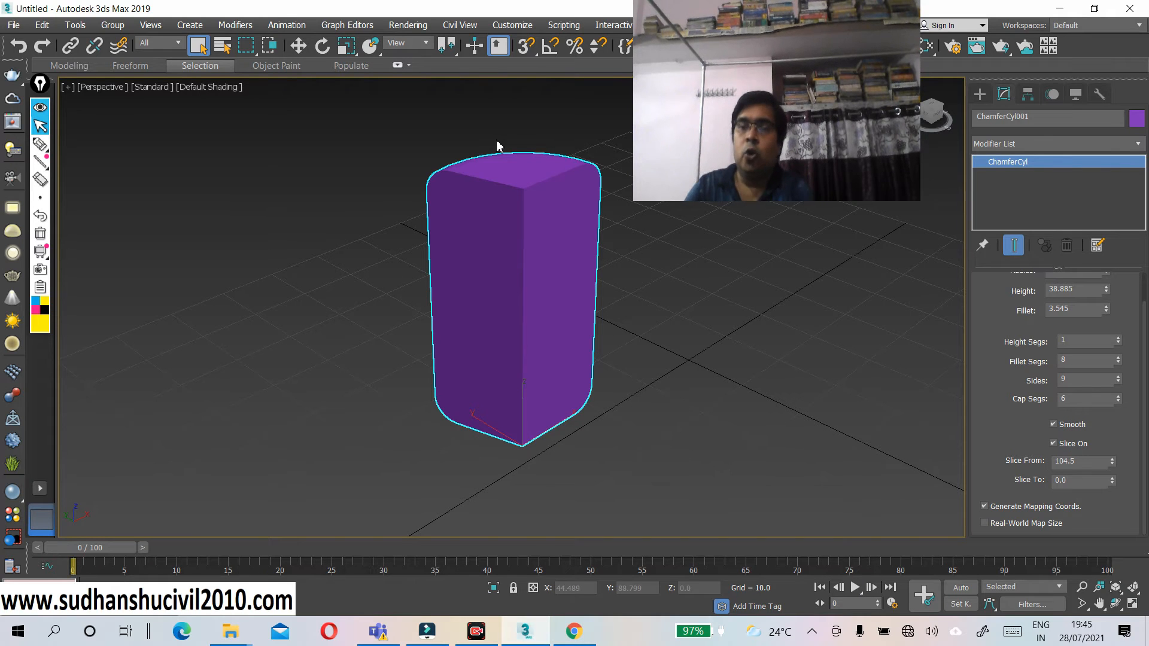
- Try Slice To at 30.5 on the chamfer cylinder and bring it down to -42.5
{"action": "left_click", "coordinate": [1113, 478]}
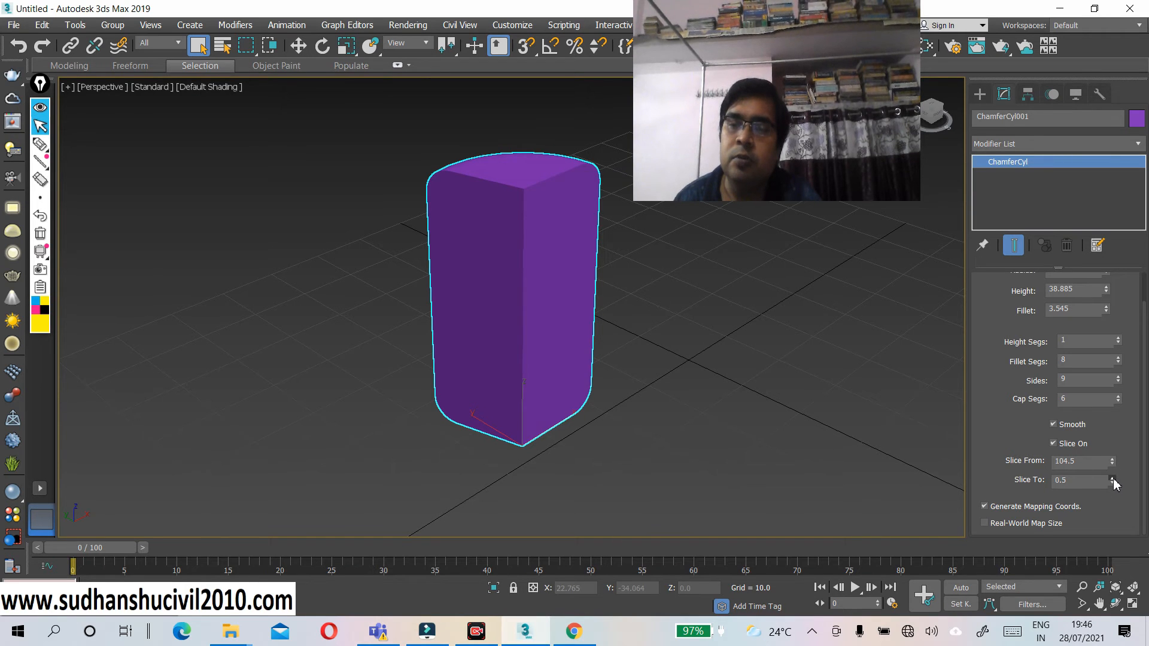
{"action": "left_click_drag", "start_coordinate": [1114, 477], "coordinate": [1115, 443]}
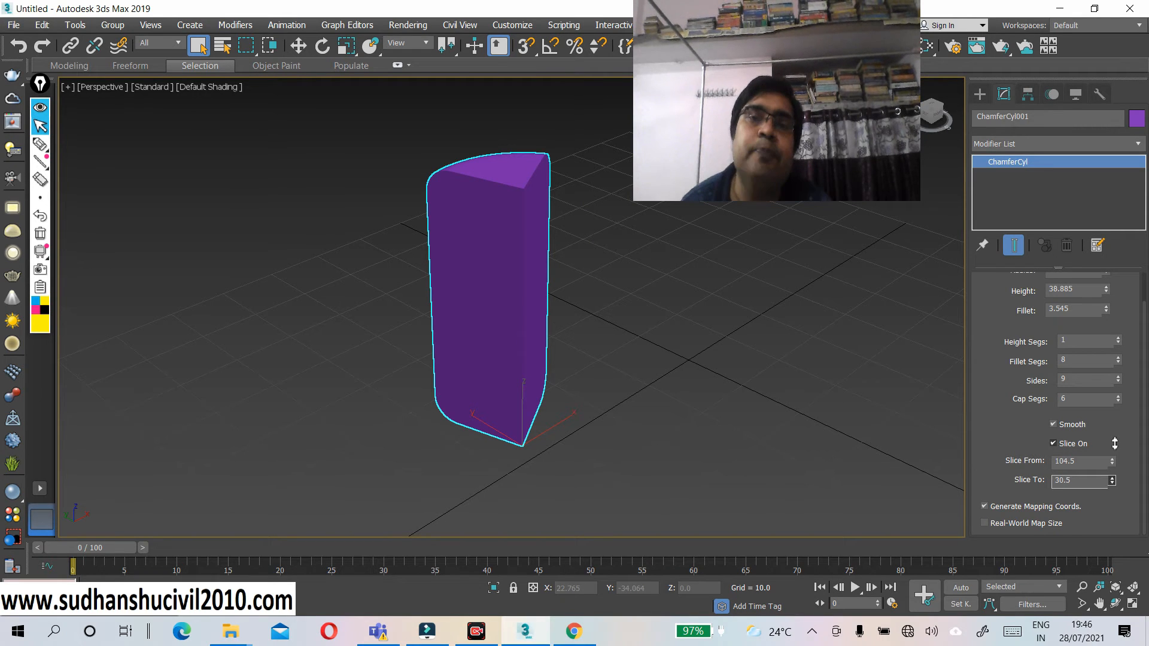
{"action": "left_click_drag", "start_coordinate": [1115, 443], "coordinate": [1108, 536]}
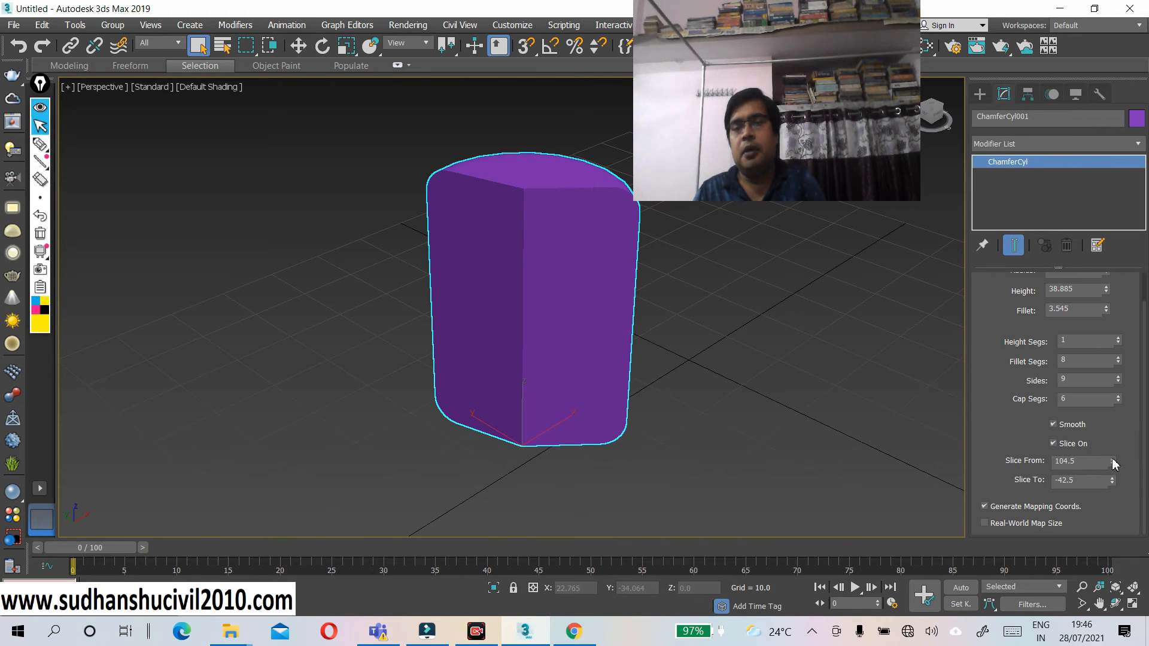
- Raise the chamfer cylinder's Slice From to 120.5, lower it to 84, and turn slicing off
{"action": "left_click_drag", "start_coordinate": [1114, 465], "coordinate": [1111, 446]}
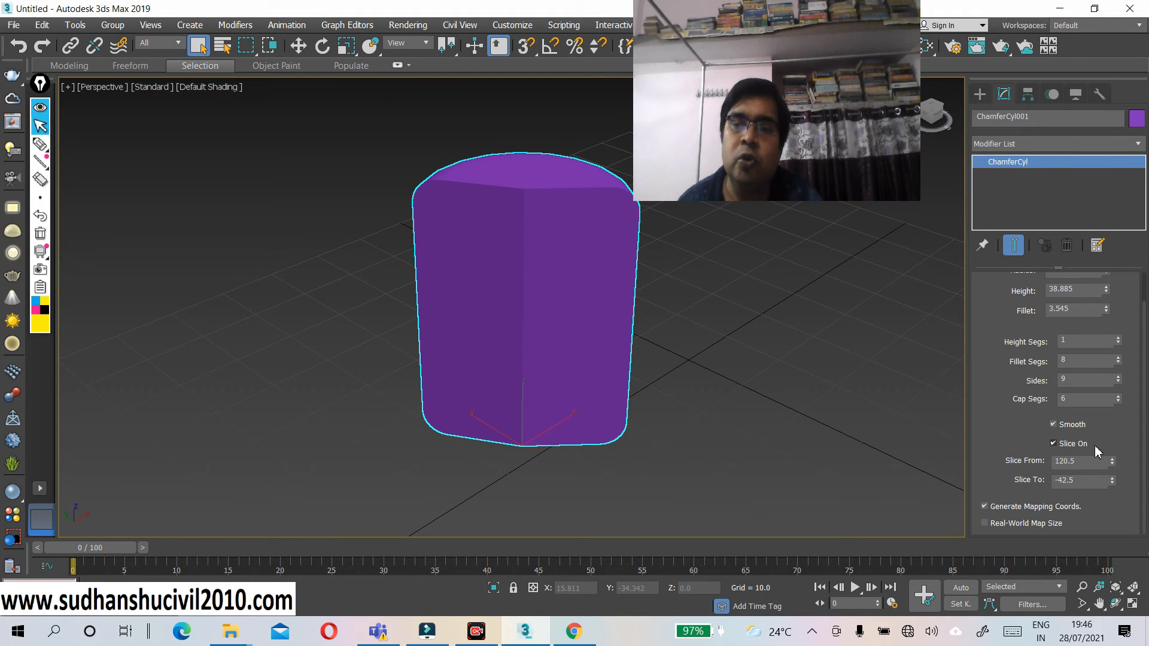
{"action": "left_click_drag", "start_coordinate": [1113, 462], "coordinate": [1121, 510]}
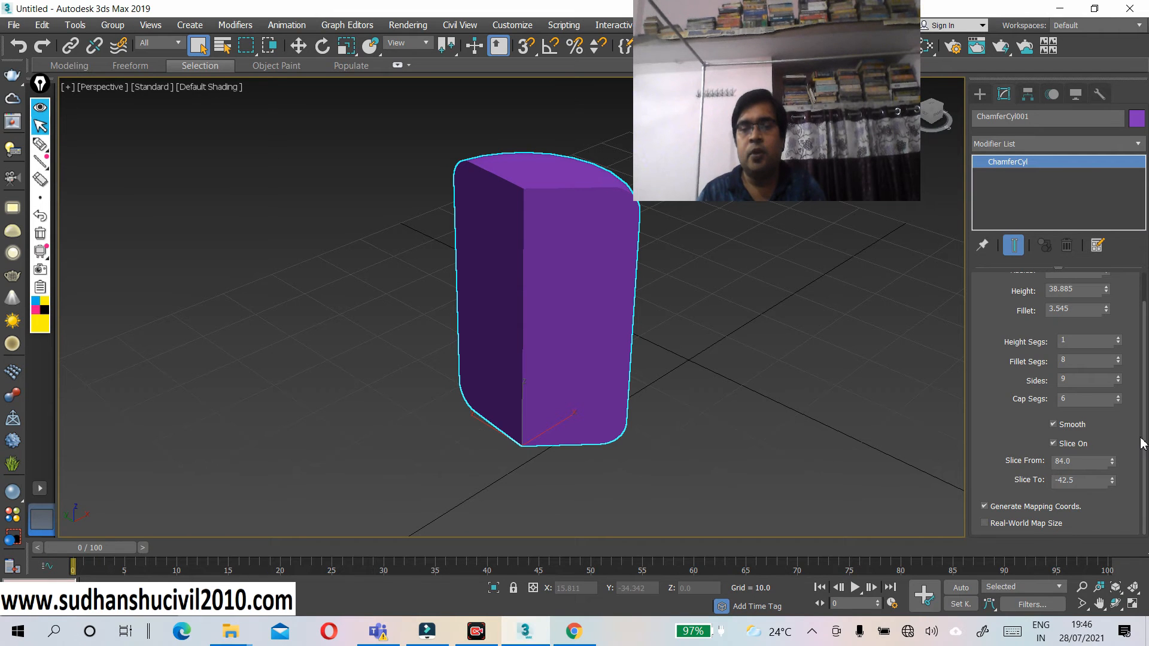
{"action": "scroll", "coordinate": [1098, 427], "scroll_direction": "up", "scroll_amount": 2}
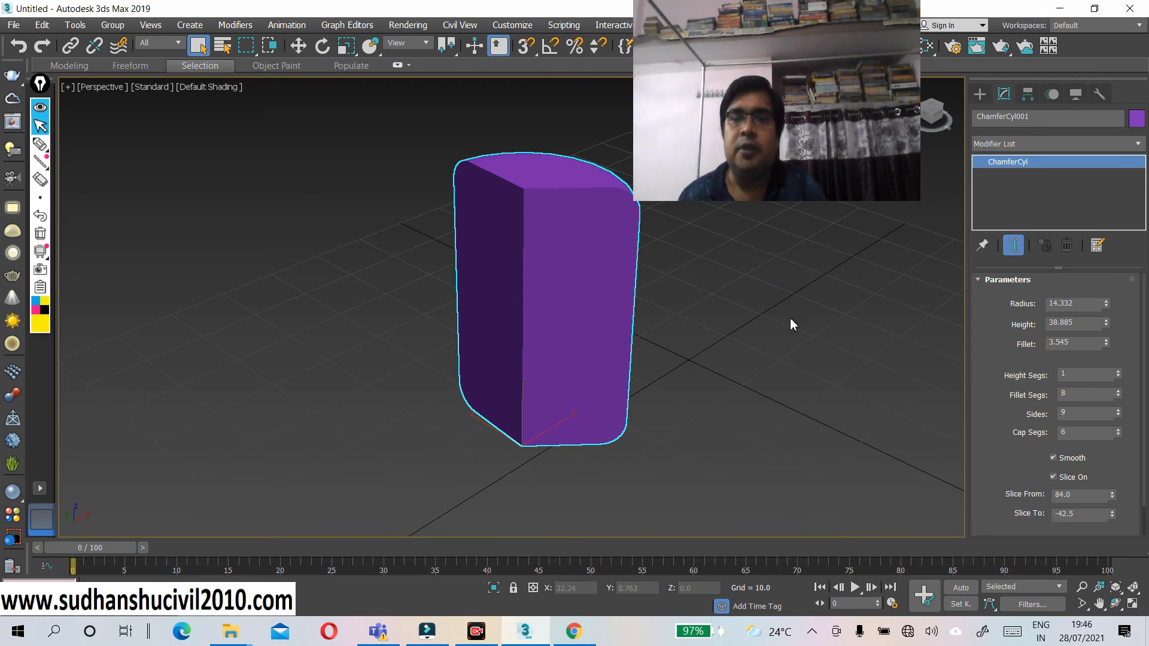
{"action": "left_click", "coordinate": [1052, 477]}
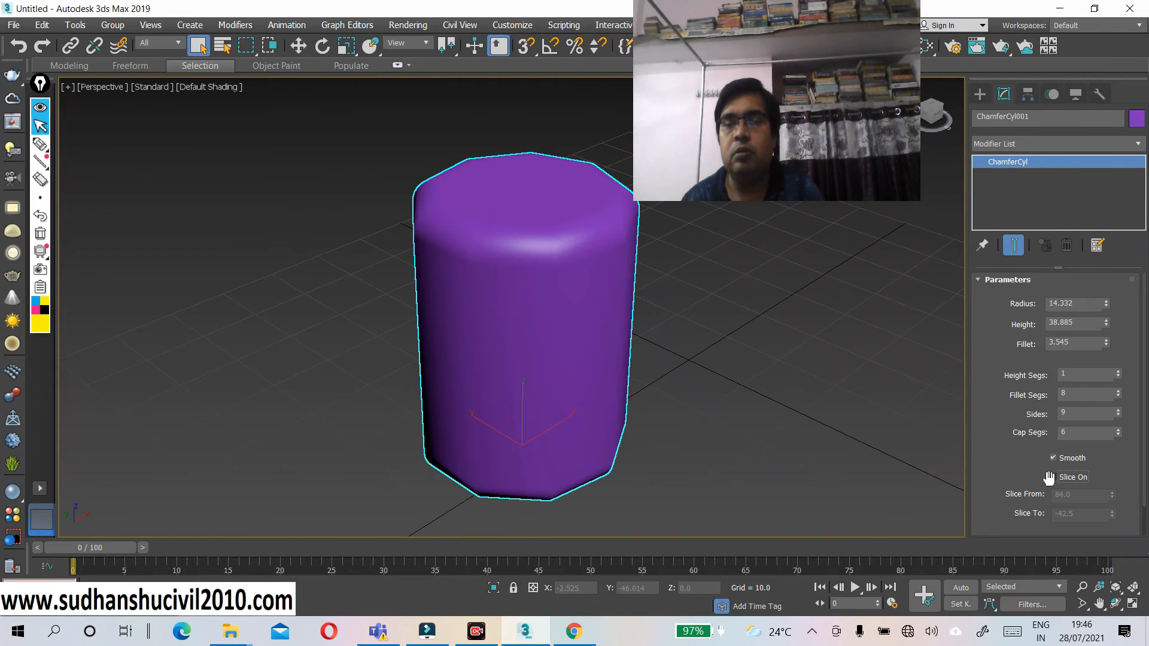
- Create an oil tank beside the chamfer cylinder, about 13.9 in radius, 46.4 high, with a cap height of about 9.6
{"action": "scroll", "coordinate": [523, 332], "scroll_direction": "down", "scroll_amount": 3}
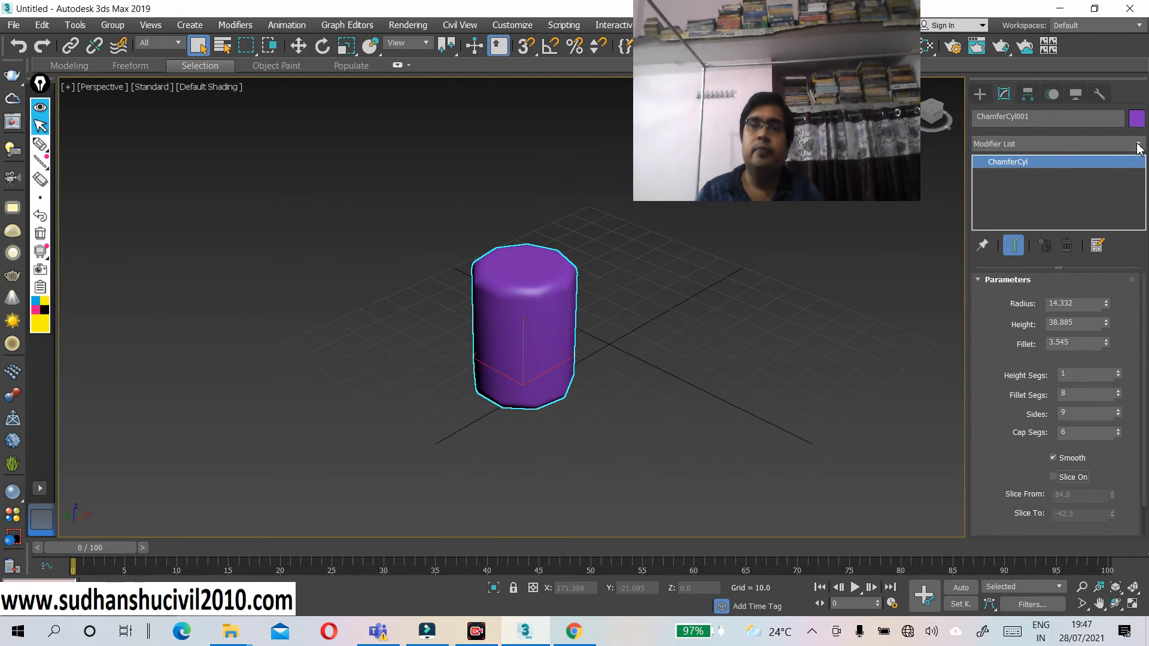
{"action": "left_click", "coordinate": [981, 95]}
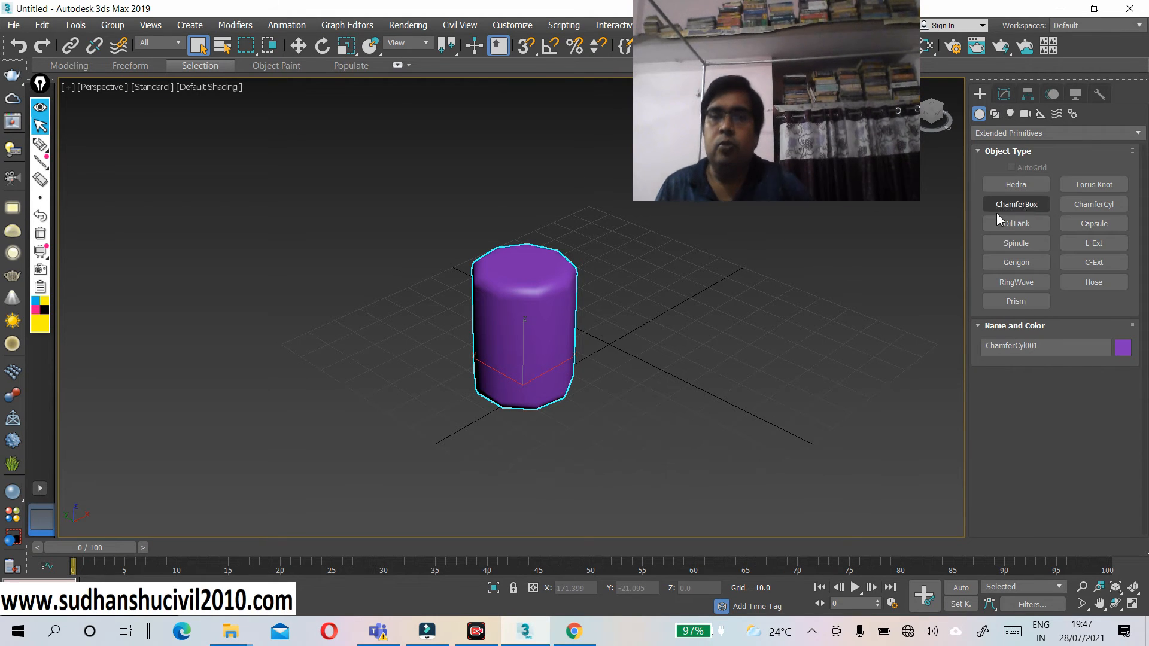
{"action": "middle_click_drag", "start_coordinate": [566, 303], "coordinate": [416, 296]}
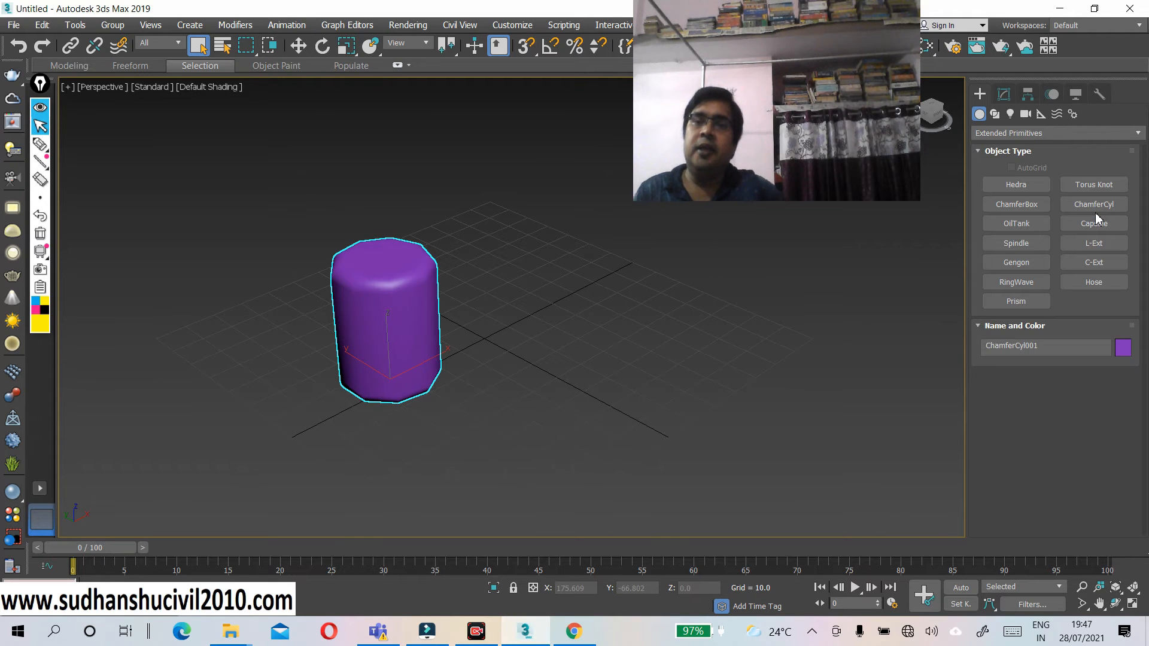
{"action": "left_click", "coordinate": [998, 223]}
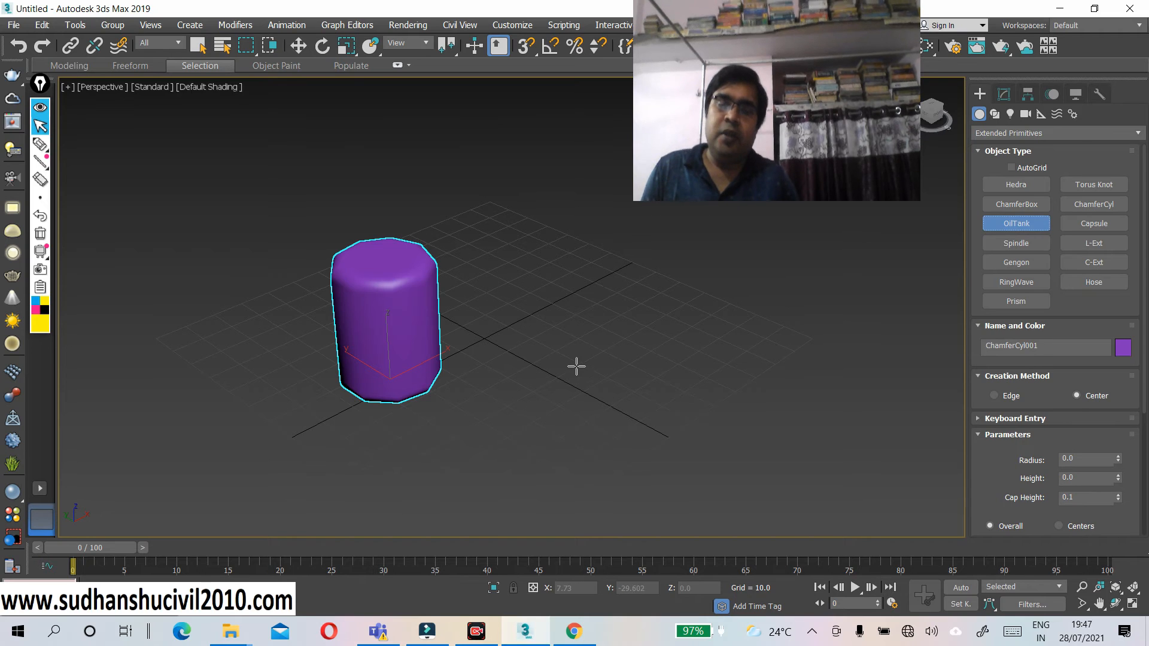
{"action": "left_click_drag", "start_coordinate": [590, 361], "coordinate": [639, 367]}
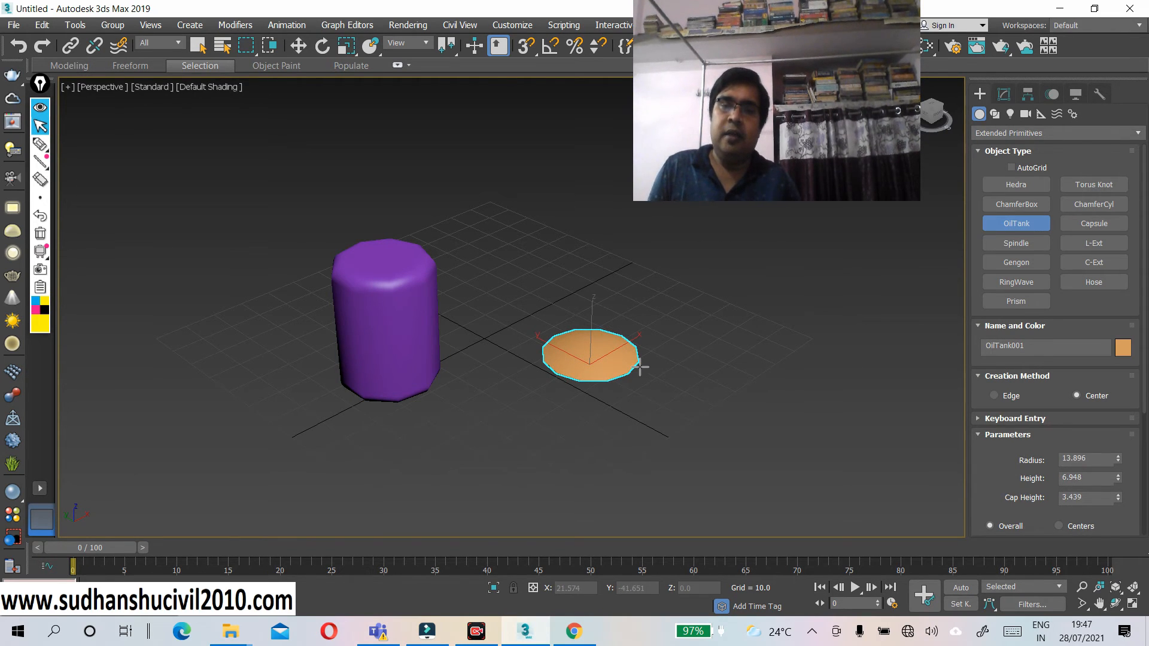
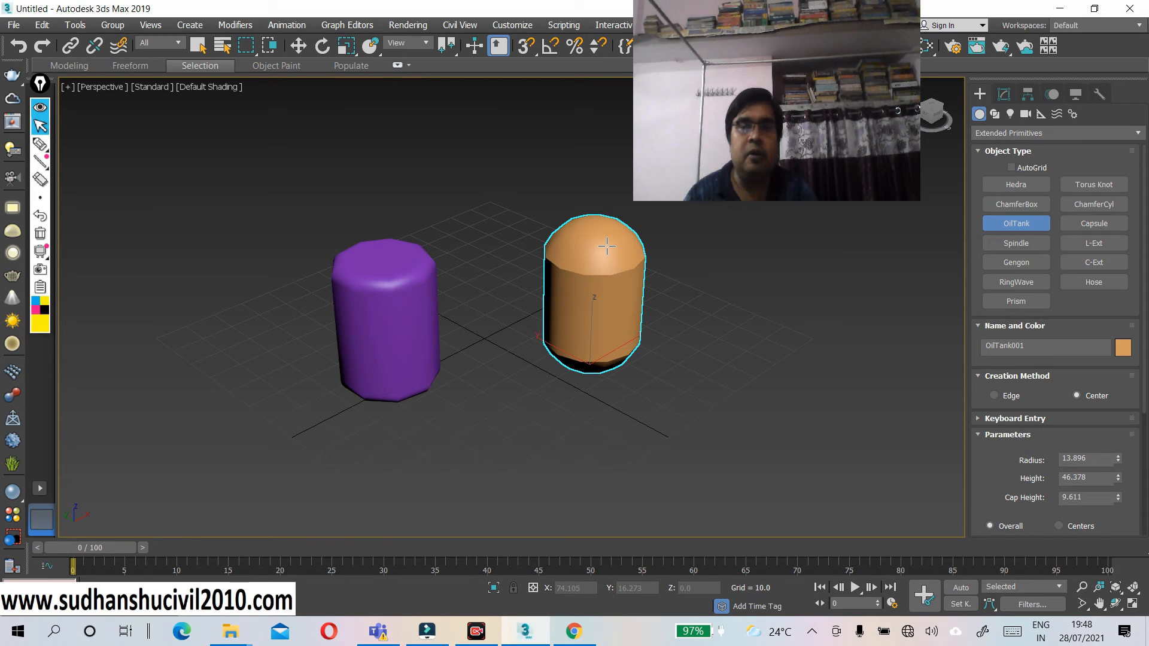
- Show the oil tank up close in Hidden Line style
{"action": "scroll", "coordinate": [622, 266], "scroll_direction": "up", "scroll_amount": 4}
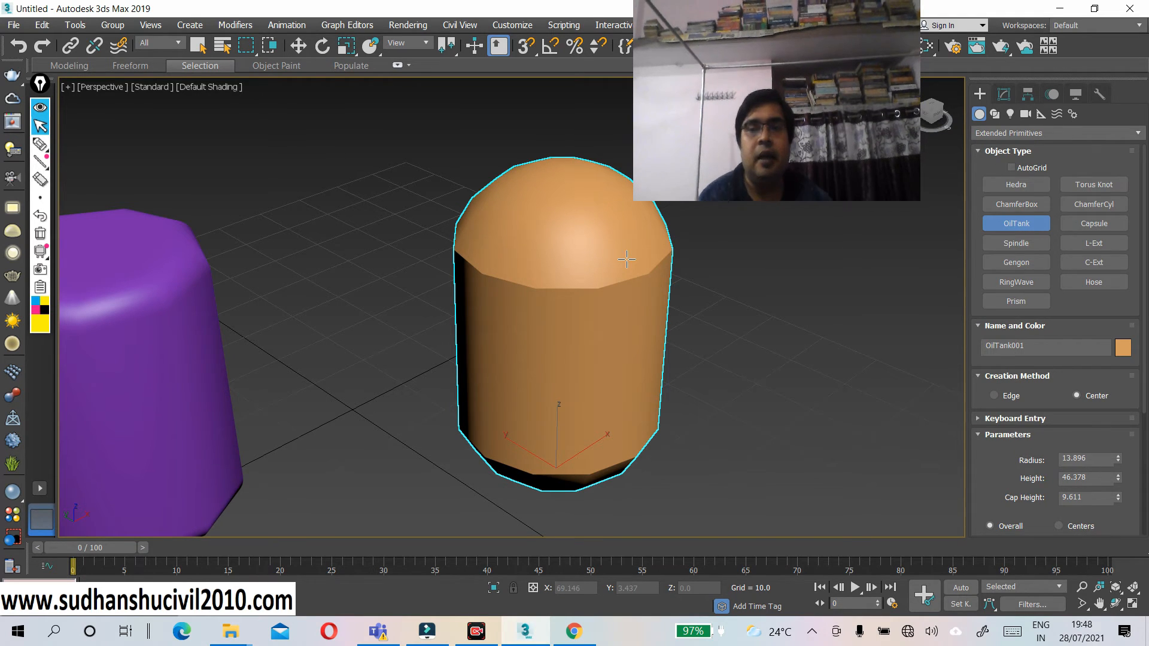
{"action": "left_click", "coordinate": [212, 88]}
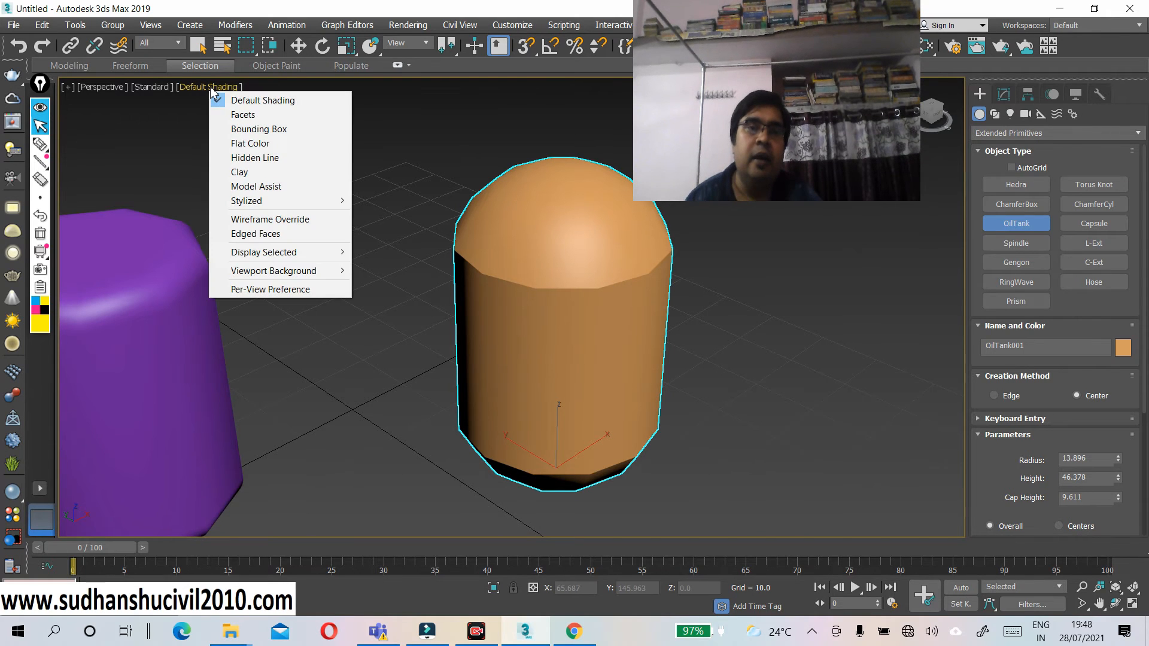
{"action": "left_click", "coordinate": [238, 160]}
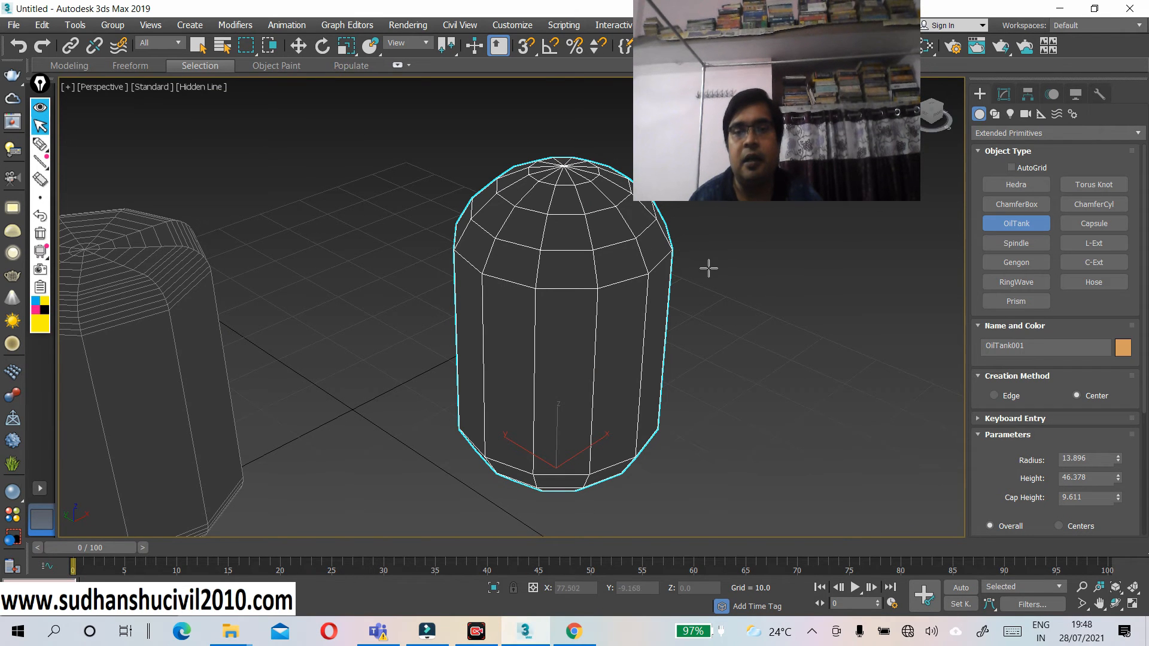
{"action": "middle_click_drag", "start_coordinate": [709, 269], "coordinate": [555, 259]}
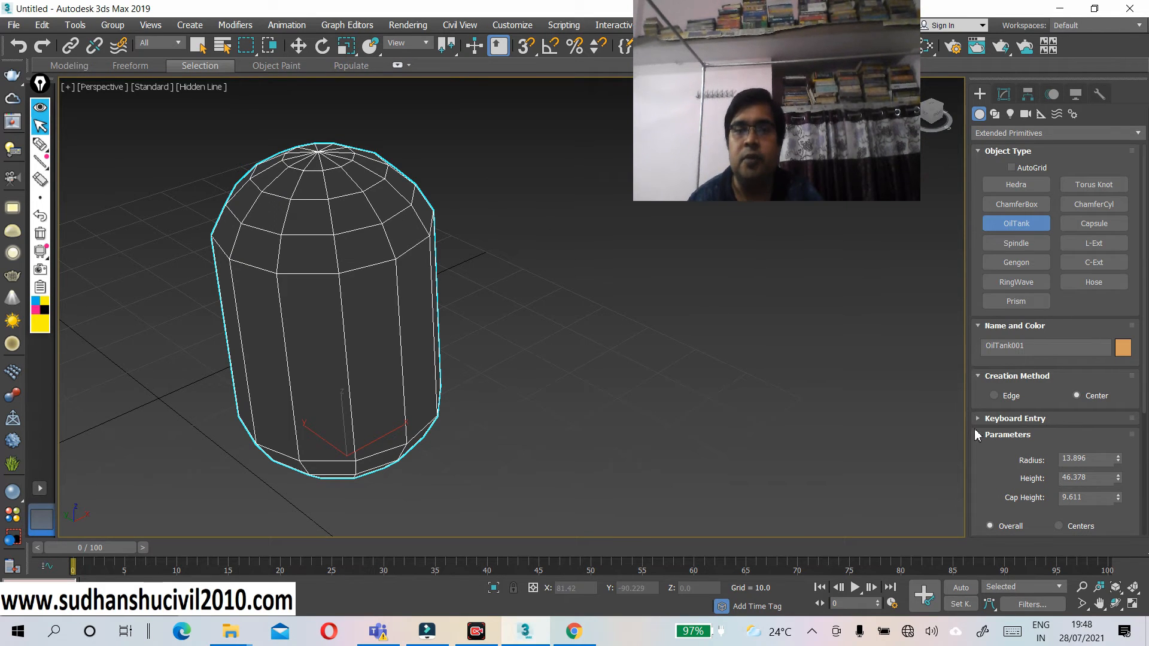
- Set the oil tank's radius to 13.757, its height to 41.276 and its cap height to 11.341
{"action": "left_click", "coordinate": [1009, 96]}
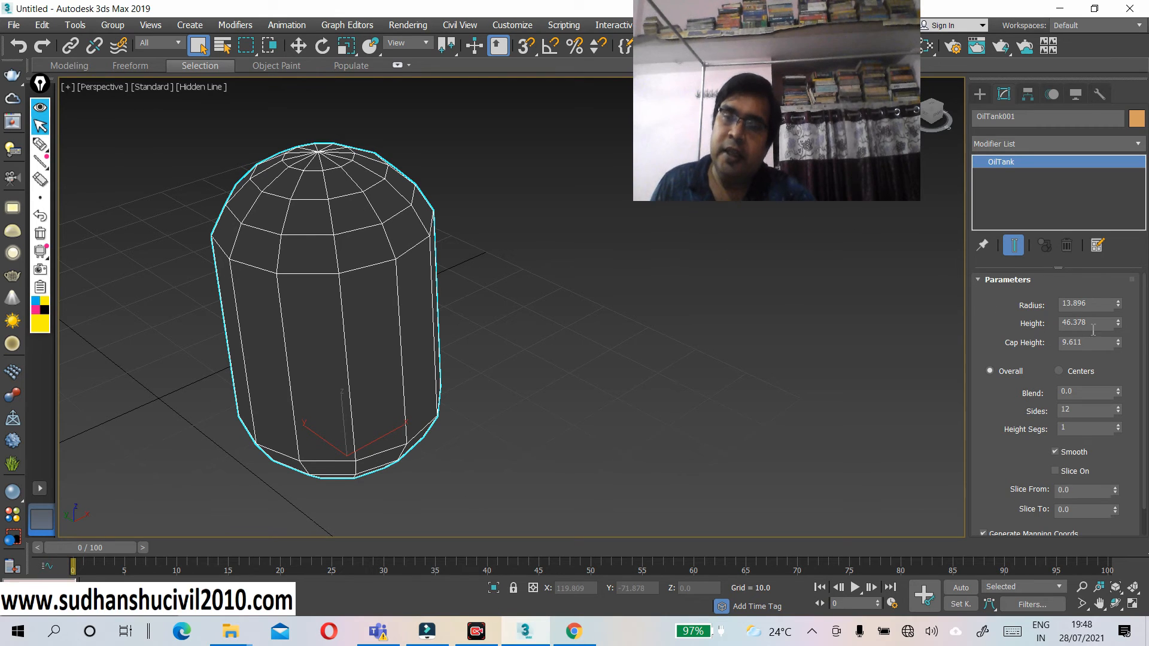
{"action": "left_click_drag", "start_coordinate": [1118, 304], "coordinate": [1117, 334]}
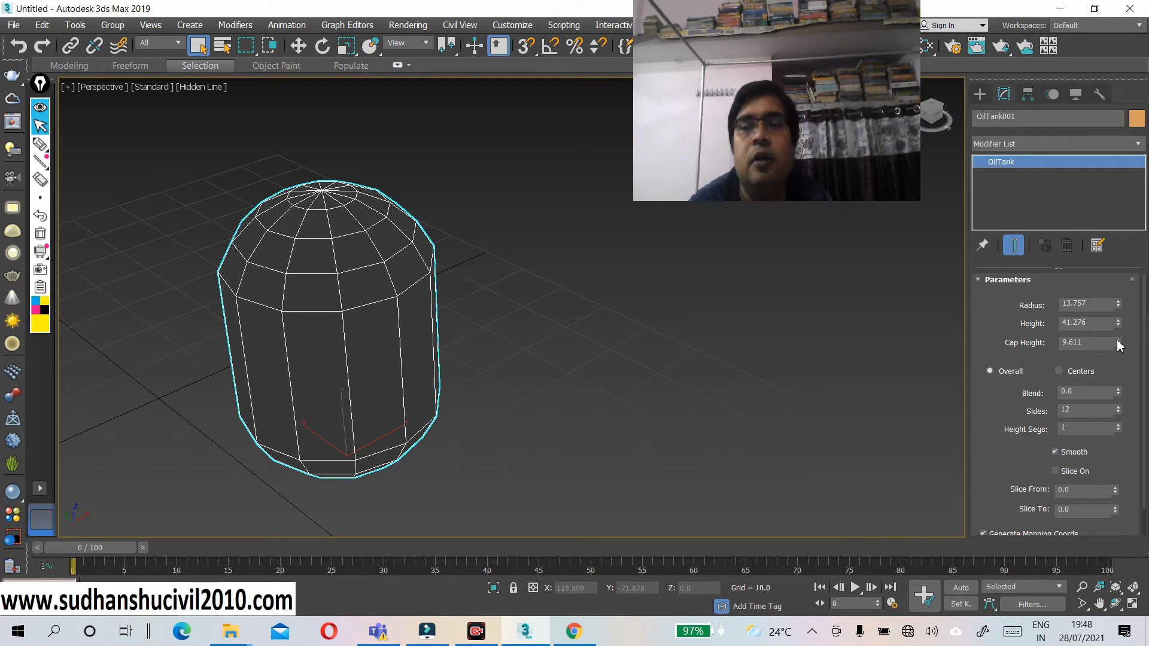
{"action": "mouse_move", "coordinate": [1120, 346]}
{"action": "left_mouse_down"}
{"action": "mouse_move", "coordinate": [1118, 289]}
{"action": "mouse_move", "coordinate": [1118, 326]}
{"action": "left_mouse_up"}
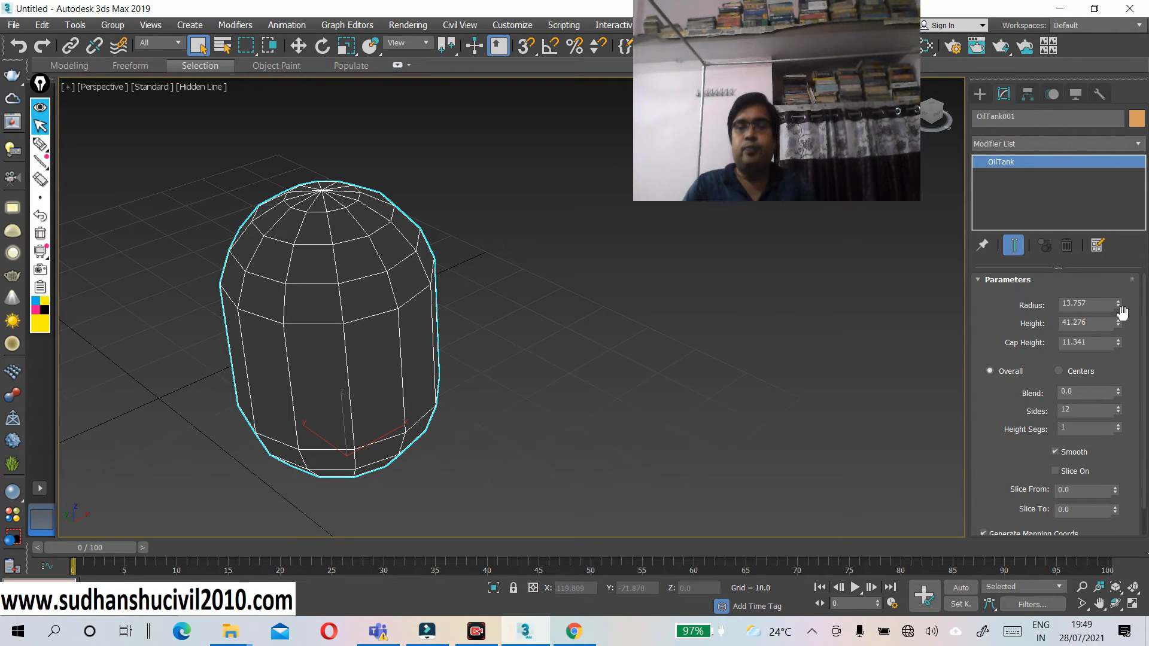
- Compare the Centers and Overall height options on the oil tank, ending on Overall
{"action": "left_click", "coordinate": [1059, 371]}
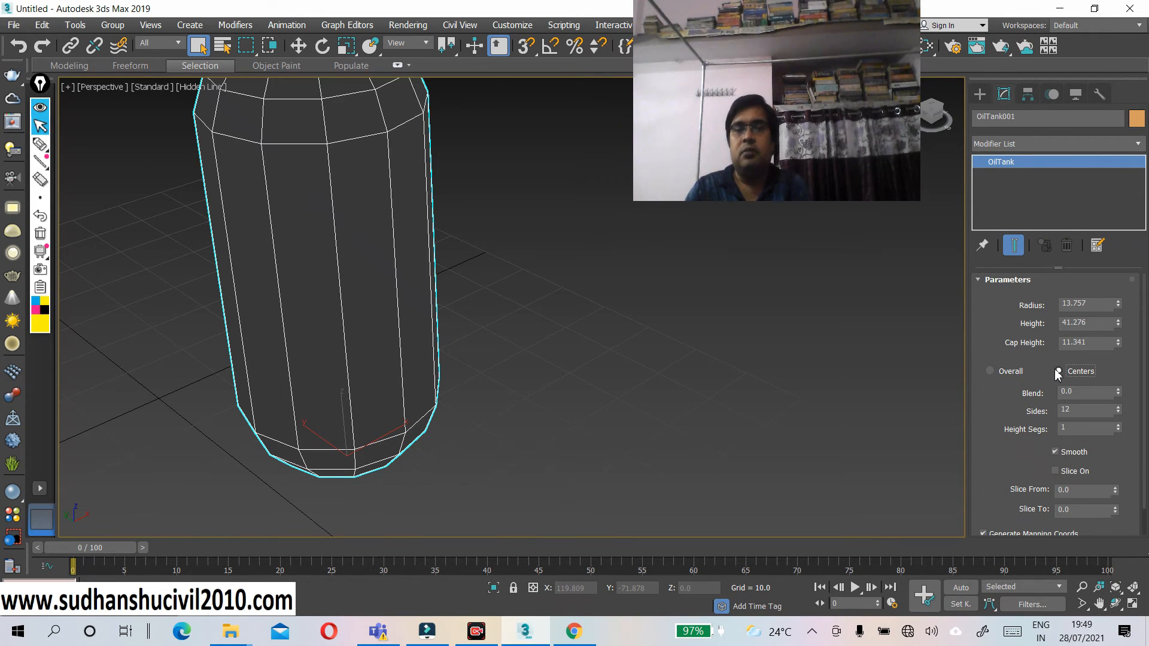
{"action": "left_click", "coordinate": [991, 371]}
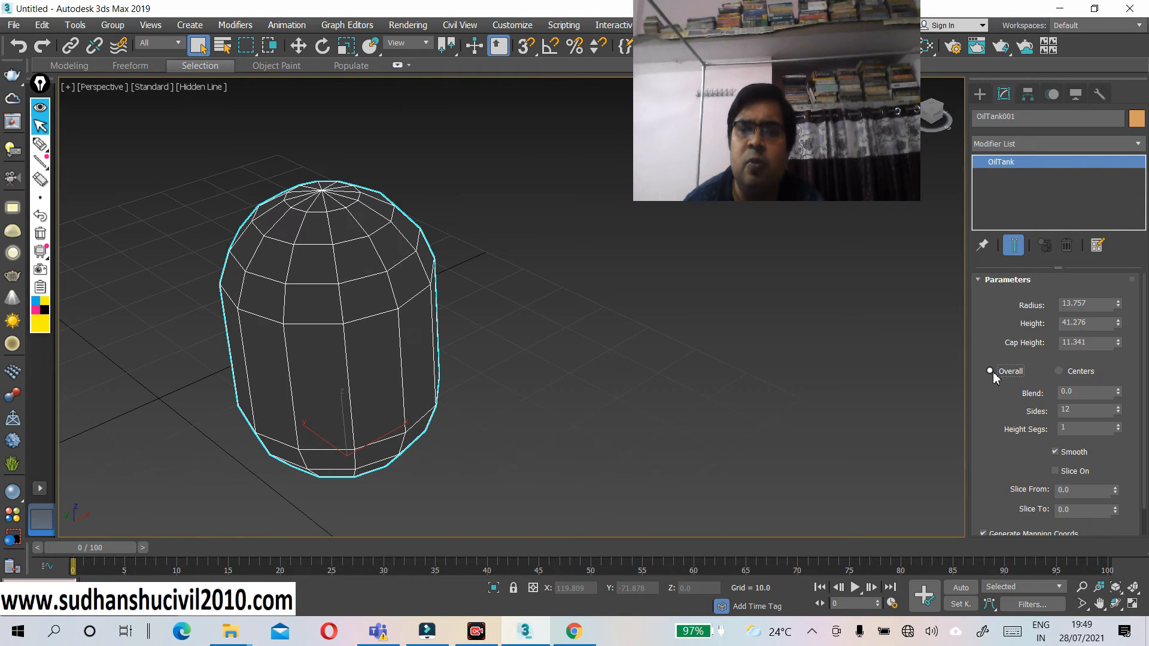
{"action": "left_click", "coordinate": [1059, 371]}
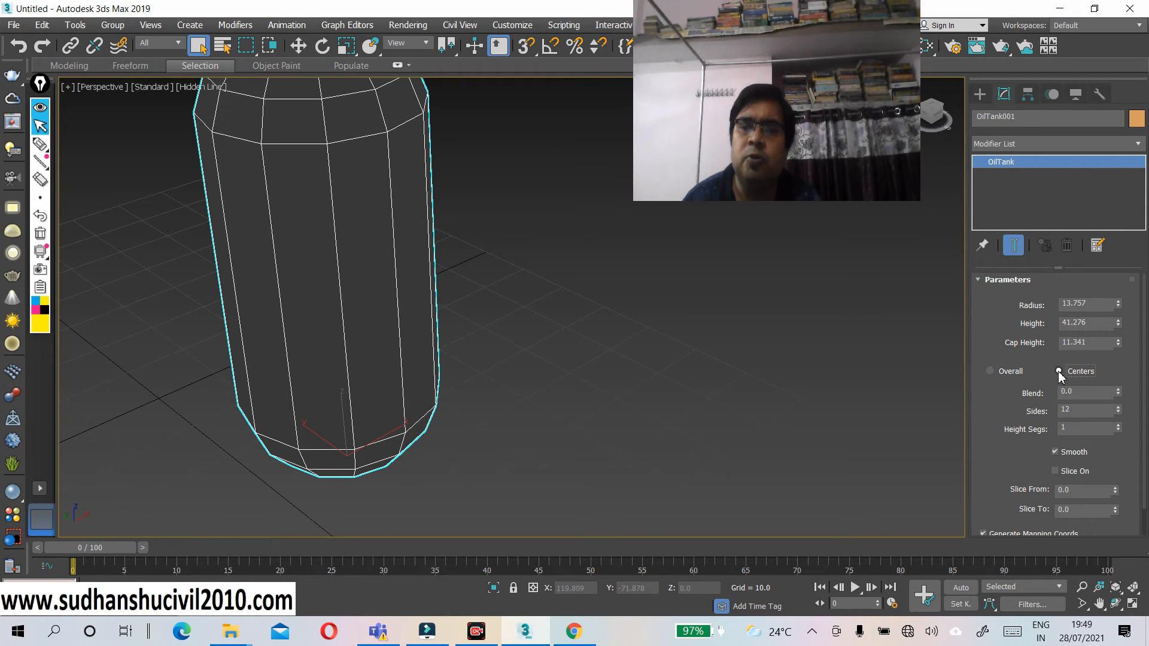
{"action": "left_click", "coordinate": [990, 372]}
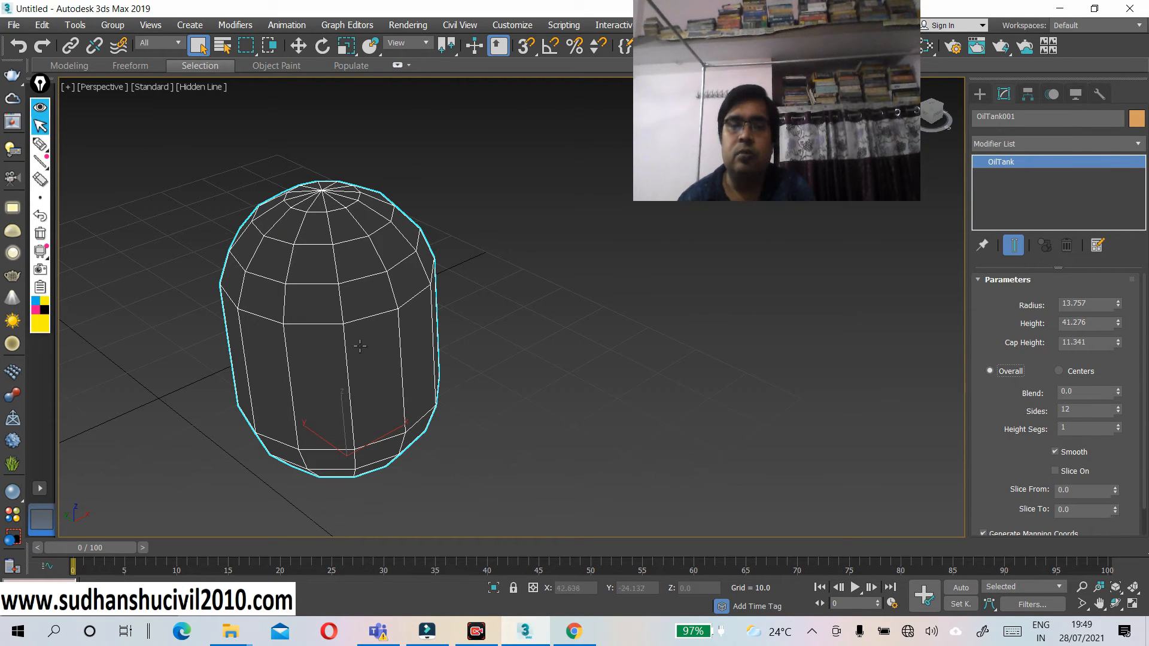
- Give the oil tank a blend of 0.01, inspect the cap seam, and raise the blend to 0.42
{"action": "left_click", "coordinate": [1118, 389]}
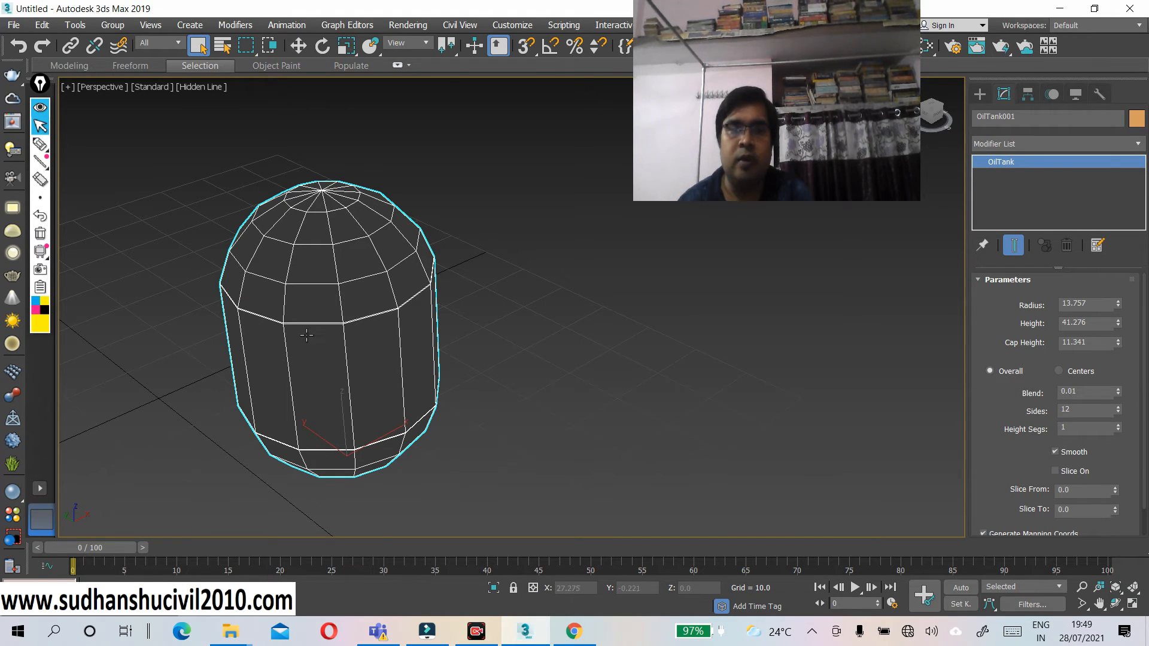
{"action": "scroll", "coordinate": [306, 335], "scroll_direction": "up", "scroll_amount": 6}
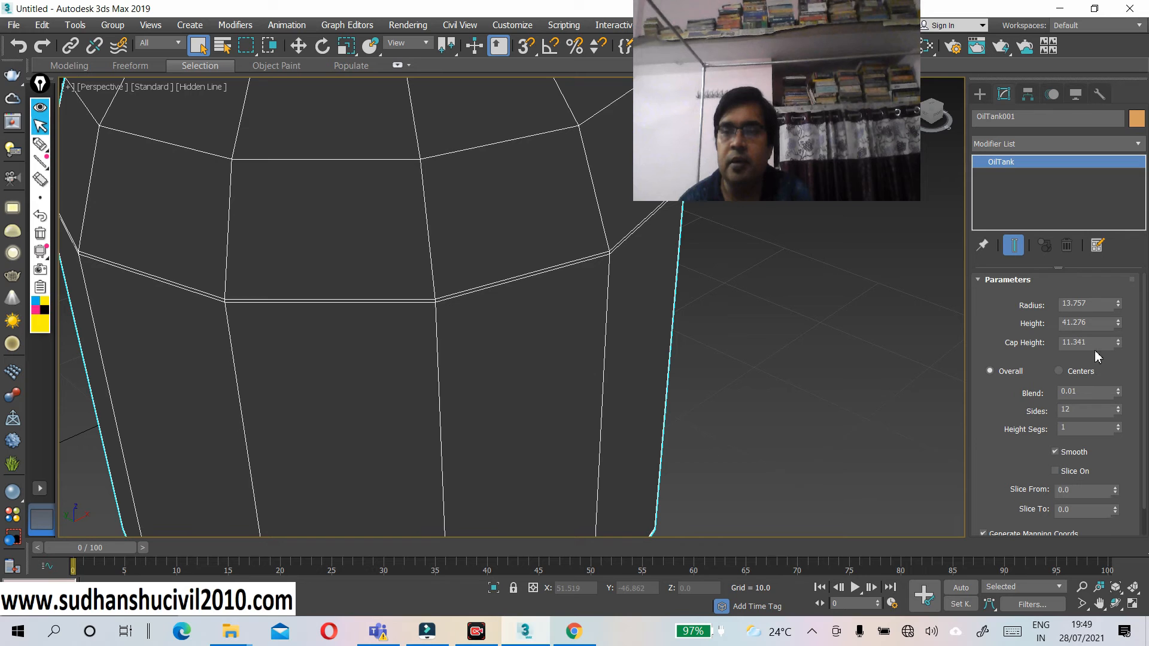
{"action": "left_click_drag", "start_coordinate": [1119, 390], "coordinate": [1117, 392]}
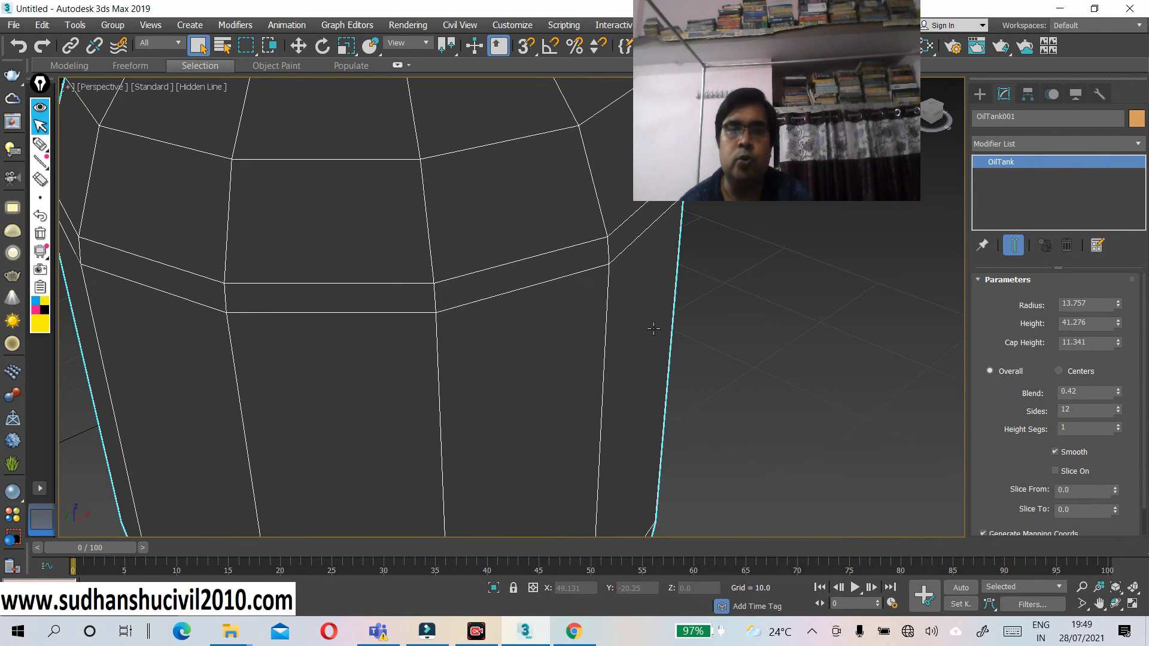
- Return the viewport to Default Shading and inspect the oil tank's blended cap seam up close
{"action": "scroll", "coordinate": [654, 328], "scroll_direction": "down", "scroll_amount": 5}
{"action": "left_click", "coordinate": [182, 89]}
{"action": "left_click", "coordinate": [211, 92]}
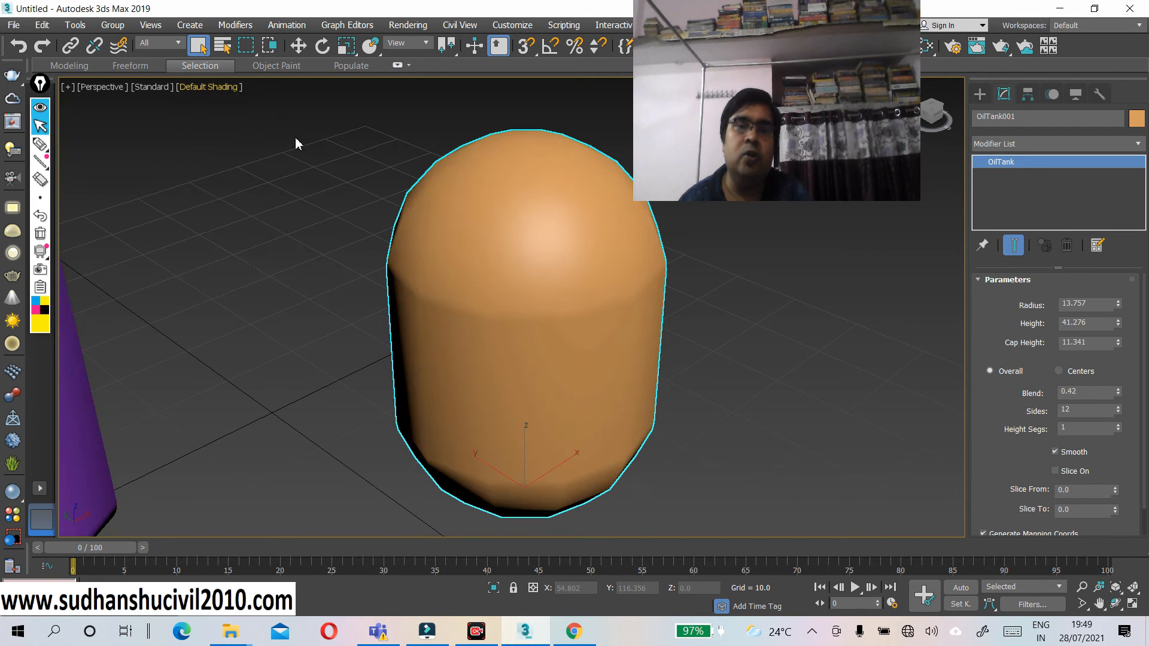
{"action": "scroll", "coordinate": [570, 320], "scroll_direction": "up", "scroll_amount": 5}
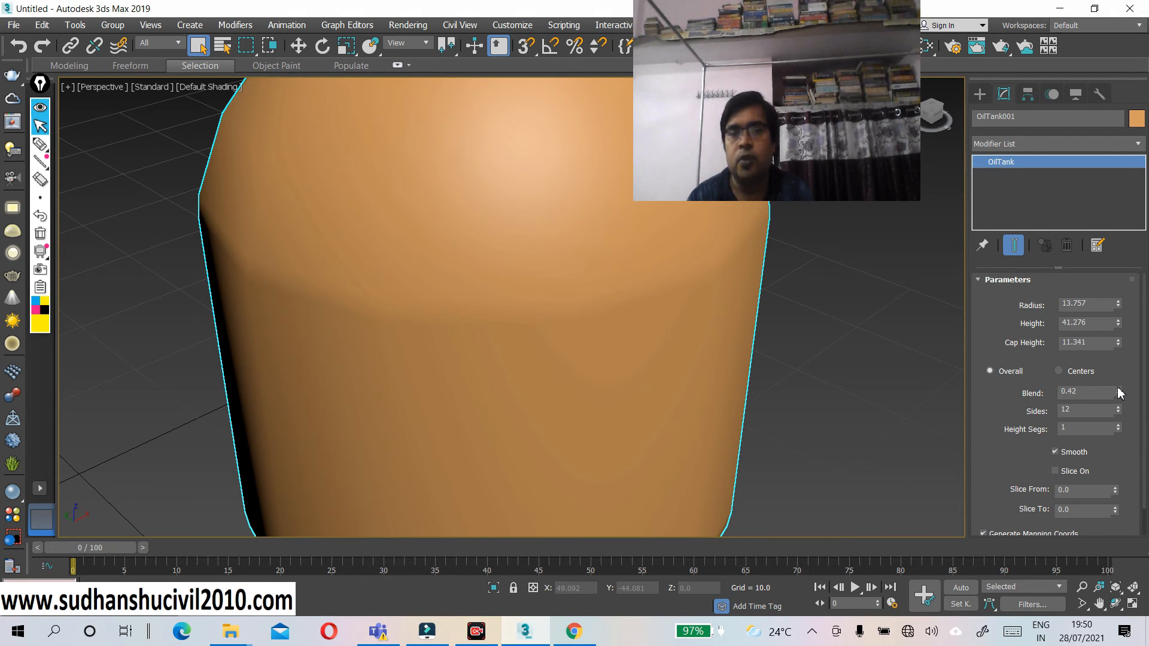
- Raise the oil tank's blend to 1.14 and then to 9.297, and inspect the whole tank
{"action": "left_click_drag", "start_coordinate": [1118, 387], "coordinate": [1119, 346]}
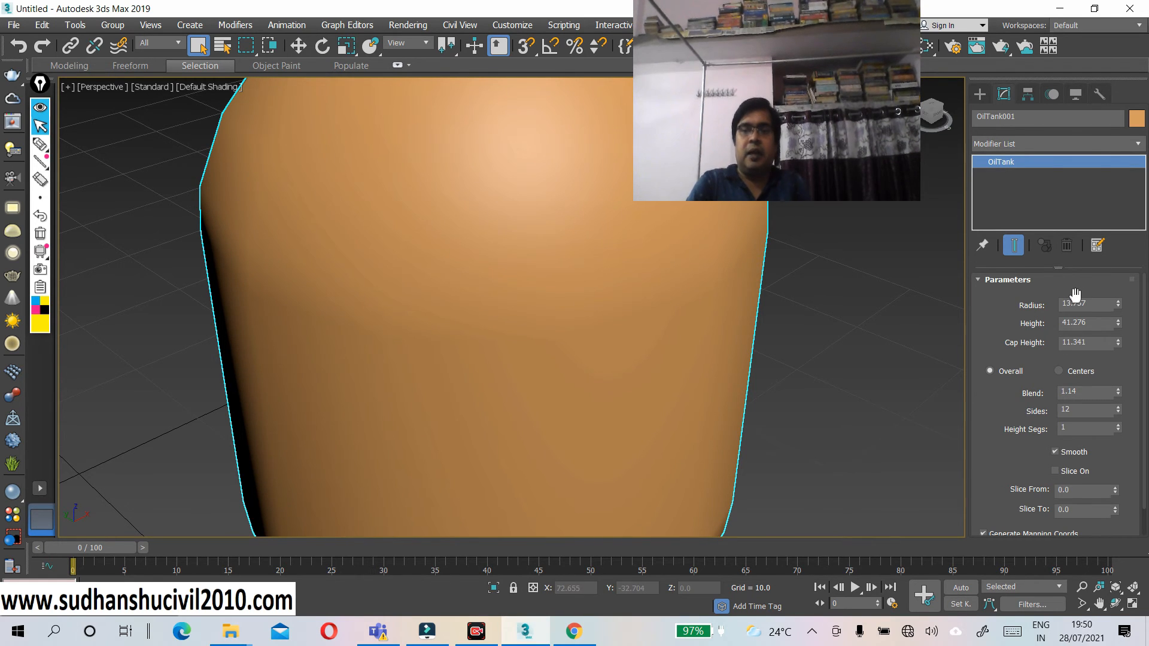
{"action": "left_click", "coordinate": [1096, 394]}
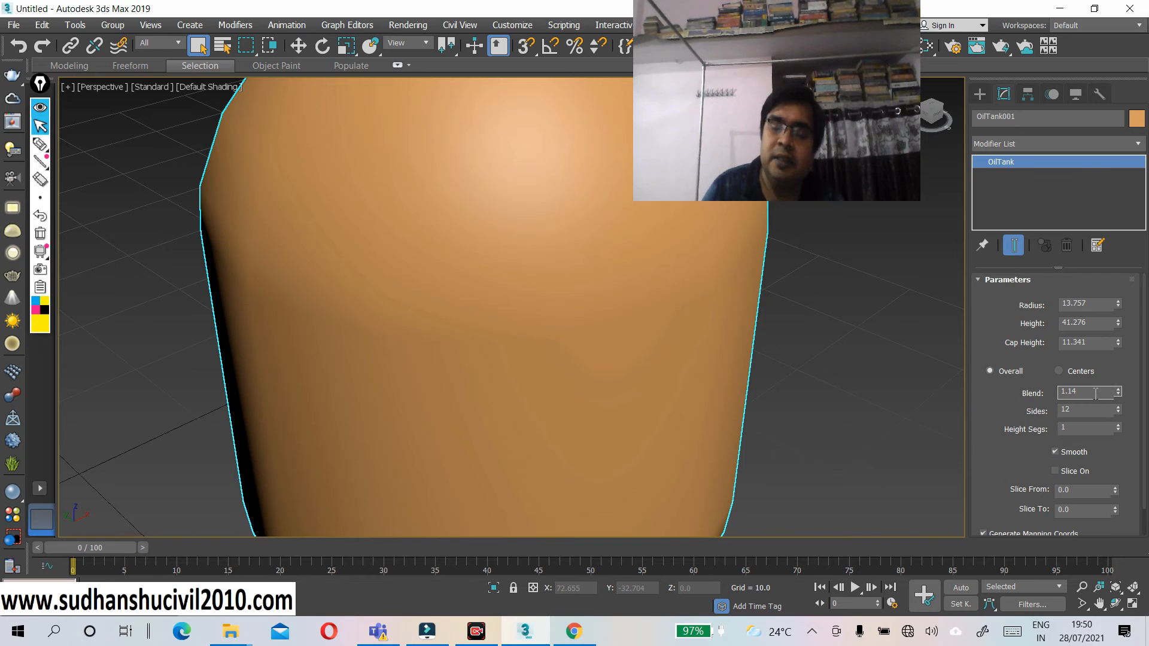
{"action": "key", "text": "BackSpace"}
{"action": "key", "text": "BackSpace"}
{"action": "key", "text": "BackSpace"}
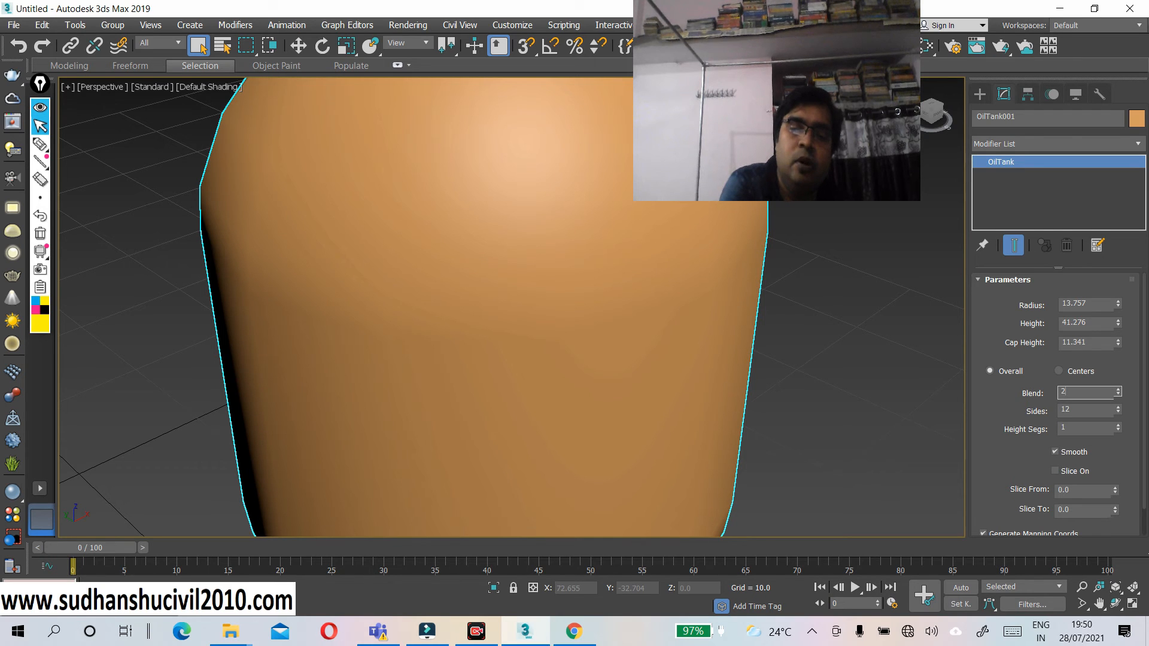
{"action": "key", "text": "Return"}
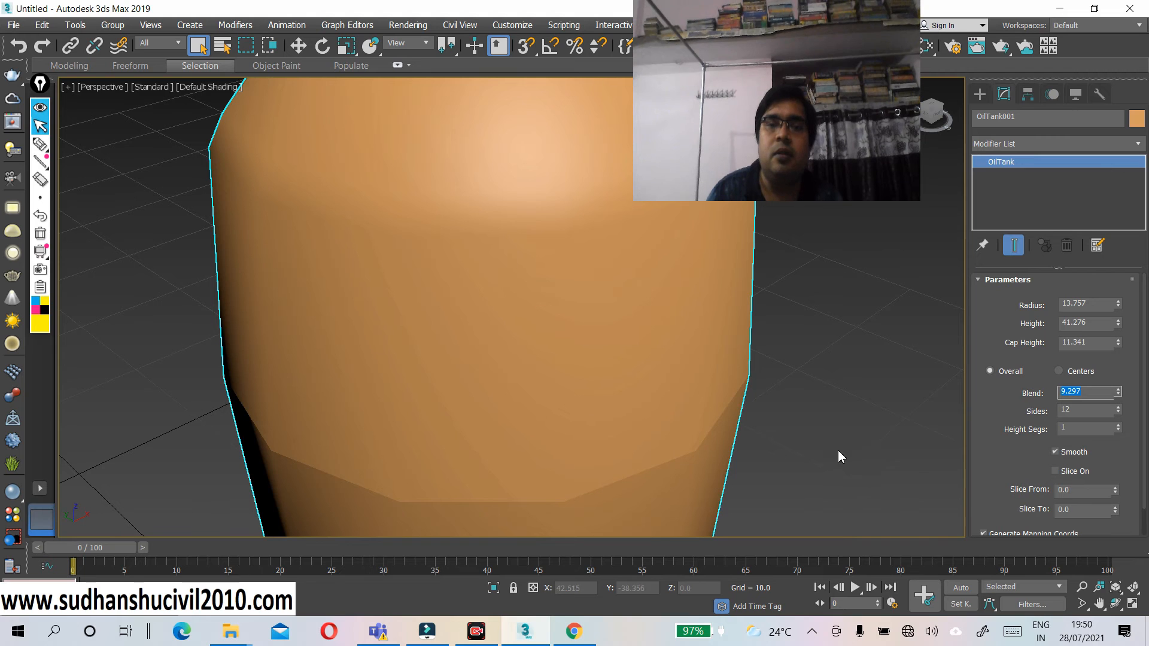
{"action": "scroll", "coordinate": [762, 403], "scroll_direction": "down", "scroll_amount": 3}
{"action": "middle_click_drag", "start_coordinate": [565, 386], "coordinate": [431, 341]}
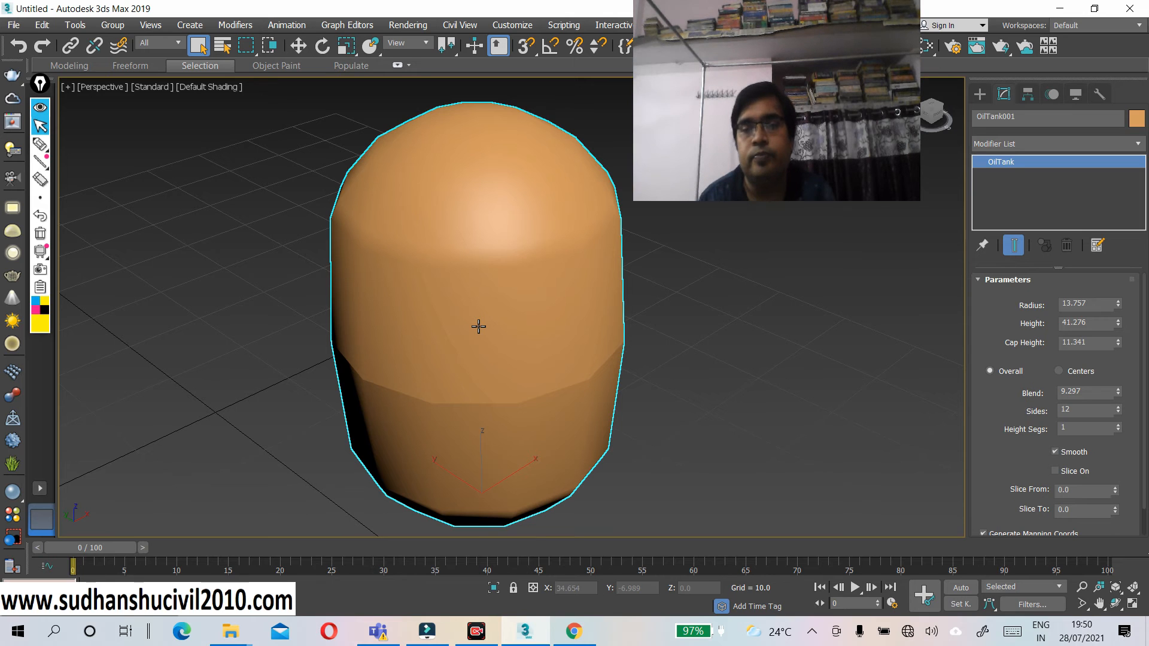
- Set the oil tank's blend to 1.0
{"action": "left_click_drag", "start_coordinate": [1093, 395], "coordinate": [1049, 393]}
{"action": "type", "text": "1"}
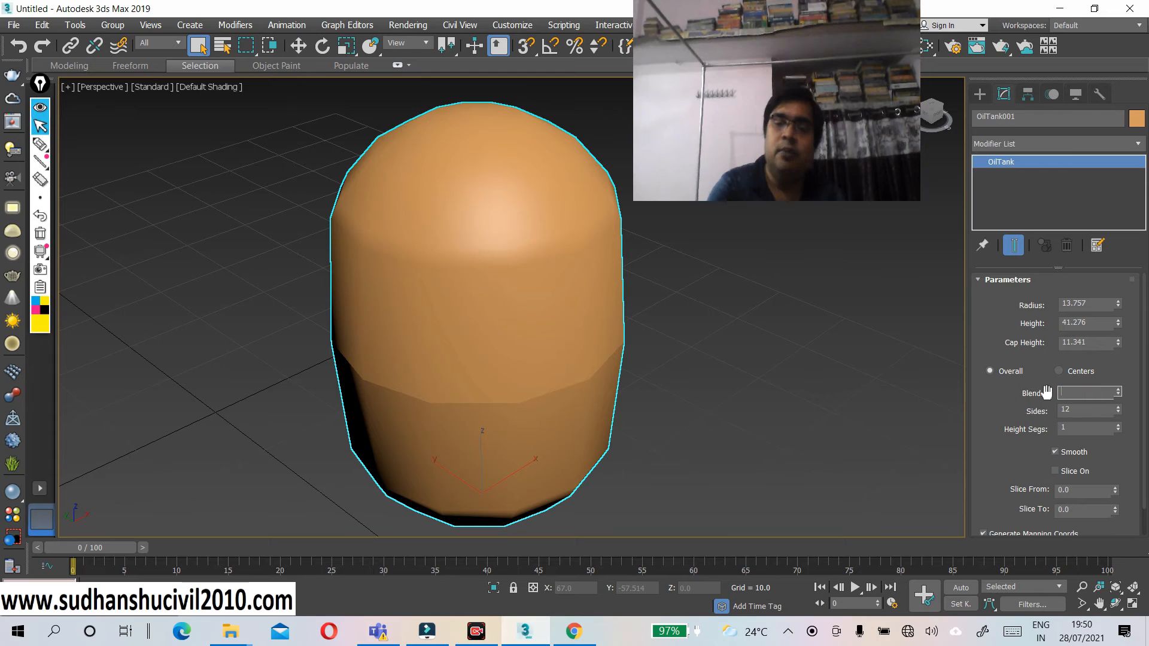
{"action": "key", "text": "Return"}
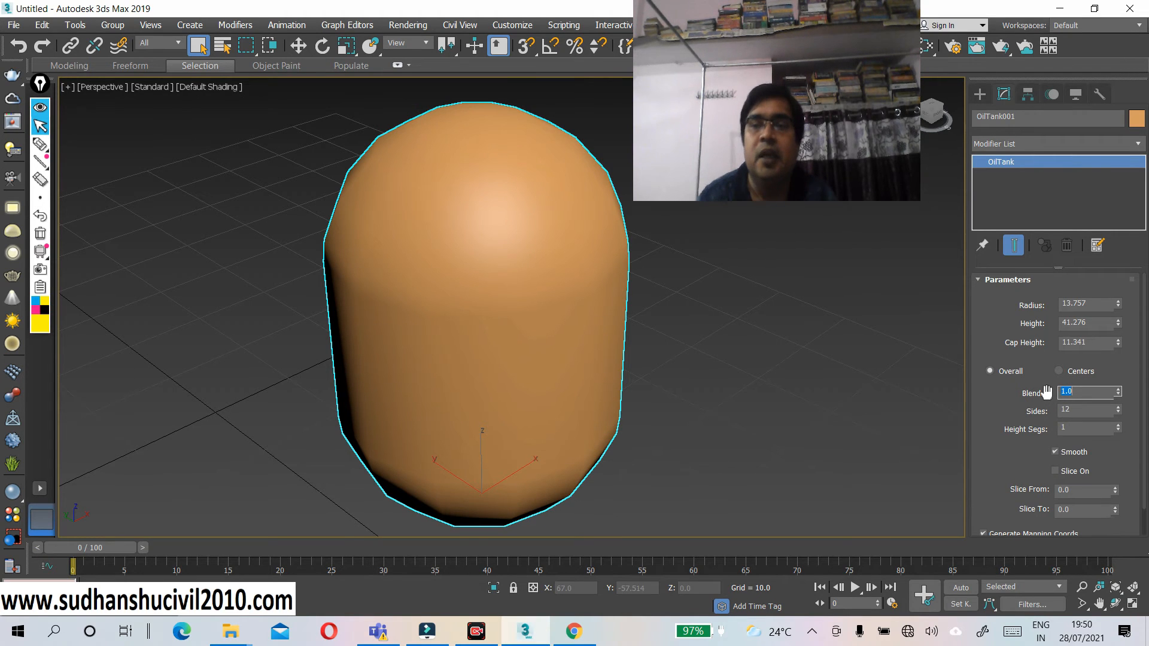
- Switch the viewport to Hidden Line display and select the oil tank again
{"action": "left_click", "coordinate": [206, 98]}
{"action": "left_click", "coordinate": [206, 93]}
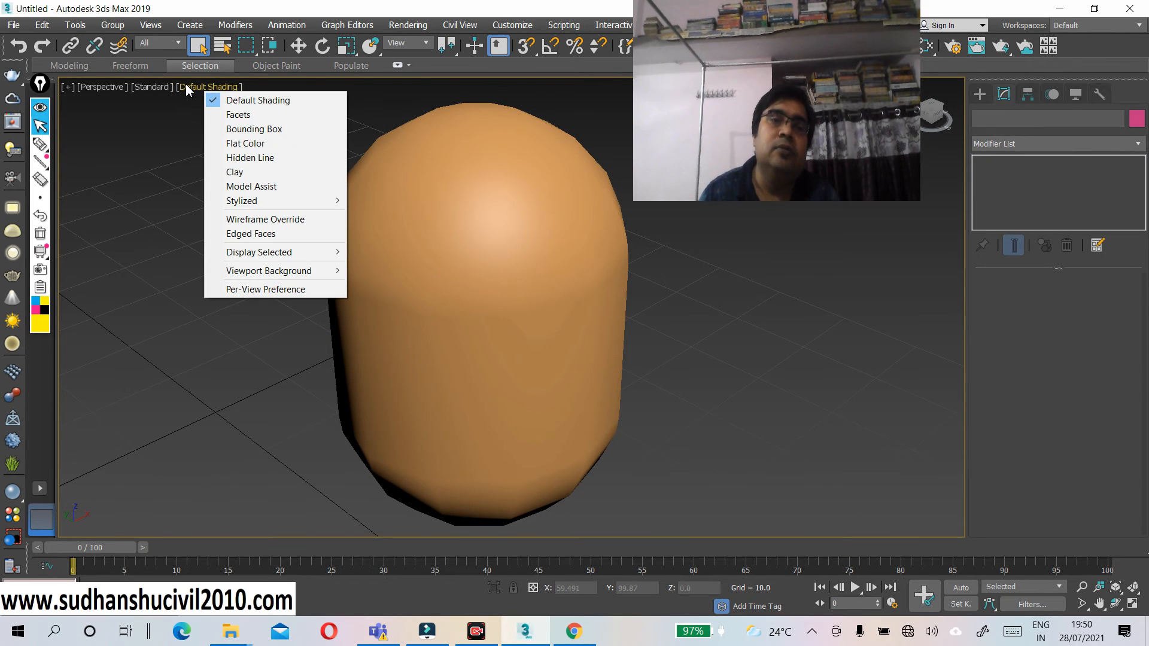
{"action": "left_click", "coordinate": [255, 159]}
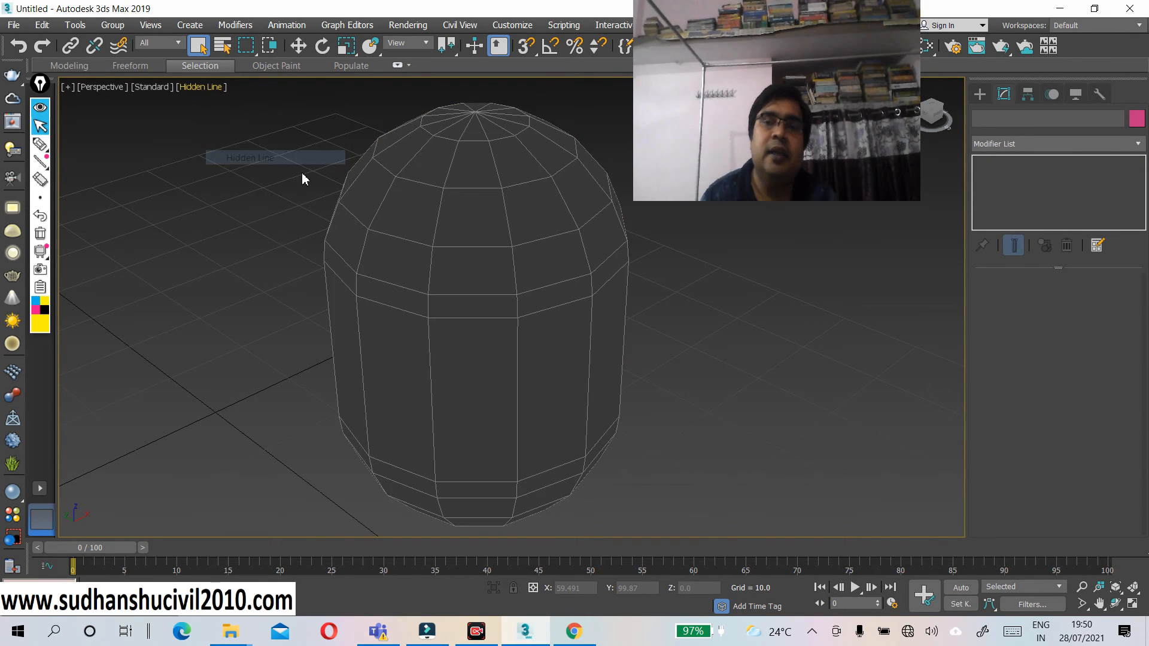
{"action": "left_click", "coordinate": [576, 268]}
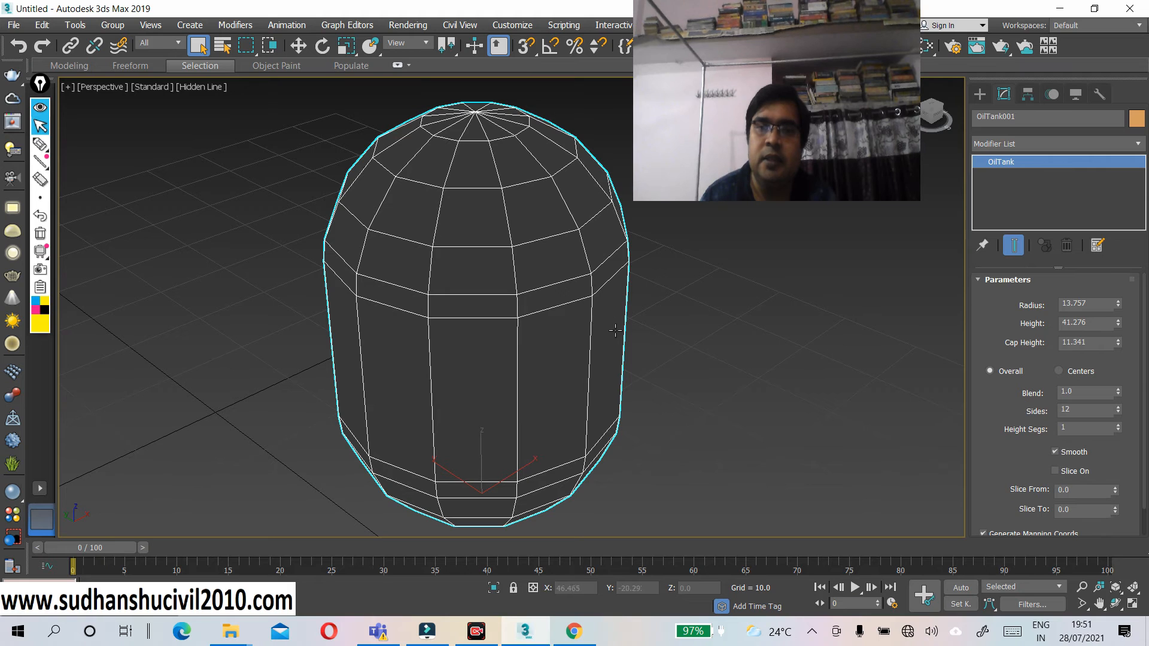
- Increase the oil tank's number of sides to 21
{"action": "left_click", "coordinate": [1118, 408]}
{"action": "left_click", "coordinate": [1119, 408]}
{"action": "left_click", "coordinate": [1118, 407]}
{"action": "left_click", "coordinate": [1119, 407]}
{"action": "left_click", "coordinate": [1119, 408]}
{"action": "left_click", "coordinate": [1118, 408]}
{"action": "left_click", "coordinate": [1118, 407]}
{"action": "left_click", "coordinate": [1118, 407]}
{"action": "left_click", "coordinate": [1118, 408]}
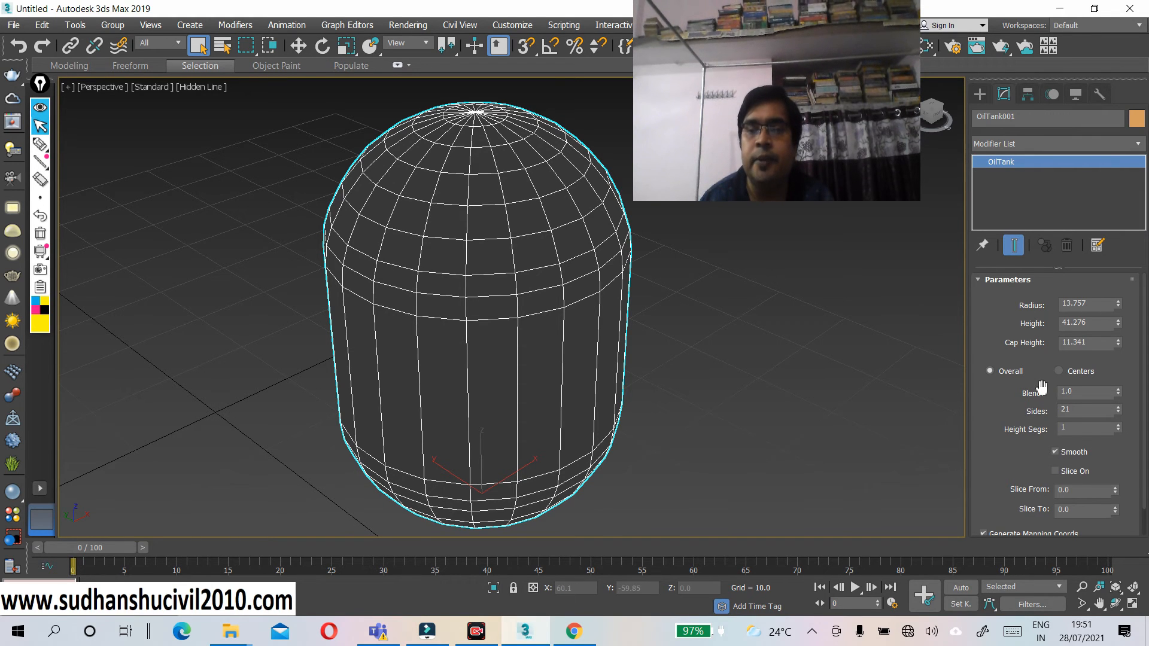
- Try 2 and 3 height segments on the oil tank, then return it to 1
{"action": "left_click", "coordinate": [1119, 425]}
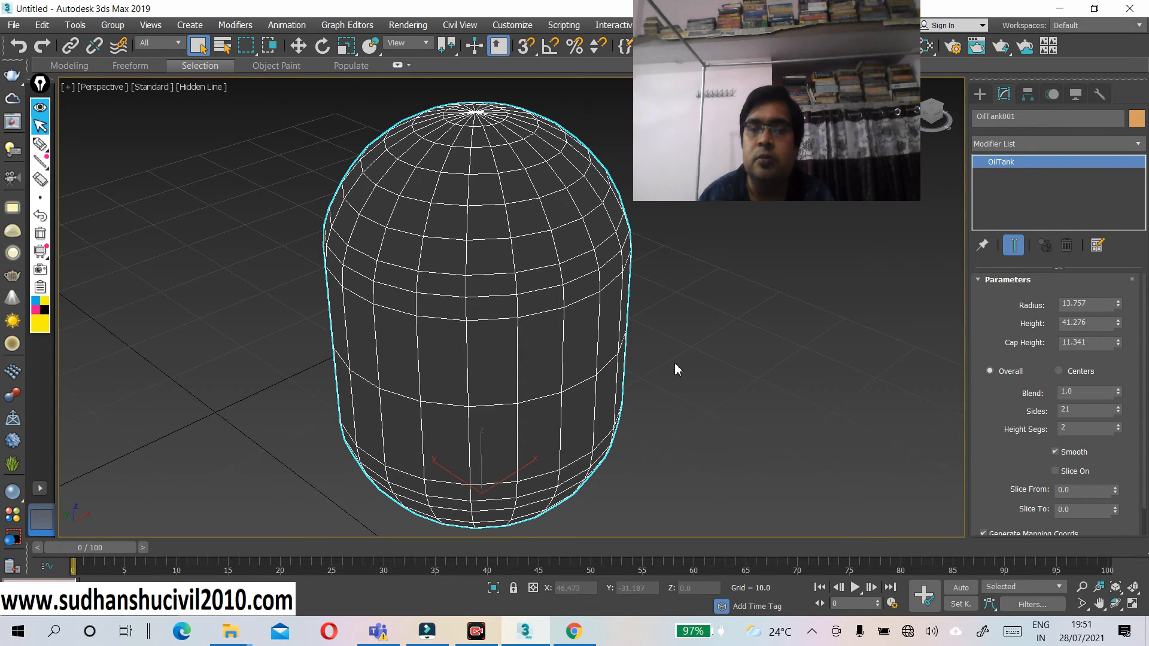
{"action": "left_click", "coordinate": [1118, 425]}
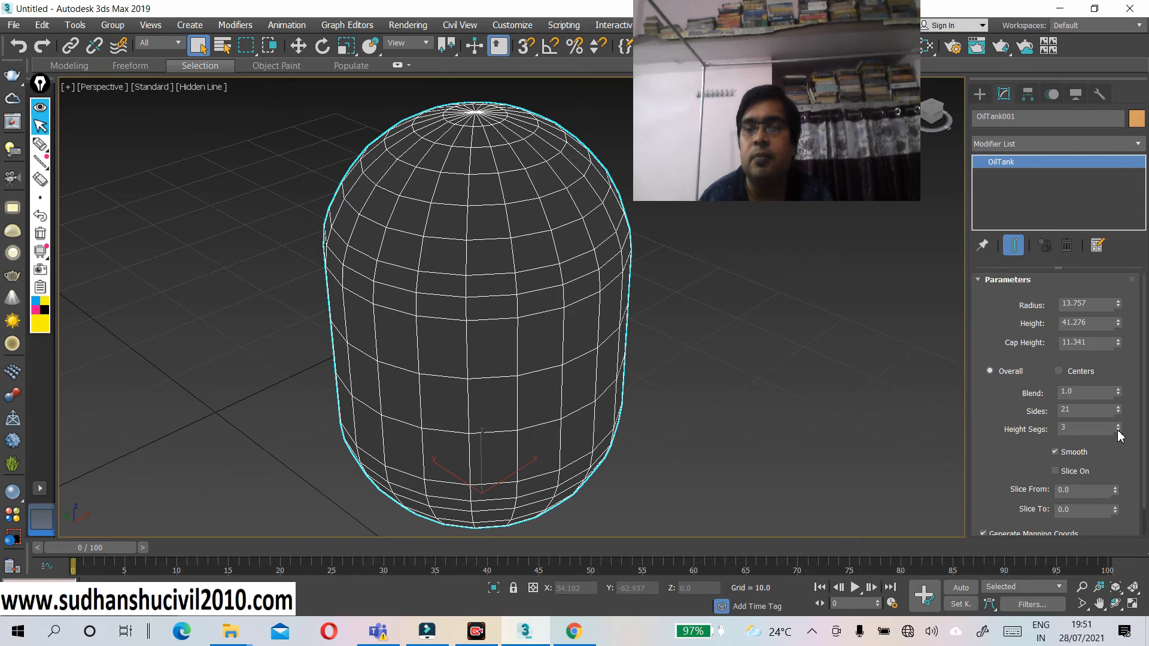
{"action": "left_click", "coordinate": [1118, 431]}
{"action": "left_click", "coordinate": [1118, 431]}
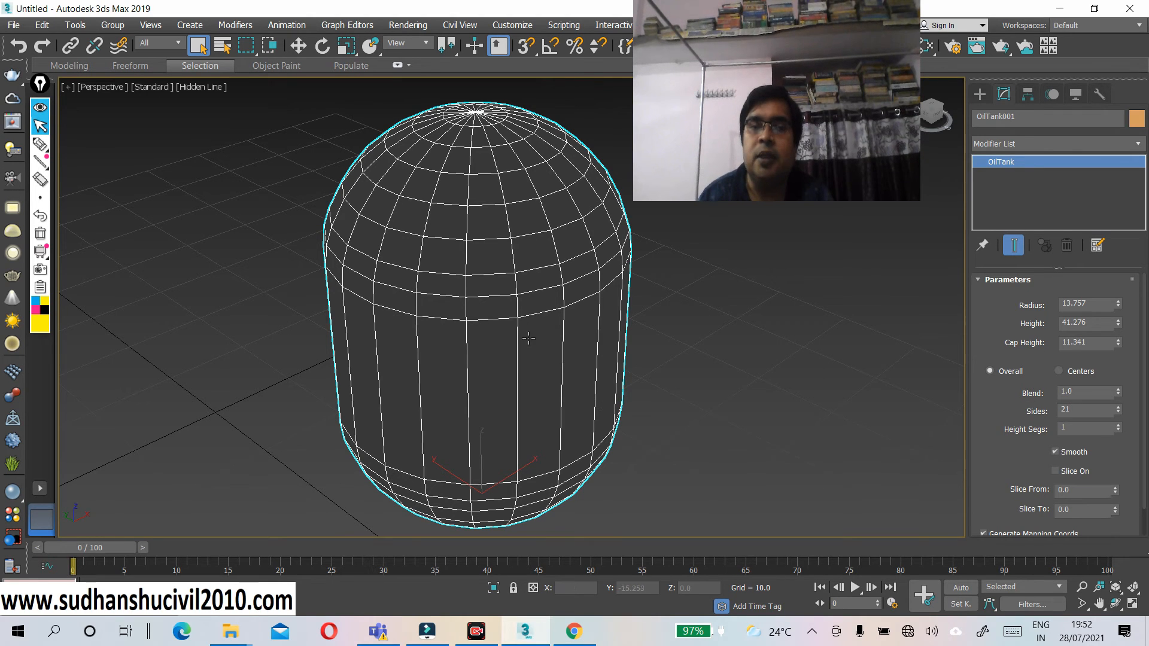
- Return the viewport to Default Shading and compare the oil tank with Smooth off and on, ending with it on
{"action": "left_click", "coordinate": [203, 90]}
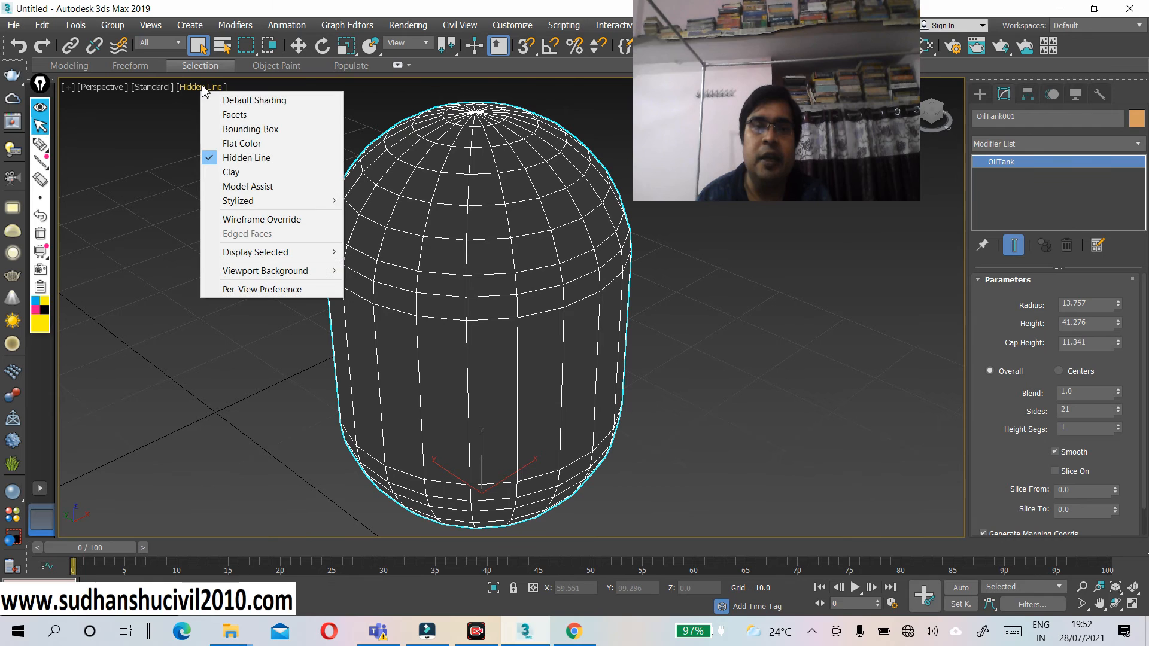
{"action": "left_click", "coordinate": [238, 100]}
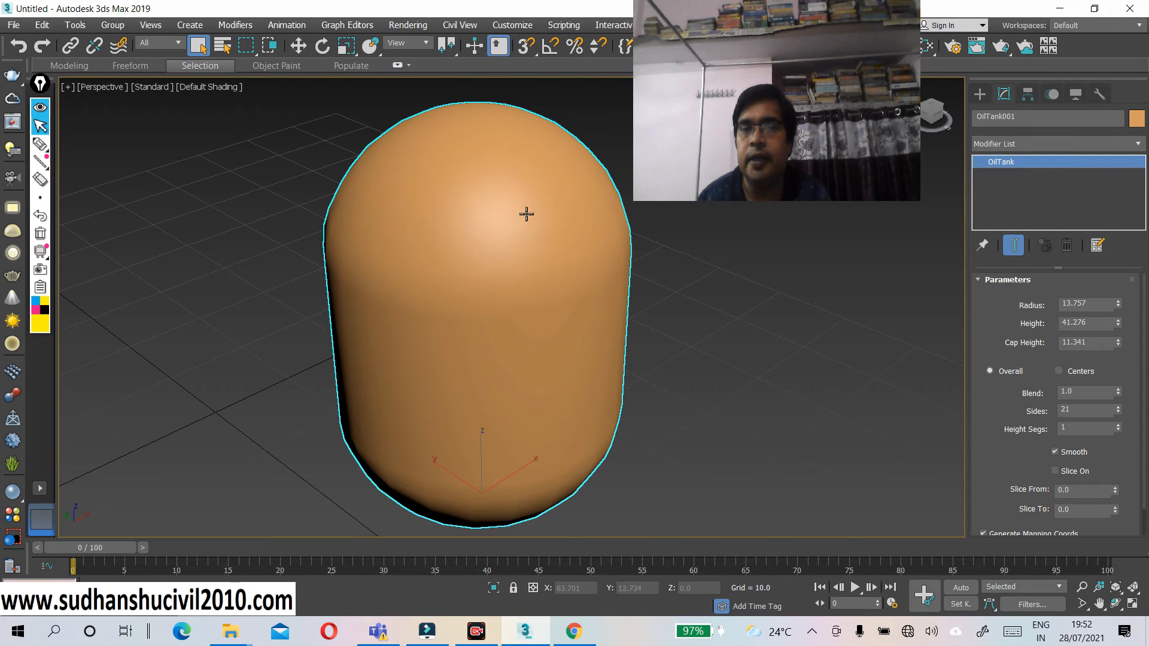
{"action": "left_click", "coordinate": [1055, 453]}
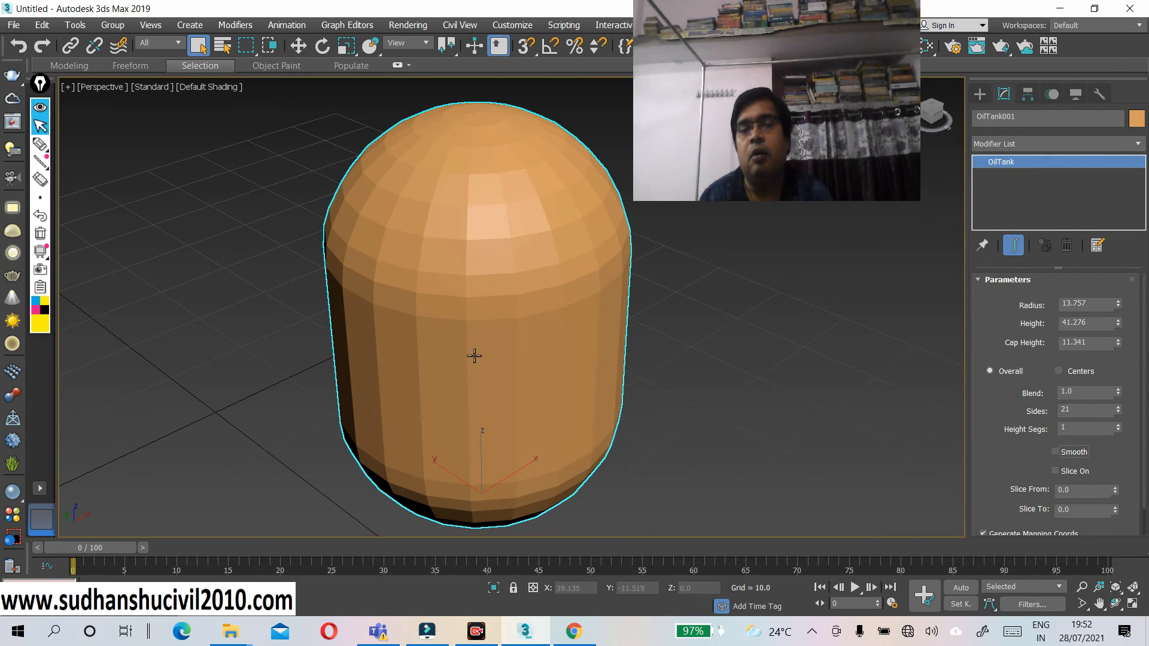
{"action": "scroll", "coordinate": [481, 305], "scroll_direction": "up", "scroll_amount": 2}
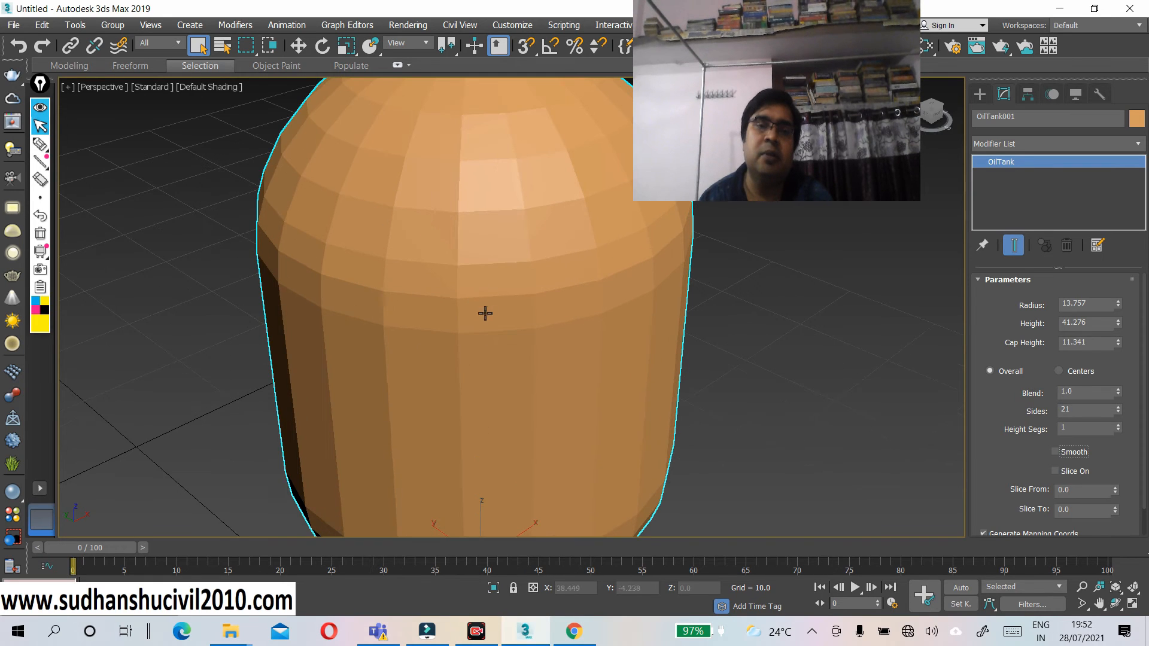
{"action": "middle_click_drag", "start_coordinate": [475, 328], "coordinate": [398, 241]}
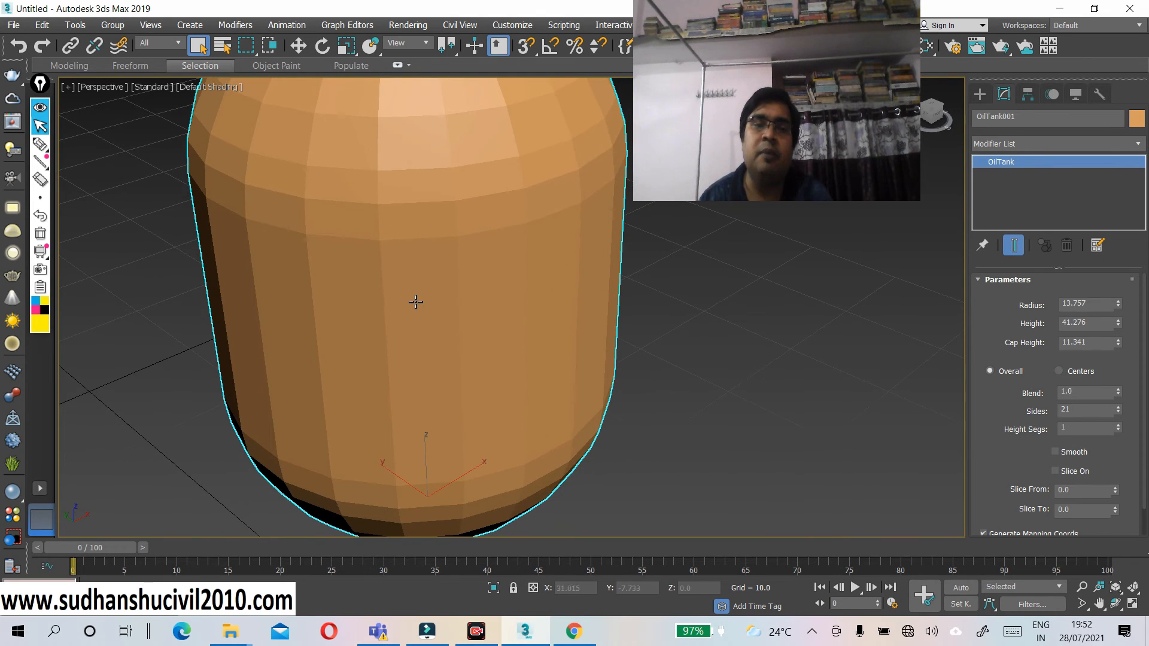
{"action": "scroll", "coordinate": [415, 303], "scroll_direction": "down", "scroll_amount": 2}
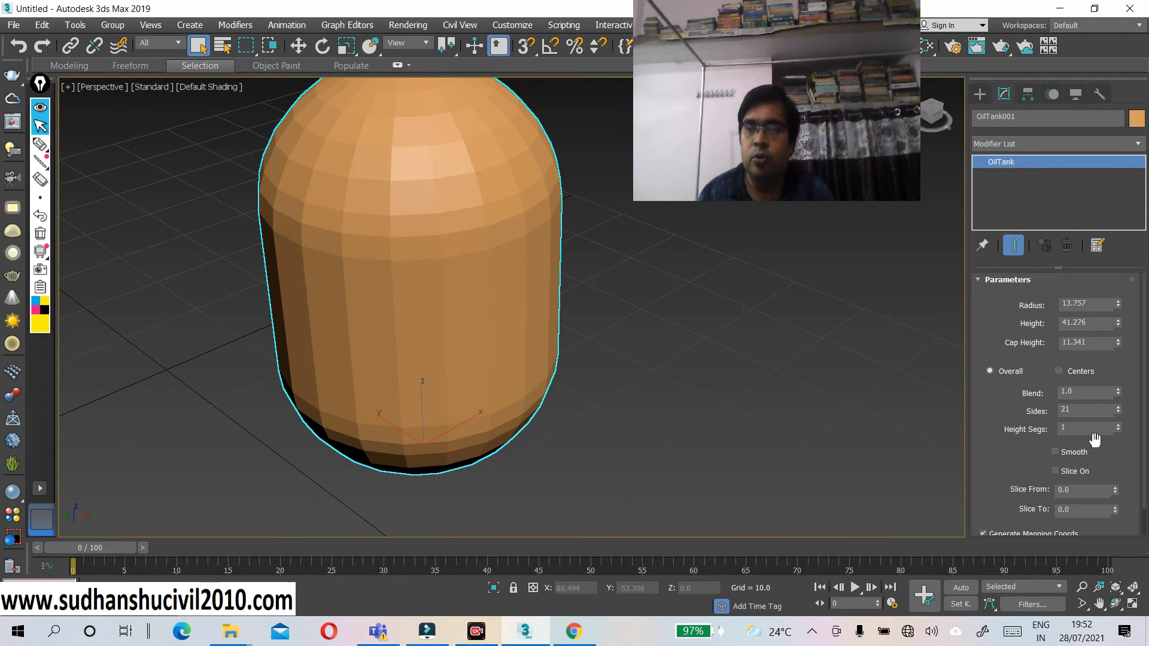
{"action": "left_click", "coordinate": [1056, 453]}
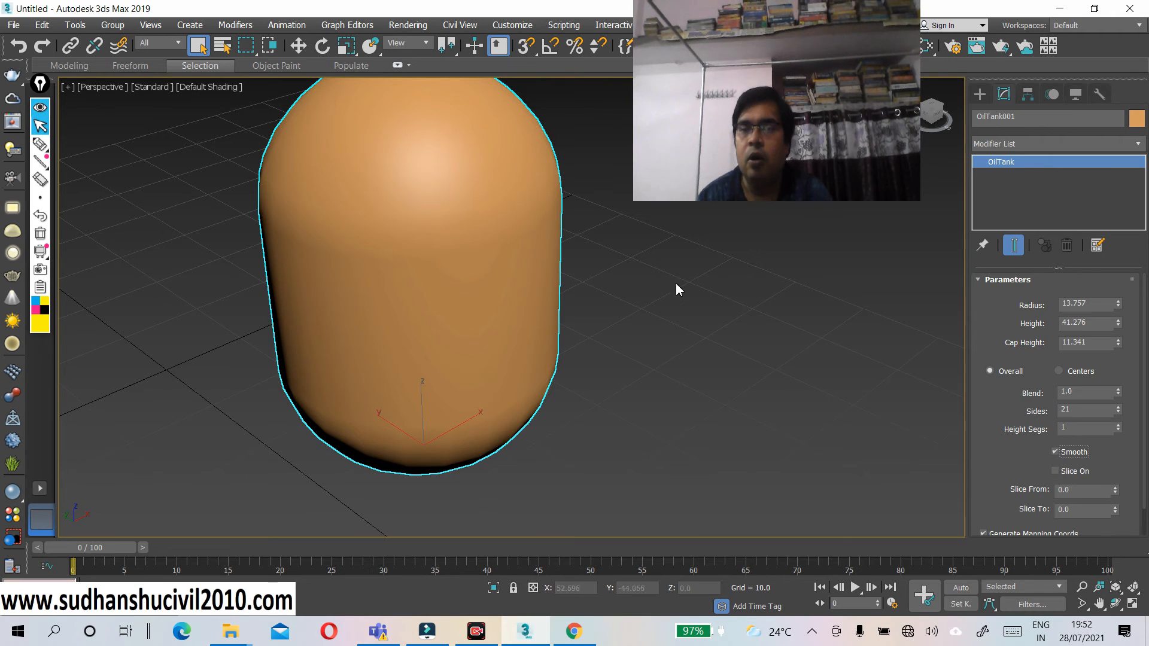
- Enable slicing on the oil tank and set Slice From to 89.5
{"action": "scroll", "coordinate": [610, 267], "scroll_direction": "down", "scroll_amount": 5}
{"action": "scroll", "coordinate": [611, 267], "scroll_direction": "up", "scroll_amount": 4}
{"action": "middle_click_drag", "start_coordinate": [598, 275], "coordinate": [487, 288]}
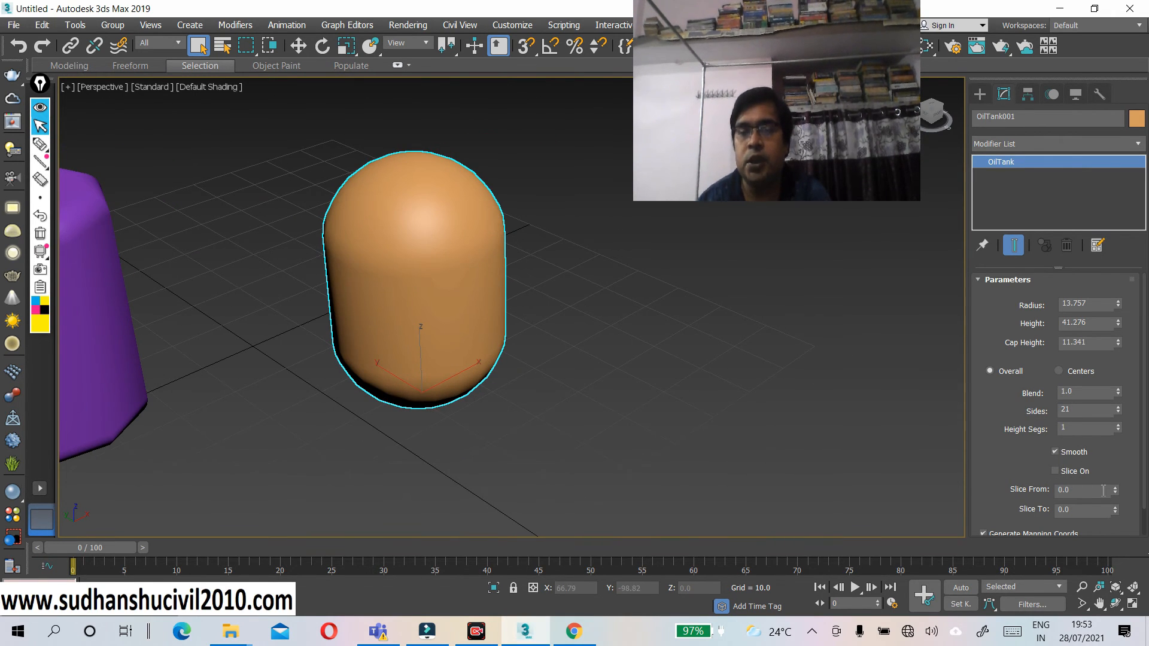
{"action": "left_click", "coordinate": [1058, 472]}
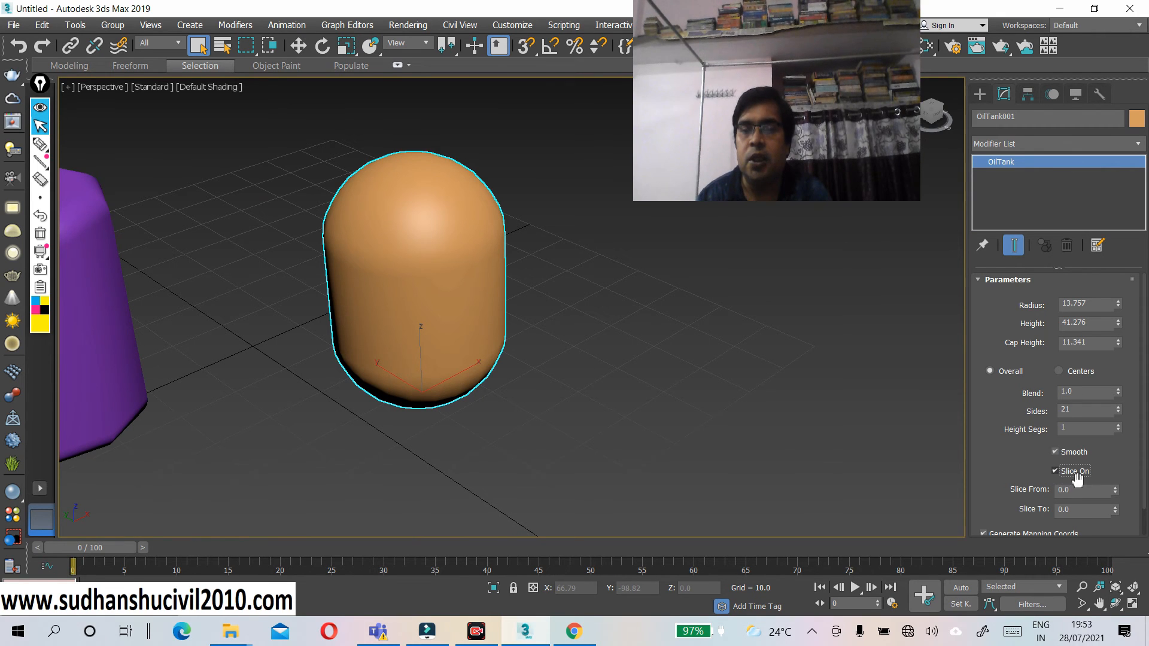
{"action": "left_click", "coordinate": [1116, 488]}
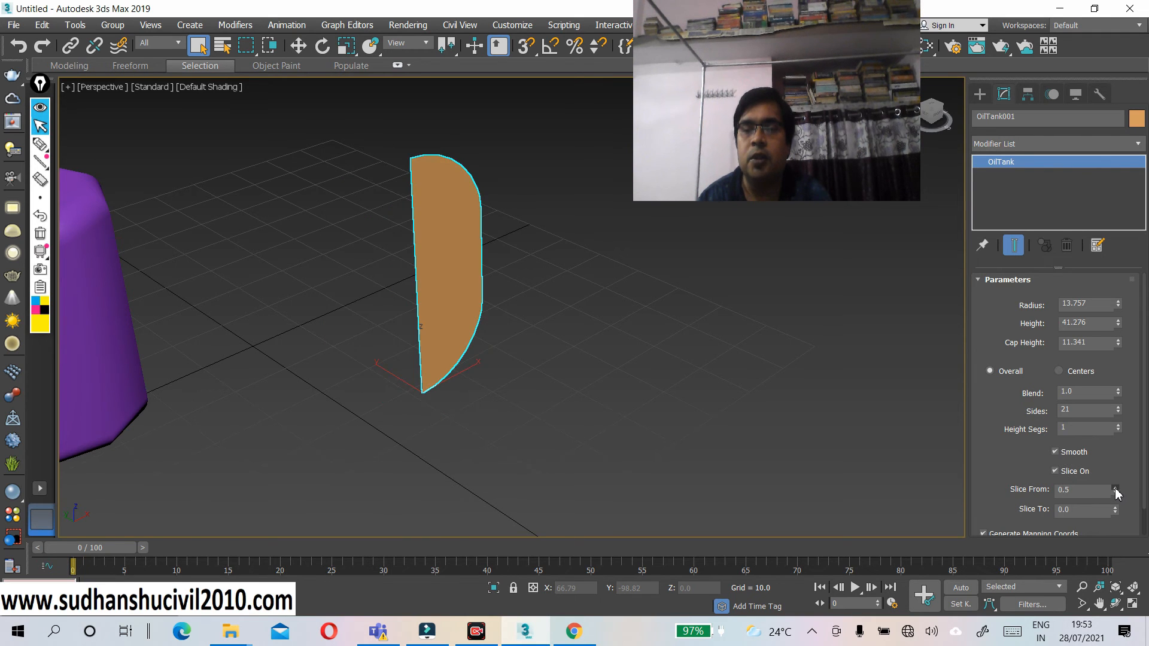
{"action": "left_click_drag", "start_coordinate": [1116, 492], "coordinate": [1087, 385]}
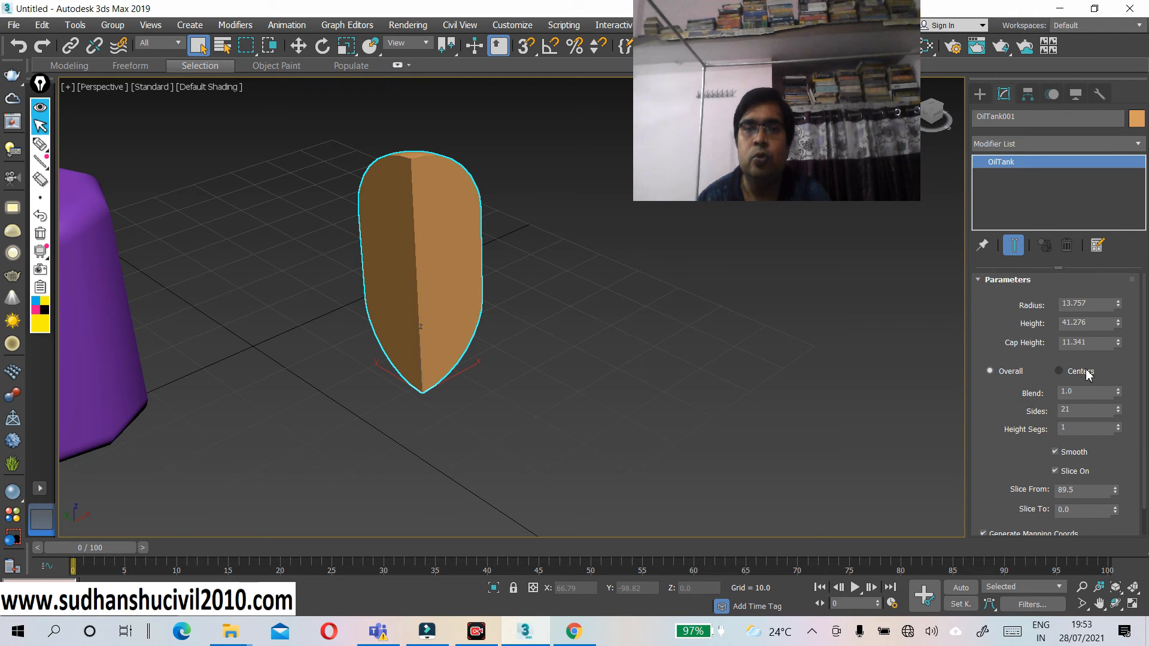
- Set the oil tank's Slice To to -10.5, then disable slicing to restore the full tank
{"action": "scroll", "coordinate": [134, 244], "scroll_direction": "down", "scroll_amount": 2}
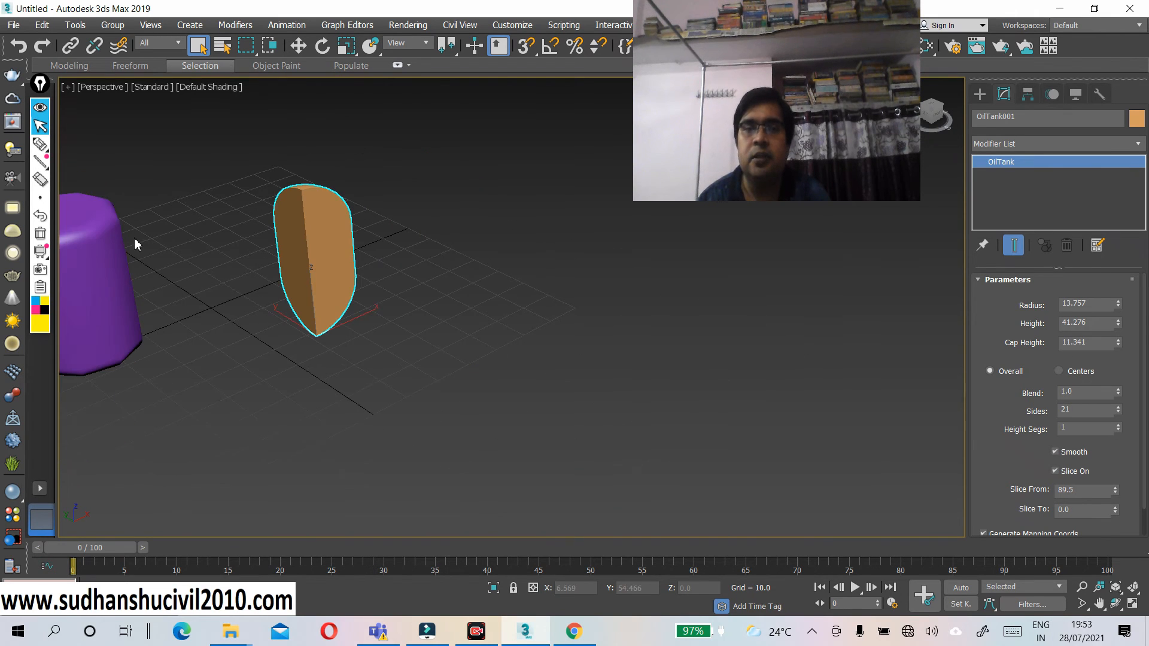
{"action": "left_click", "coordinate": [84, 254]}
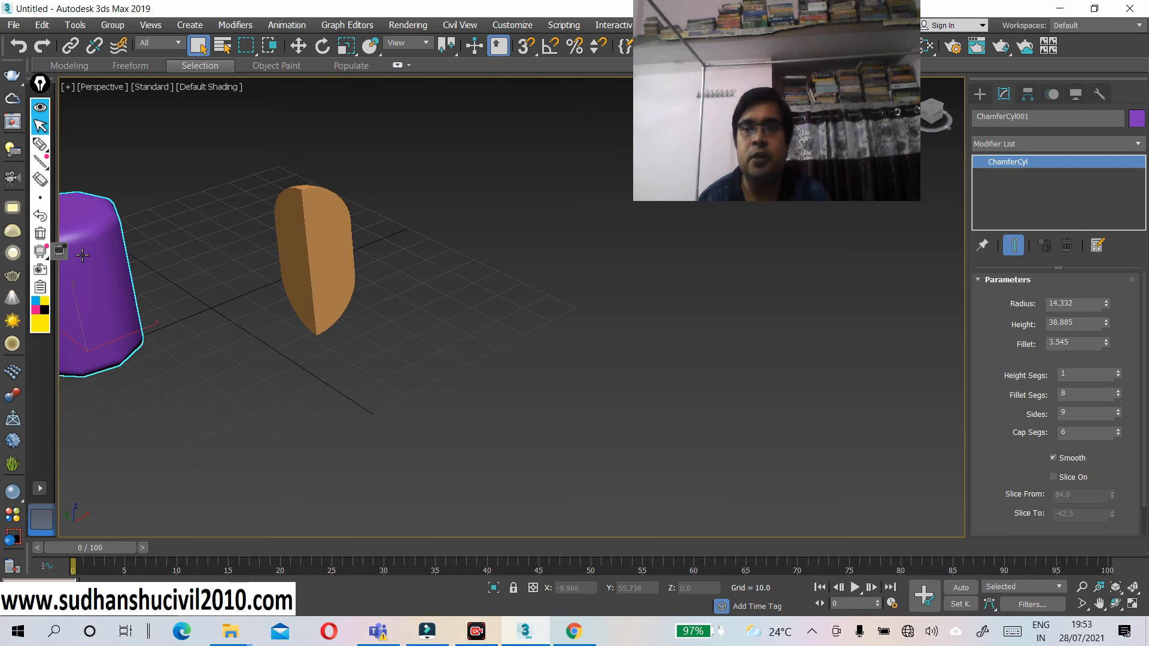
{"action": "left_click", "coordinate": [300, 243]}
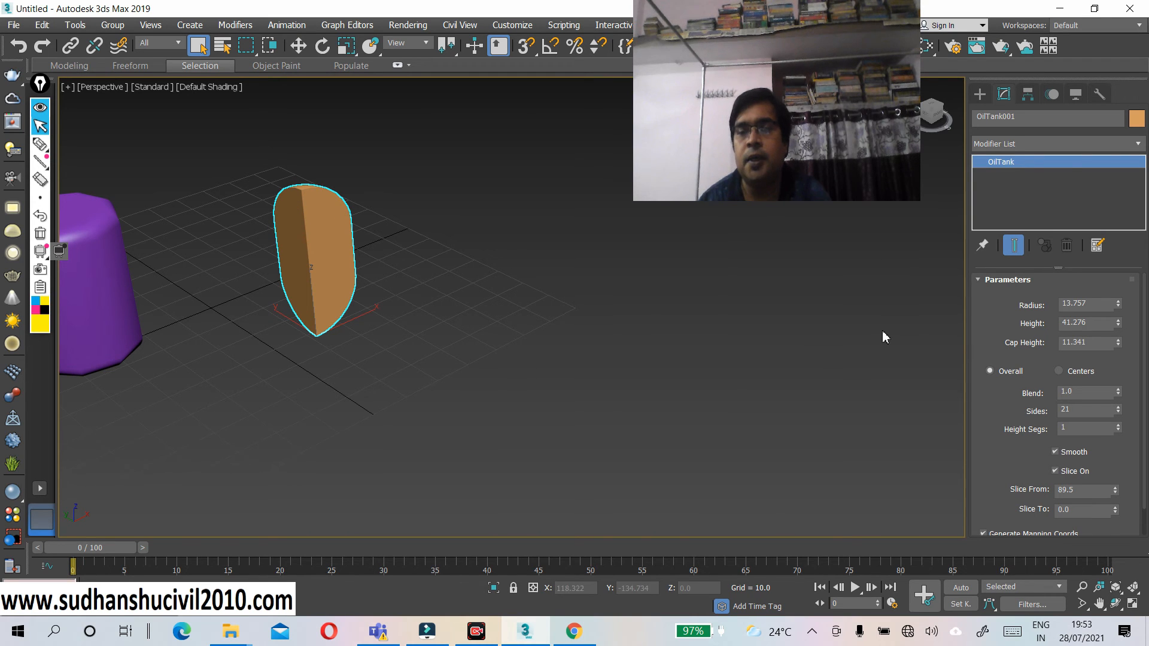
{"action": "mouse_move", "coordinate": [1117, 490]}
{"action": "left_mouse_down"}
{"action": "mouse_move", "coordinate": [1115, 470]}
{"action": "mouse_move", "coordinate": [1113, 491]}
{"action": "left_mouse_up"}
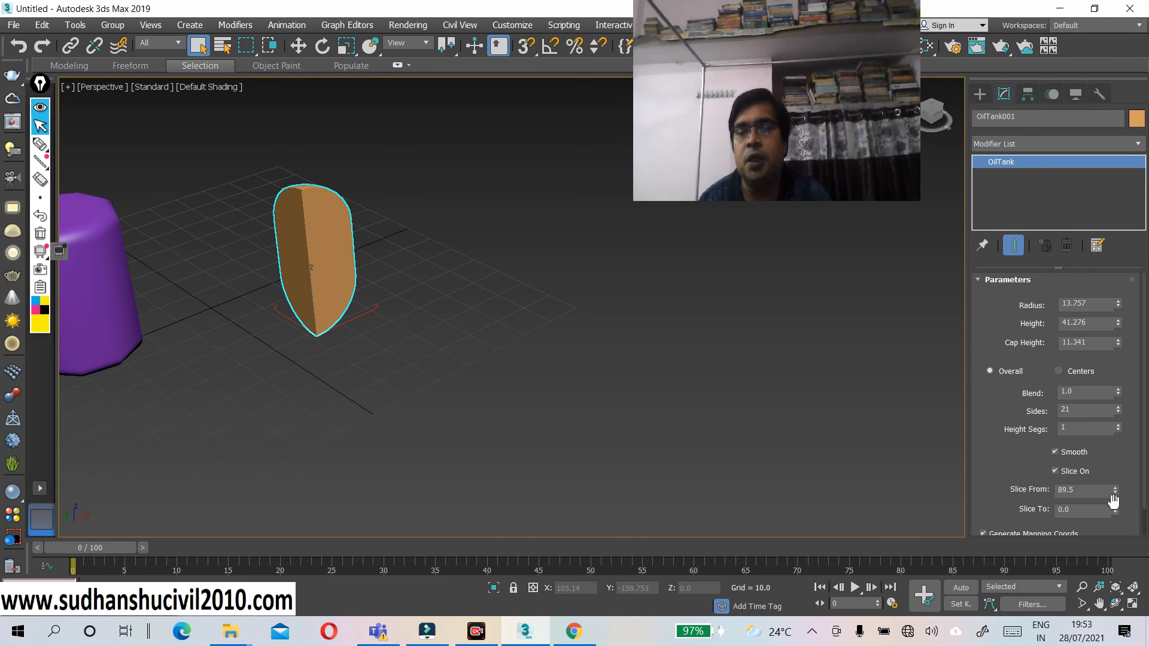
{"action": "mouse_move", "coordinate": [1116, 513]}
{"action": "left_mouse_down"}
{"action": "mouse_move", "coordinate": [1102, 541]}
{"action": "mouse_move", "coordinate": [1111, 505]}
{"action": "mouse_move", "coordinate": [1114, 527]}
{"action": "left_mouse_up"}
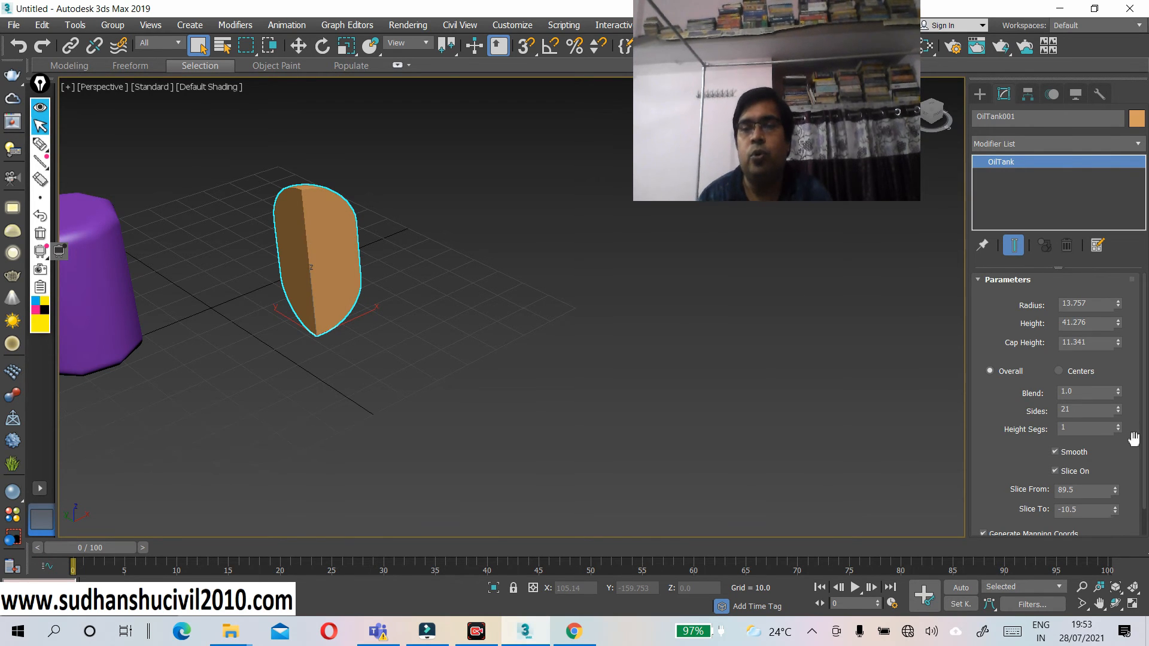
{"action": "scroll", "coordinate": [1146, 442], "scroll_direction": "down", "scroll_amount": 2}
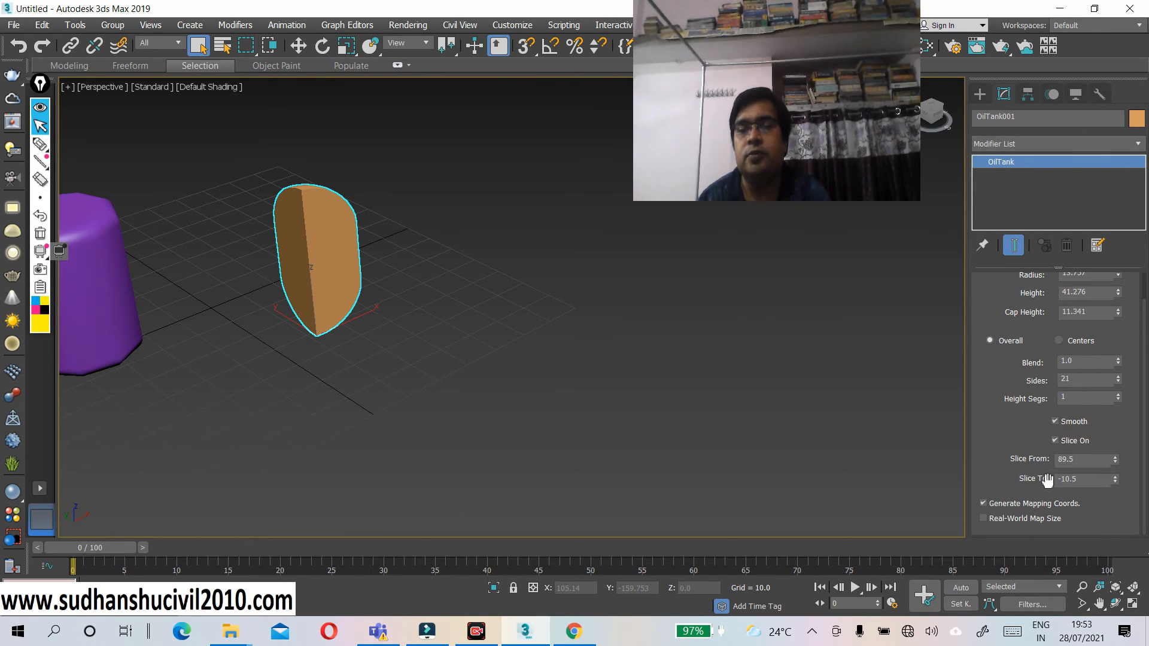
{"action": "left_click", "coordinate": [1056, 441]}
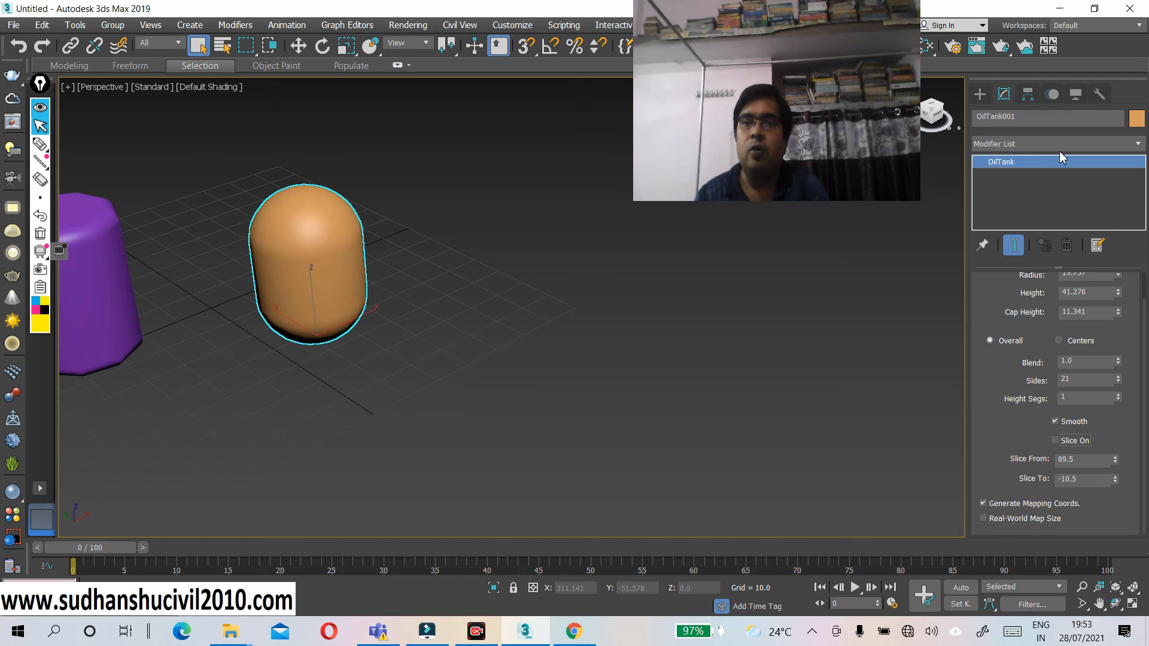
- Create a capsule beside the oil tank with a radius of about 11.6 and a height of about 53.6
{"action": "left_click", "coordinate": [980, 94]}
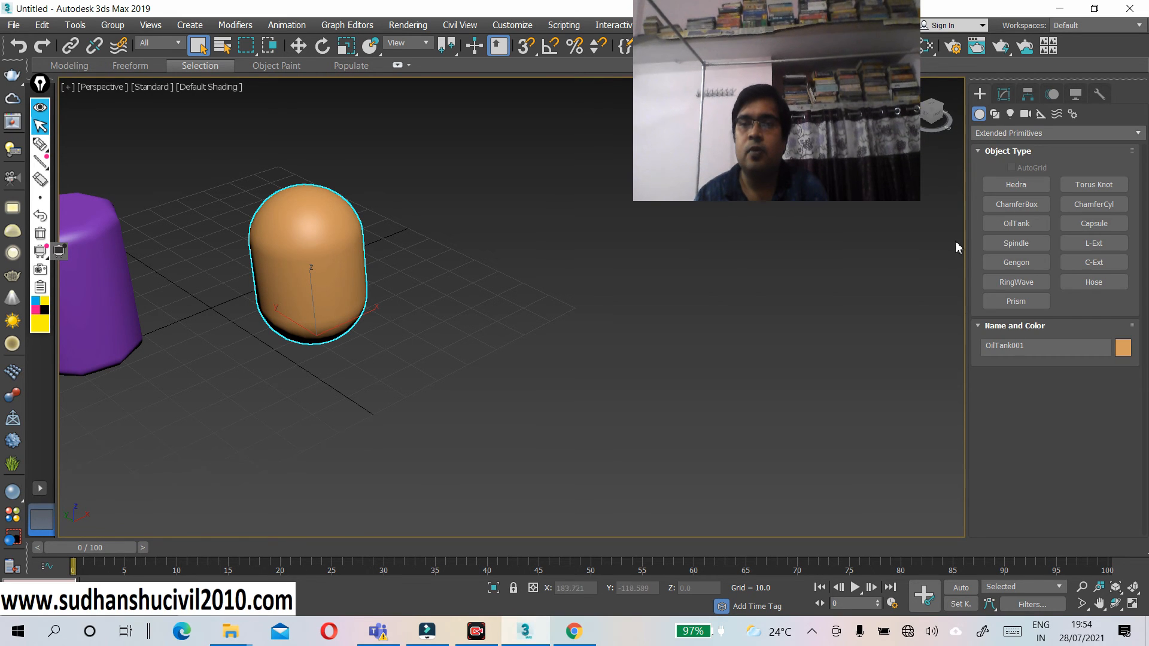
{"action": "left_click", "coordinate": [1094, 225]}
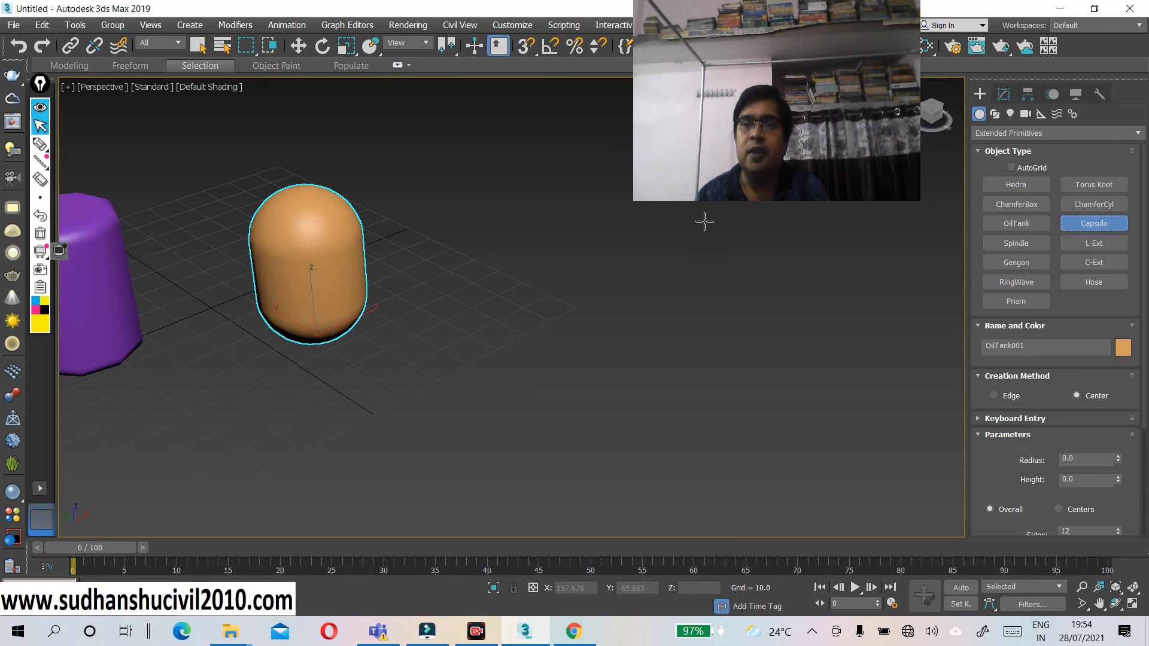
{"action": "left_click_drag", "start_coordinate": [504, 317], "coordinate": [549, 325]}
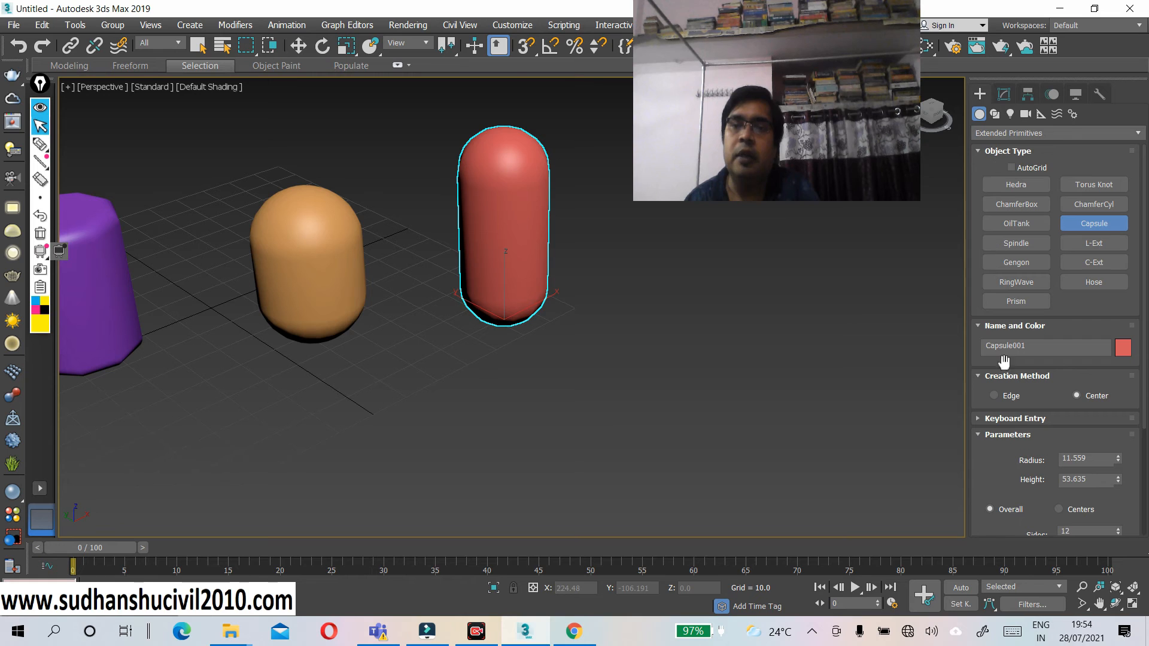
- Set the capsule's radius to 15.735 and height to 54.171, then compare the Centers and Overall height modes, ending on Overall
{"action": "left_click", "coordinate": [1006, 95]}
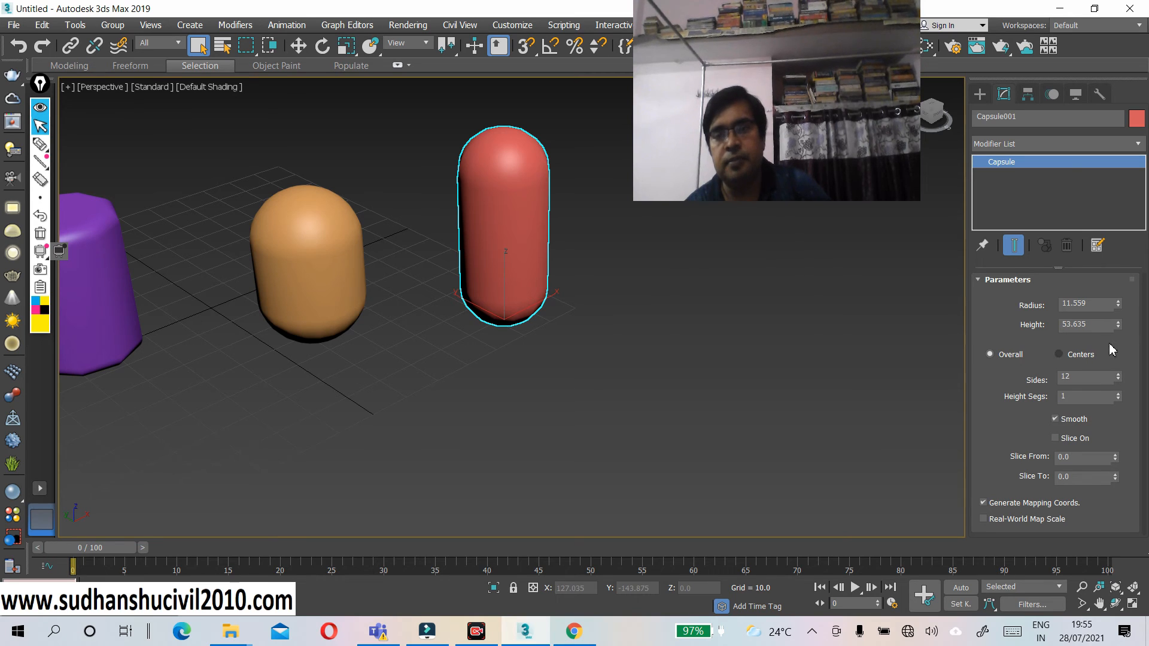
{"action": "left_click", "coordinate": [1118, 300]}
{"action": "left_click_drag", "start_coordinate": [1119, 301], "coordinate": [1119, 302]}
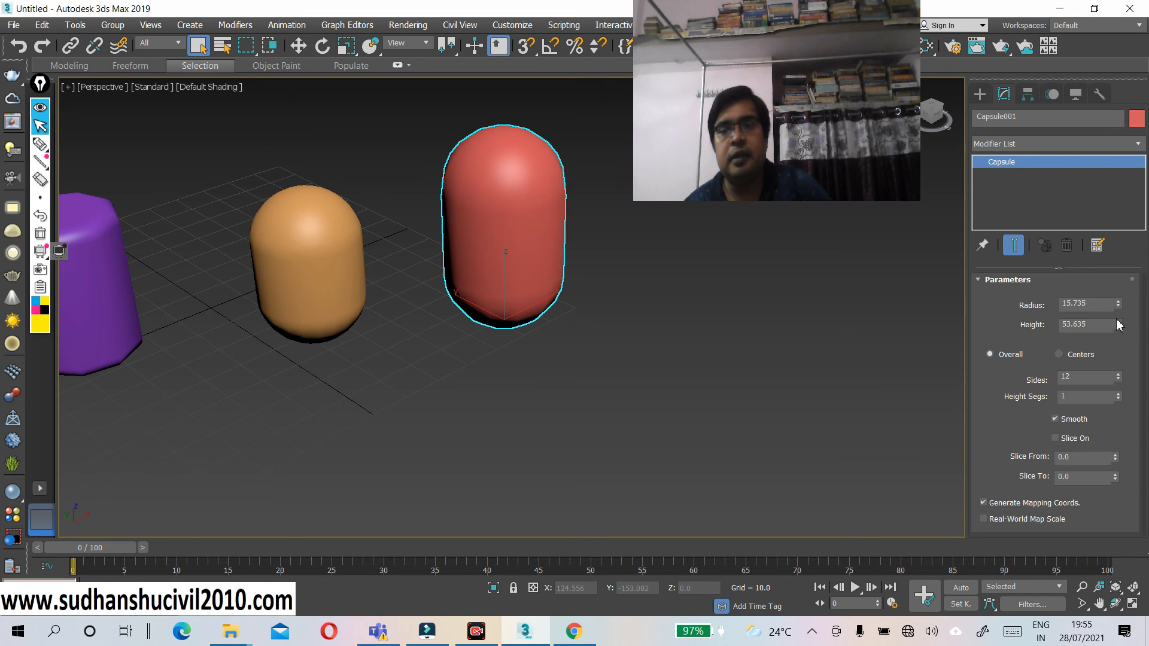
{"action": "mouse_move", "coordinate": [1119, 324]}
{"action": "left_mouse_down"}
{"action": "mouse_move", "coordinate": [1120, 307]}
{"action": "mouse_move", "coordinate": [1122, 324]}
{"action": "left_mouse_up"}
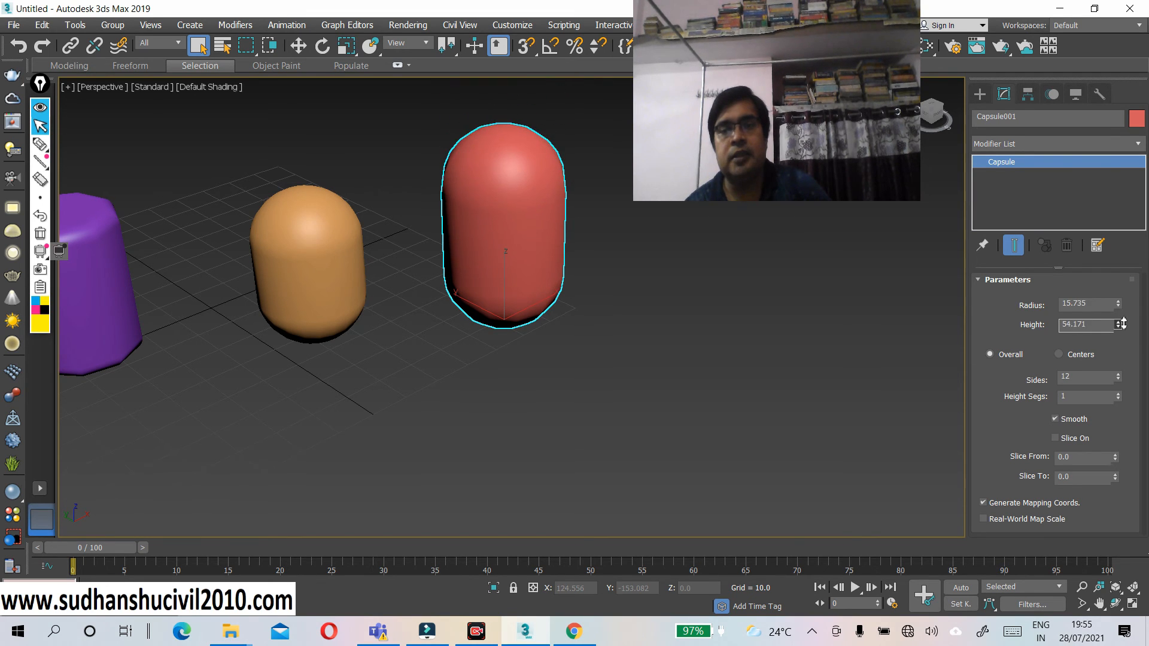
{"action": "left_click", "coordinate": [1059, 355]}
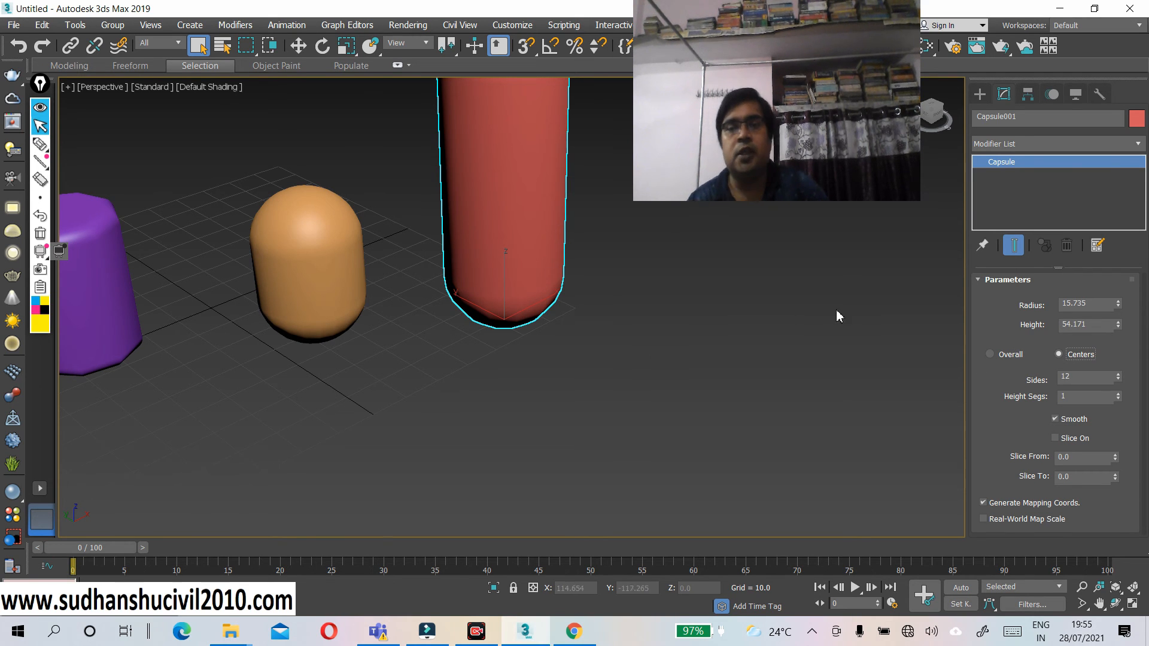
{"action": "left_click", "coordinate": [992, 355]}
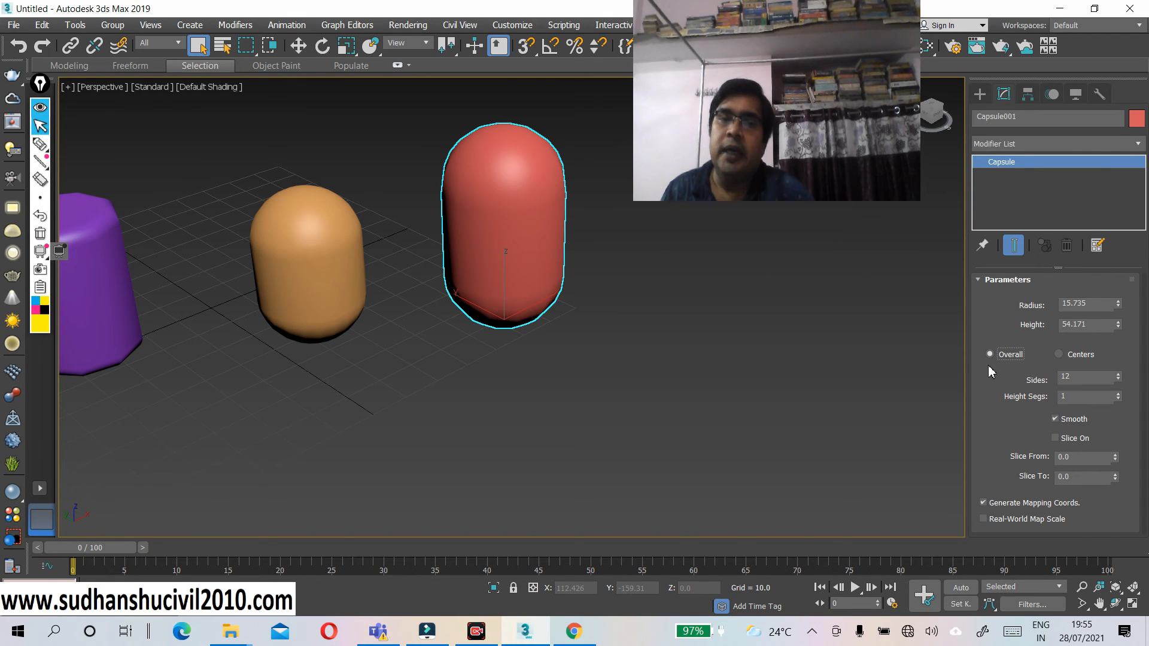
- Display the viewport in Hidden Line style and set the capsule's sides to 16
{"action": "left_click", "coordinate": [217, 87]}
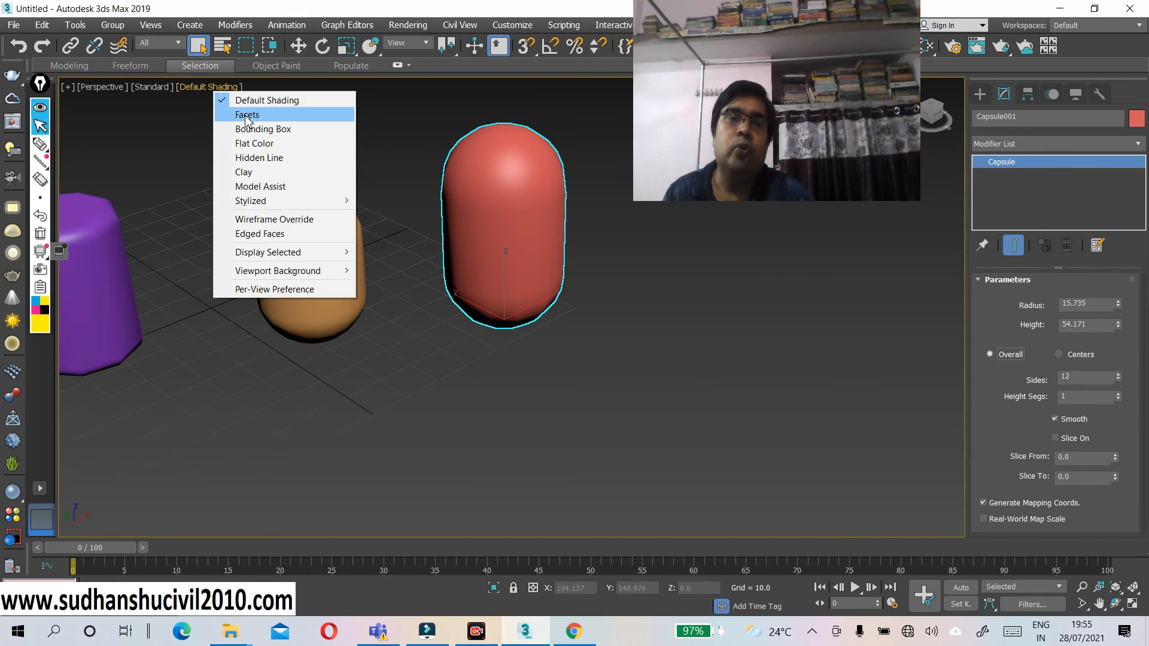
{"action": "left_click", "coordinate": [261, 157]}
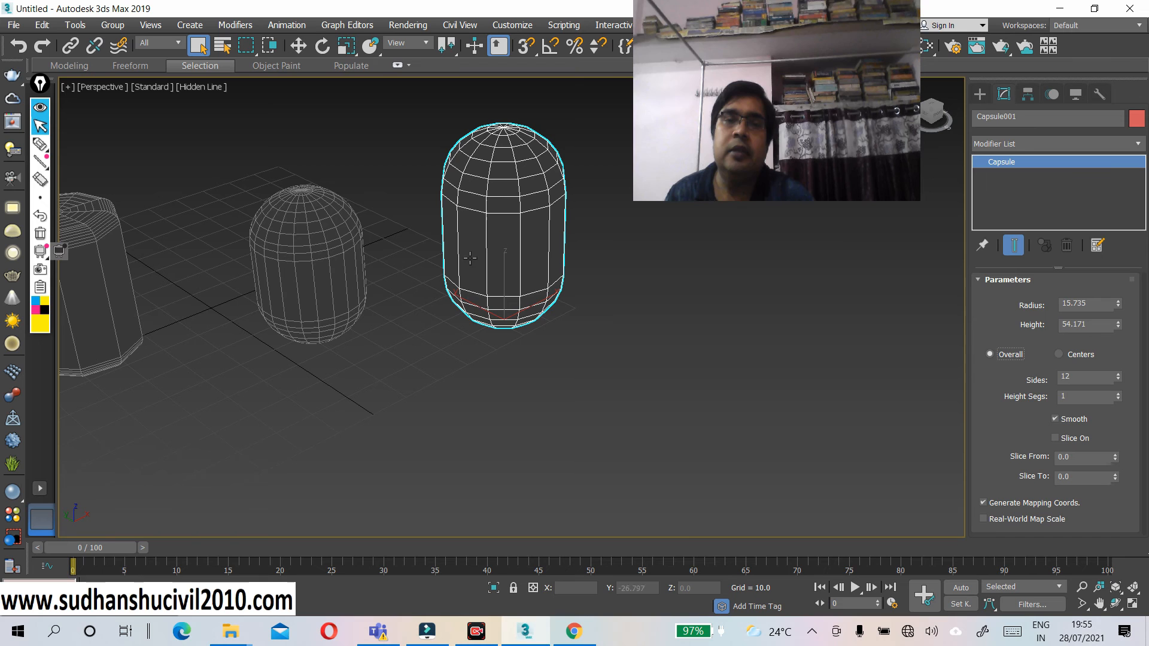
{"action": "left_click", "coordinate": [1118, 374]}
{"action": "mouse_move", "coordinate": [1118, 374]}
{"action": "left_mouse_down"}
{"action": "mouse_move", "coordinate": [1120, 363]}
{"action": "mouse_move", "coordinate": [1121, 374]}
{"action": "left_mouse_up"}
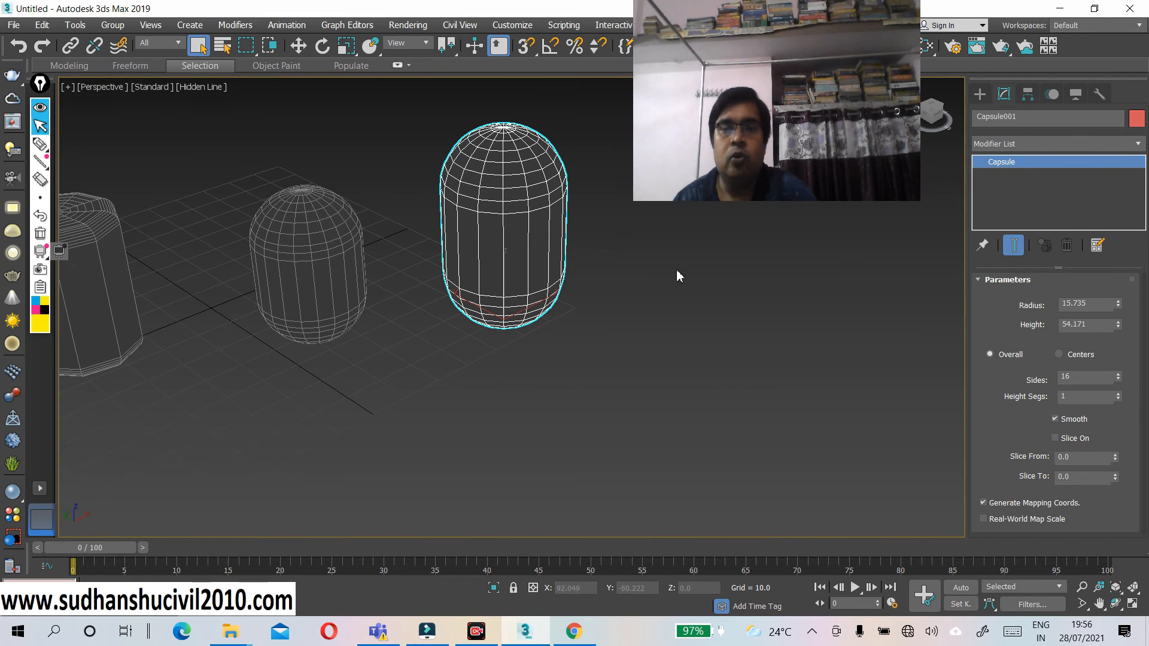
- Try 2 height segments on the capsule, then restore the value to 1
{"action": "left_click", "coordinate": [1118, 395]}
{"action": "left_click_drag", "start_coordinate": [1119, 396], "coordinate": [1118, 397]}
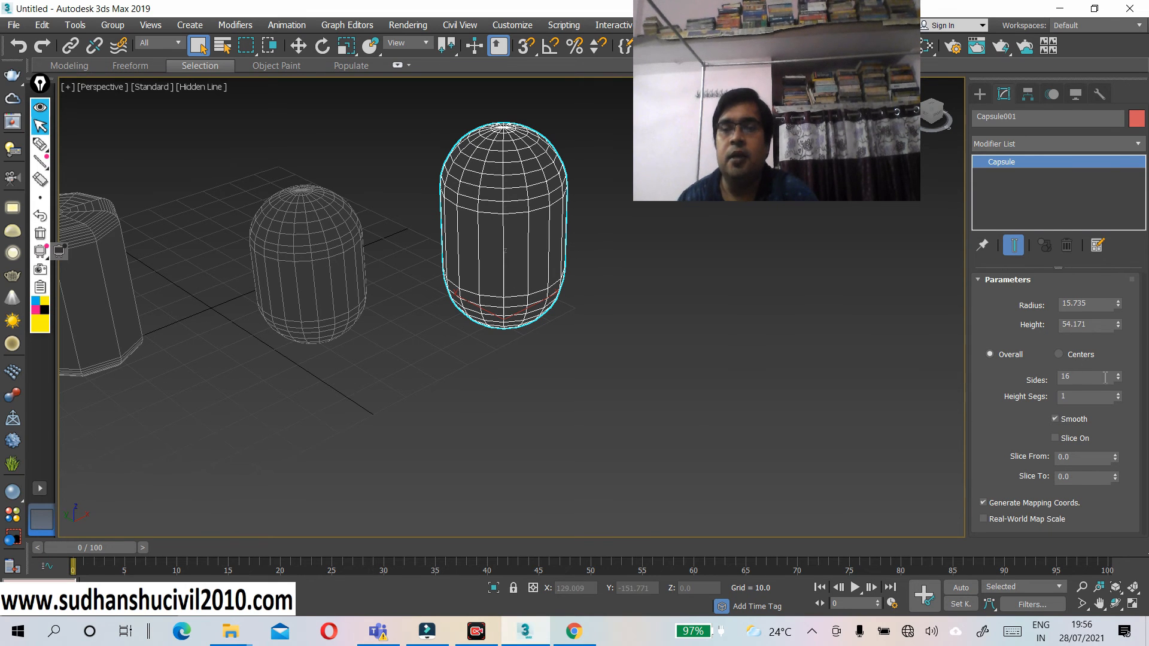
{"action": "left_click", "coordinate": [1118, 394]}
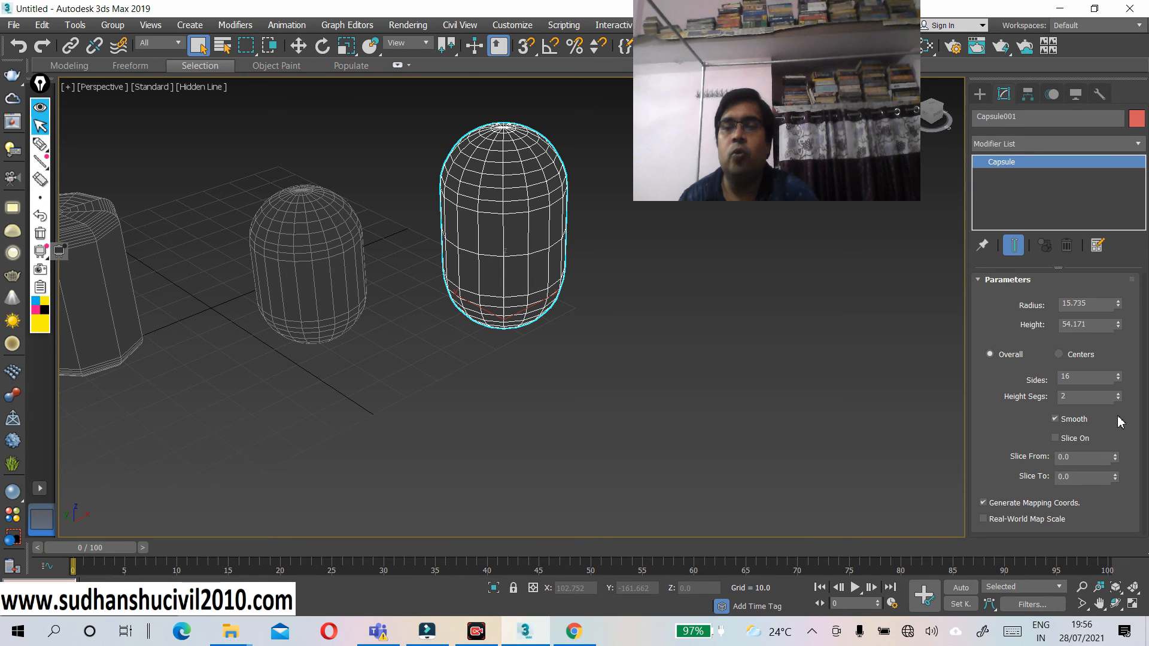
{"action": "left_click", "coordinate": [1118, 394]}
{"action": "left_click_drag", "start_coordinate": [1120, 394], "coordinate": [1120, 405]}
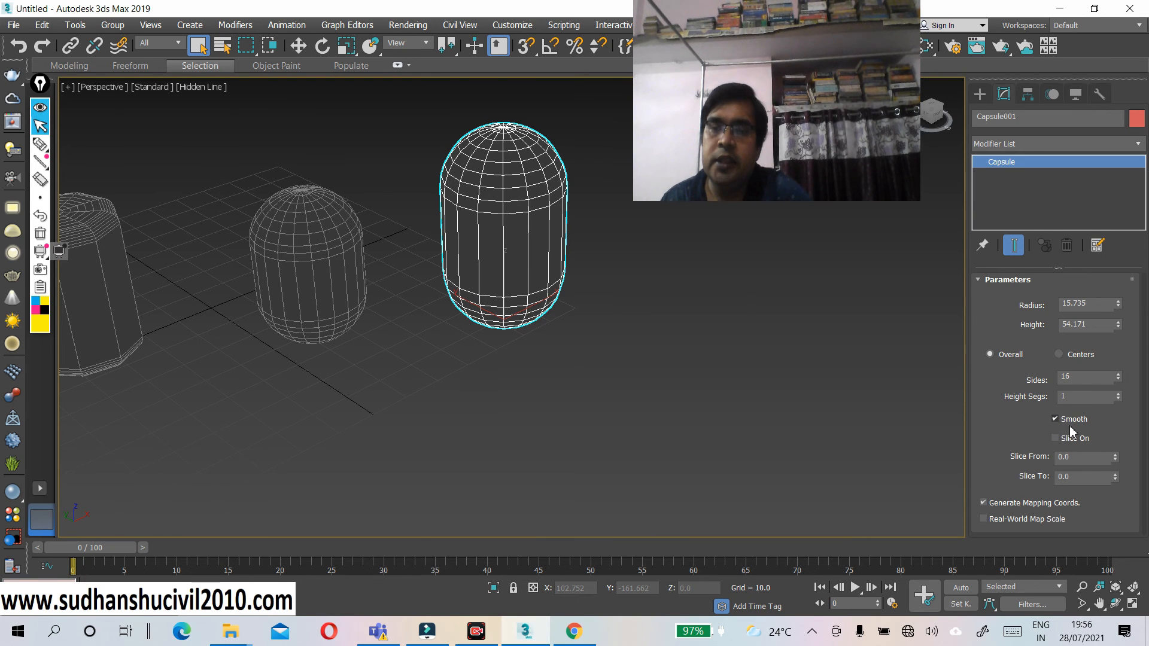
- Return the viewport to Default Shading and compare the capsule with Smooth off and on, ending with it on
{"action": "left_click", "coordinate": [186, 88]}
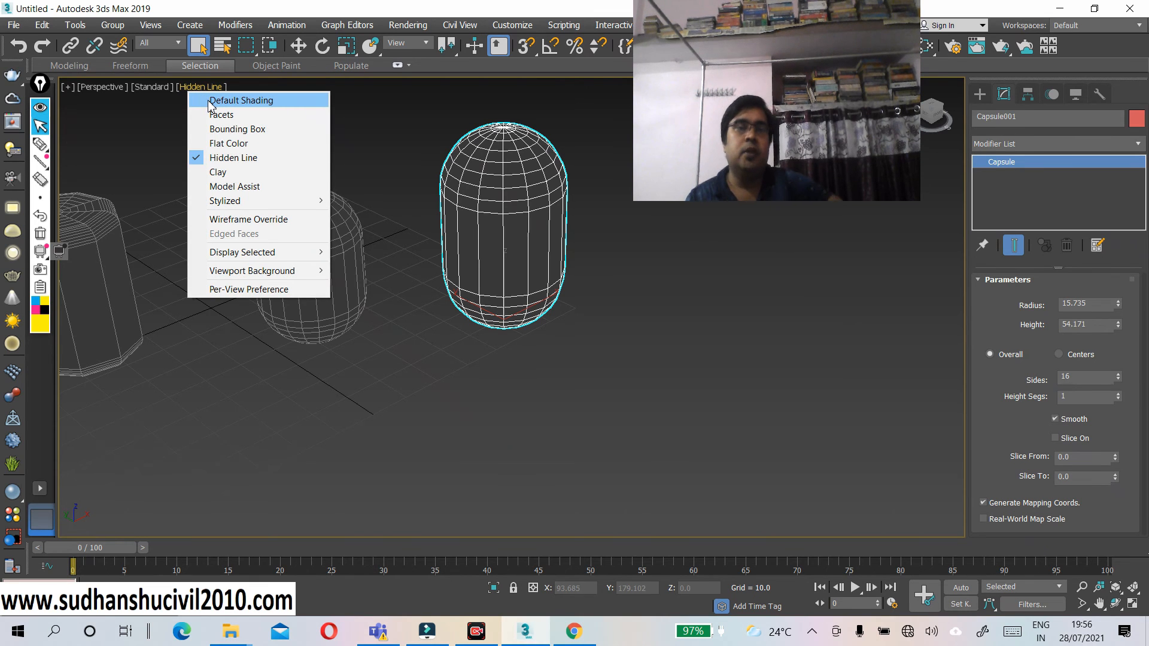
{"action": "left_click", "coordinate": [211, 102]}
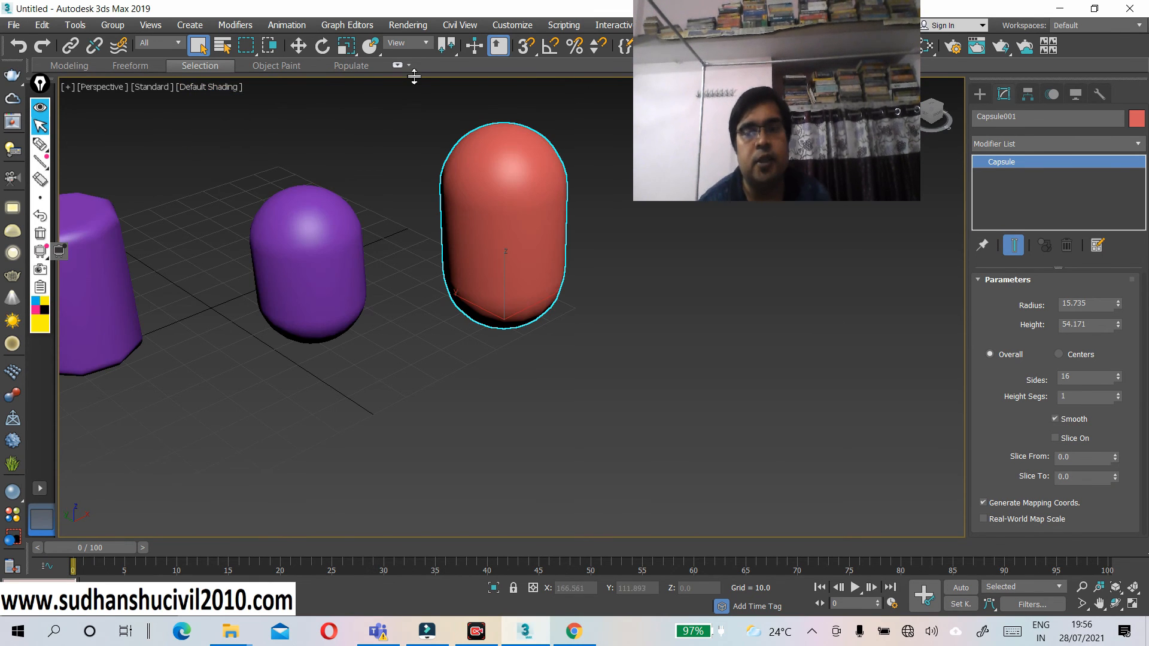
{"action": "left_click", "coordinate": [1056, 420]}
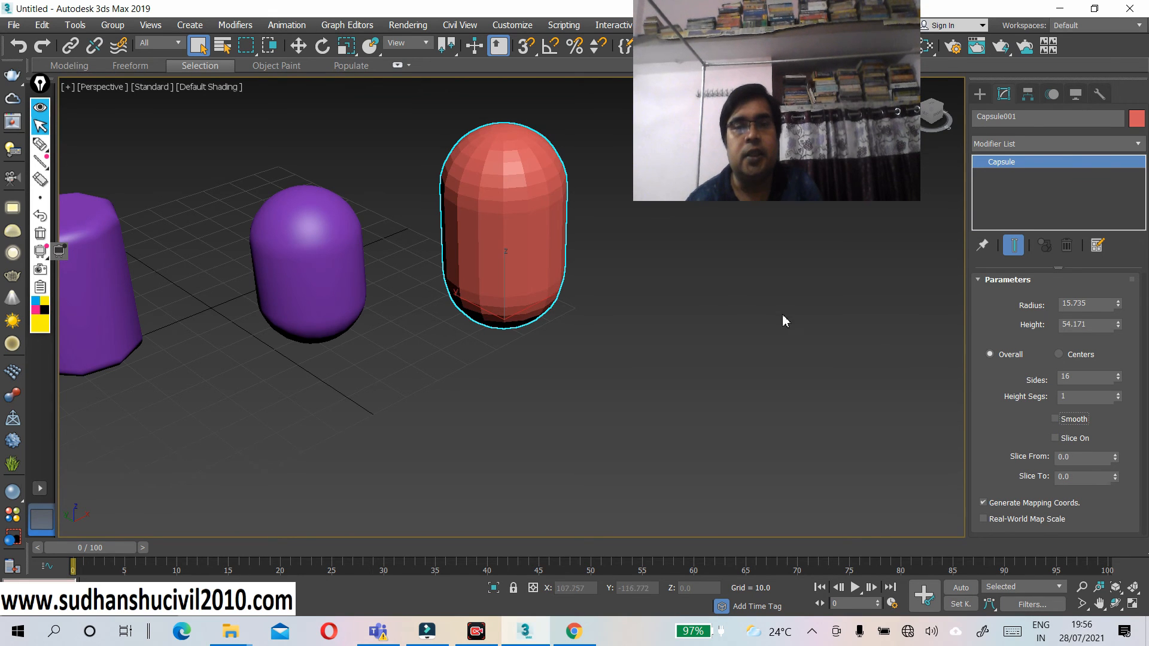
{"action": "scroll", "coordinate": [507, 275], "scroll_direction": "up", "scroll_amount": 3}
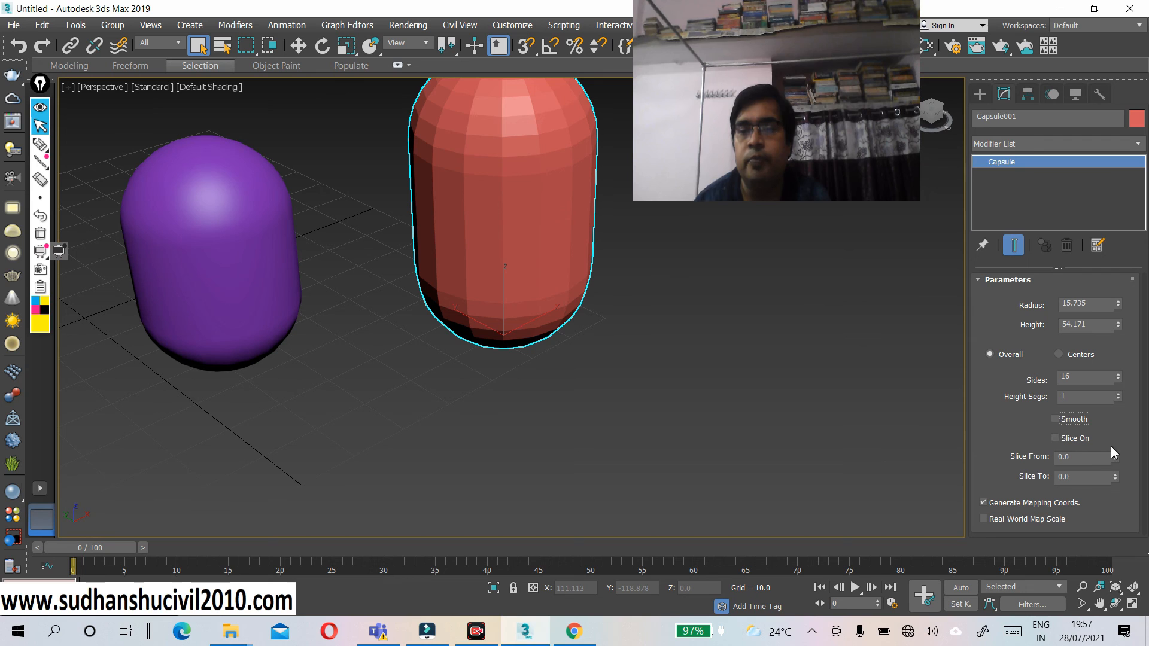
{"action": "left_click", "coordinate": [1057, 420]}
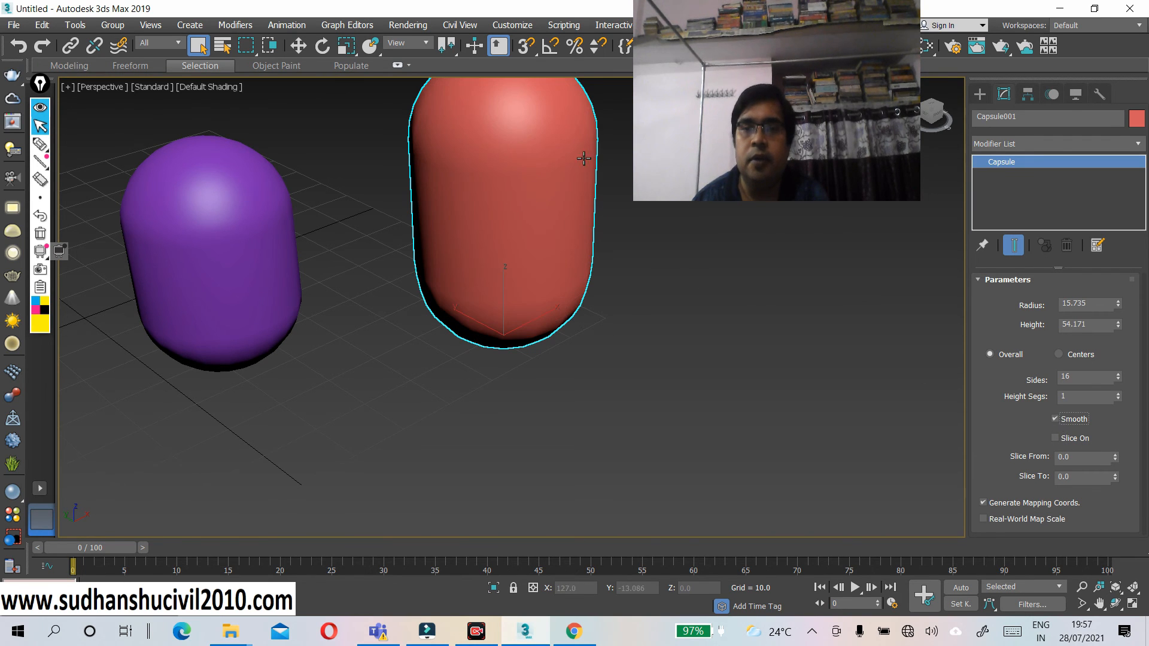
- Enable slicing on the capsule and set Slice From to 99.5
{"action": "scroll", "coordinate": [581, 205], "scroll_direction": "down", "scroll_amount": 2}
{"action": "middle_click_drag", "start_coordinate": [567, 220], "coordinate": [473, 258]}
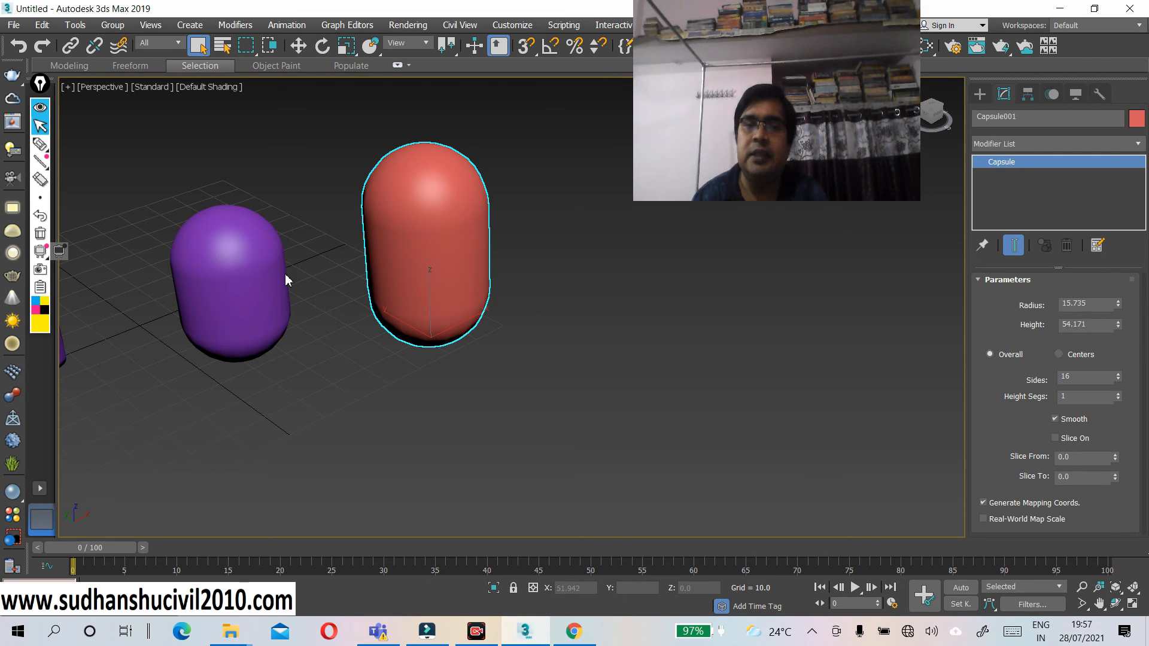
{"action": "scroll", "coordinate": [296, 322], "scroll_direction": "down", "scroll_amount": 3}
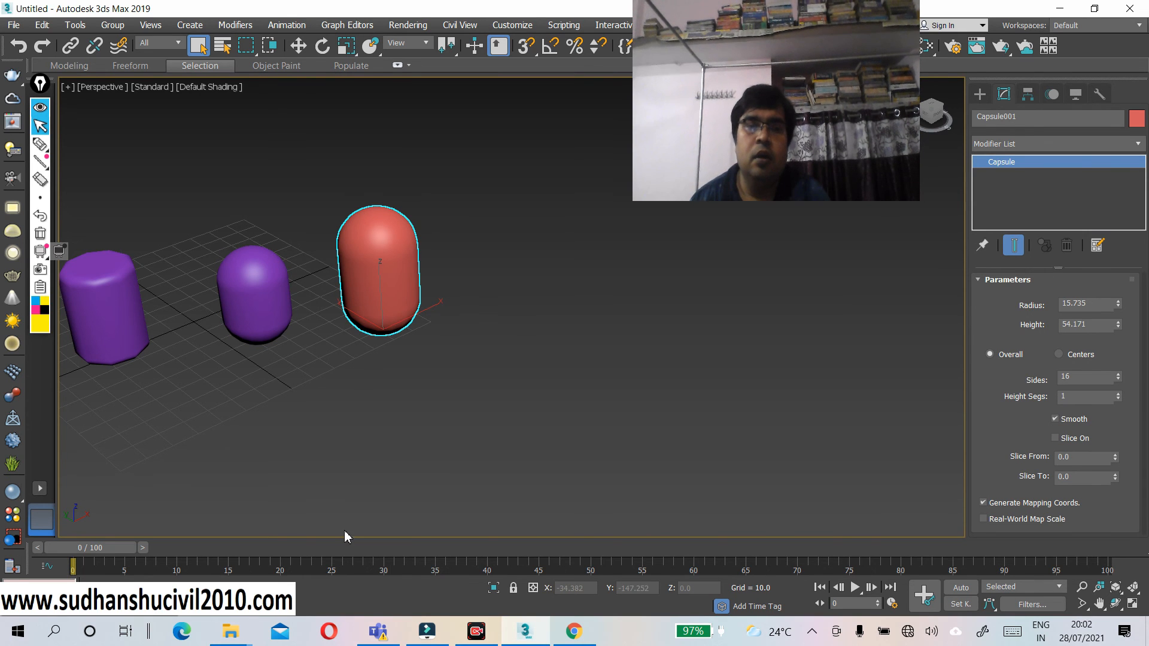
{"action": "left_click", "coordinate": [1055, 439]}
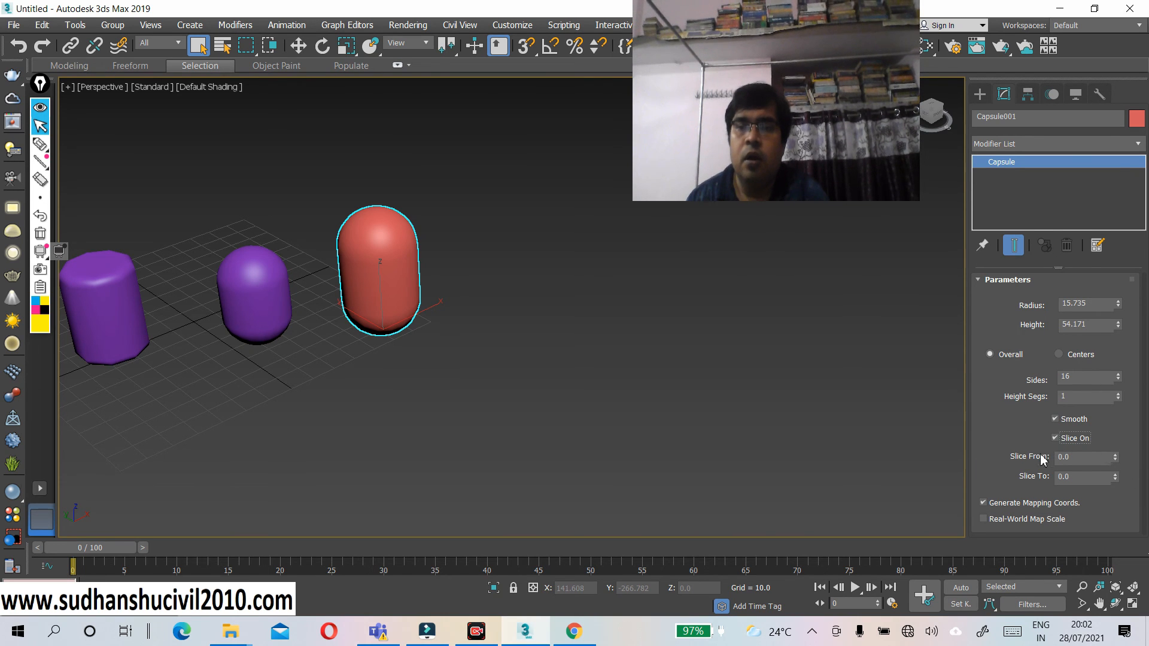
{"action": "left_click", "coordinate": [1117, 456]}
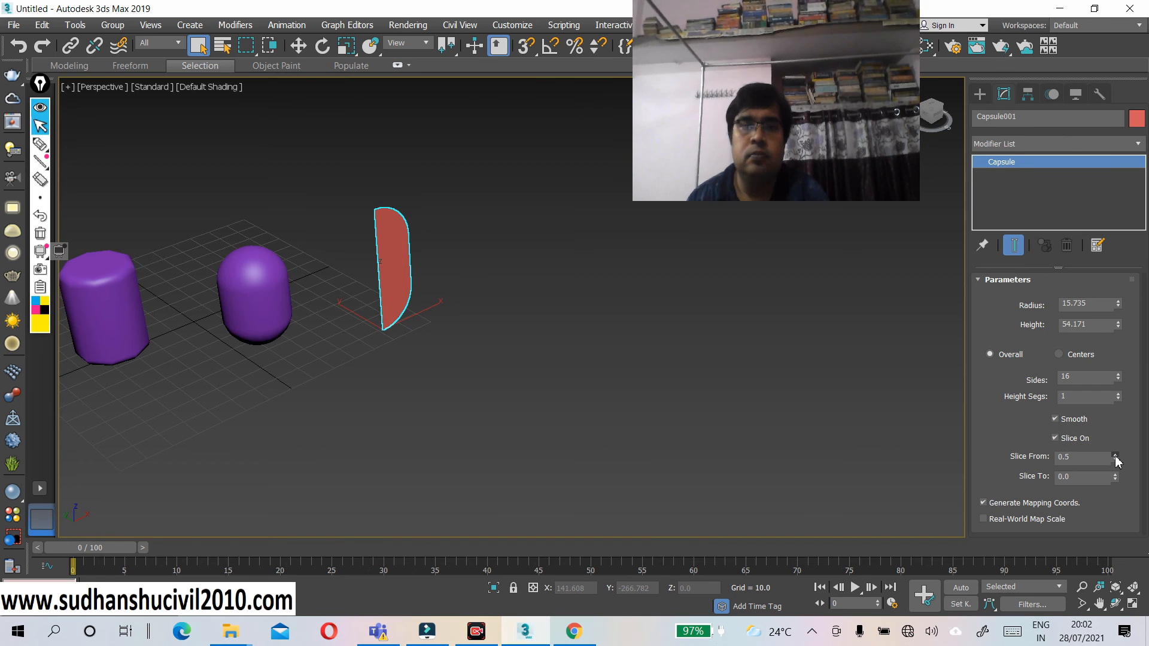
{"action": "left_click_drag", "start_coordinate": [1117, 460], "coordinate": [1084, 356]}
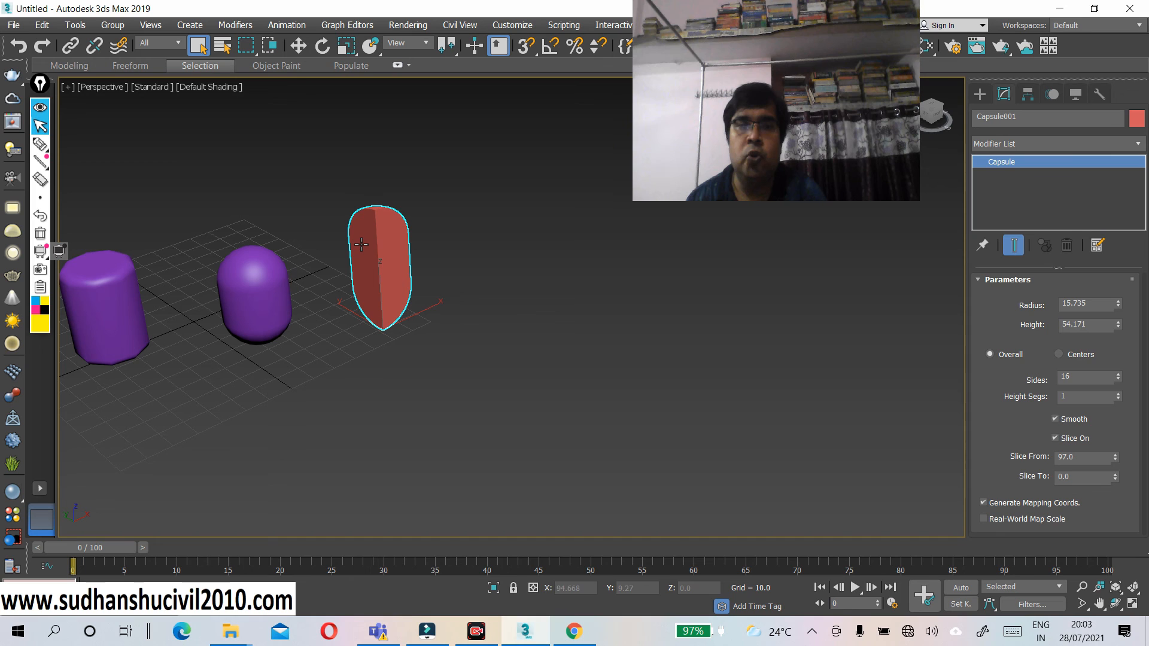
{"action": "left_click", "coordinate": [1116, 455]}
{"action": "mouse_move", "coordinate": [1117, 458]}
{"action": "left_mouse_down"}
{"action": "mouse_move", "coordinate": [1112, 407]}
{"action": "mouse_move", "coordinate": [1116, 450]}
{"action": "left_mouse_up"}
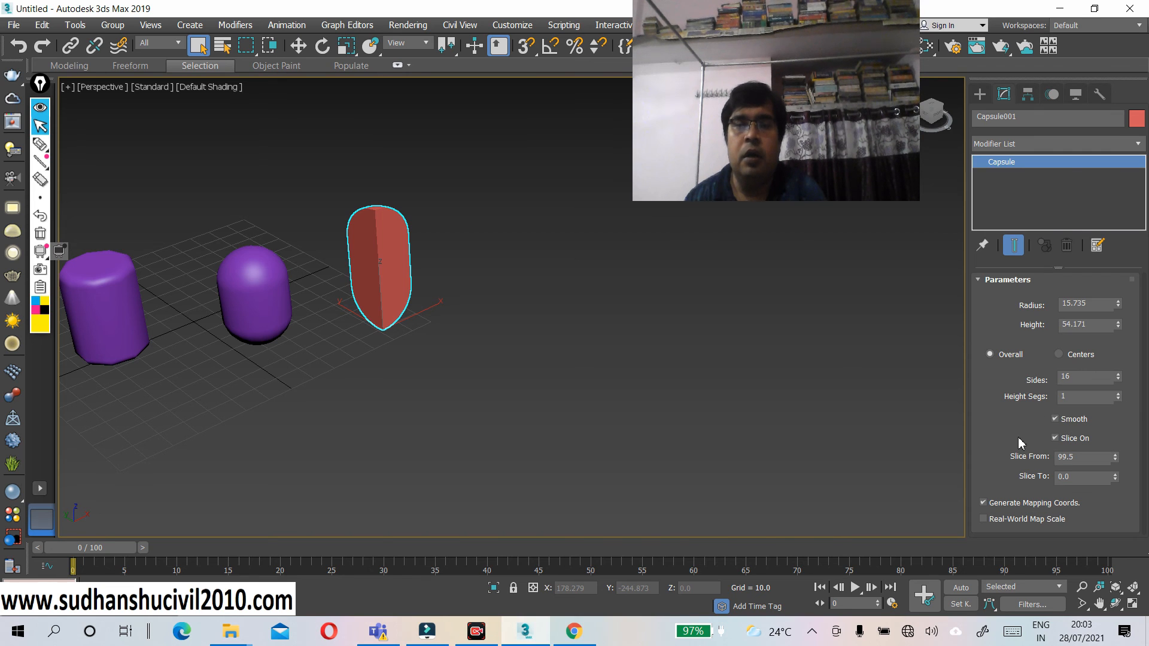
- Set the capsule's Slice To to -103, then disable slicing to restore the full capsule
{"action": "left_click_drag", "start_coordinate": [1117, 480], "coordinate": [1113, 542]}
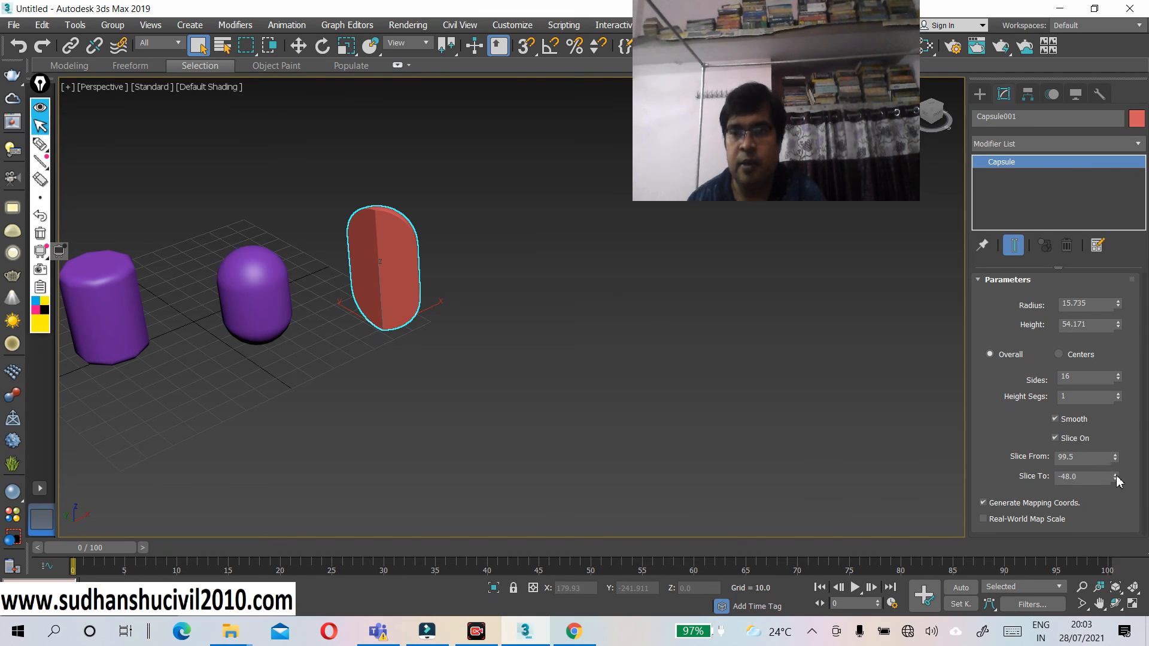
{"action": "left_click_drag", "start_coordinate": [1117, 476], "coordinate": [1113, 543]}
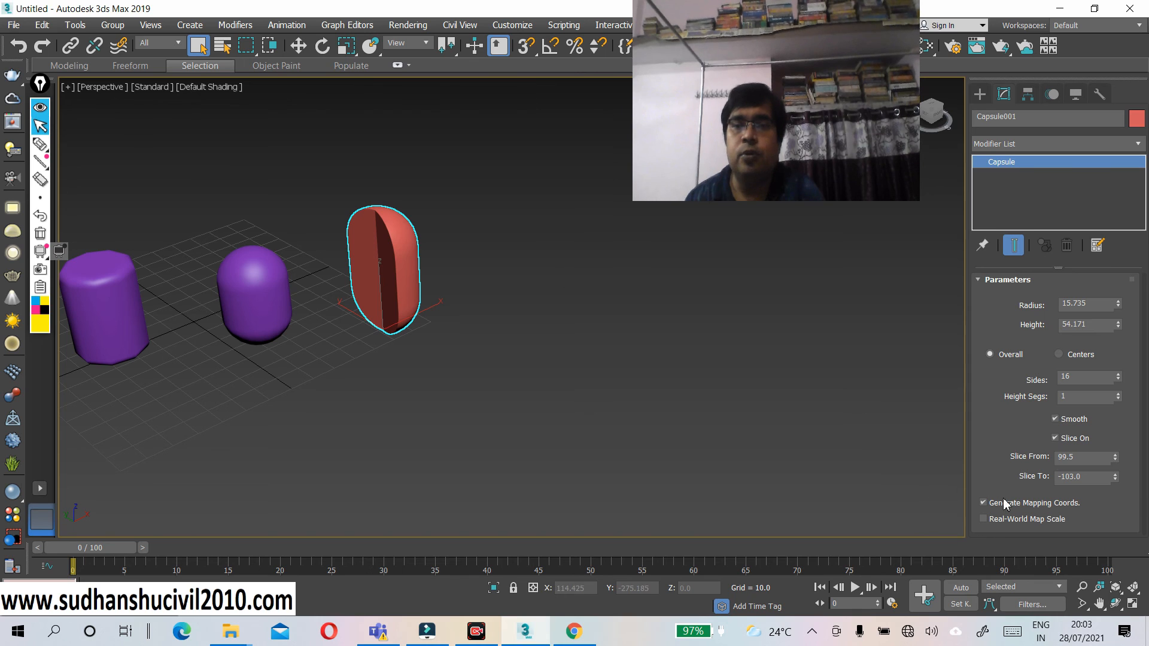
{"action": "left_click", "coordinate": [1056, 438]}
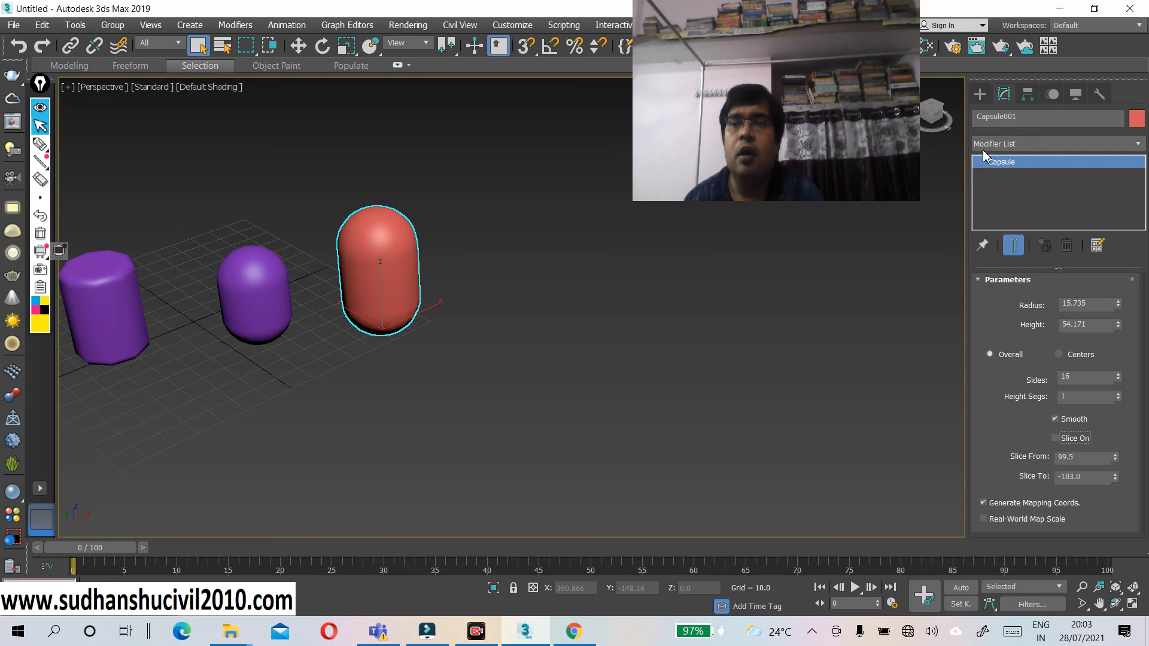
- Create a spindle beside the capsule with a radius of about 13.7 and a height of about 9.1
{"action": "left_click", "coordinate": [980, 94]}
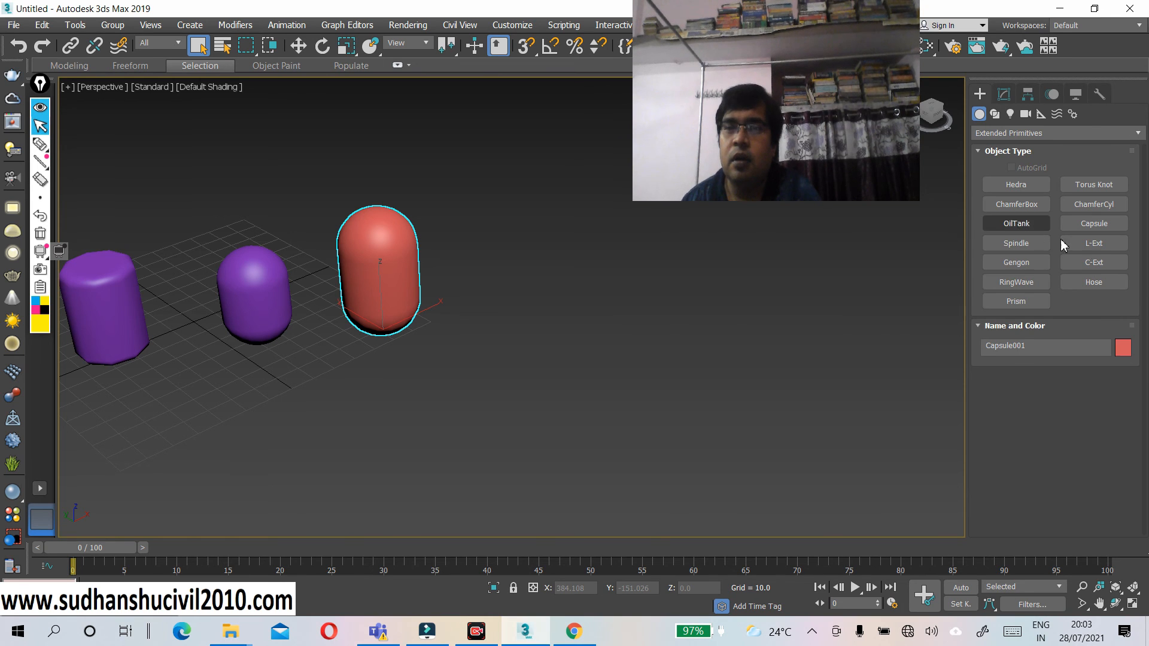
{"action": "left_click", "coordinate": [1020, 243]}
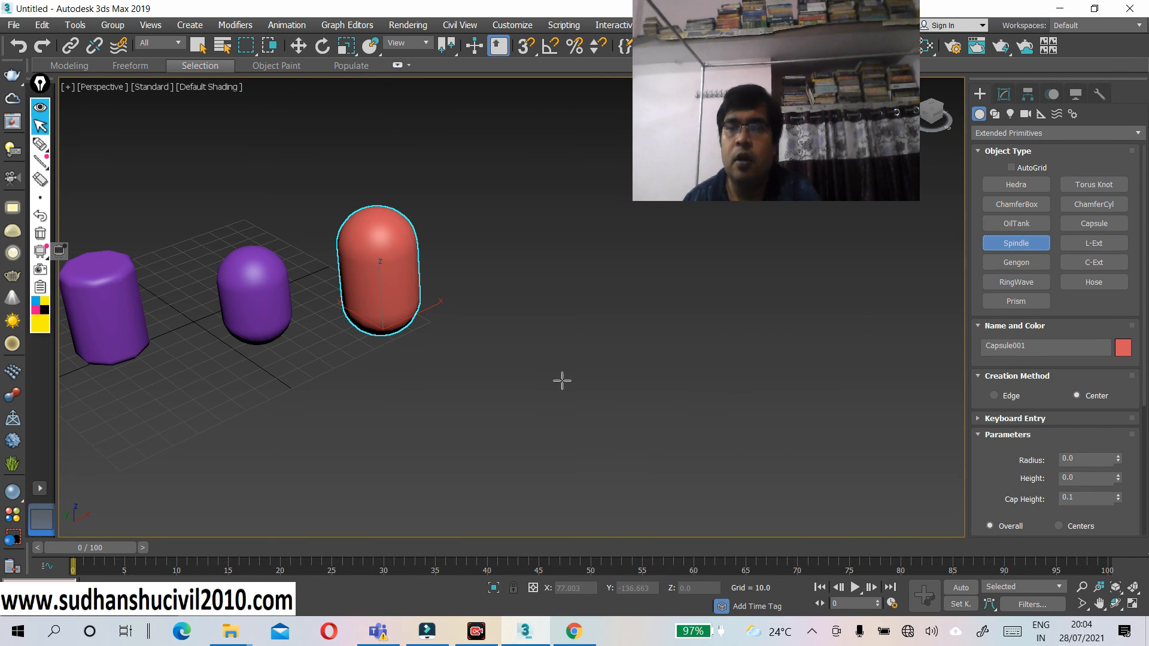
{"action": "left_click", "coordinate": [468, 364]}
{"action": "left_click_drag", "start_coordinate": [468, 364], "coordinate": [500, 373]}
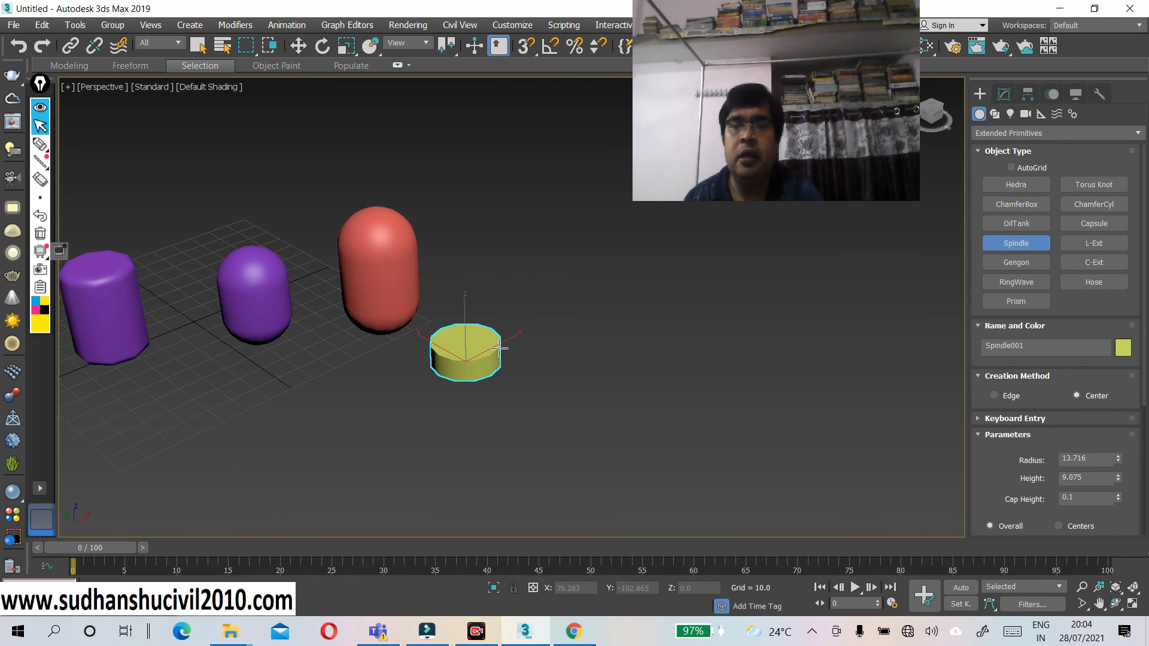
{"action": "left_click", "coordinate": [500, 348]}
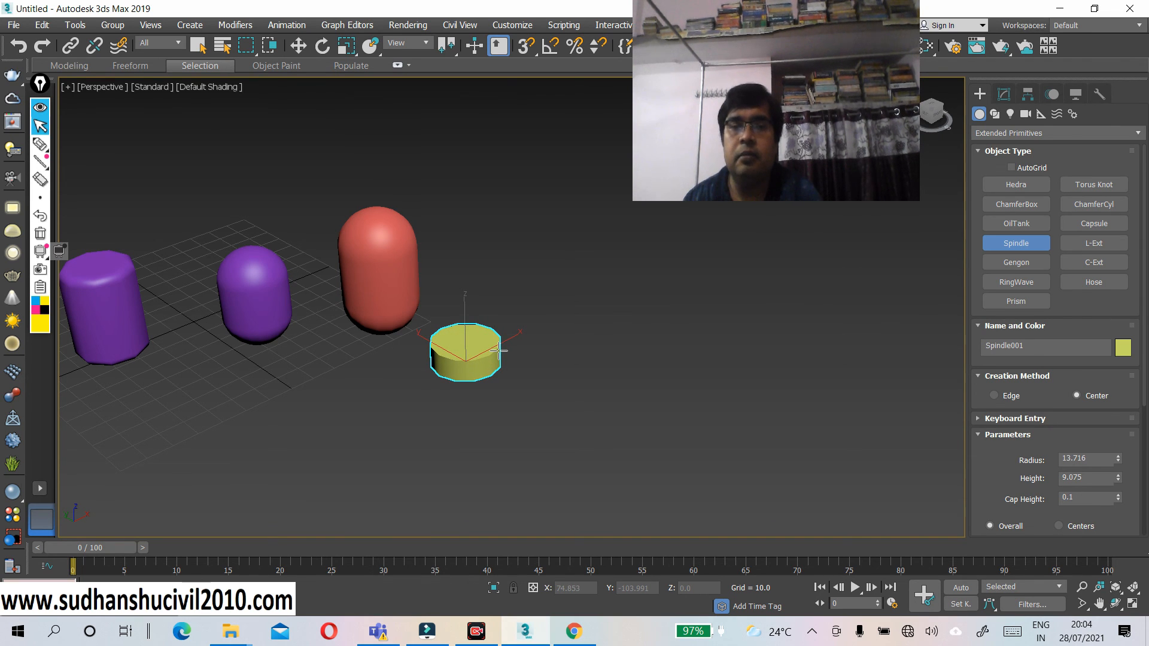
- Set the spindle's cap height to 2.29
{"action": "scroll", "coordinate": [477, 346], "scroll_direction": "up", "scroll_amount": 3}
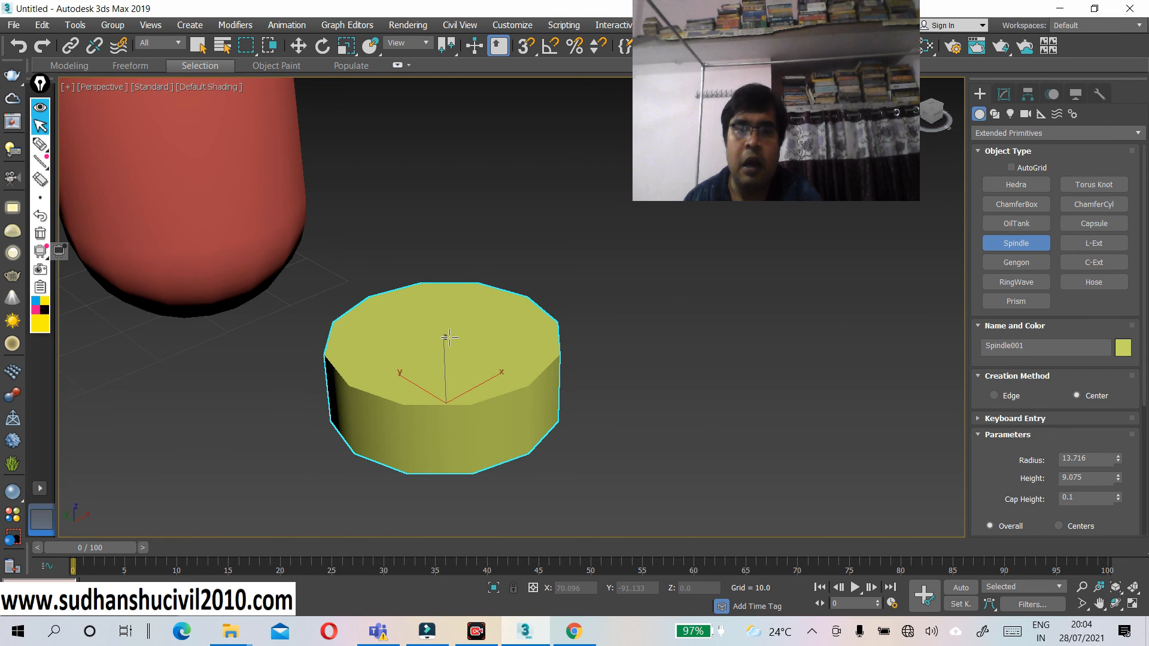
{"action": "scroll", "coordinate": [450, 338], "scroll_direction": "up", "scroll_amount": 4}
{"action": "scroll", "coordinate": [450, 338], "scroll_direction": "down", "scroll_amount": 5}
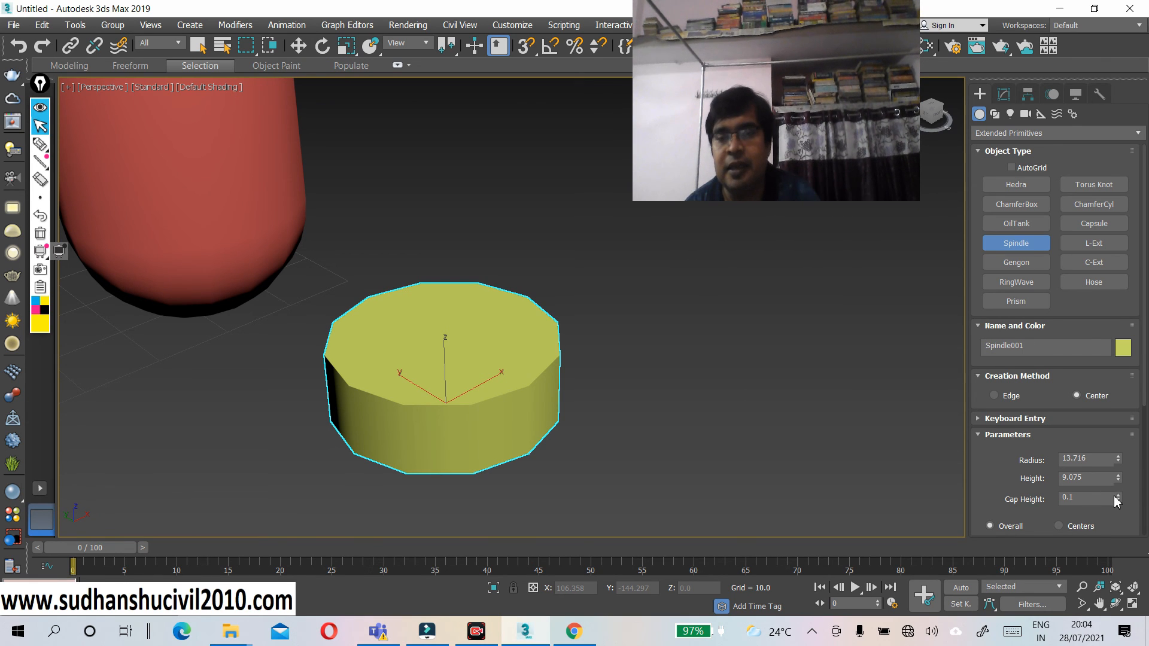
{"action": "left_click_drag", "start_coordinate": [1118, 497], "coordinate": [1087, 367]}
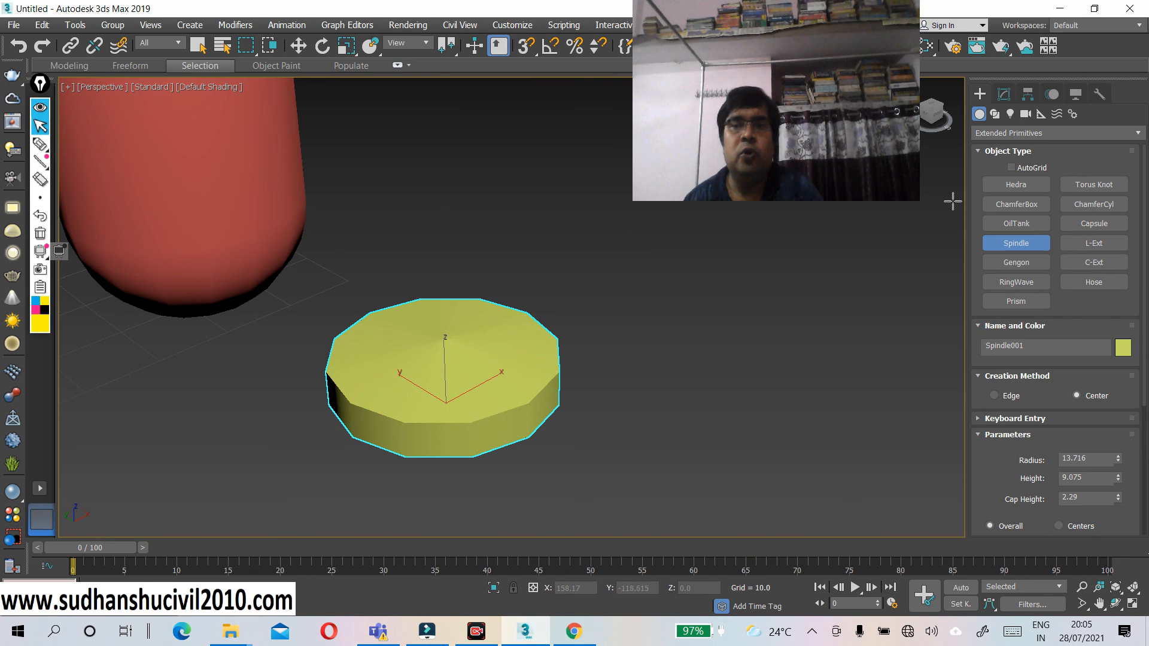
- Open the spindle's parameters for modification and display the viewport in Hidden Line style
{"action": "left_click", "coordinate": [1005, 94]}
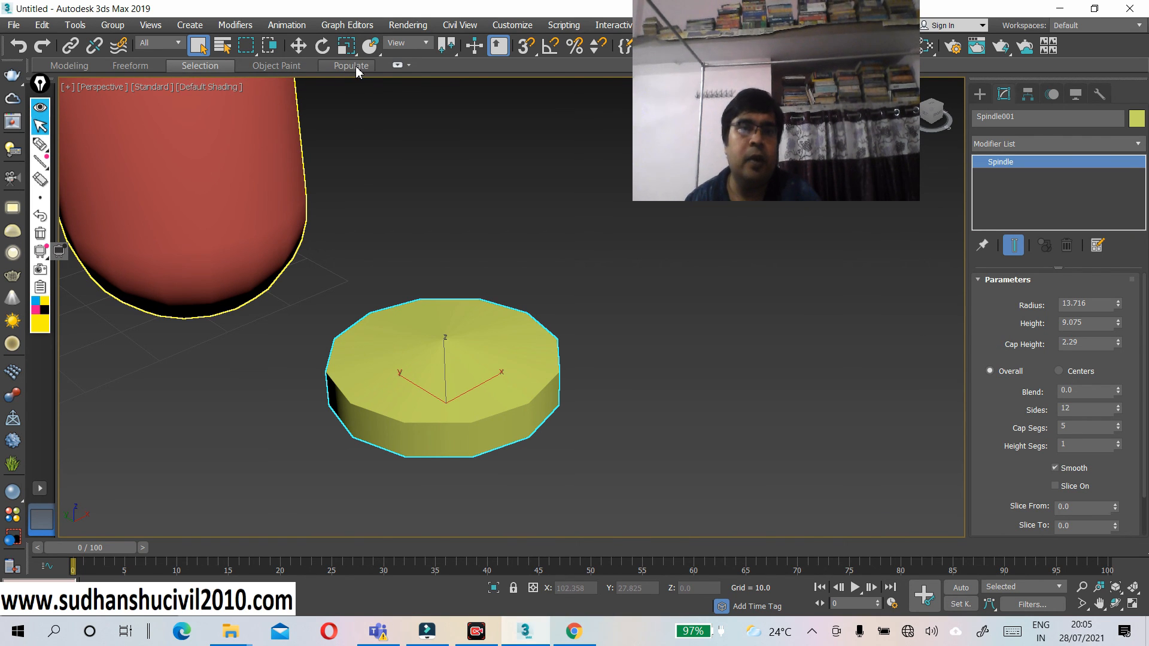
{"action": "left_click", "coordinate": [207, 88]}
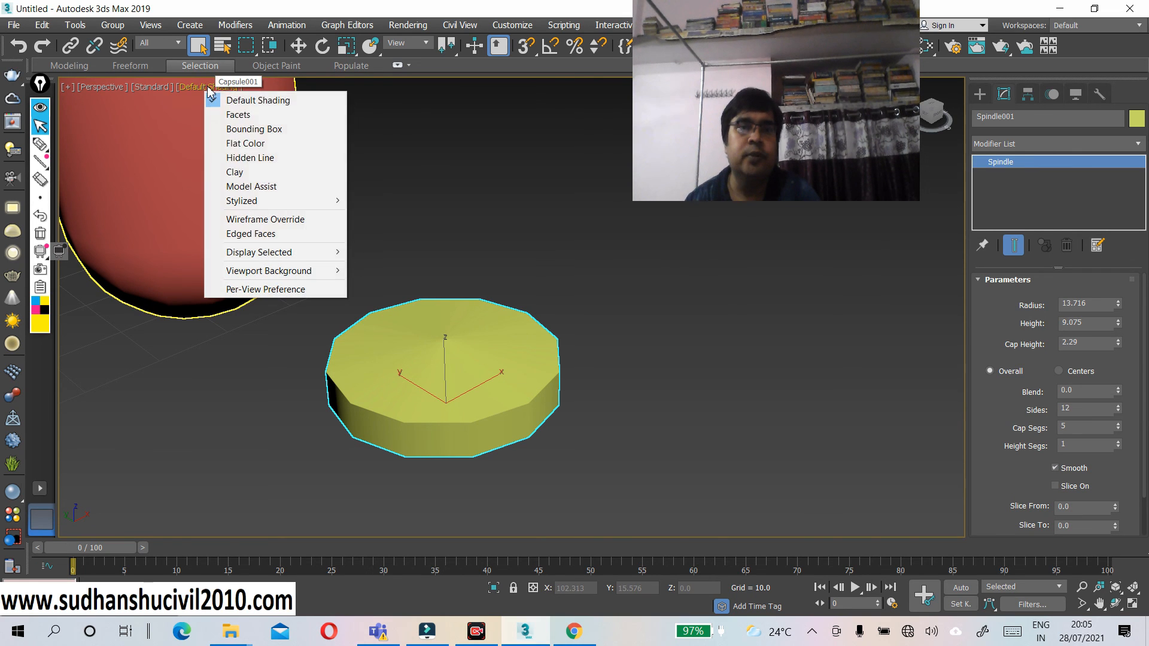
{"action": "left_click", "coordinate": [251, 159]}
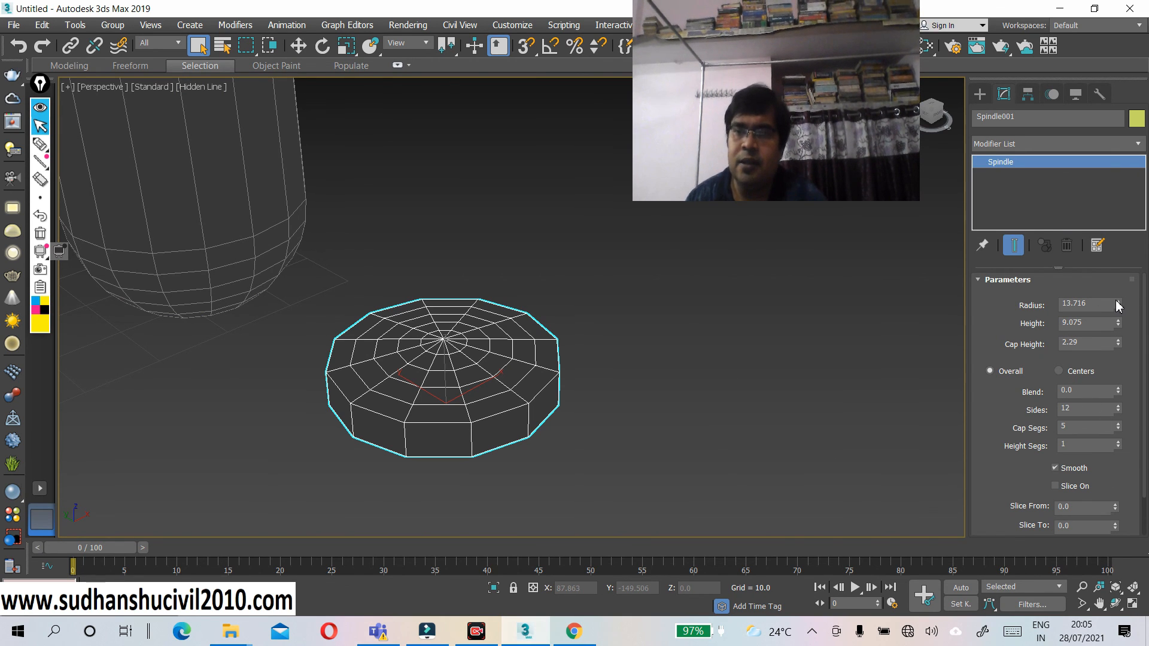
- Increase the spindle's radius to 14.55 and its height to 25.138
{"action": "left_click_drag", "start_coordinate": [1117, 305], "coordinate": [1117, 302]}
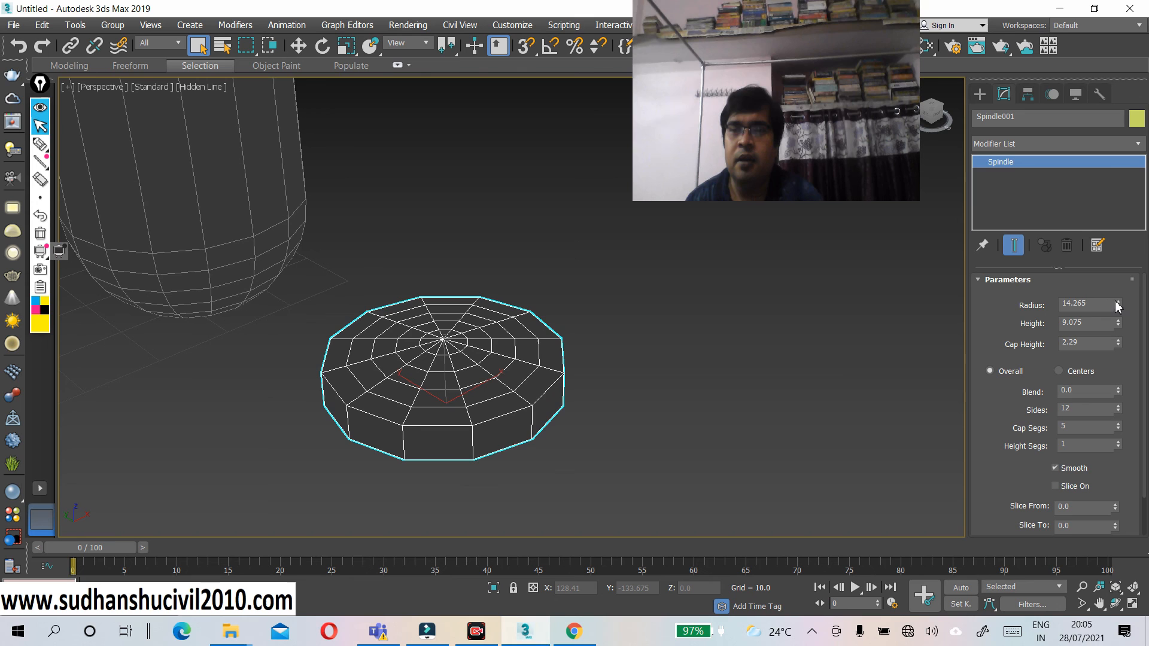
{"action": "left_click_drag", "start_coordinate": [1117, 307], "coordinate": [1114, 221]}
{"action": "left_click", "coordinate": [1118, 322]}
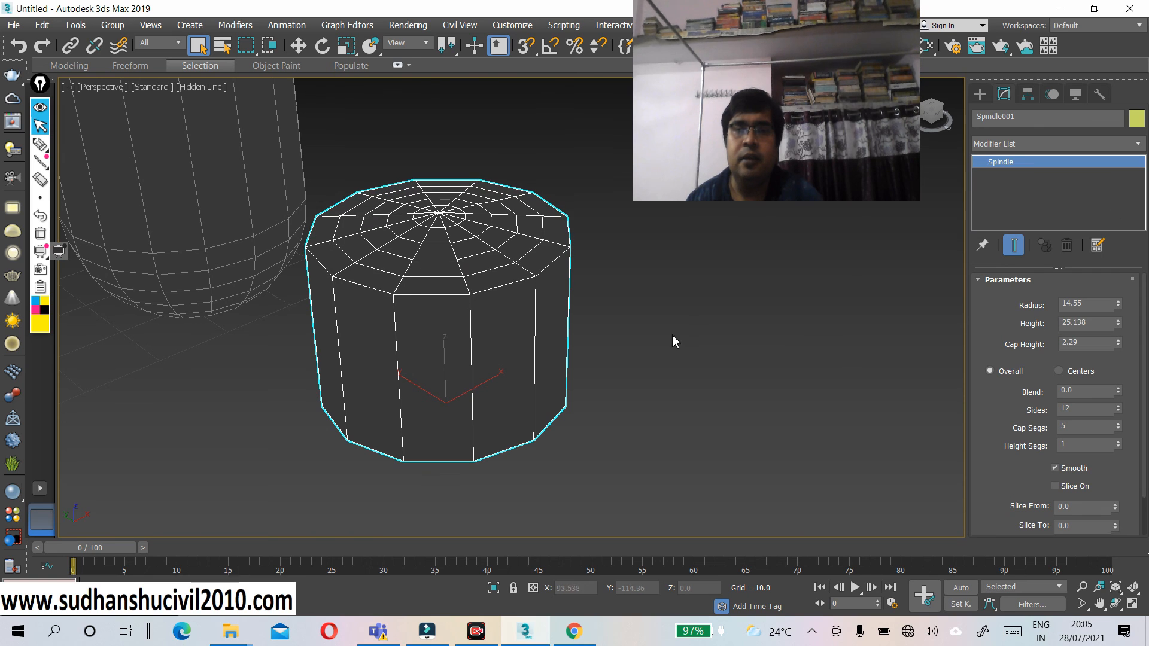
- Move the spindle farther from the capsule in the XY plane, to about X 66 and Y -115.6
{"action": "scroll", "coordinate": [577, 336], "scroll_direction": "down", "scroll_amount": 3}
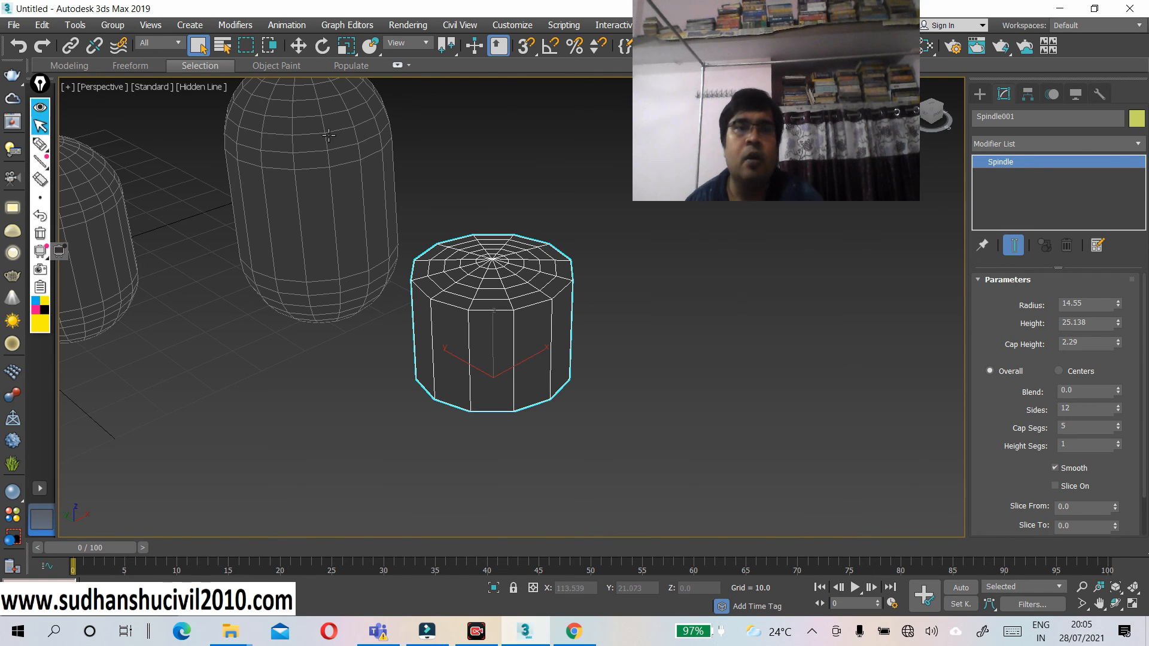
{"action": "left_click", "coordinate": [298, 46]}
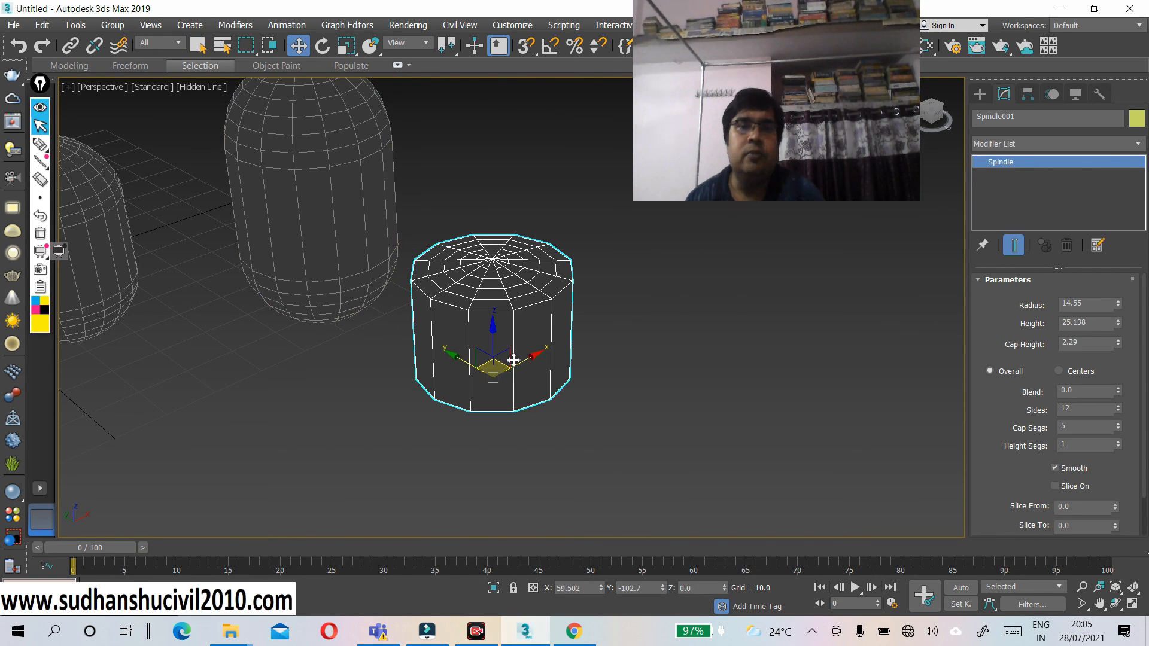
{"action": "left_click_drag", "start_coordinate": [502, 360], "coordinate": [577, 375]}
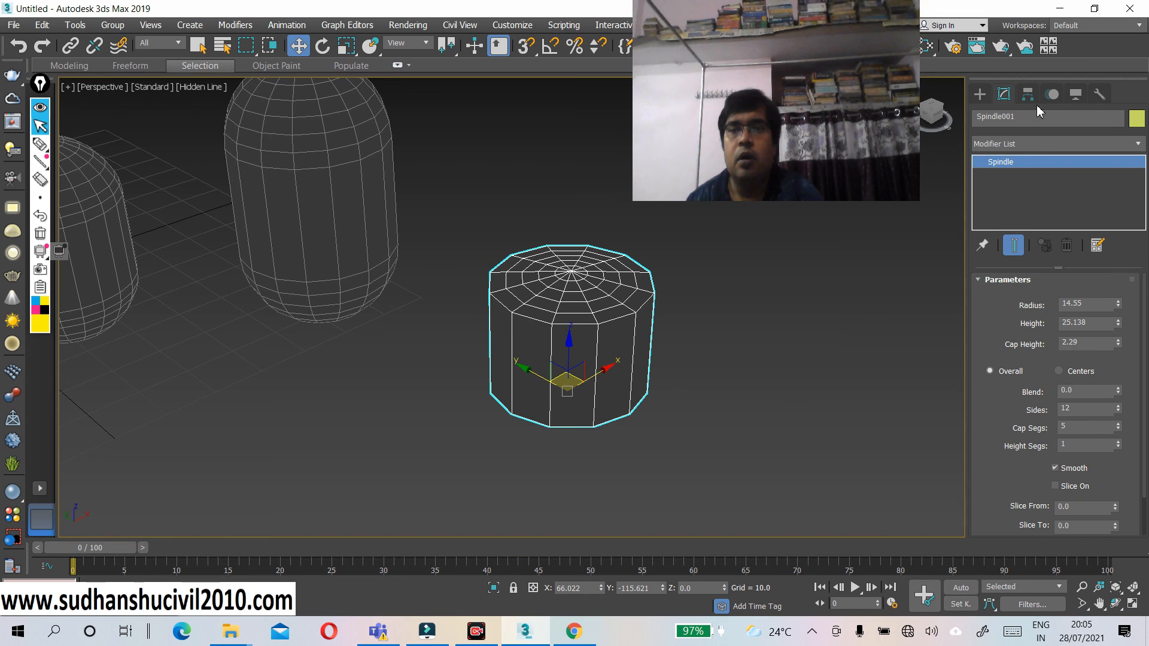
{"action": "left_click", "coordinate": [980, 96]}
{"action": "left_click", "coordinate": [1004, 96]}
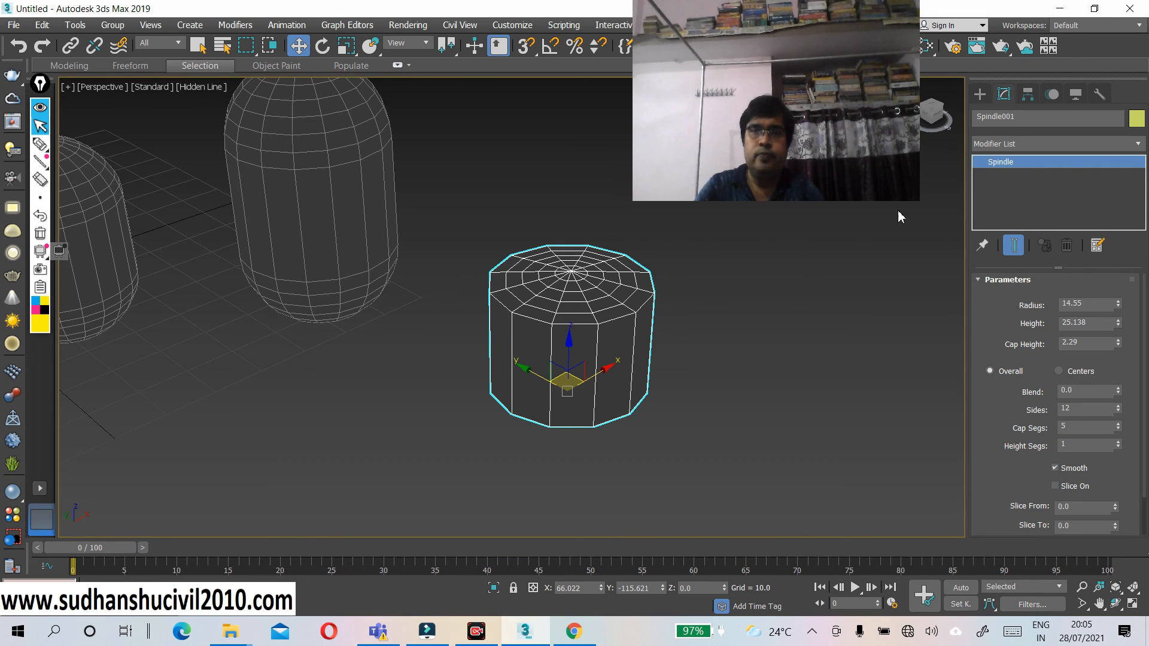
{"action": "left_click", "coordinate": [199, 48]}
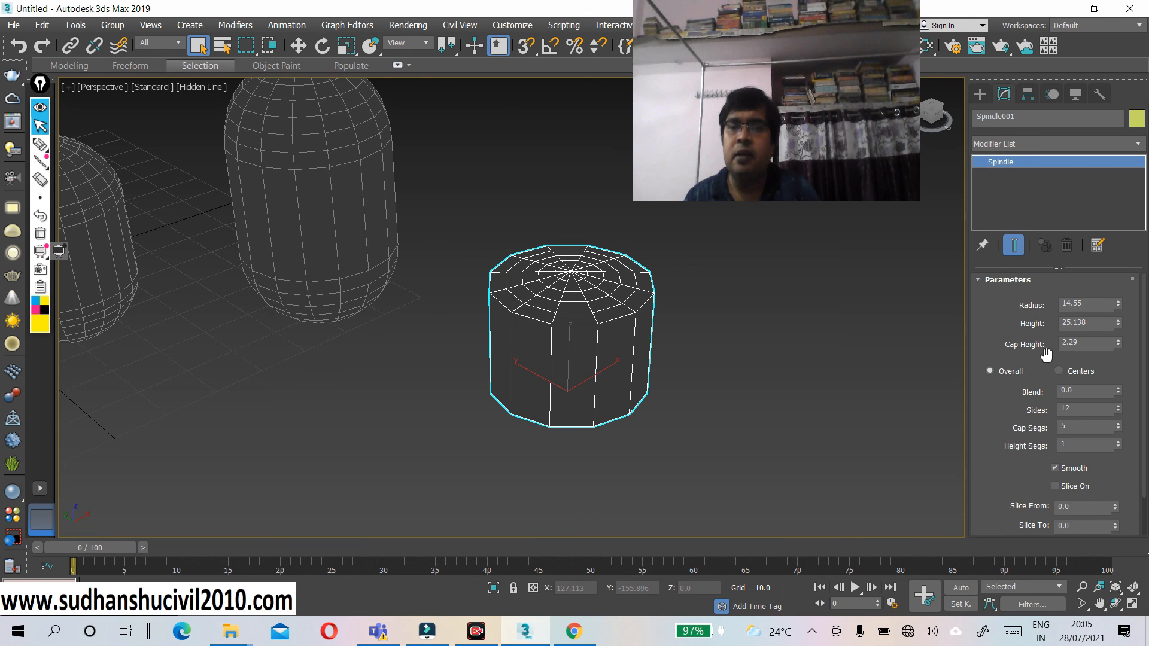
- Set the spindle's cap height to 9.687 and its overall height to 51.281
{"action": "left_click", "coordinate": [1117, 339]}
{"action": "left_click_drag", "start_coordinate": [1117, 343], "coordinate": [1111, 148]}
{"action": "left_click_drag", "start_coordinate": [1118, 324], "coordinate": [1119, 264]}
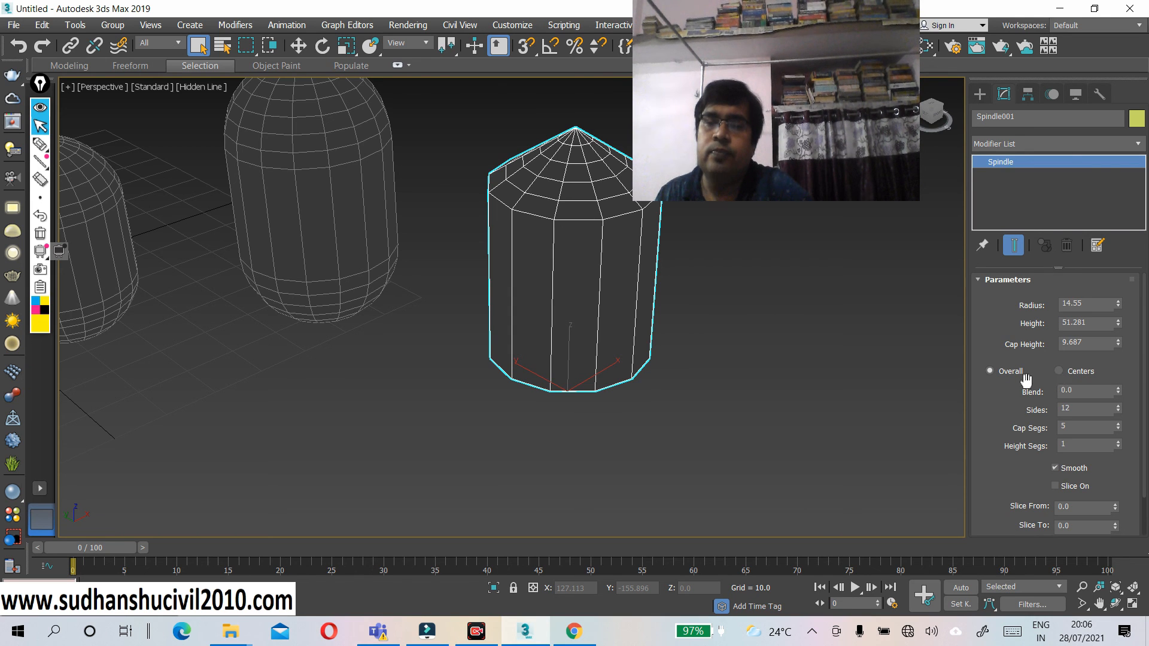
- Try the Centers height option on the spindle, restore Overall, and set the blend to 1.05
{"action": "left_click", "coordinate": [1059, 371]}
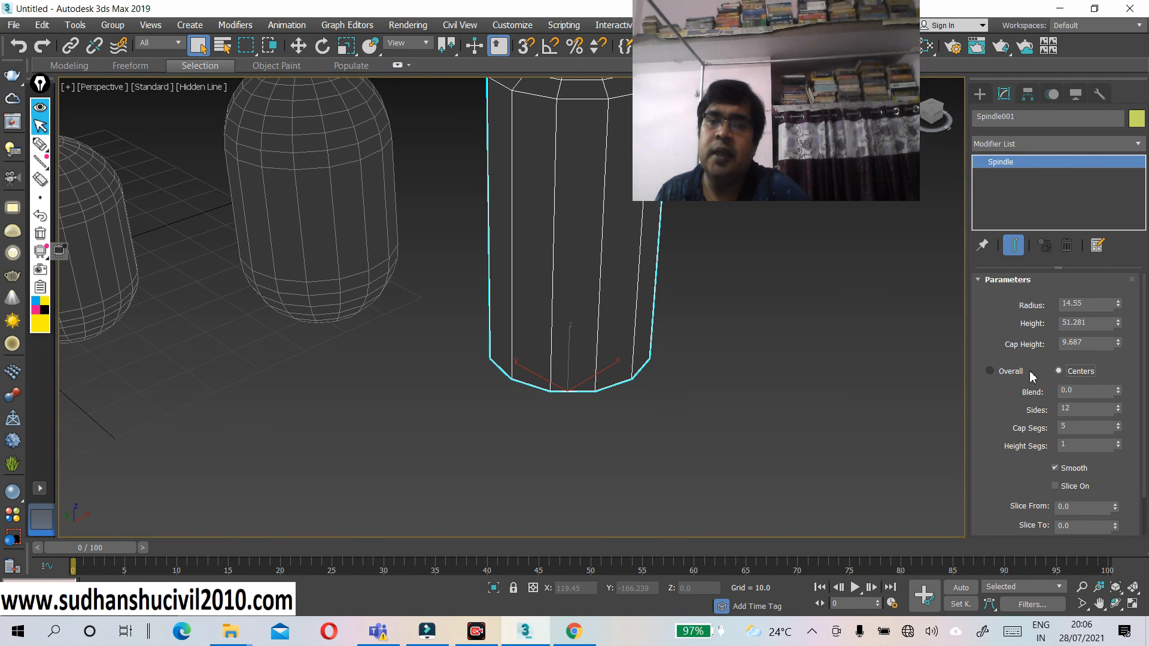
{"action": "left_click", "coordinate": [1011, 372]}
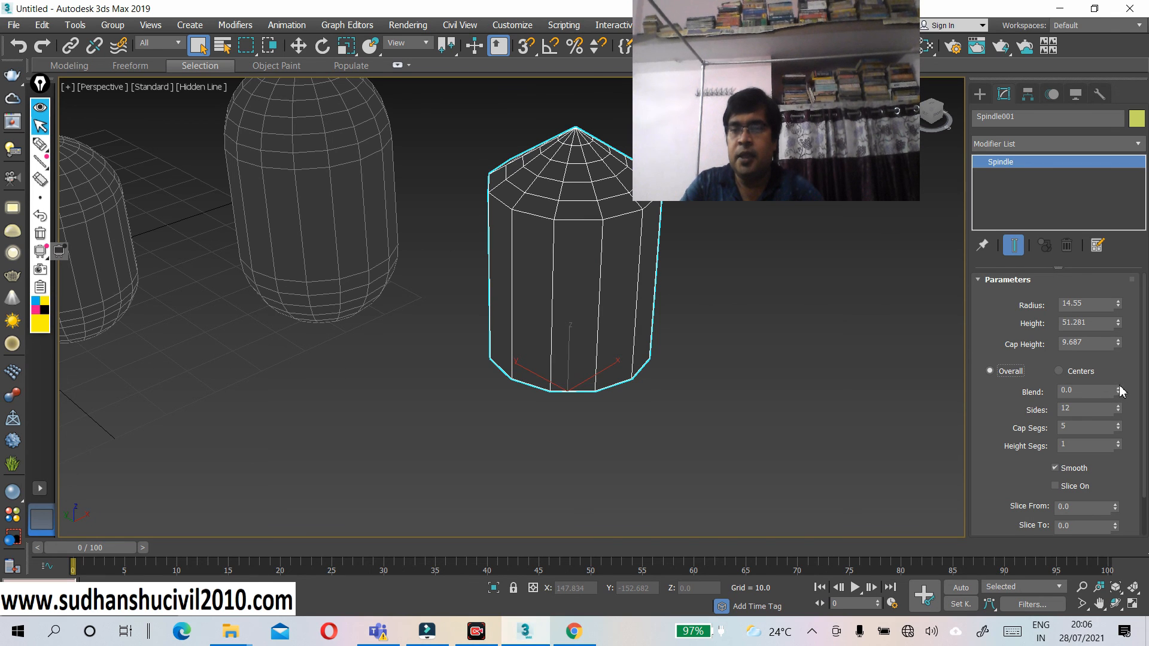
{"action": "left_click_drag", "start_coordinate": [1121, 392], "coordinate": [1116, 325]}
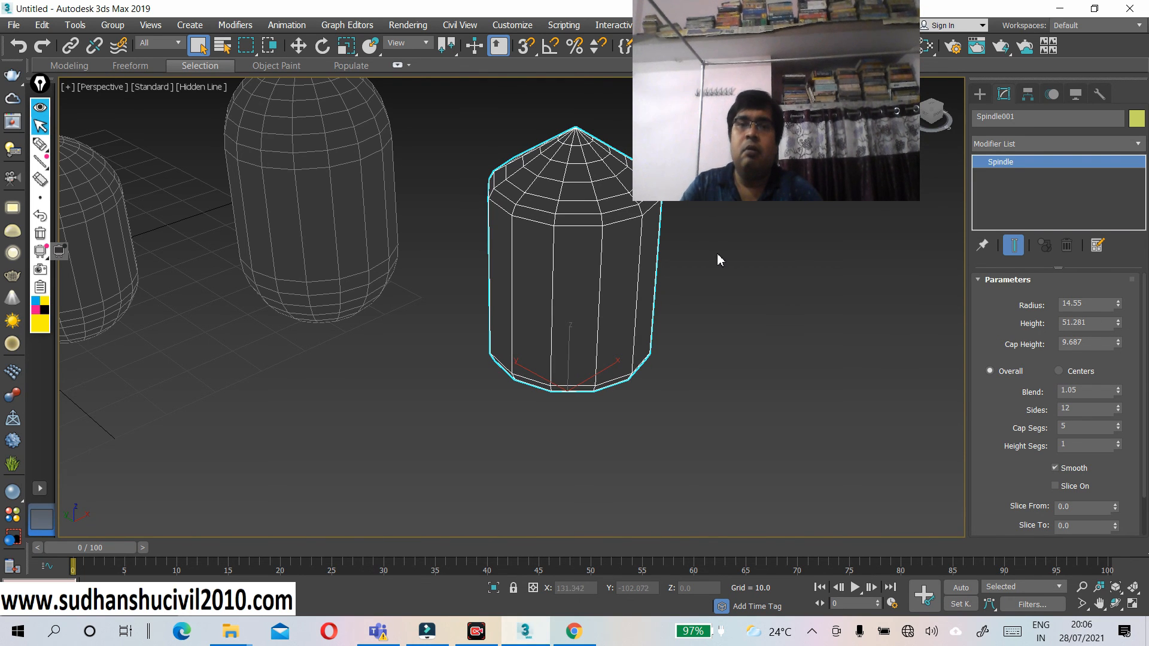
- Display the viewport in Default Shading and examine the blended edge between the spindle's cap and body
{"action": "scroll", "coordinate": [566, 245], "scroll_direction": "up", "scroll_amount": 3}
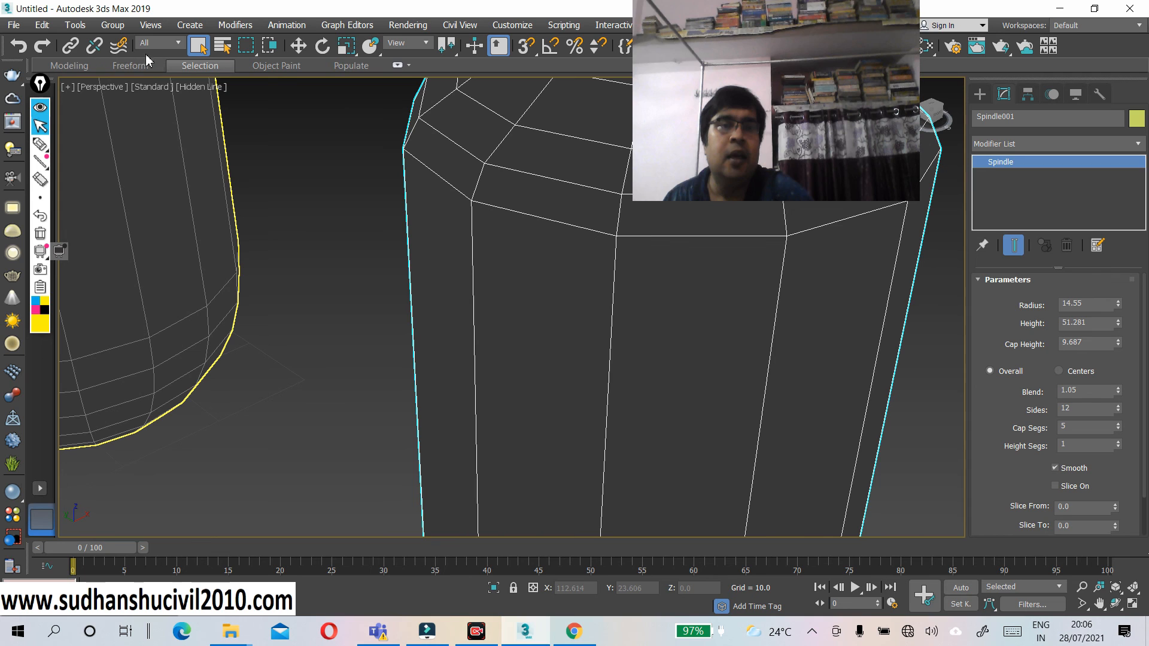
{"action": "left_click", "coordinate": [199, 88]}
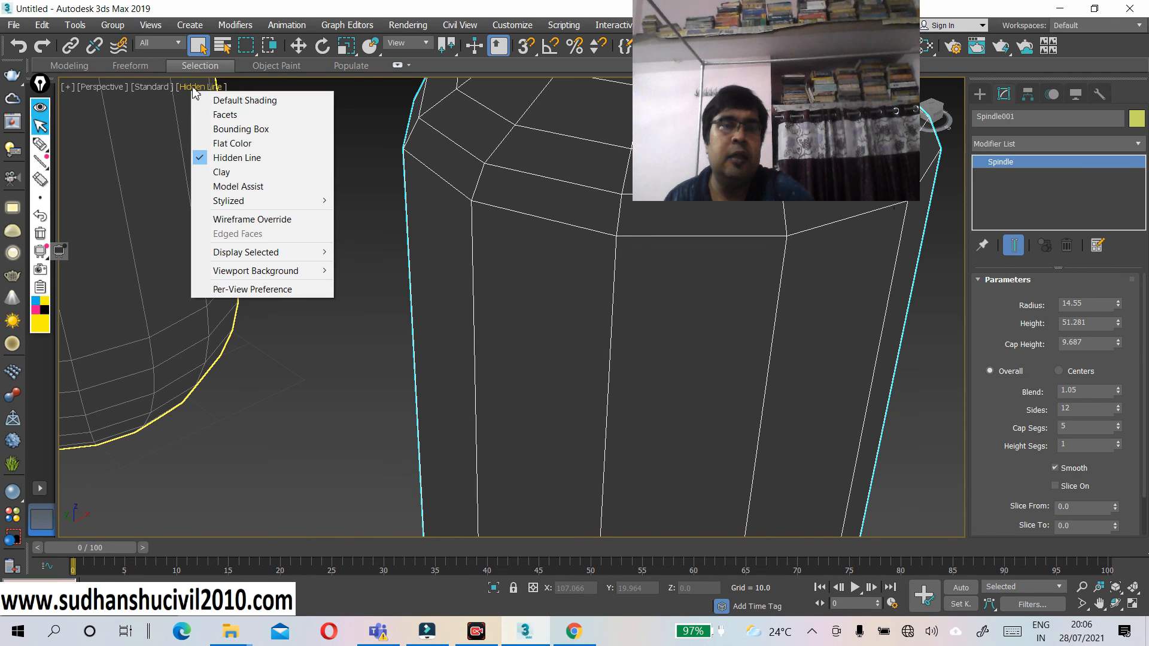
{"action": "left_click", "coordinate": [231, 101]}
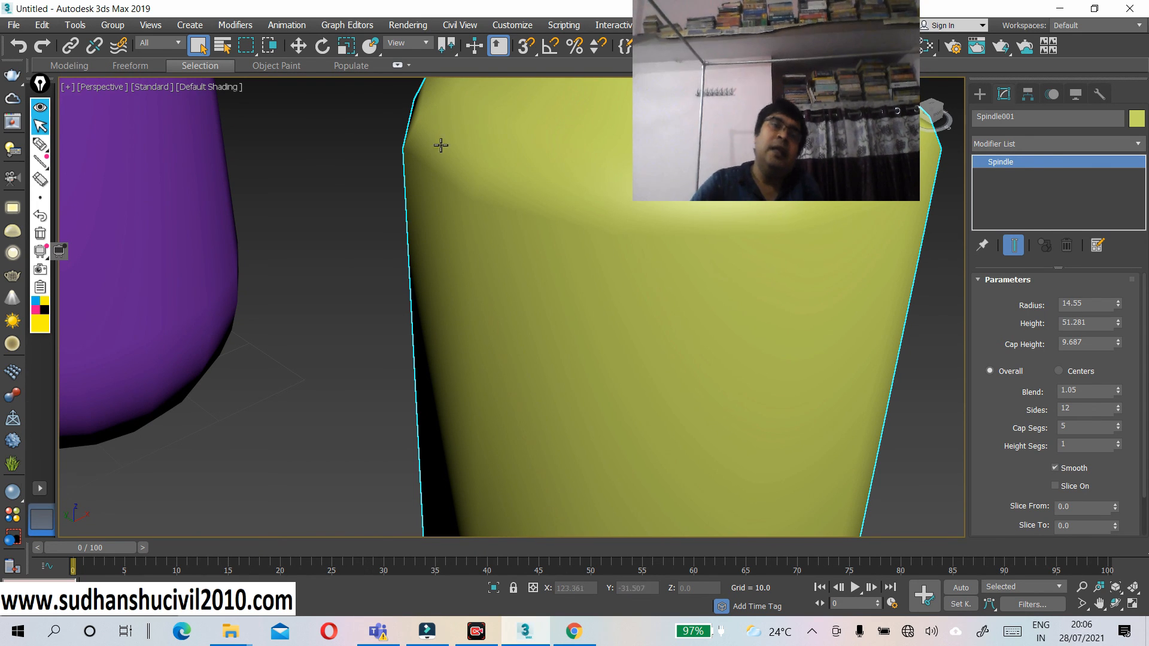
{"action": "scroll", "coordinate": [509, 182], "scroll_direction": "down", "scroll_amount": 5}
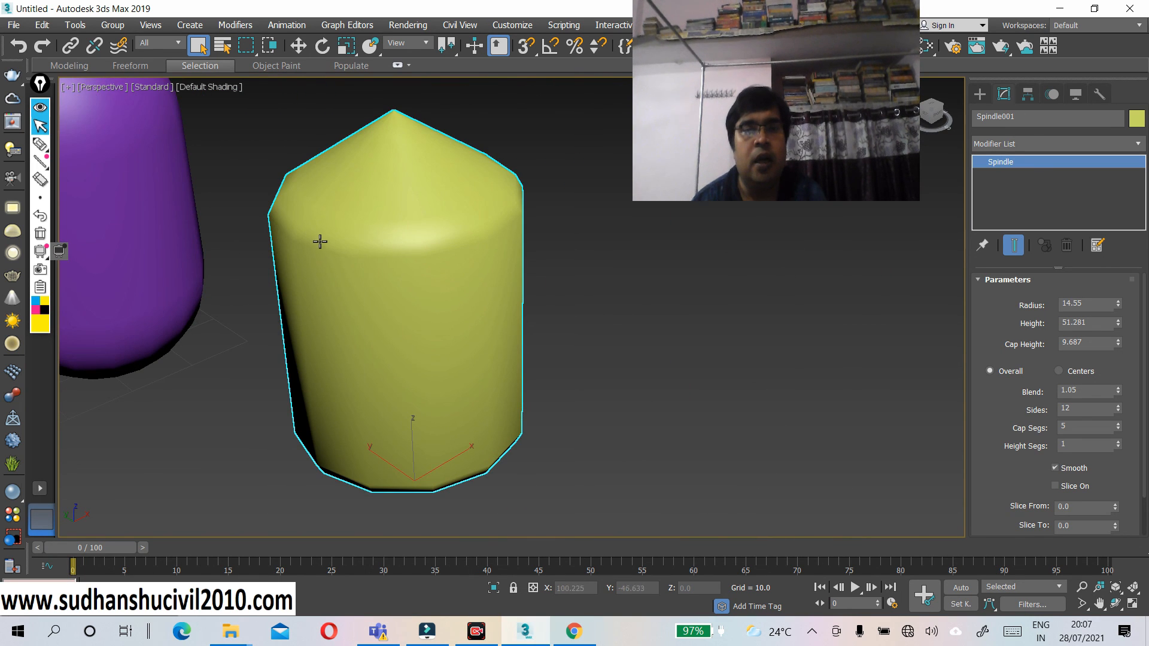
{"action": "scroll", "coordinate": [320, 242], "scroll_direction": "up", "scroll_amount": 2}
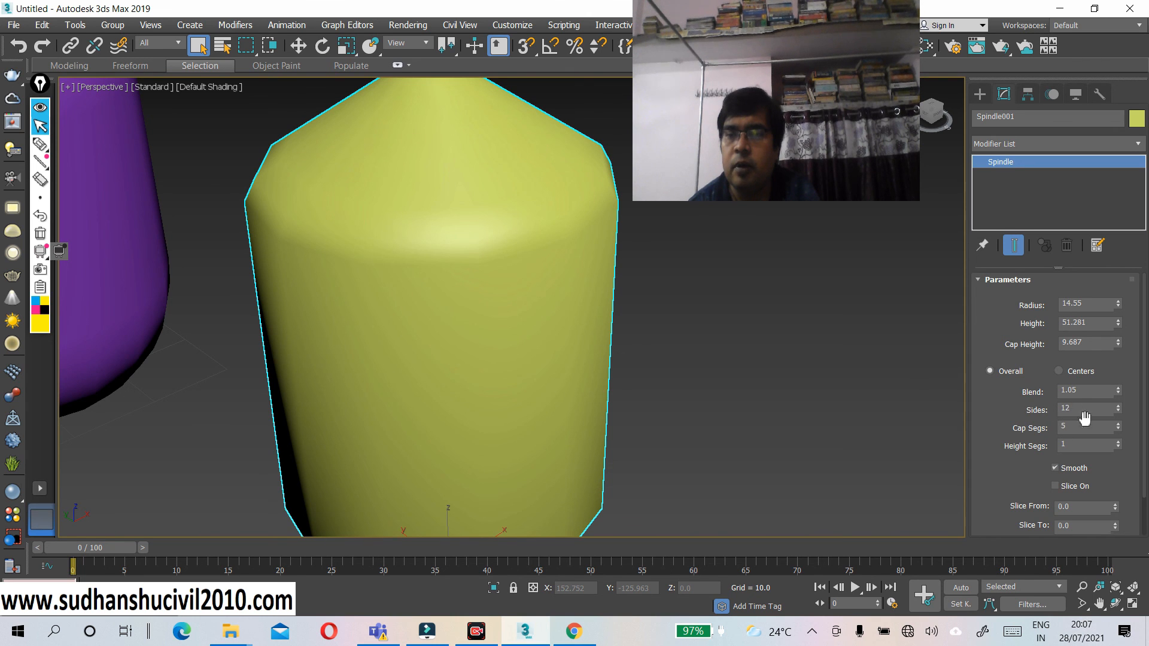
- Return the viewport to Hidden Line style and set the spindle's sides to 30
{"action": "left_click", "coordinate": [200, 88]}
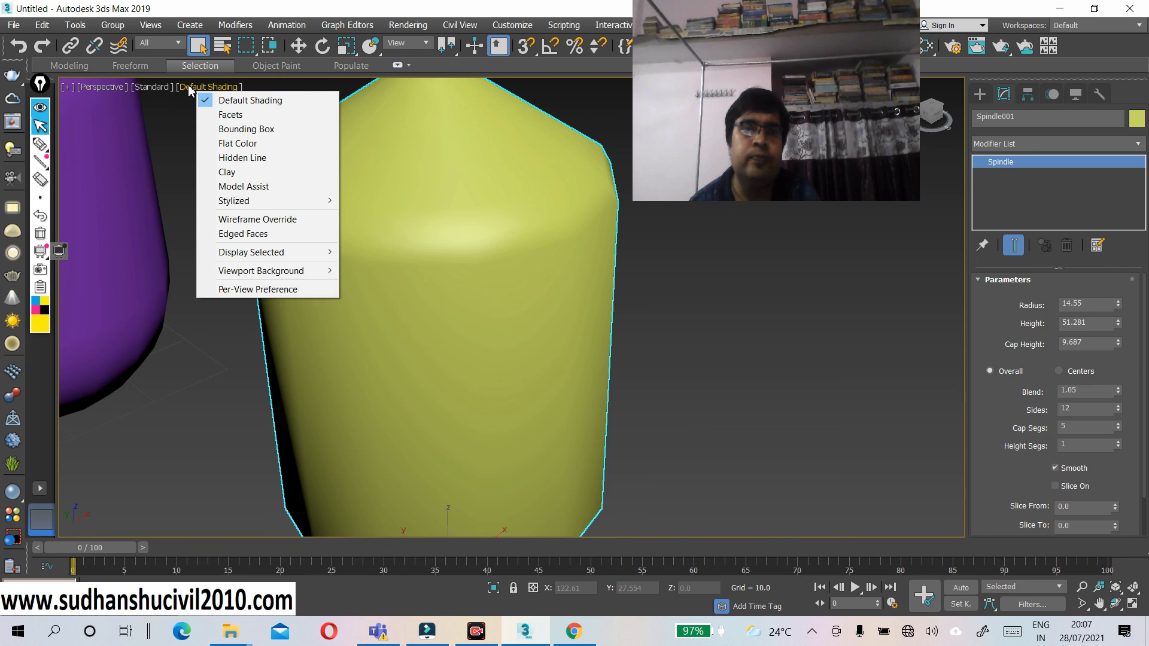
{"action": "left_click", "coordinate": [249, 159]}
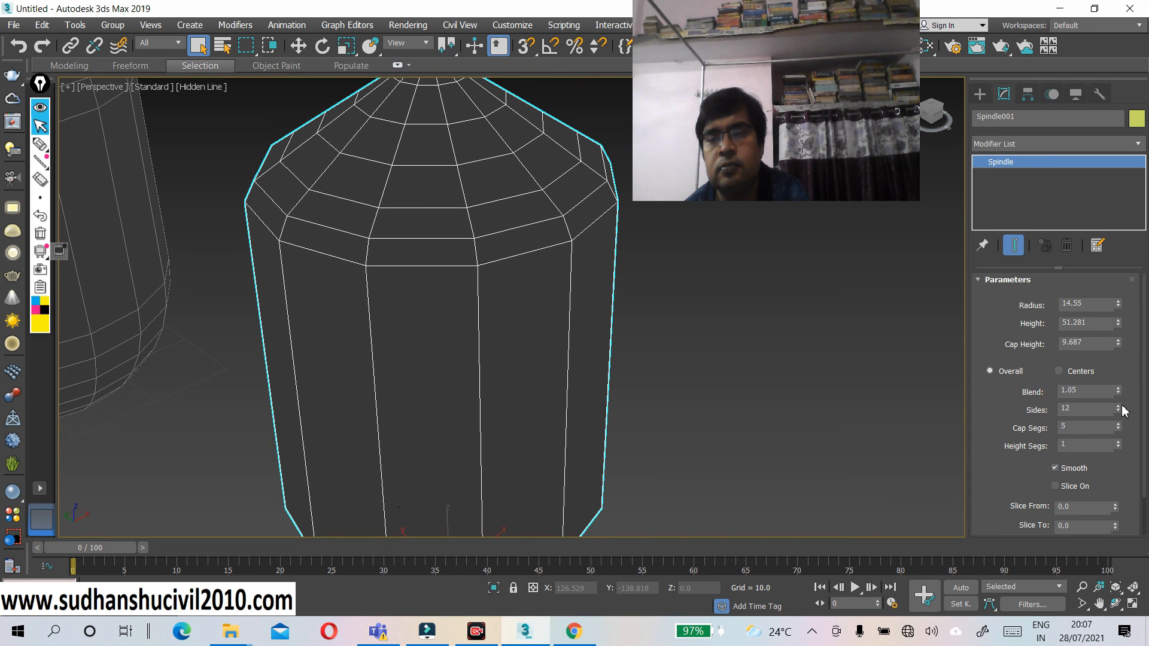
{"action": "left_click_drag", "start_coordinate": [1121, 410], "coordinate": [1118, 393]}
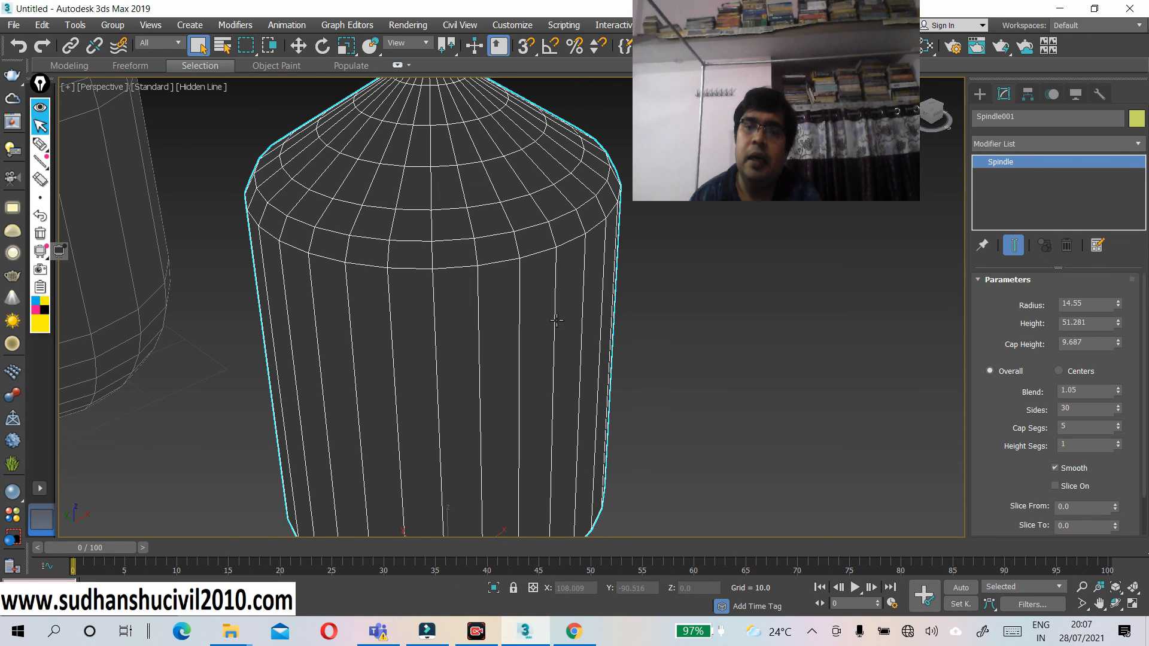
{"action": "scroll", "coordinate": [556, 320], "scroll_direction": "down", "scroll_amount": 3}
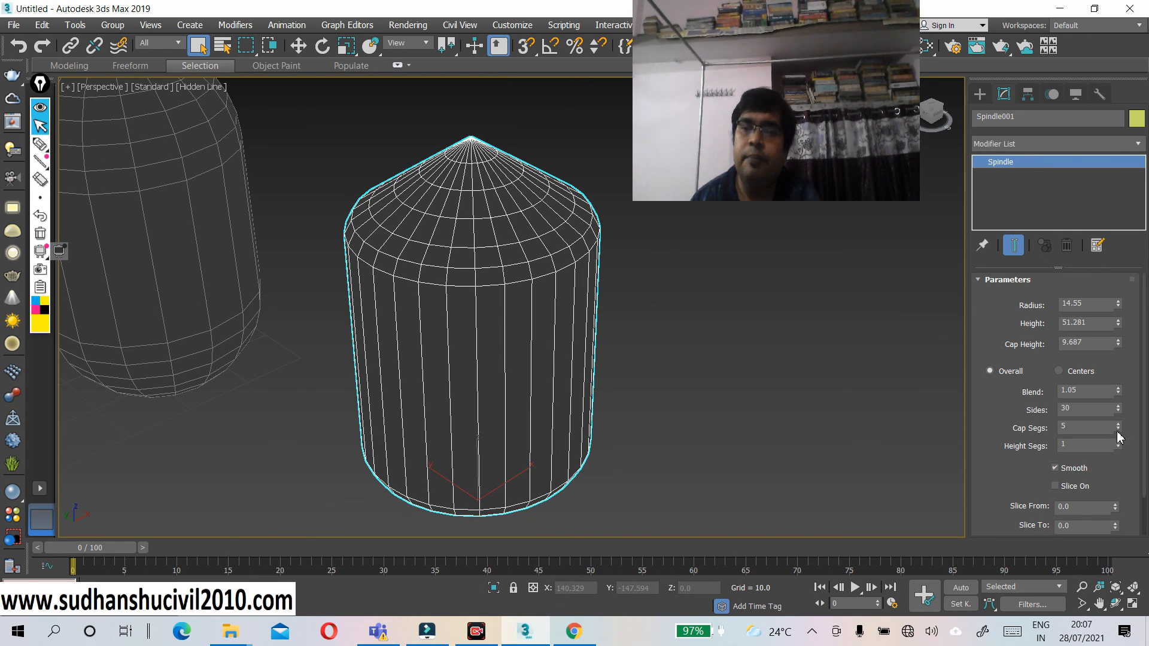
- Try 2, 3 and 4 height segments on the spindle, then restore the value to 1
{"action": "mouse_move", "coordinate": [1120, 448]}
{"action": "left_mouse_down"}
{"action": "mouse_move", "coordinate": [1120, 437]}
{"action": "mouse_move", "coordinate": [1119, 446]}
{"action": "left_mouse_up"}
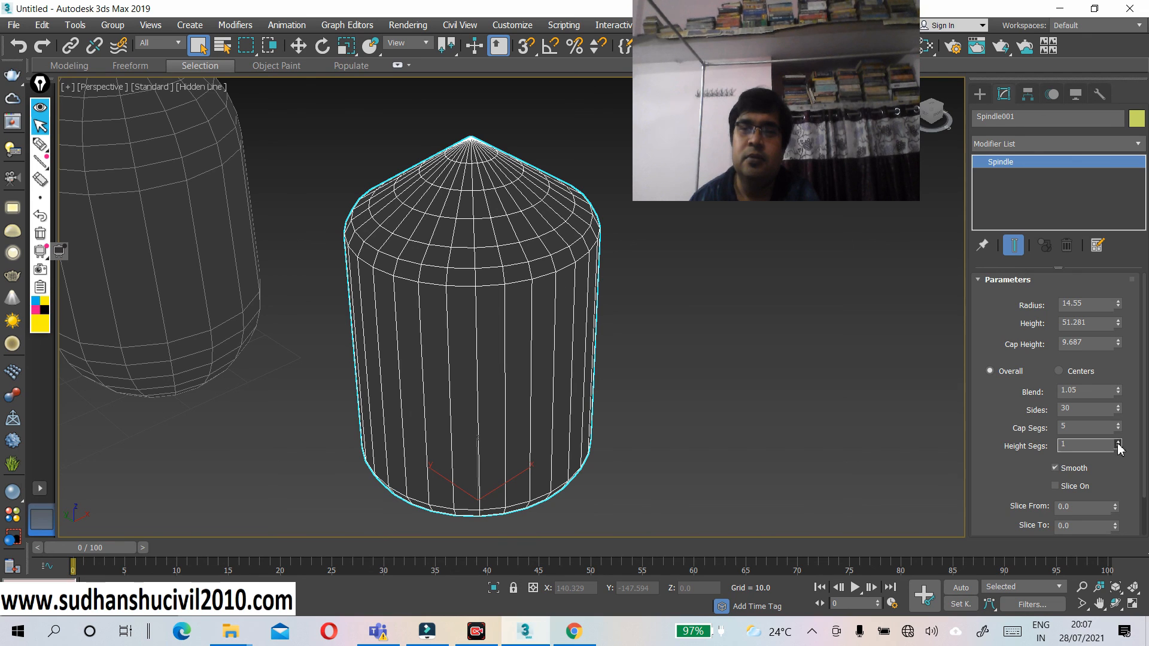
{"action": "left_click", "coordinate": [1119, 442]}
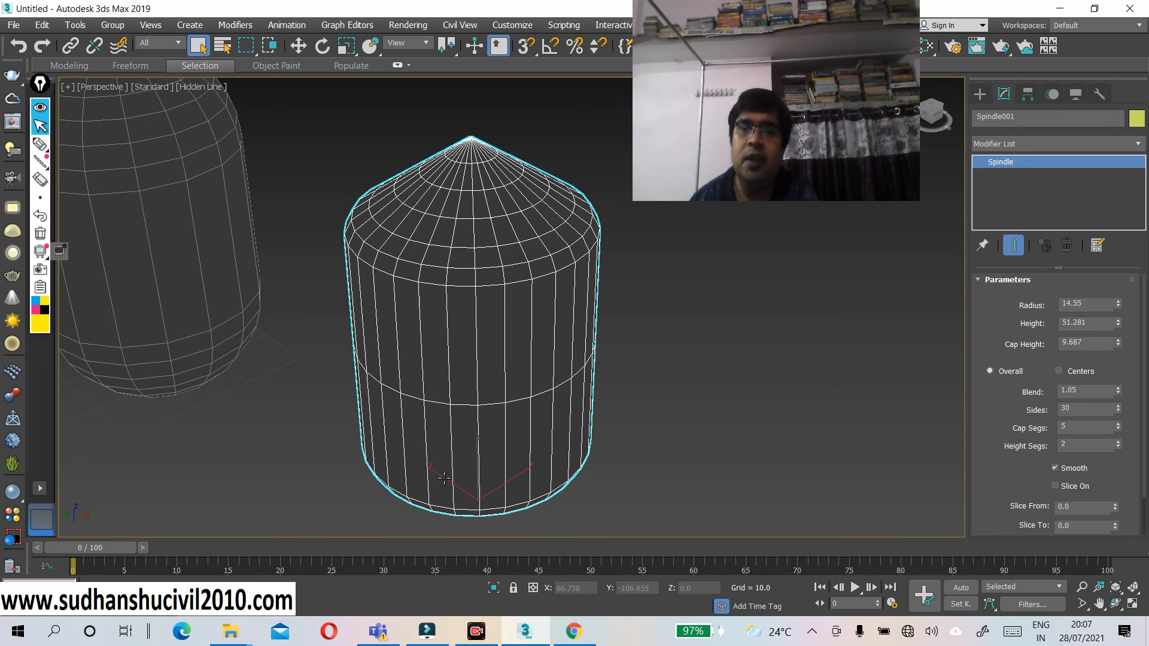
{"action": "left_click", "coordinate": [1118, 443]}
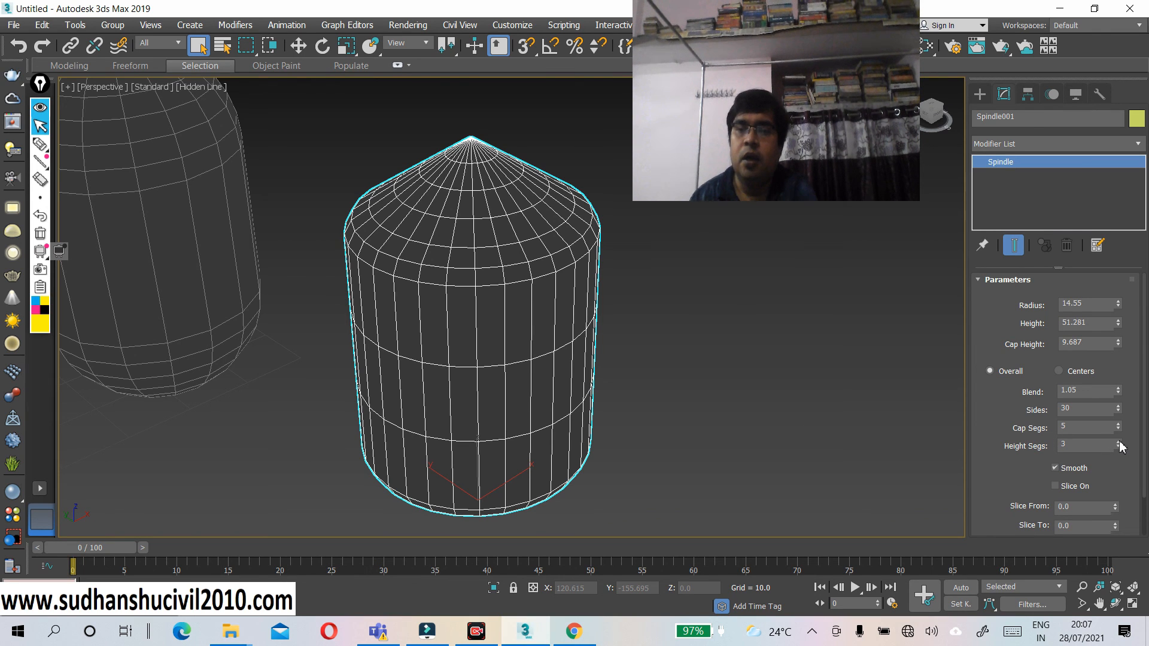
{"action": "left_click", "coordinate": [1118, 442]}
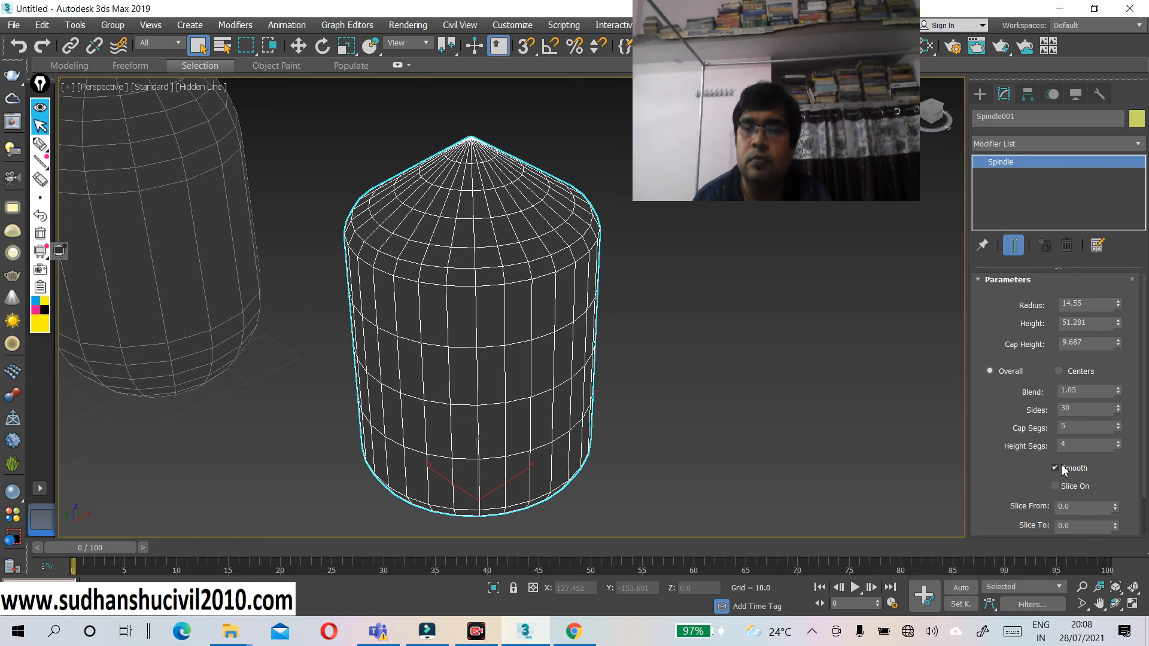
{"action": "left_click", "coordinate": [1117, 449]}
{"action": "left_click", "coordinate": [1117, 449]}
{"action": "left_click", "coordinate": [1117, 449]}
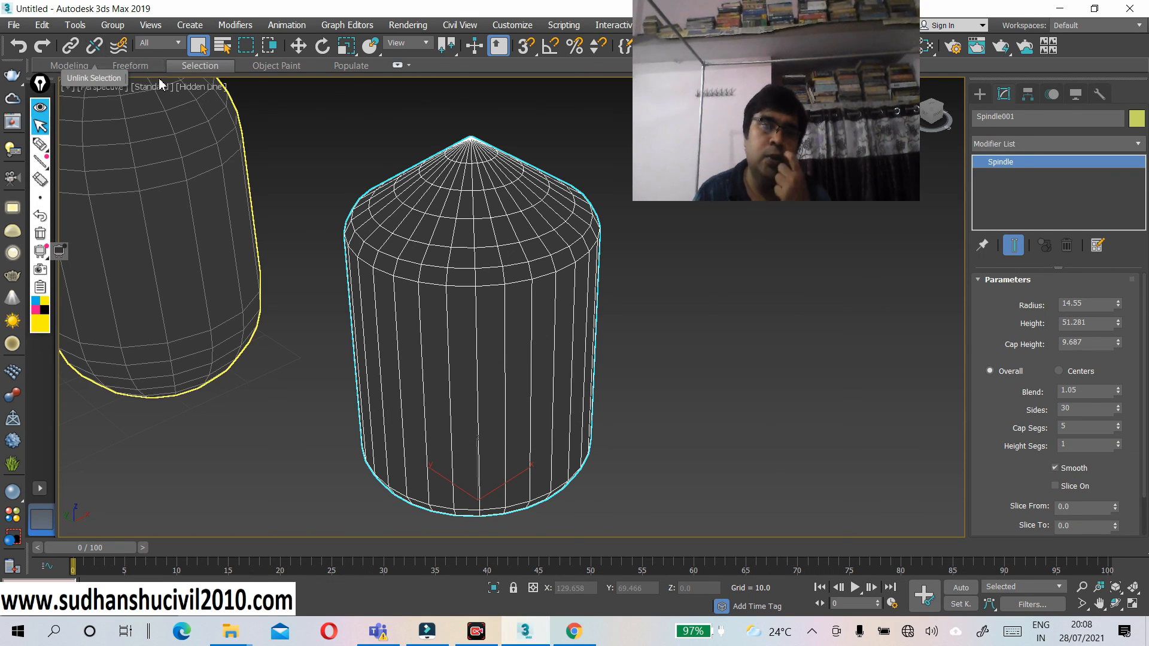
- Display the viewport in Default Shading and compare the spindle with smoothing off and back on
{"action": "left_click", "coordinate": [204, 87]}
{"action": "left_click", "coordinate": [230, 100]}
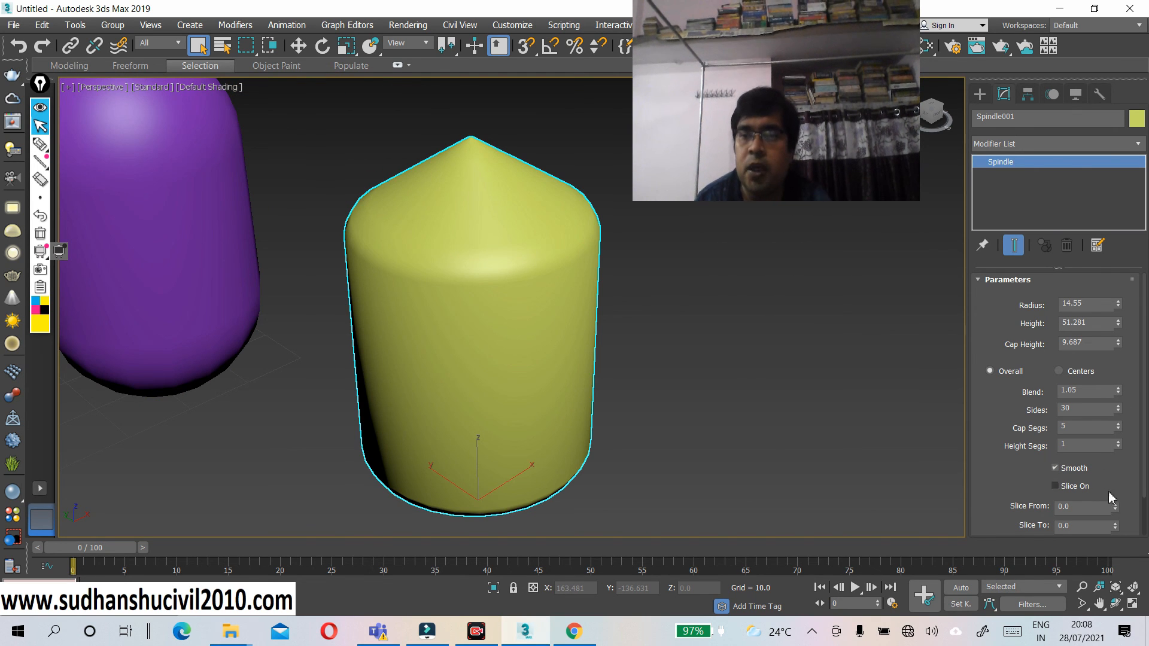
{"action": "left_click", "coordinate": [1056, 468]}
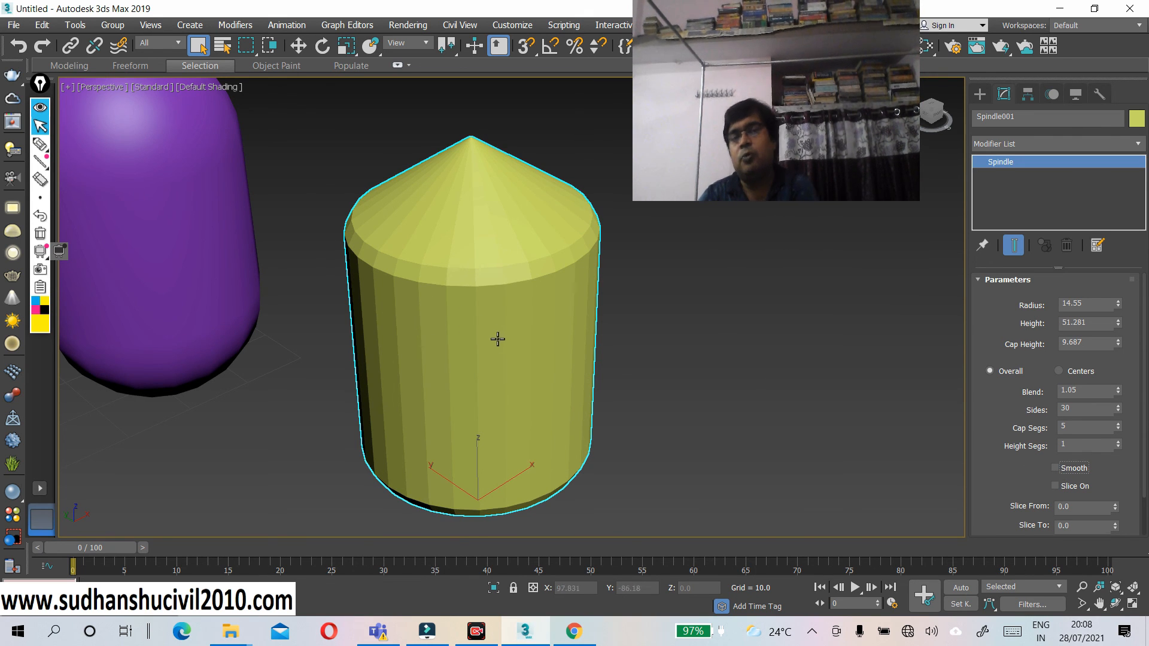
{"action": "left_click", "coordinate": [1063, 470]}
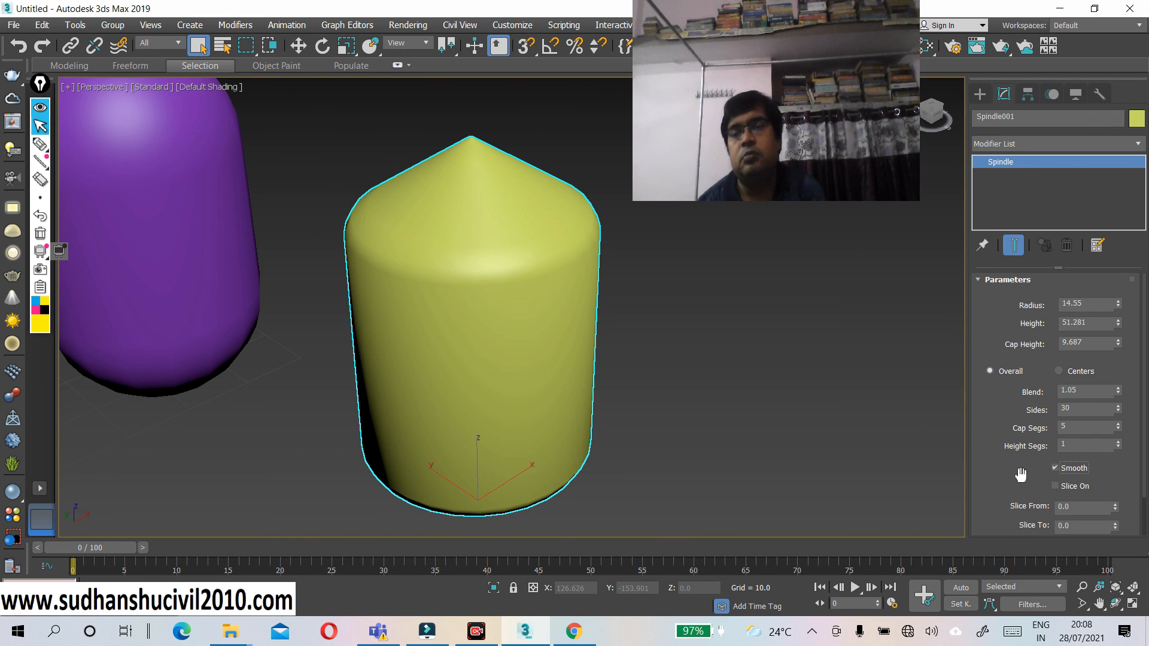
- Enable slicing on the spindle from 112.5 to -77, then return to creating extended primitives
{"action": "scroll", "coordinate": [1020, 474], "scroll_direction": "down", "scroll_amount": 2}
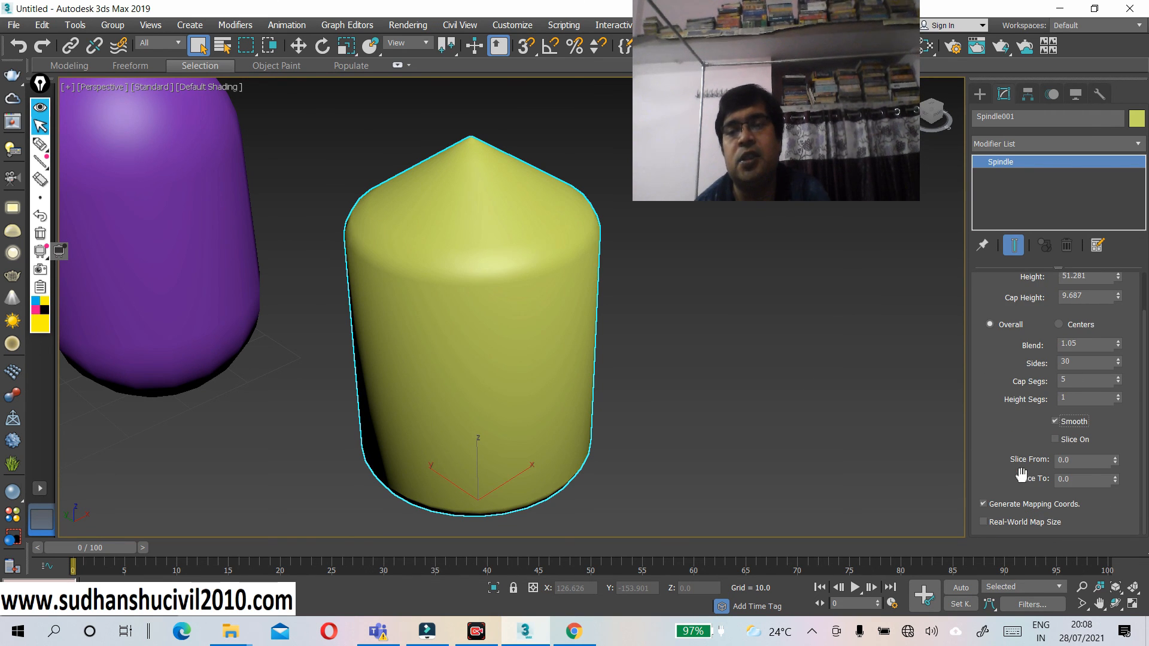
{"action": "left_click", "coordinate": [1056, 441]}
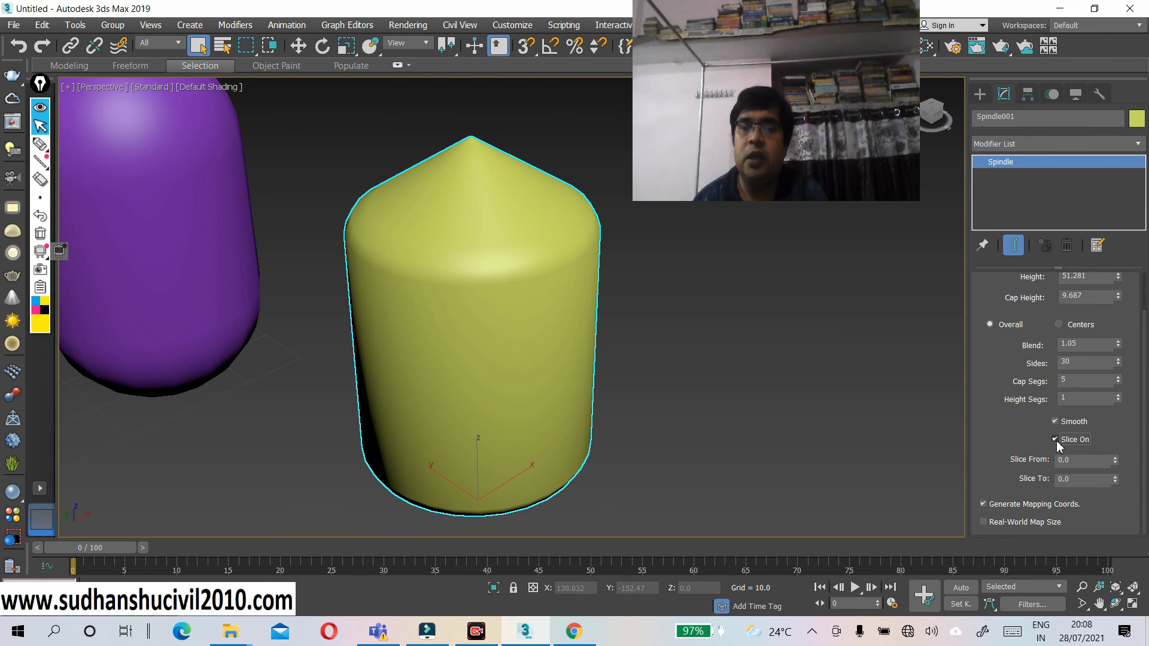
{"action": "left_click", "coordinate": [1114, 459]}
{"action": "left_click_drag", "start_coordinate": [1114, 461], "coordinate": [1077, 326]}
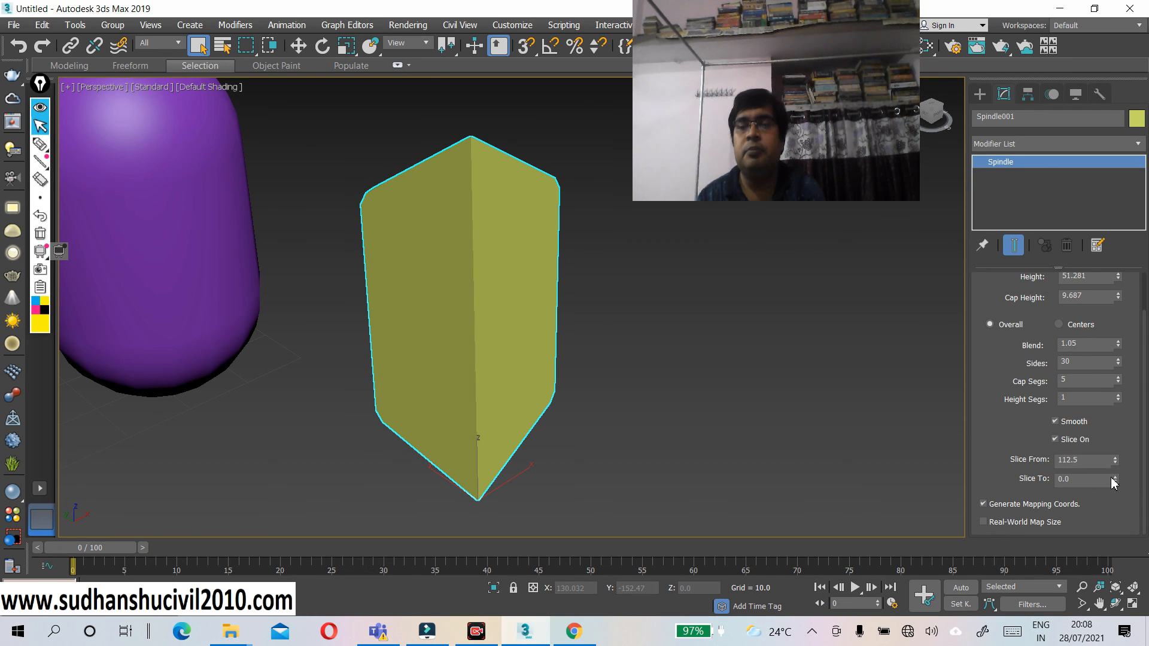
{"action": "left_click_drag", "start_coordinate": [1117, 478], "coordinate": [1097, 571]}
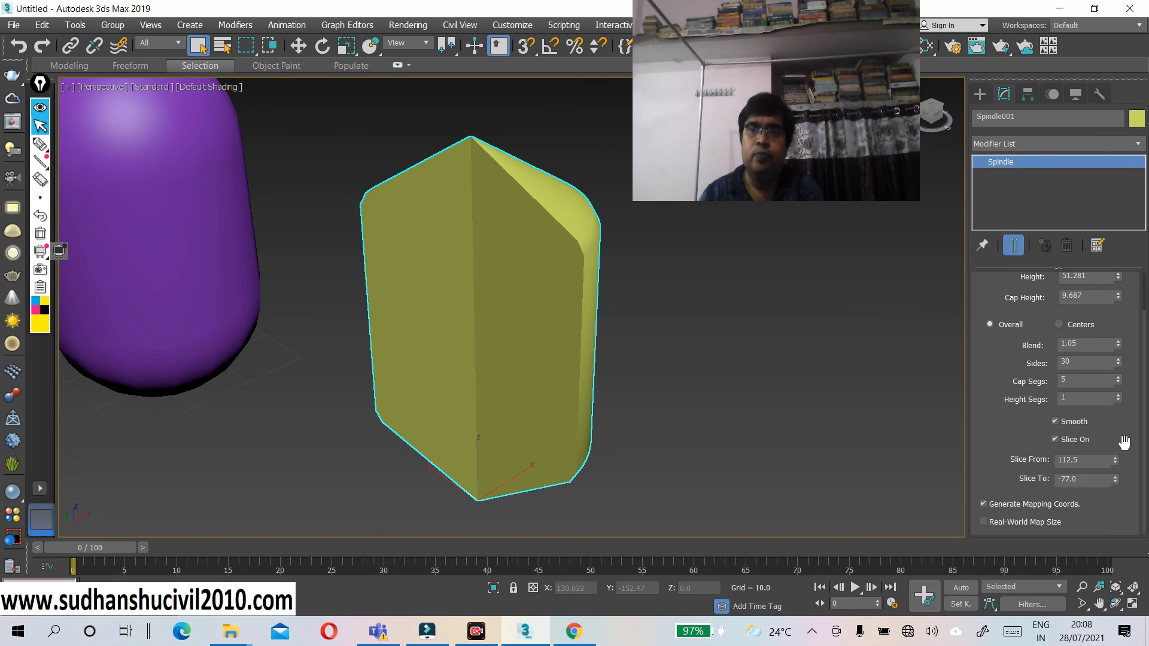
{"action": "scroll", "coordinate": [1124, 443], "scroll_direction": "up", "scroll_amount": 2}
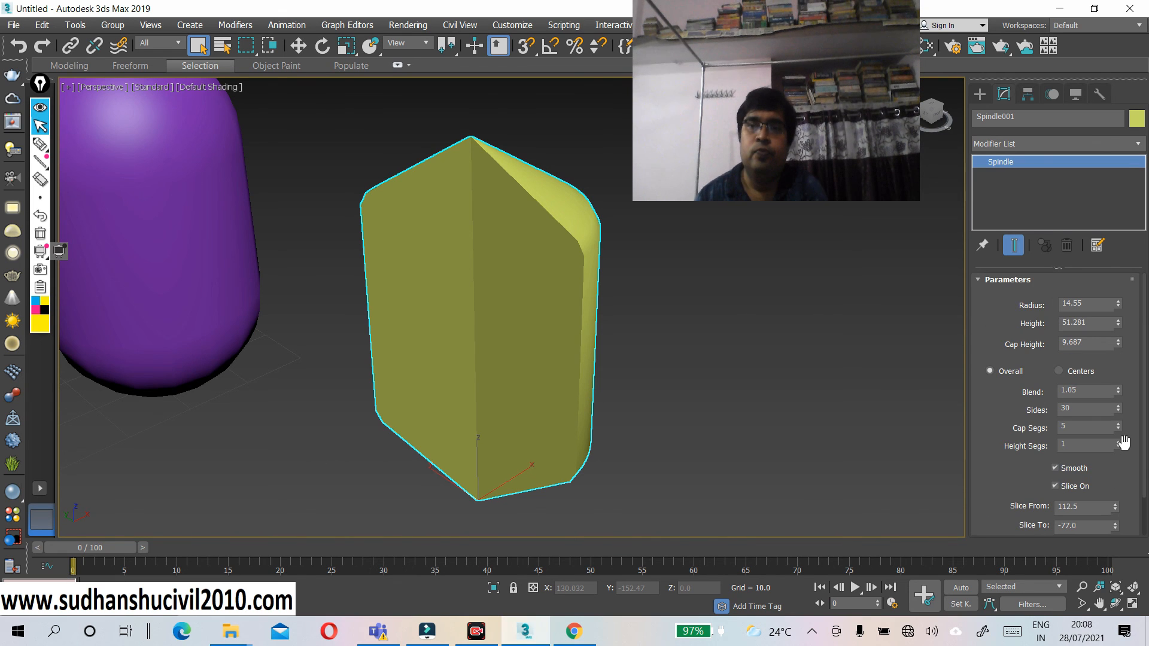
{"action": "left_click", "coordinate": [980, 94]}
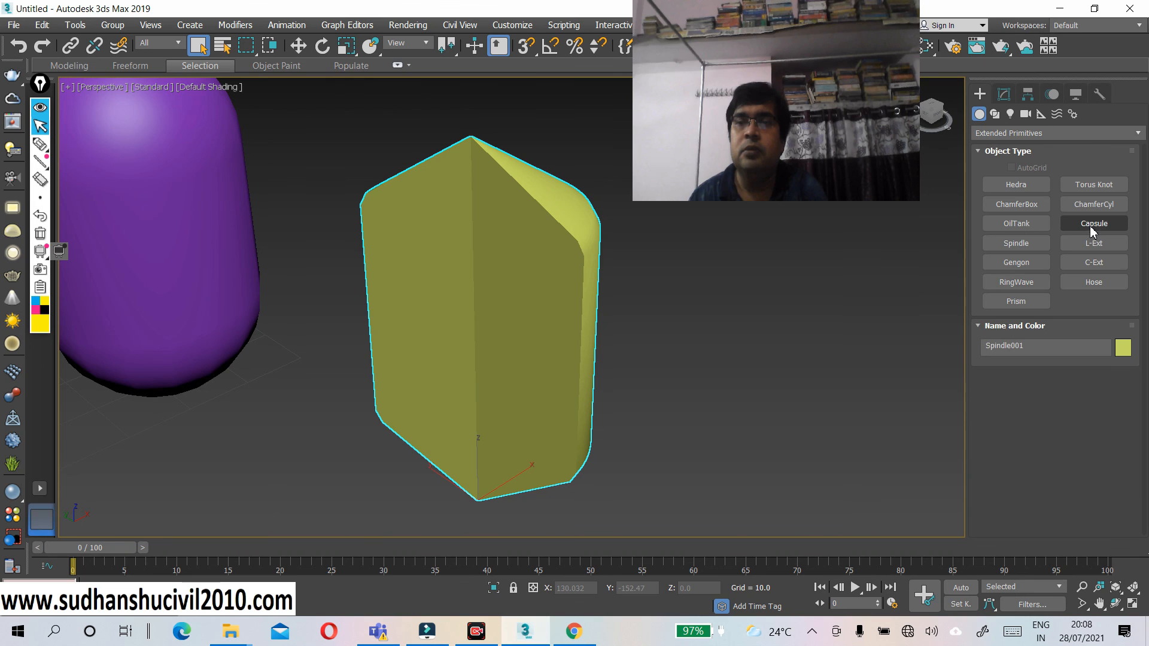